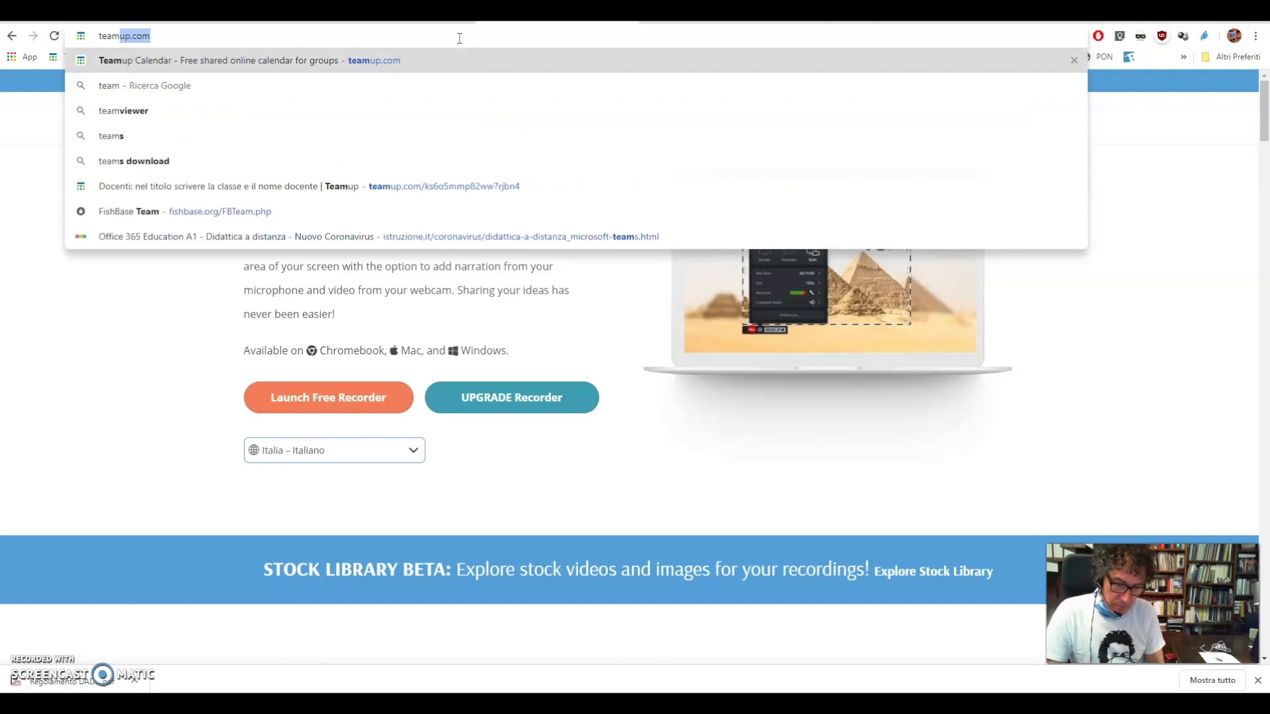
Go to teamup.com and start creating a new calendar named "prova"
{"action": "key", "text": "Return"}
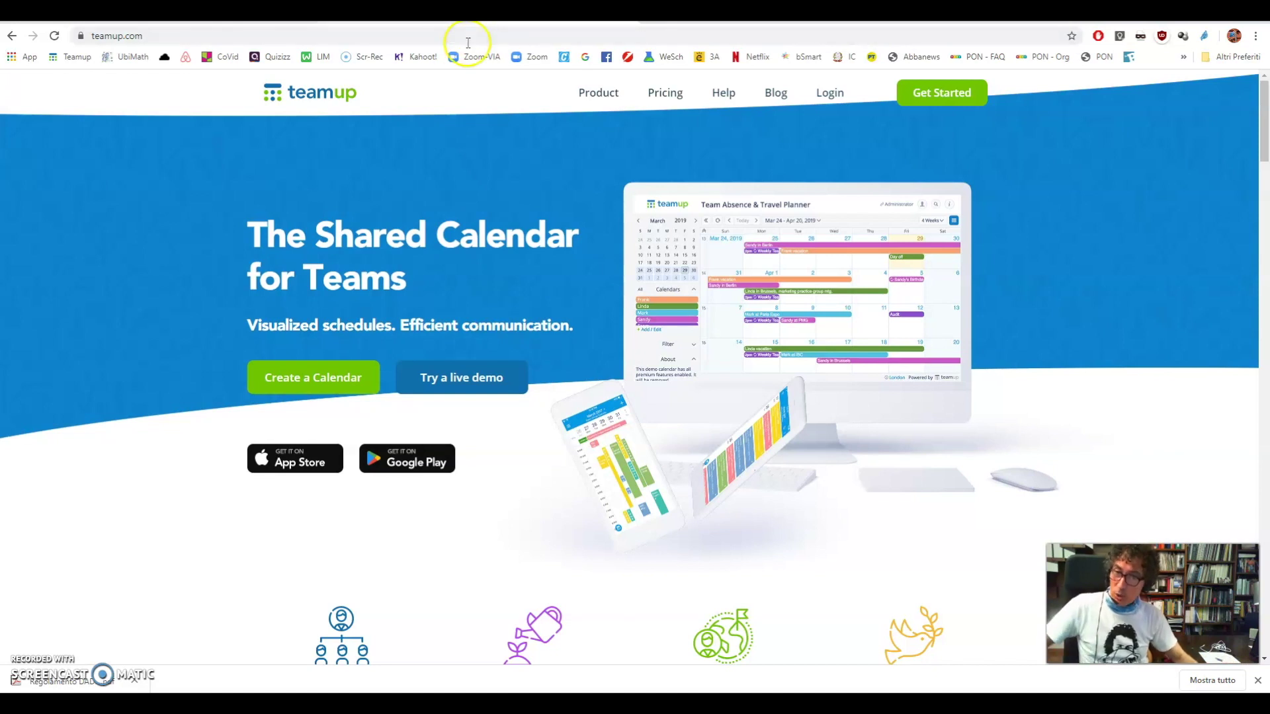
{"action": "left_click", "coordinate": [304, 382]}
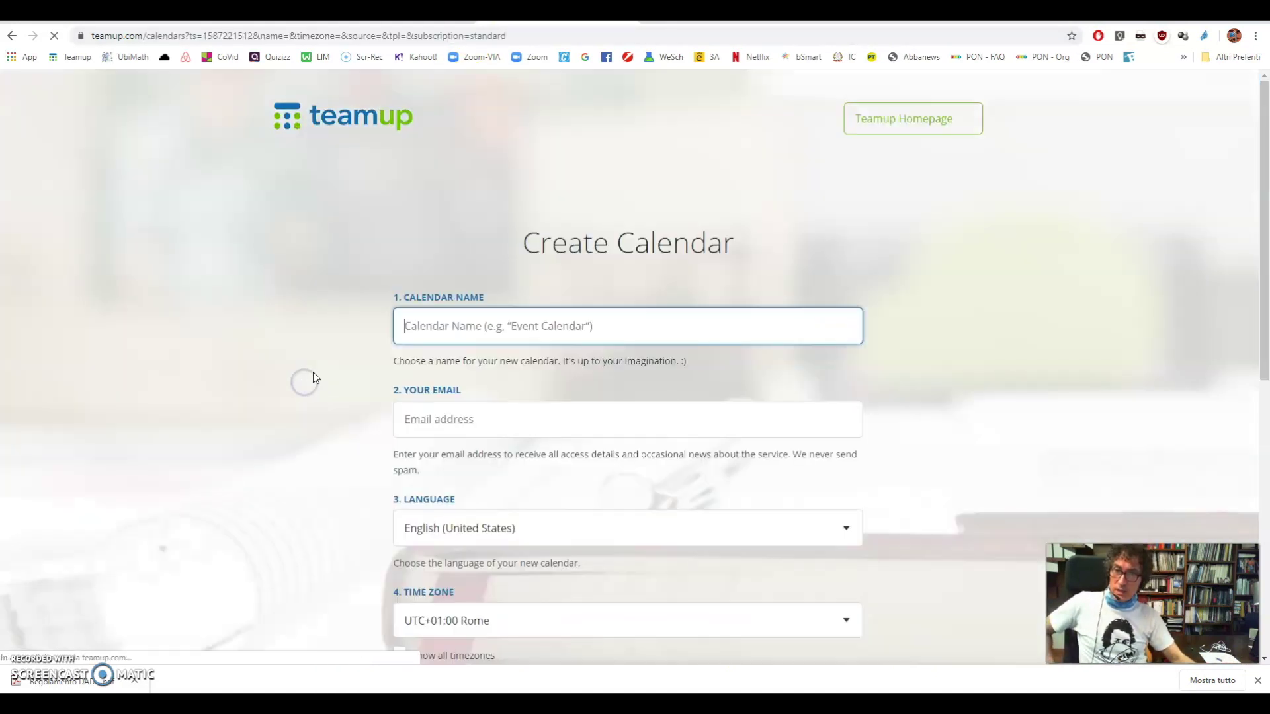
{"action": "left_click", "coordinate": [434, 329]}
{"action": "type", "text": "prova"}
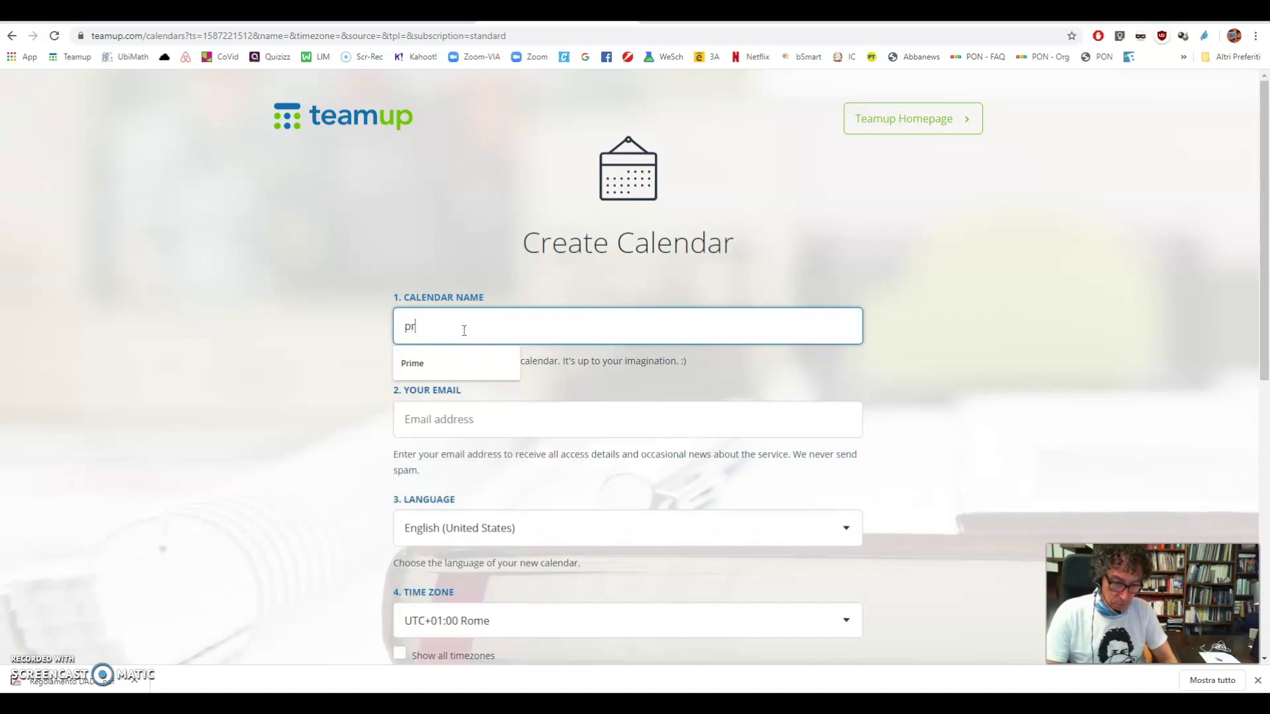
Fill in the owner's email address and set the new calendar's language to Italiano
{"action": "left_click", "coordinate": [472, 421]}
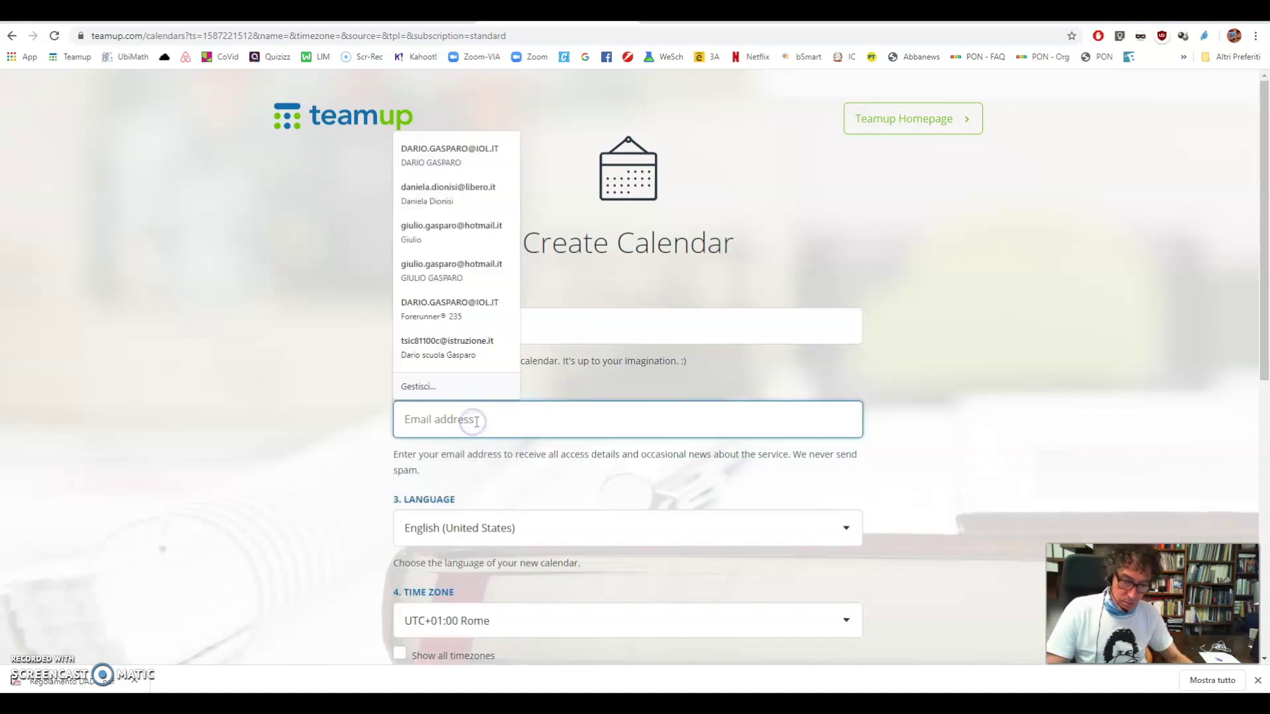
{"action": "type", "text": "dar"}
{"action": "left_click", "coordinate": [463, 455]}
{"action": "left_click", "coordinate": [285, 476]}
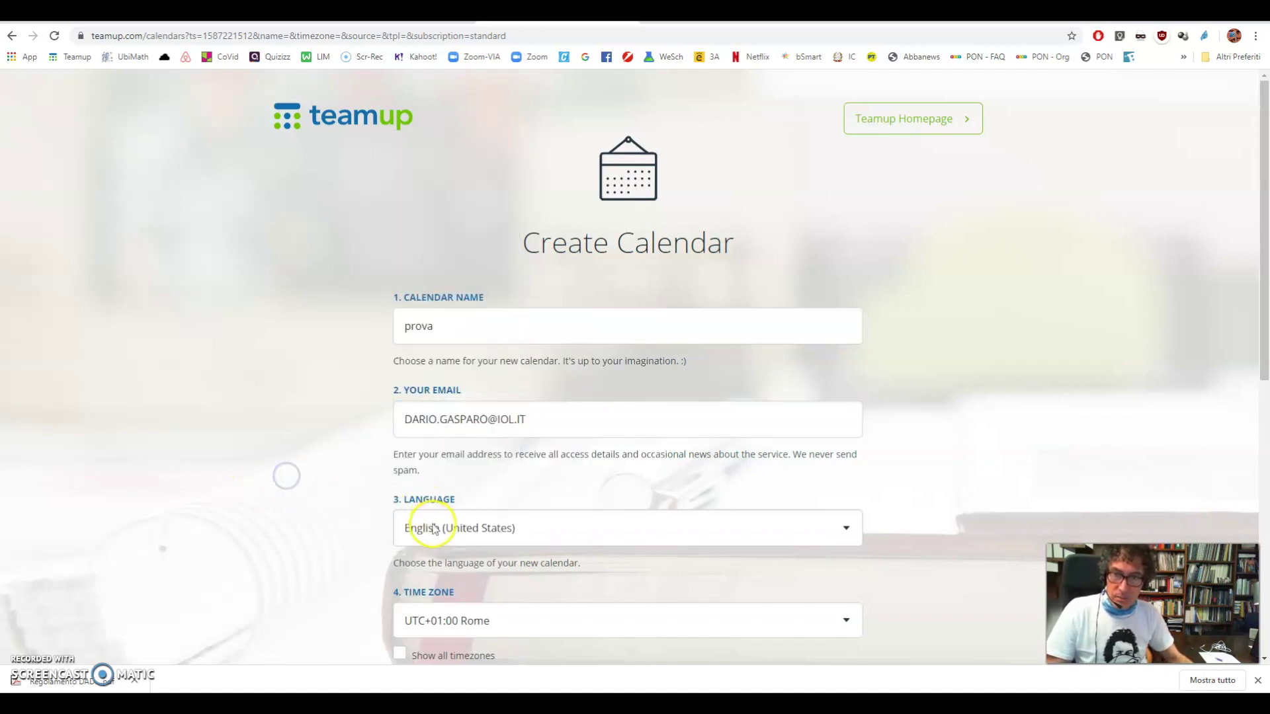
{"action": "left_click", "coordinate": [434, 528]}
{"action": "left_click", "coordinate": [463, 324]}
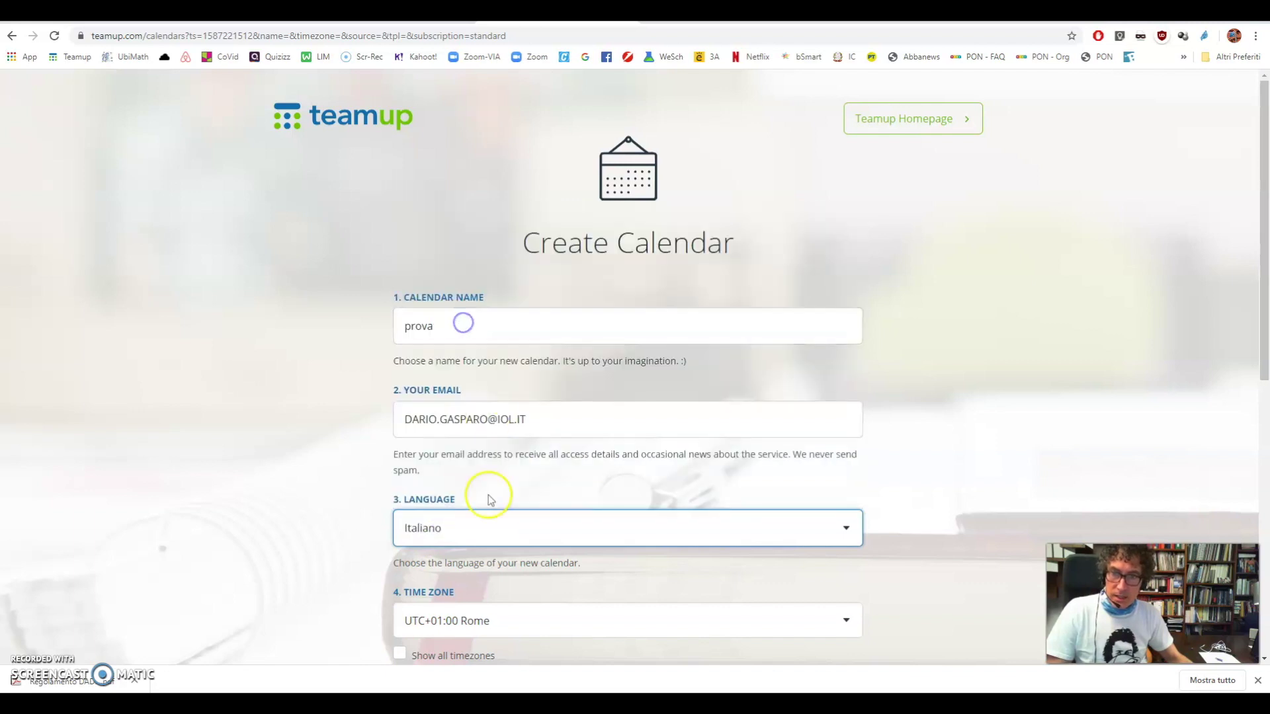
Accept the Terms of Service and Privacy Policy and create the calendar with the Basic (free) plan and Empty Calendar template
{"action": "scroll", "coordinate": [489, 499], "scroll_direction": "down", "scroll_amount": 2}
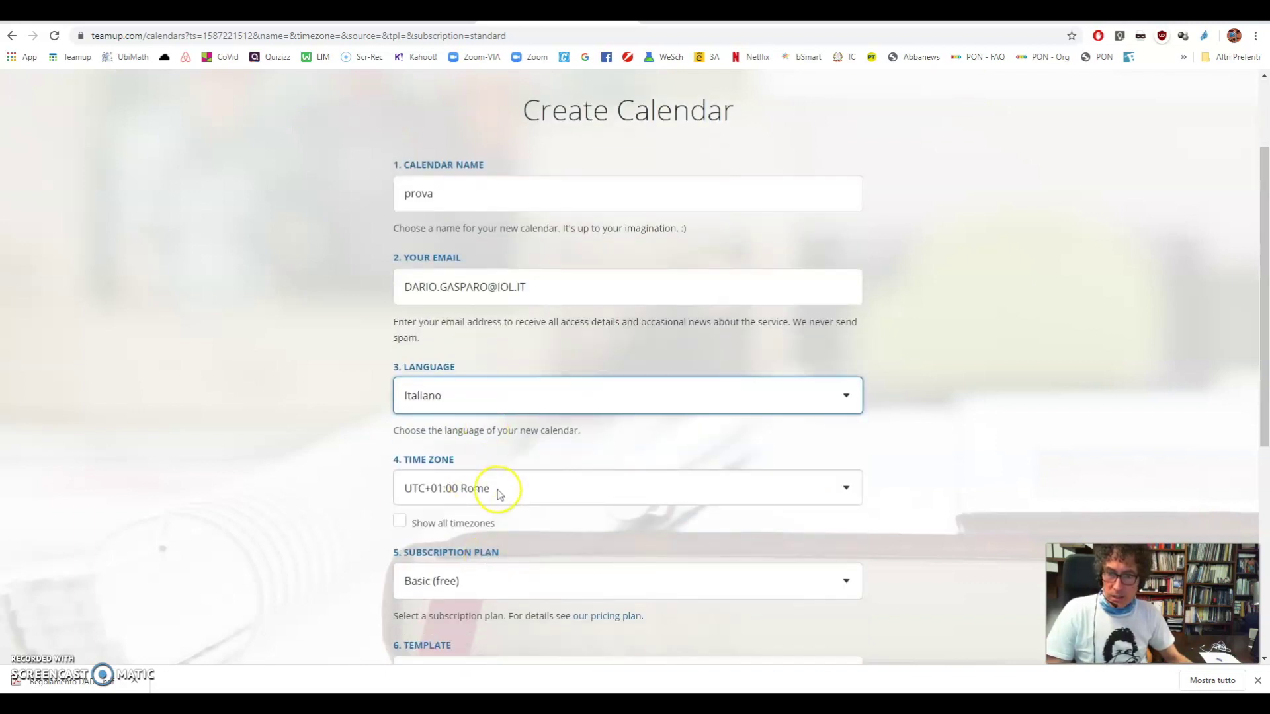
{"action": "scroll", "coordinate": [499, 495], "scroll_direction": "down", "scroll_amount": 1}
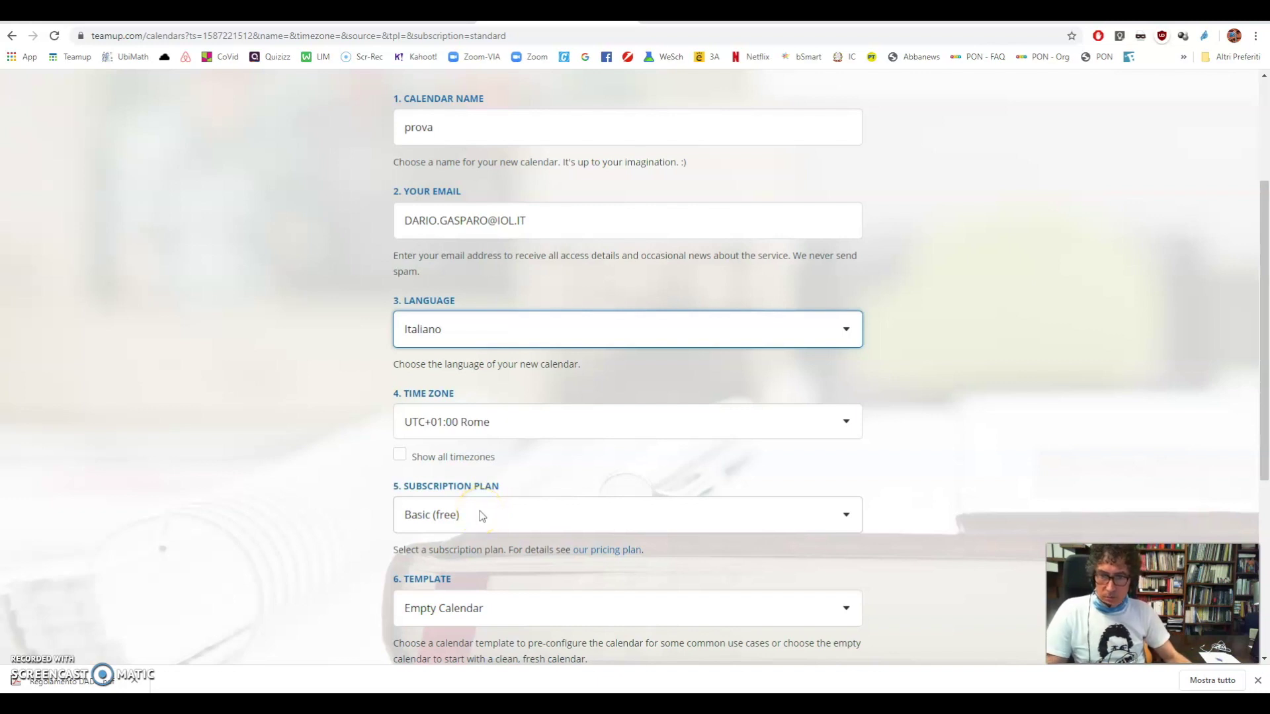
{"action": "scroll", "coordinate": [480, 515], "scroll_direction": "down", "scroll_amount": 1}
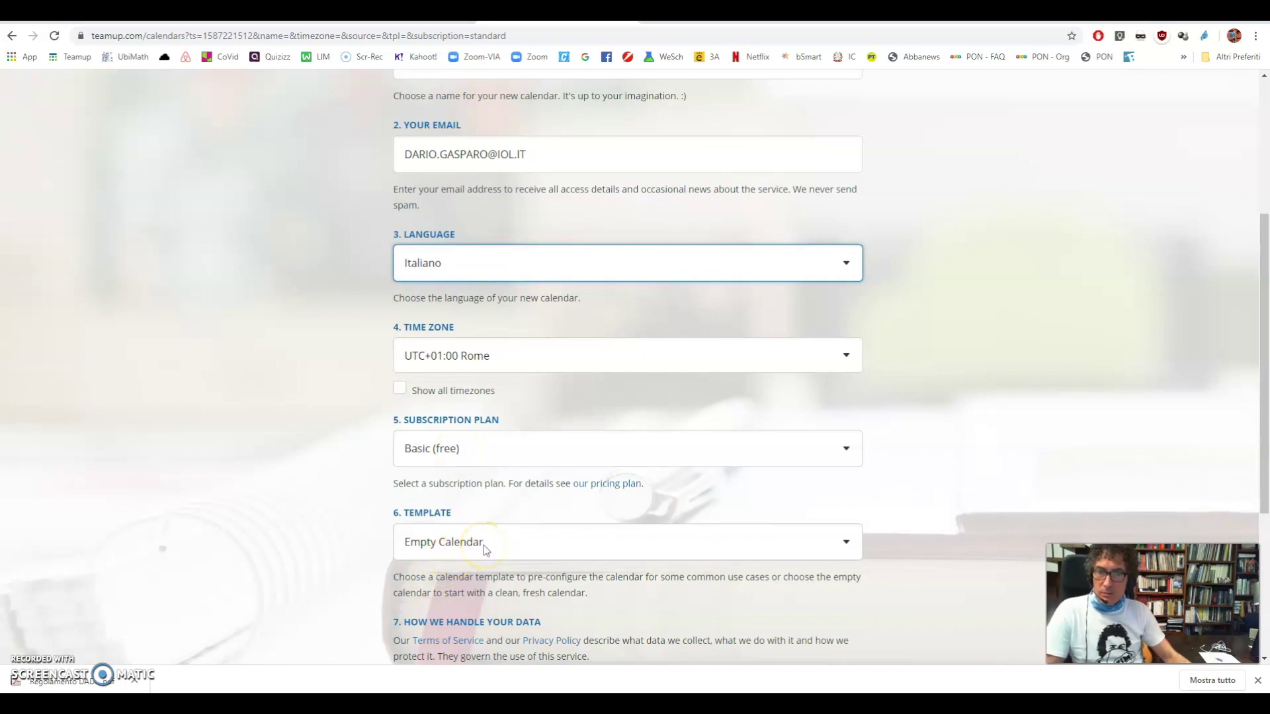
{"action": "scroll", "coordinate": [485, 550], "scroll_direction": "down", "scroll_amount": 3}
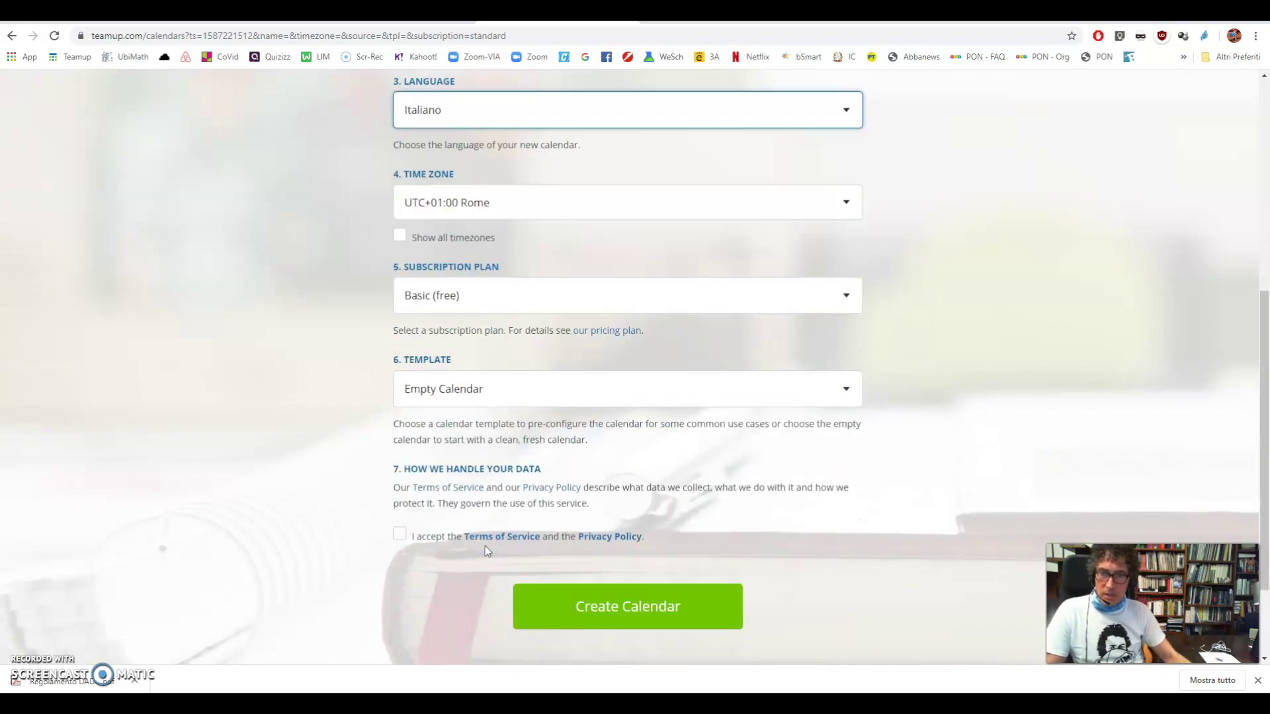
{"action": "left_click", "coordinate": [399, 488]}
{"action": "left_click", "coordinate": [567, 566]}
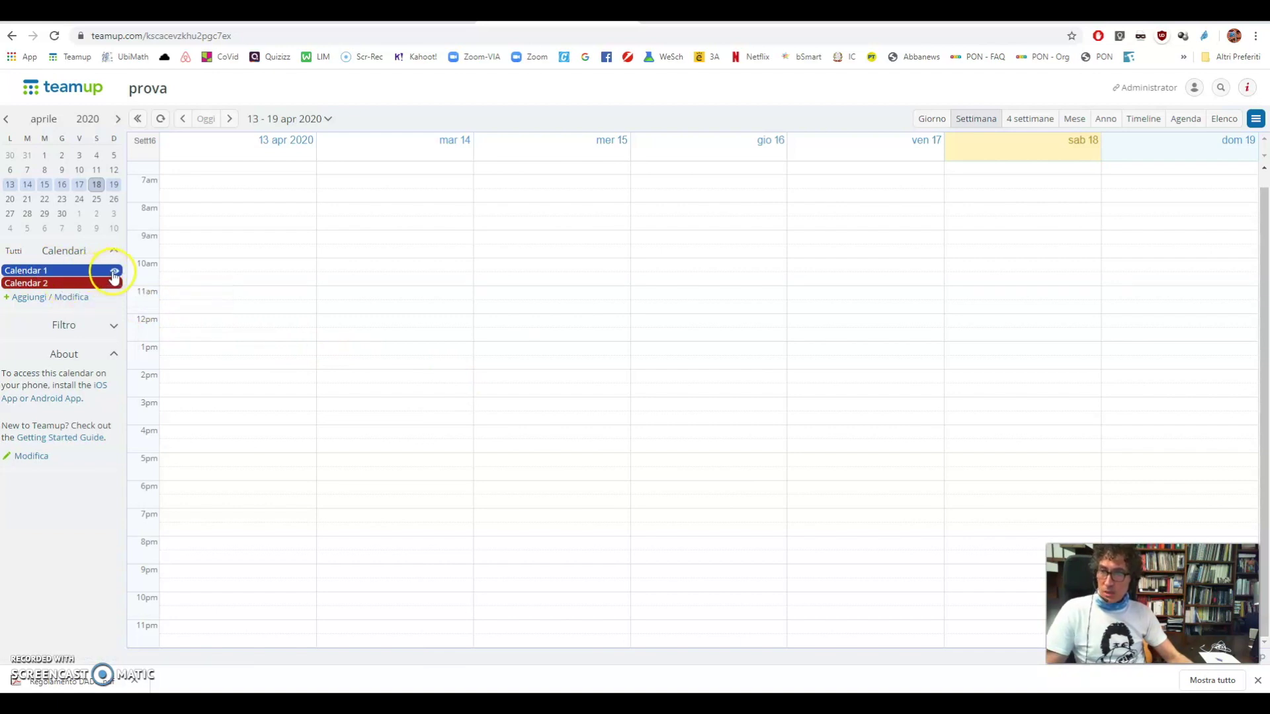
{"action": "left_click", "coordinate": [114, 272]}
{"action": "left_click", "coordinate": [114, 276]}
{"action": "left_click", "coordinate": [74, 280]}
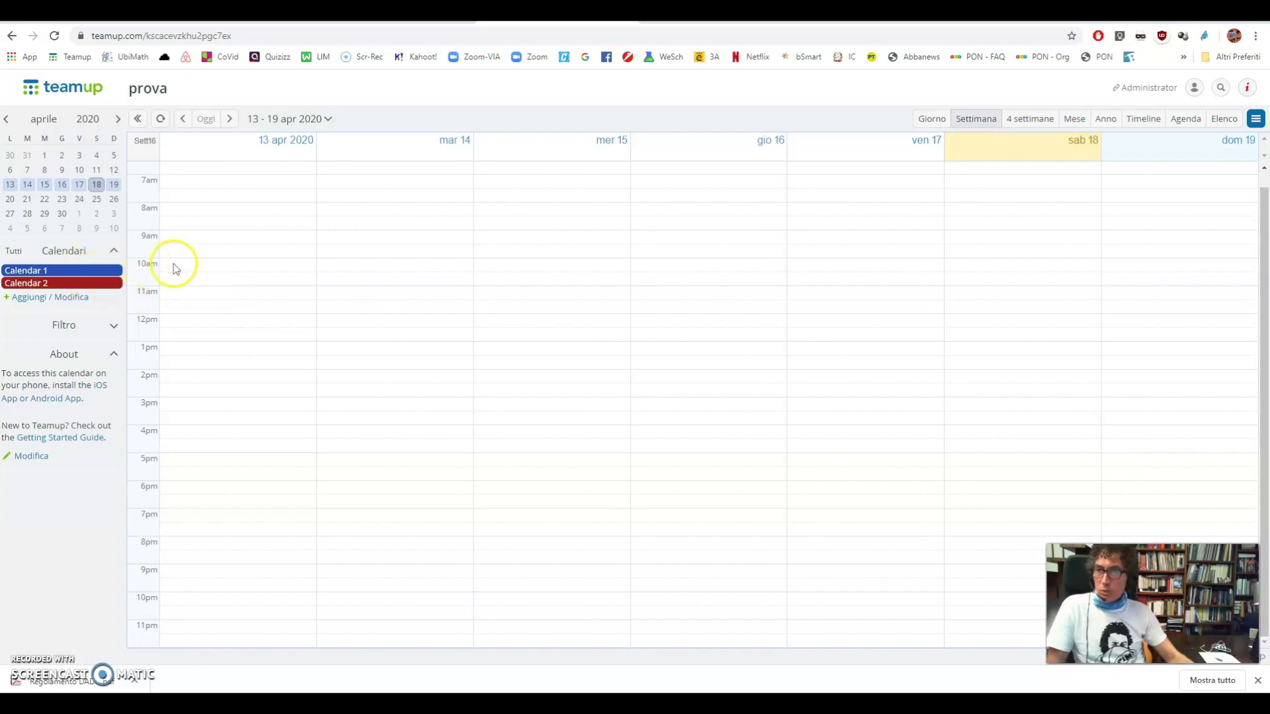
Add an event titled "lezione sci" on 13/04/2020 from 10:00 AM to 11:00 AM, assigned to Calendar 1
{"action": "left_click", "coordinate": [197, 268]}
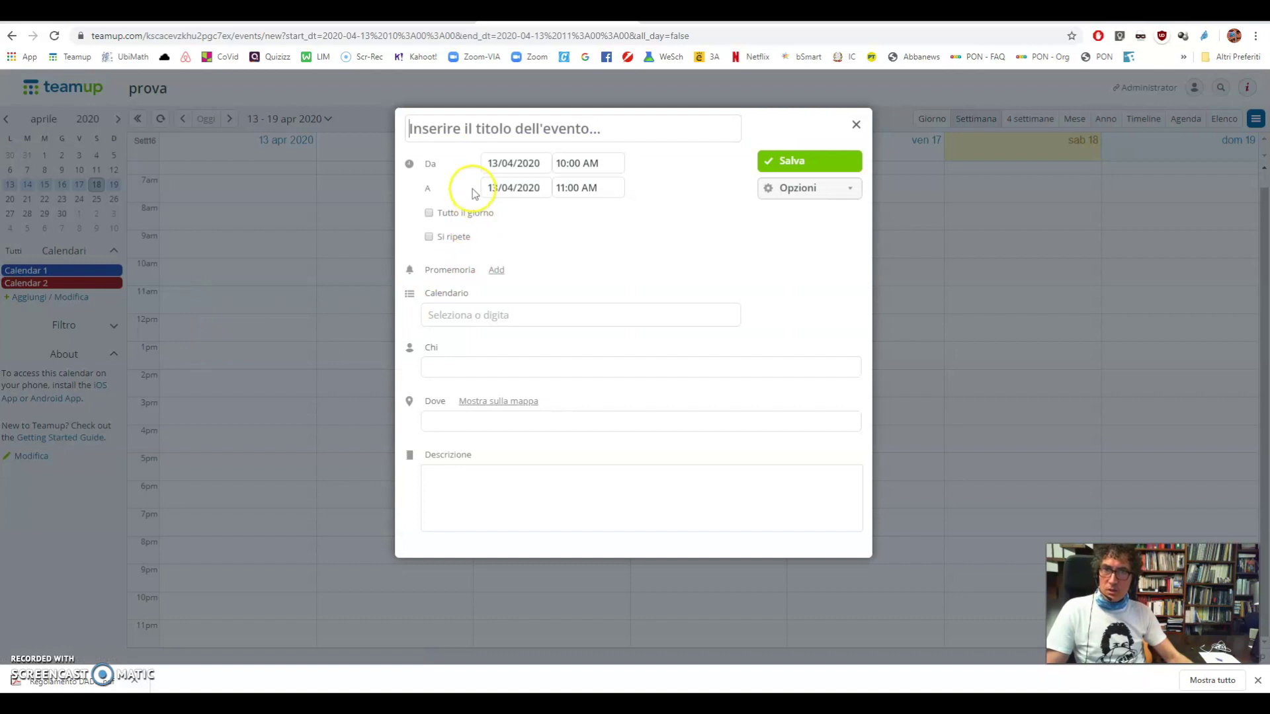
{"action": "type", "text": "lezione sci"}
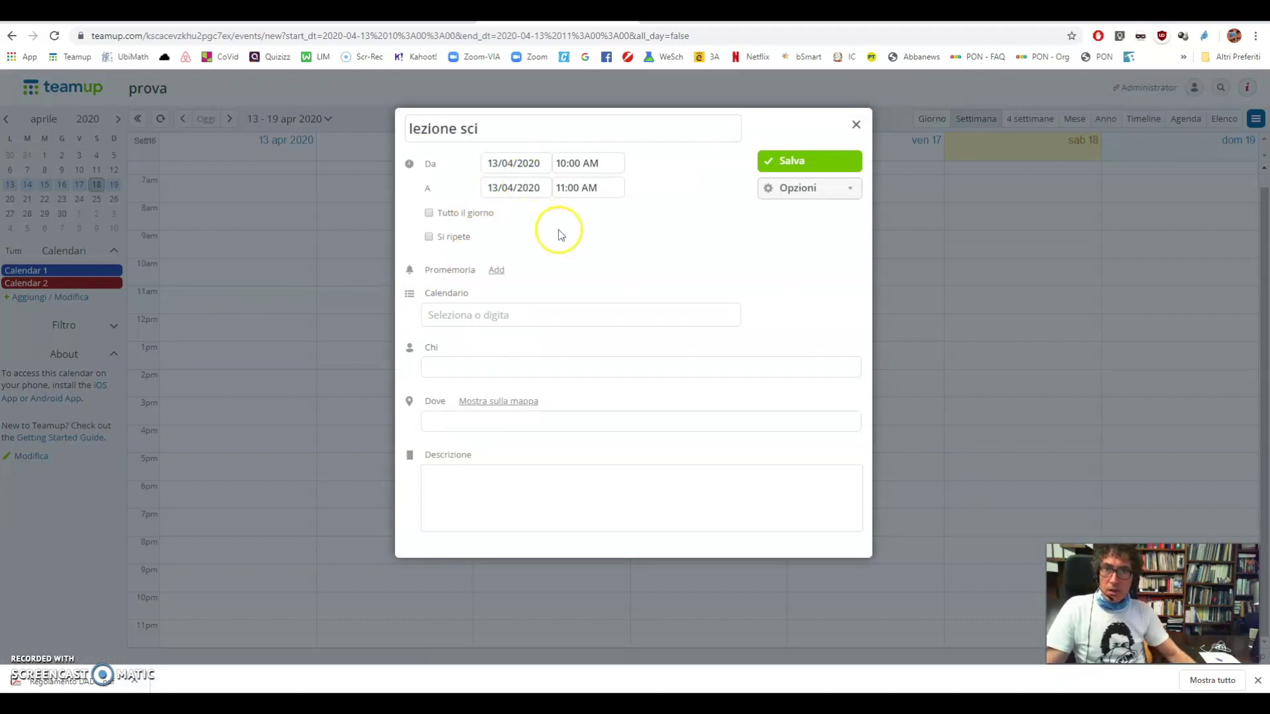
{"action": "left_click", "coordinate": [507, 312]}
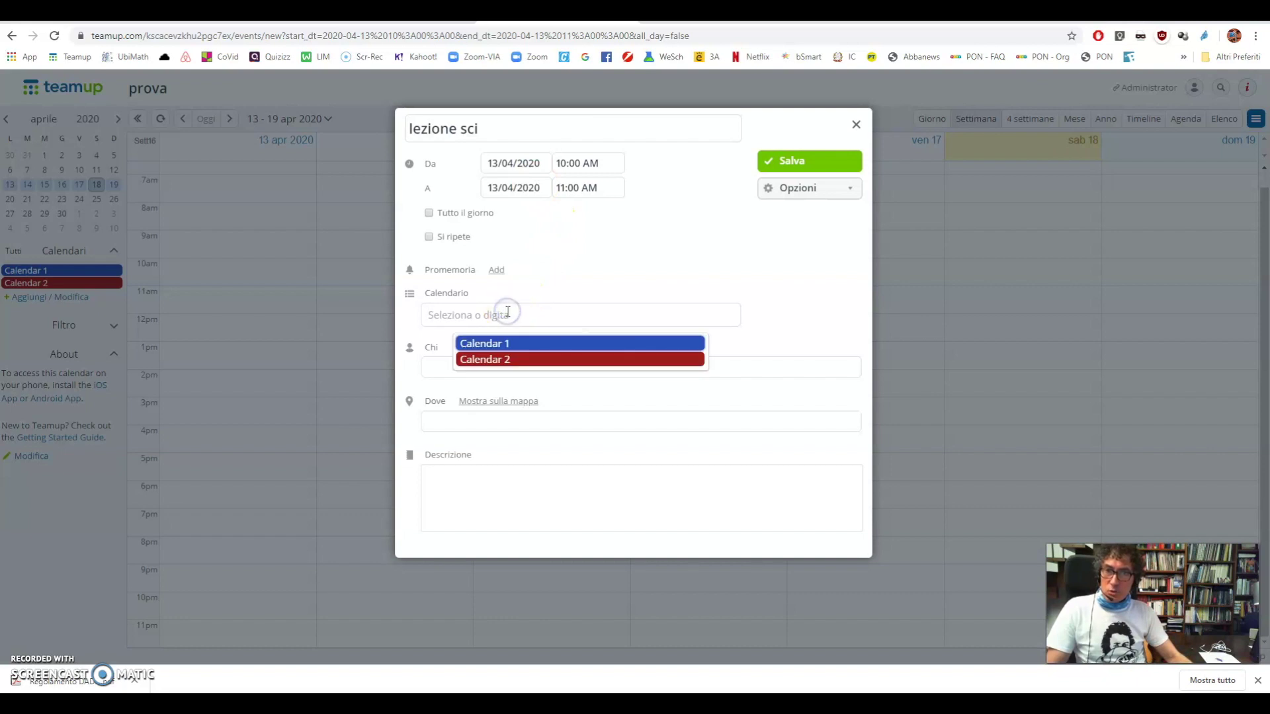
{"action": "left_click", "coordinate": [501, 342]}
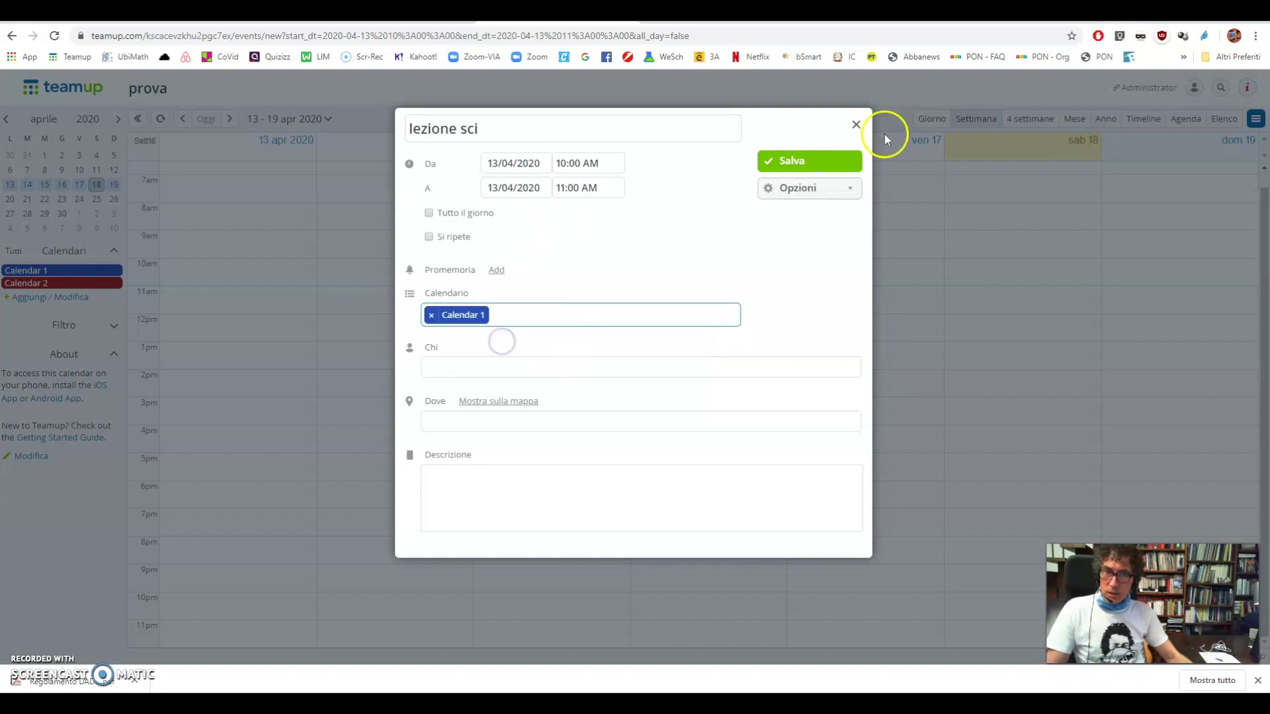
{"action": "left_click", "coordinate": [810, 162]}
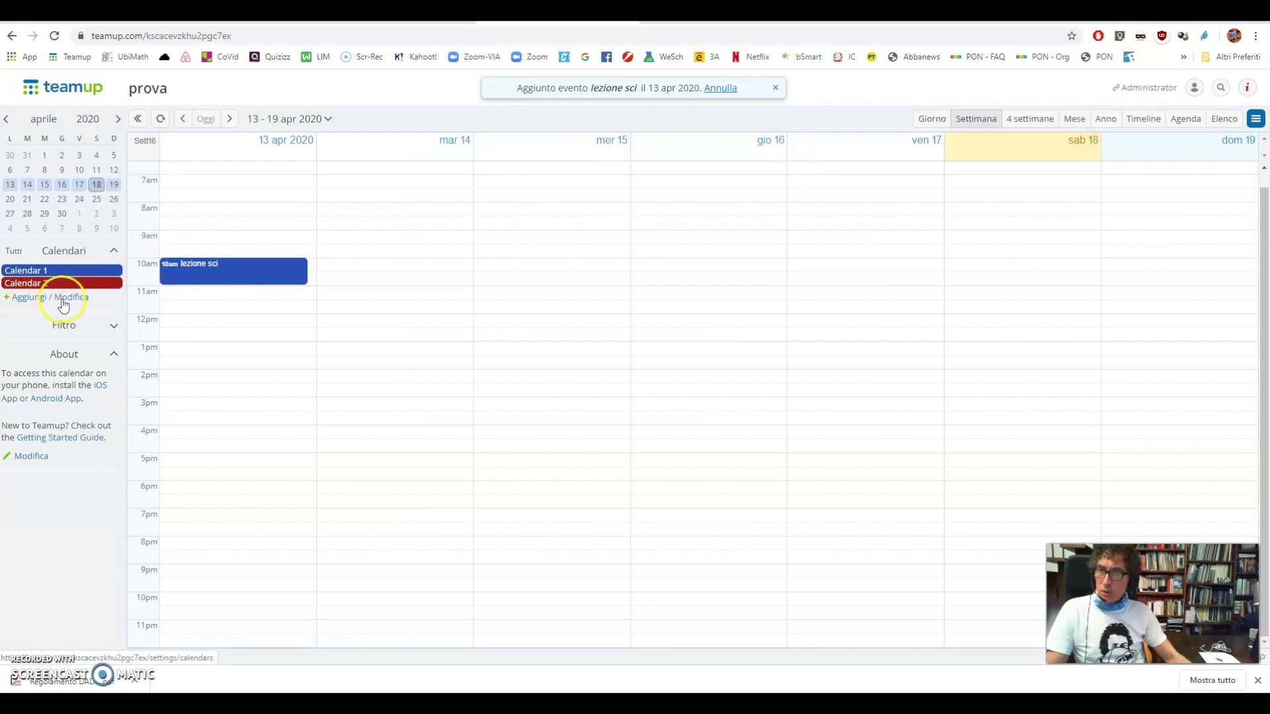
Rename Calendar 1 as "1A", give it a light red colour and save the changes
{"action": "left_click", "coordinate": [62, 301]}
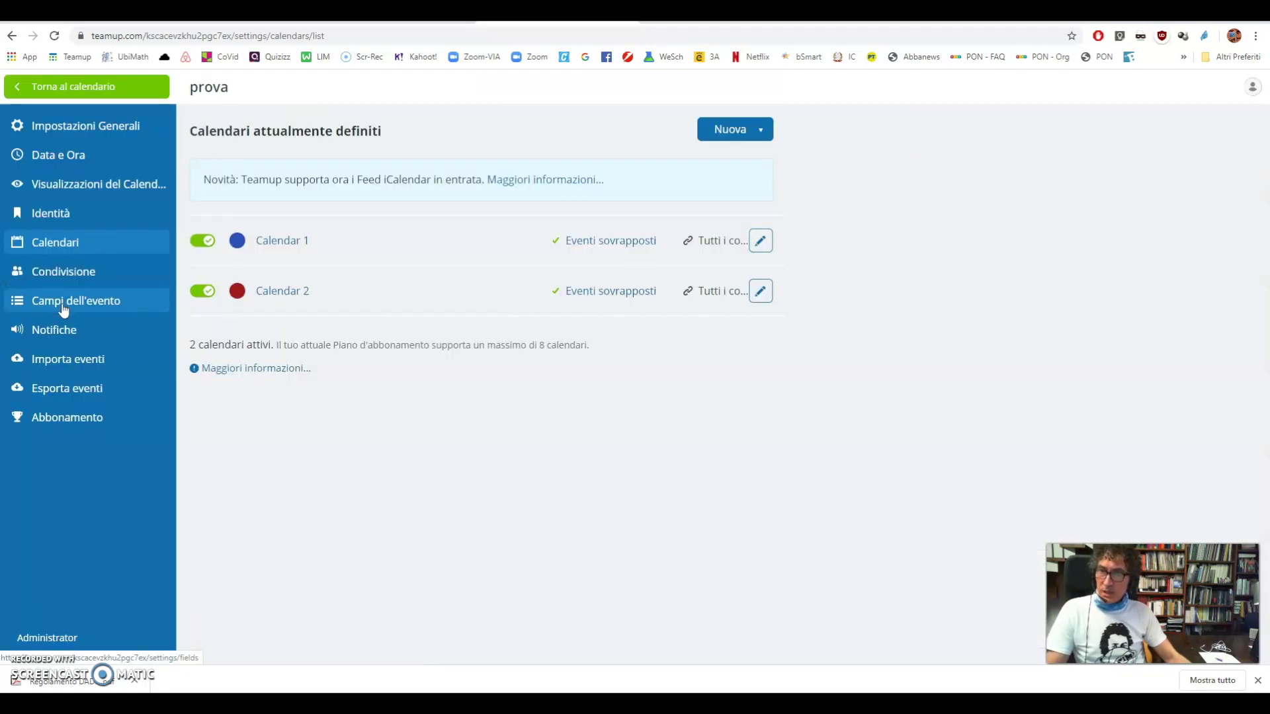
{"action": "left_click", "coordinate": [761, 240]}
{"action": "left_click_drag", "start_coordinate": [386, 191], "coordinate": [291, 194]}
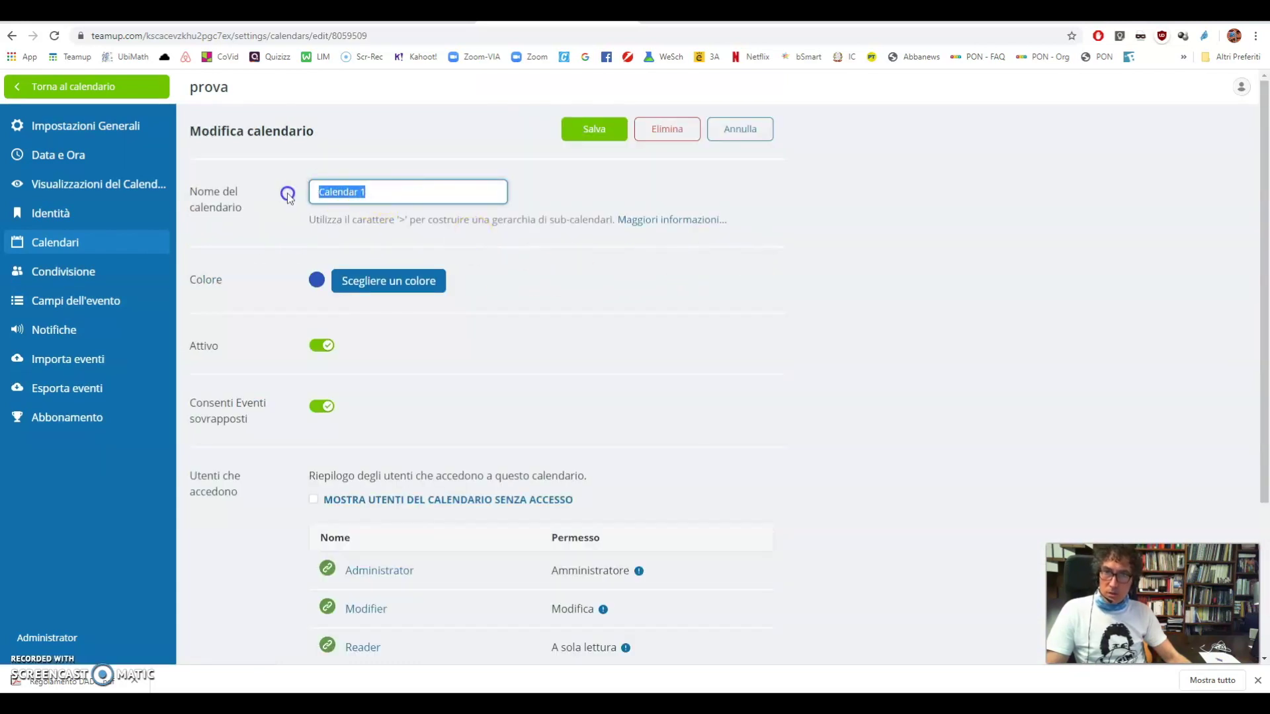
{"action": "type", "text": "1A"}
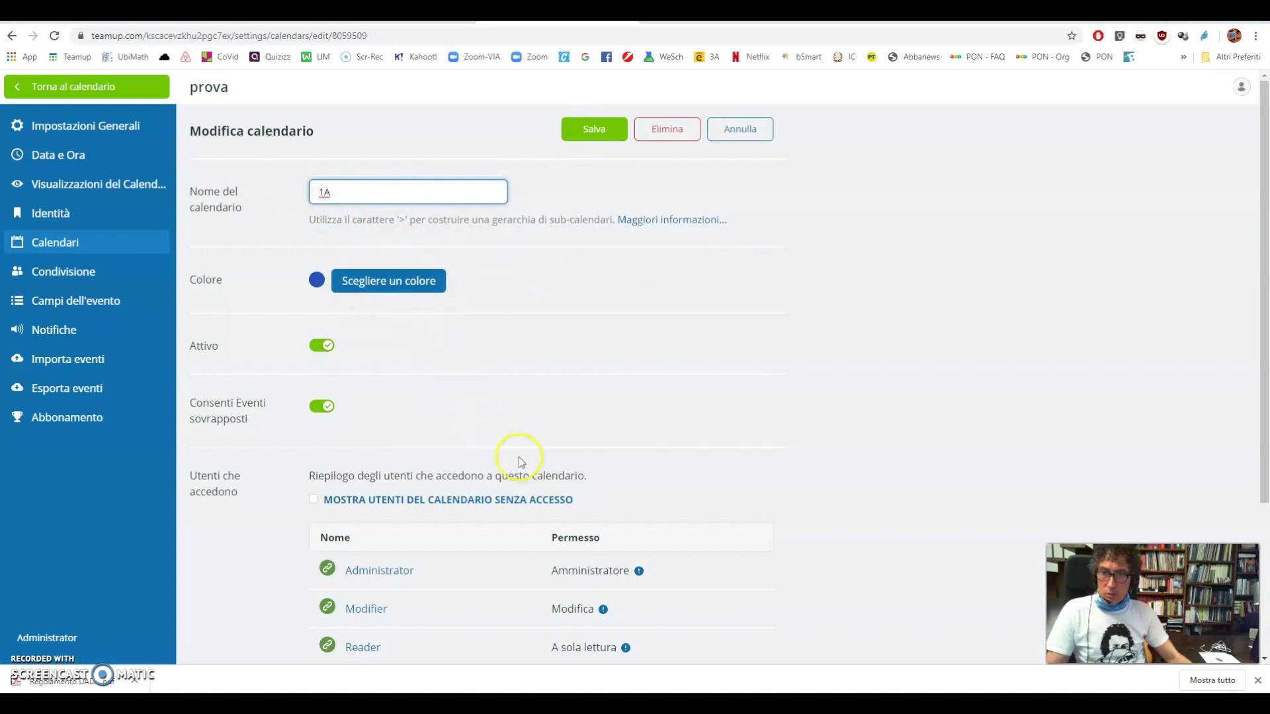
{"action": "scroll", "coordinate": [522, 463], "scroll_direction": "down", "scroll_amount": 2}
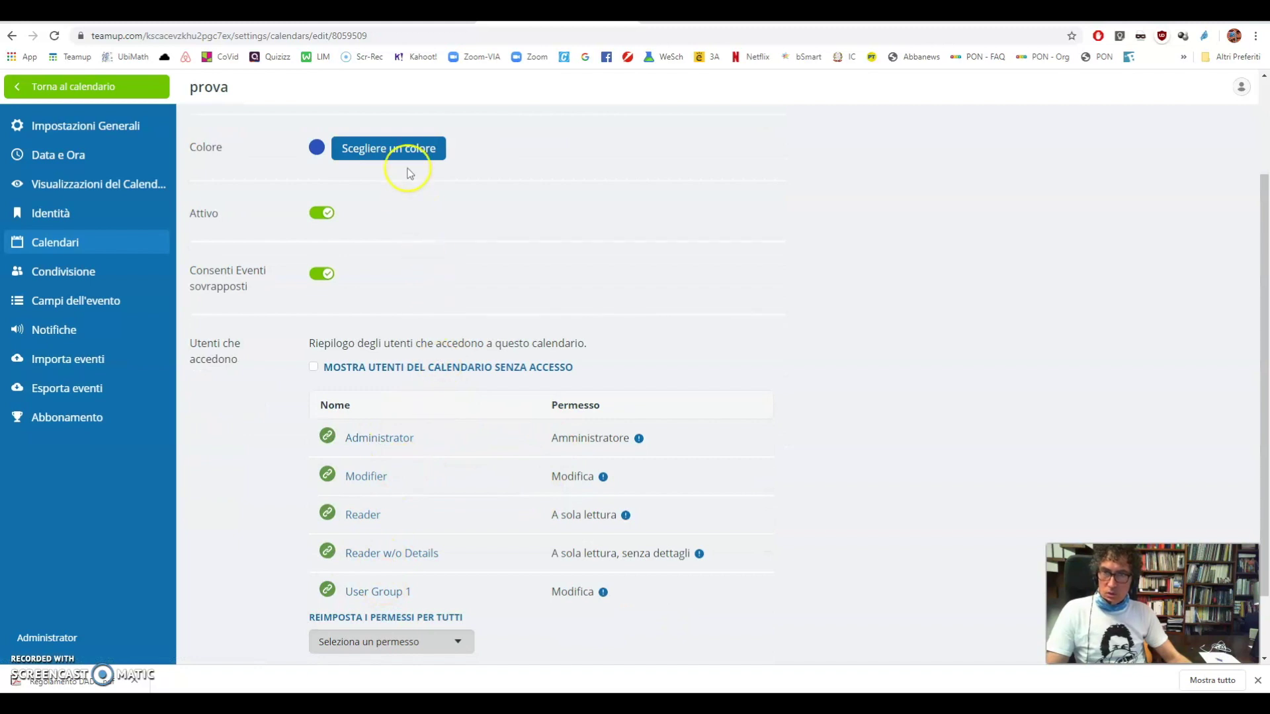
{"action": "scroll", "coordinate": [408, 173], "scroll_direction": "up", "scroll_amount": 2}
{"action": "left_click", "coordinate": [377, 283]}
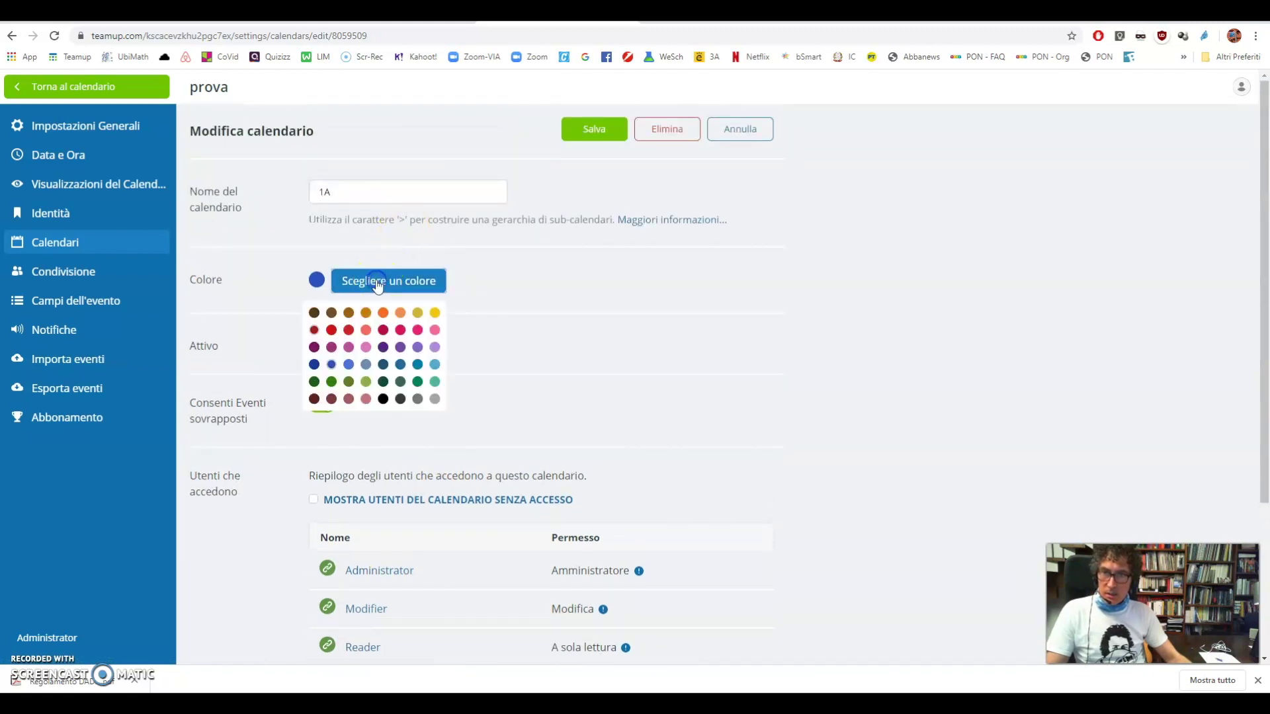
{"action": "left_click", "coordinate": [366, 329]}
{"action": "left_click", "coordinate": [594, 133]}
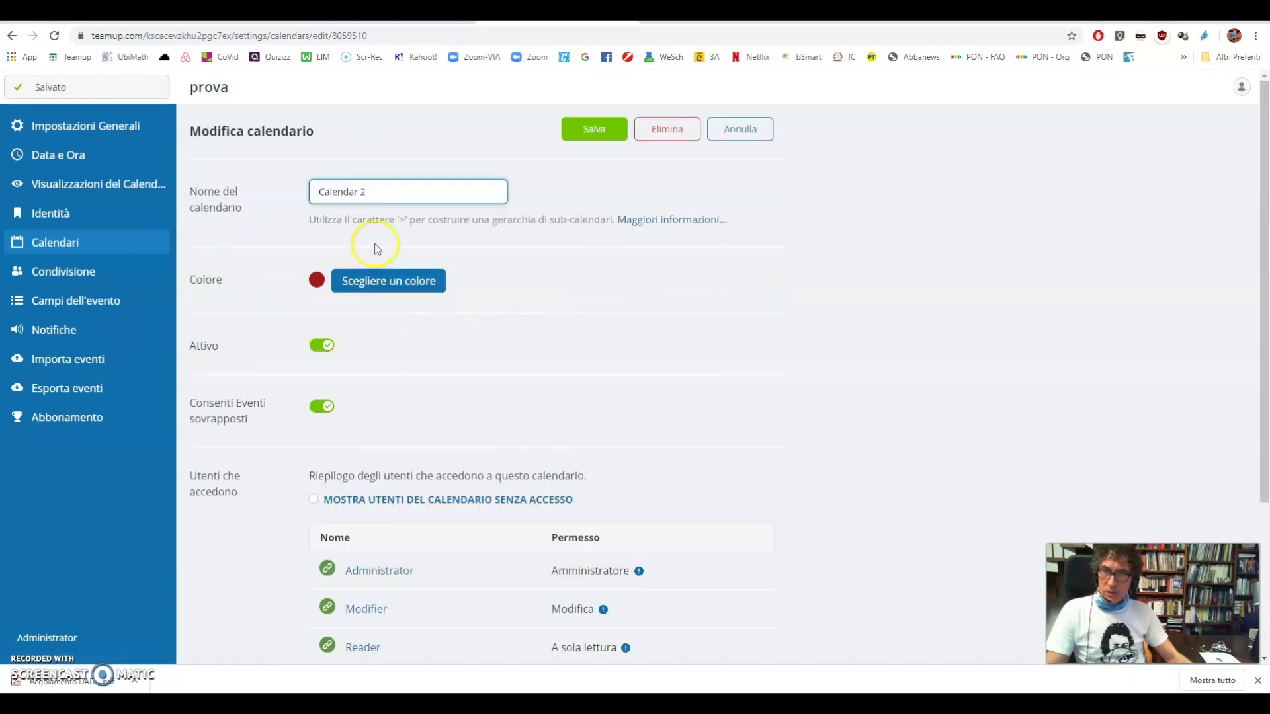
Rename Calendar 2 as "2A", change its colour to yellow and save the changes
{"action": "left_click_drag", "start_coordinate": [367, 198], "coordinate": [306, 200]}
{"action": "type", "text": "2A"}
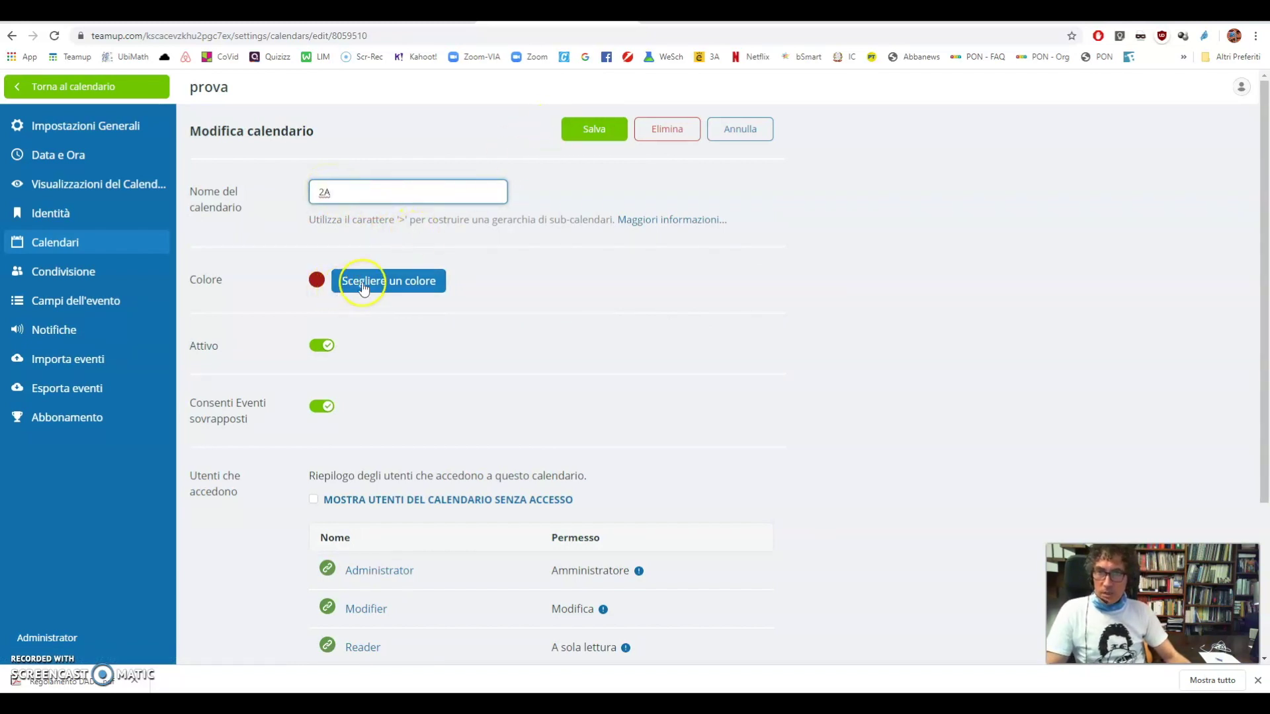
{"action": "left_click", "coordinate": [363, 280]}
{"action": "left_click", "coordinate": [434, 312]}
{"action": "left_click", "coordinate": [595, 130]}
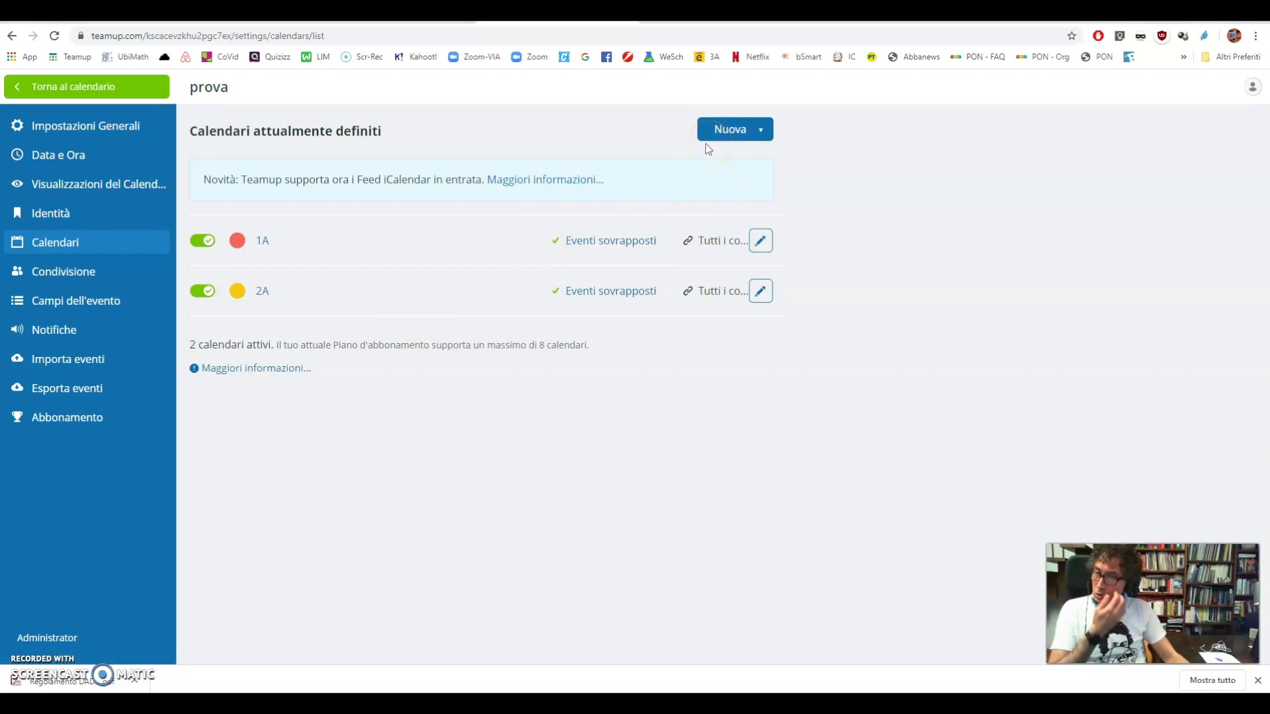
Return to the calendar and add an event titled "2A" on 14/04/2020 from 9:00 AM to 10:30 AM in the 2A calendar
{"action": "left_click", "coordinate": [85, 87]}
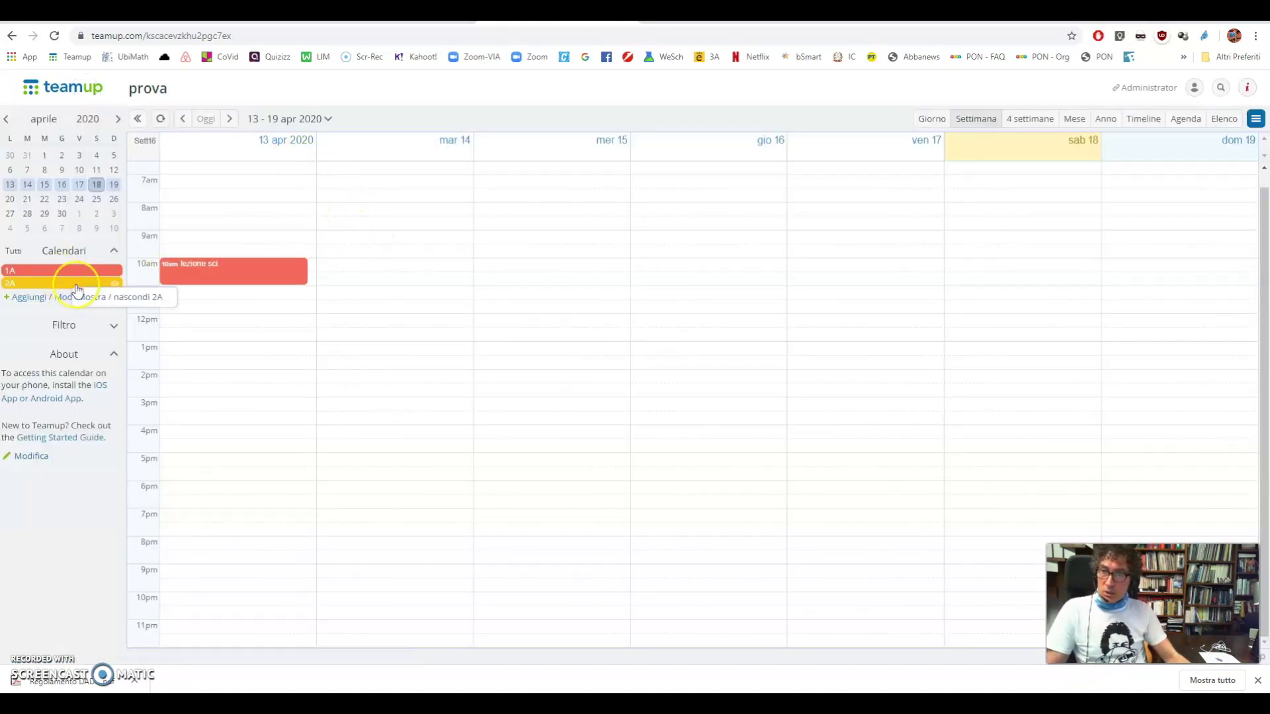
{"action": "left_click", "coordinate": [384, 258]}
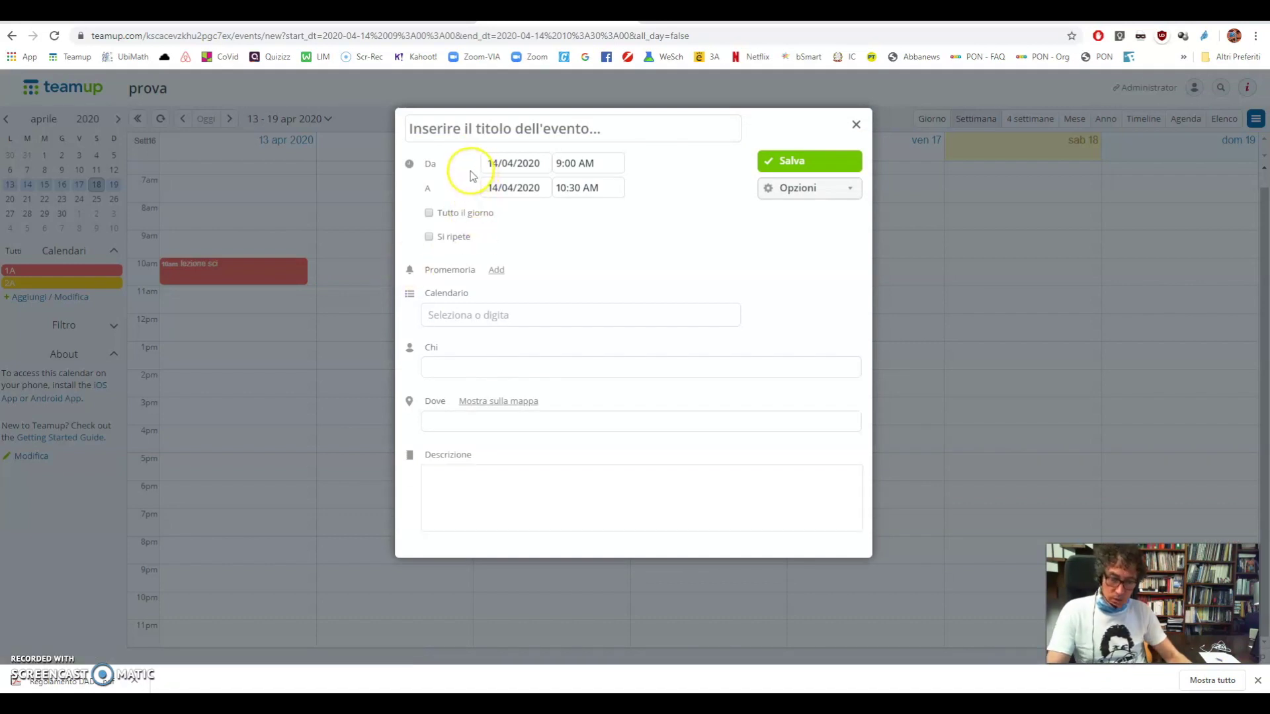
{"action": "type", "text": "2A"}
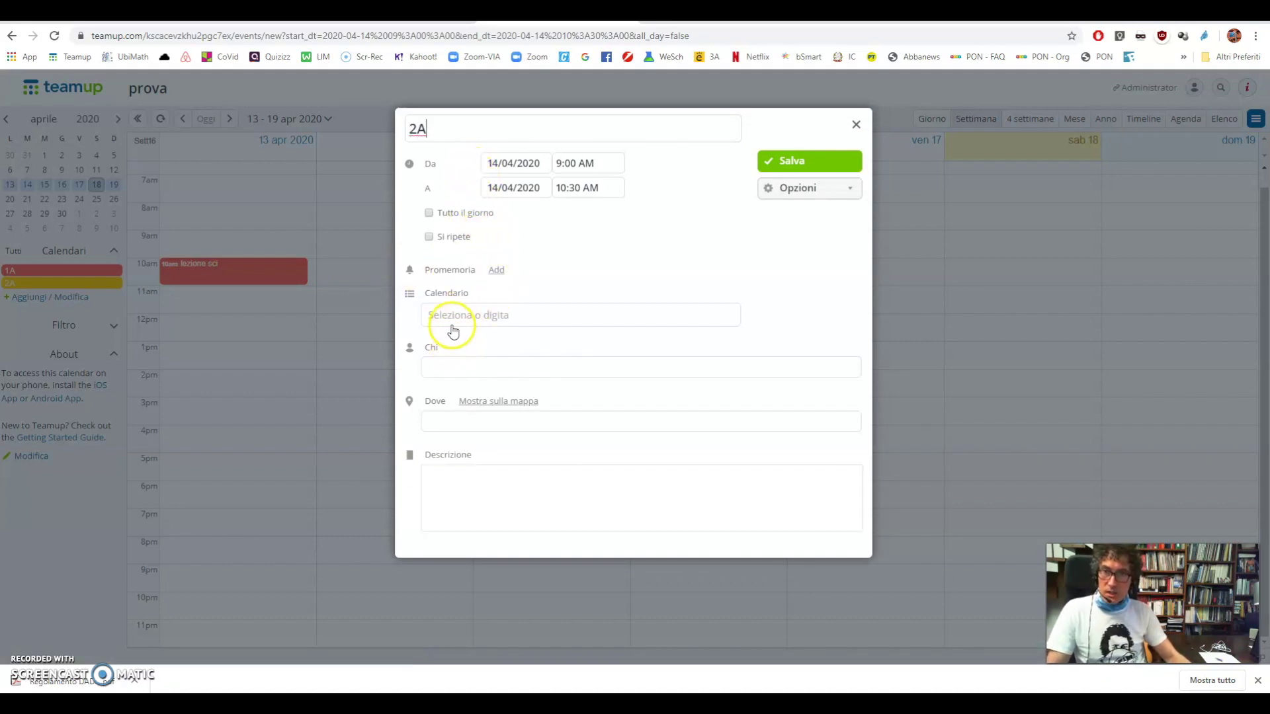
{"action": "left_click", "coordinate": [453, 317]}
{"action": "left_click", "coordinate": [469, 361]}
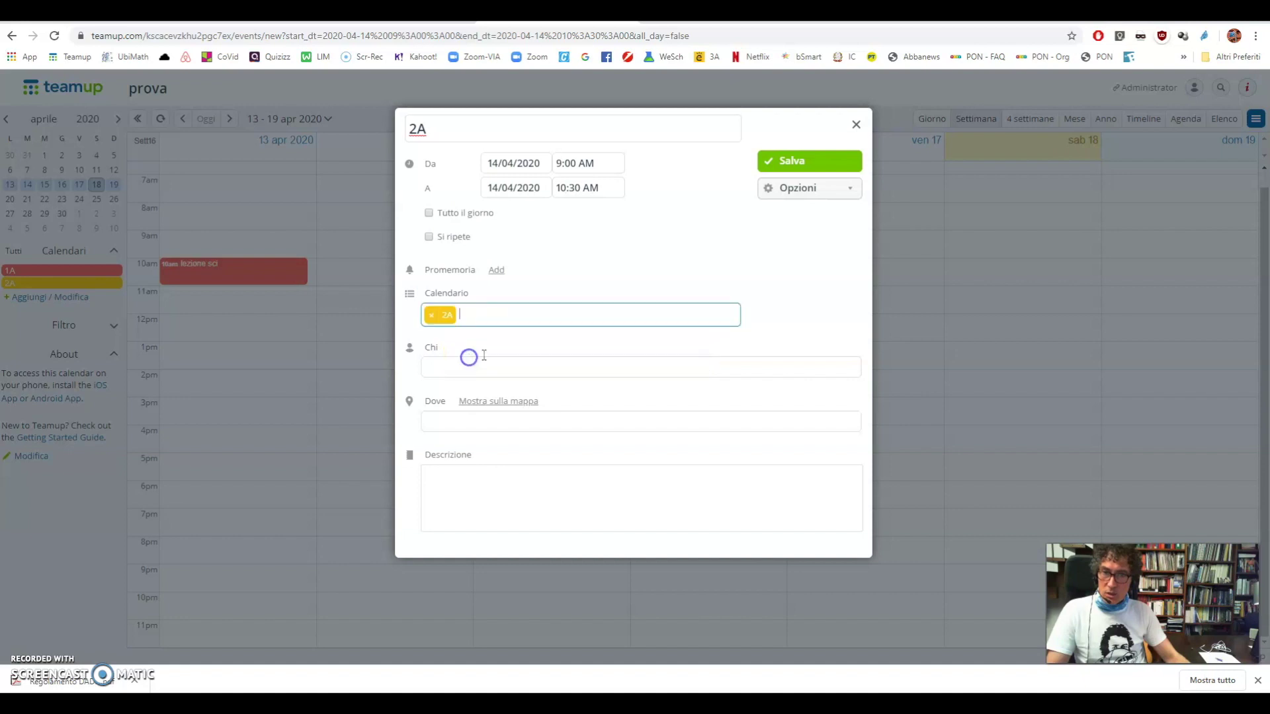
{"action": "left_click", "coordinate": [775, 163]}
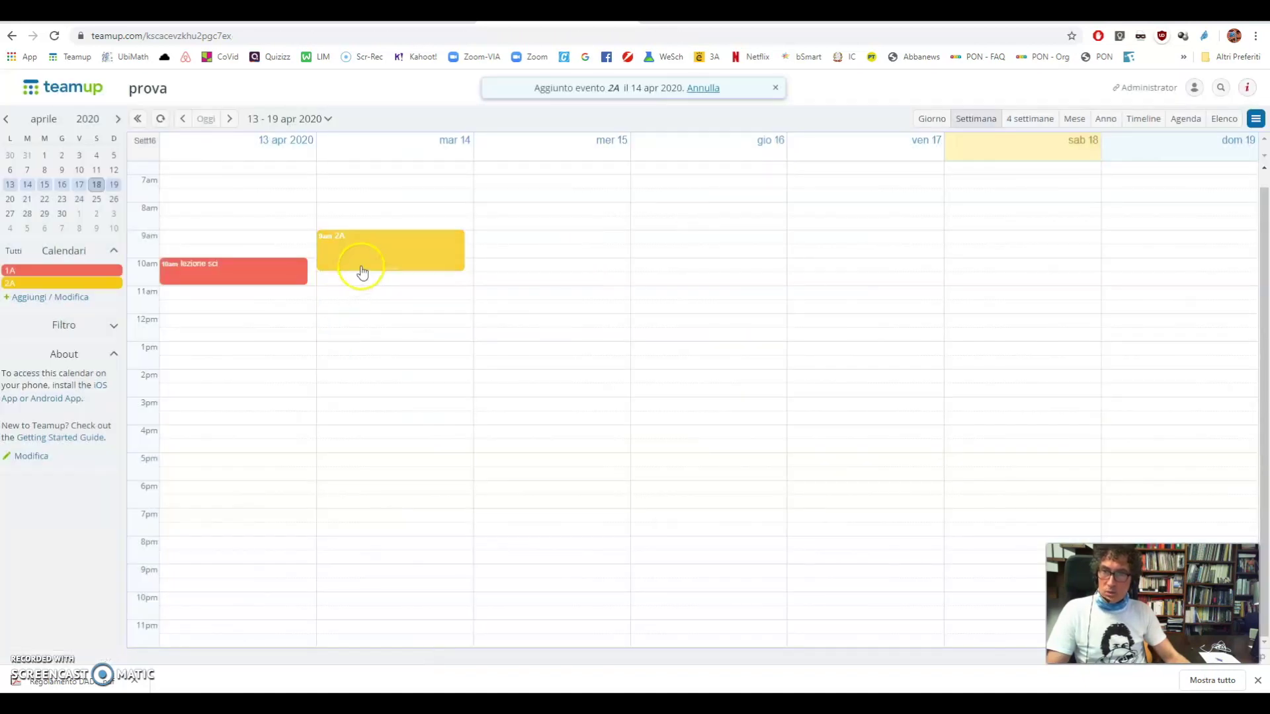
Add an event titled "geo" on 15/04/2020 from 10:30 AM to 12:00 PM in the 2A calendar
{"action": "left_click_drag", "start_coordinate": [495, 284], "coordinate": [493, 314]}
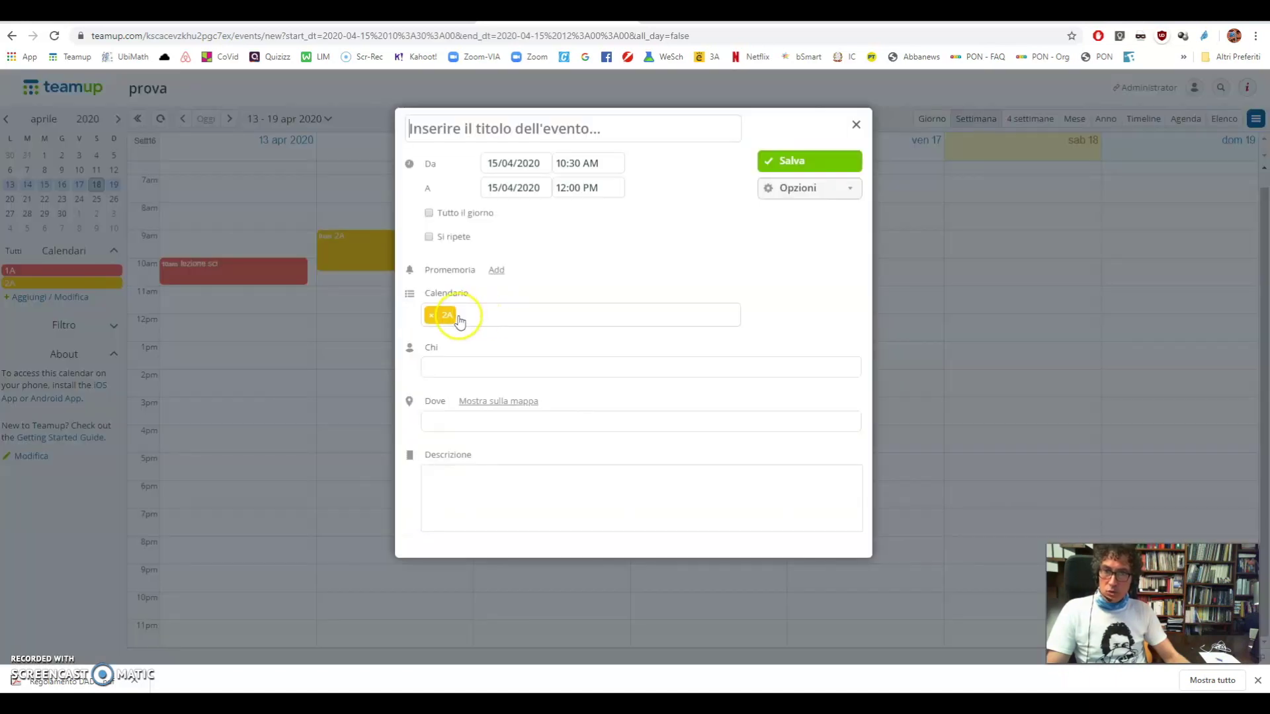
{"action": "type", "text": "pr"}
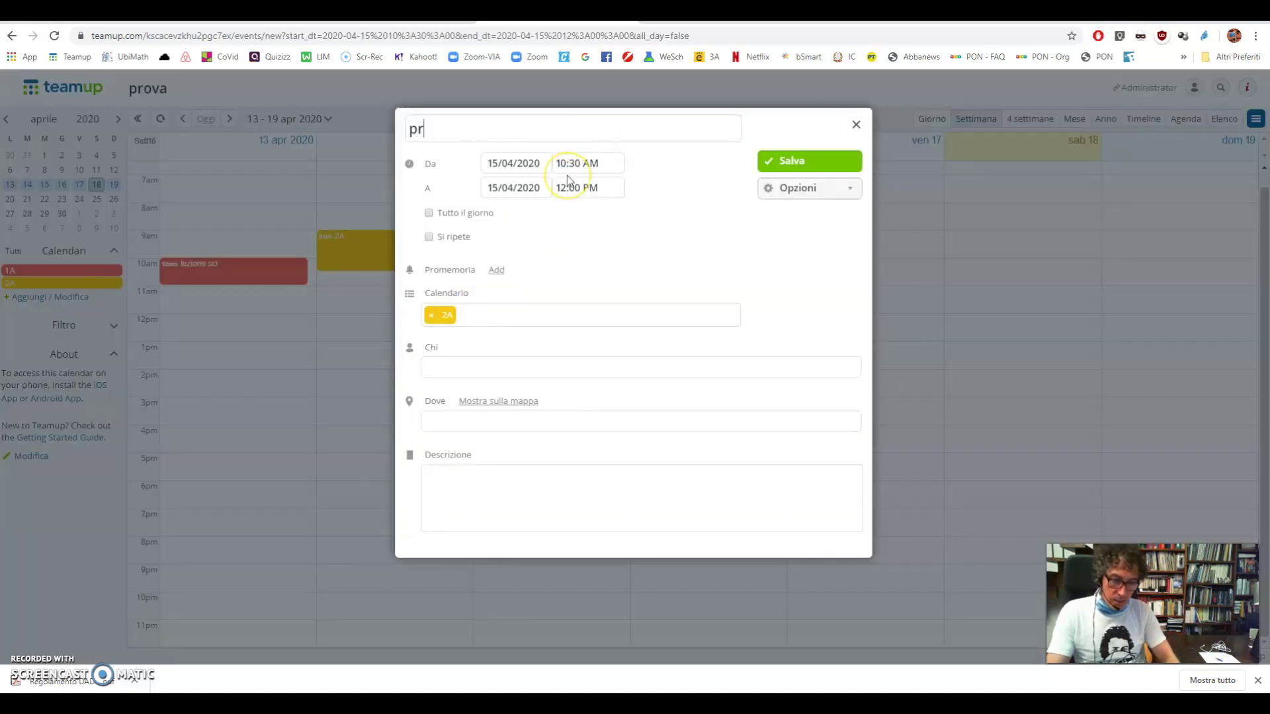
{"action": "type", "text": "ov"}
{"action": "key", "text": "BackSpace"}
{"action": "key", "text": "BackSpace"}
{"action": "key", "text": "BackSpace"}
{"action": "key", "text": "BackSpace"}
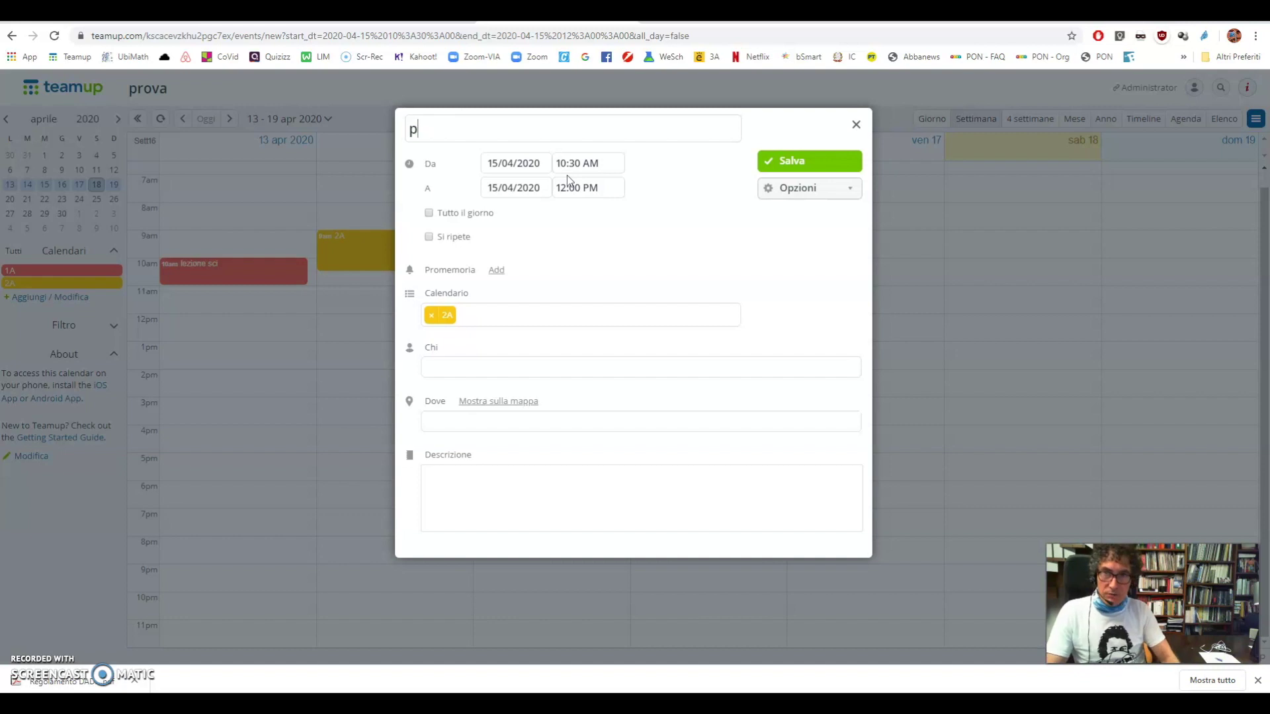
{"action": "type", "text": "geo"}
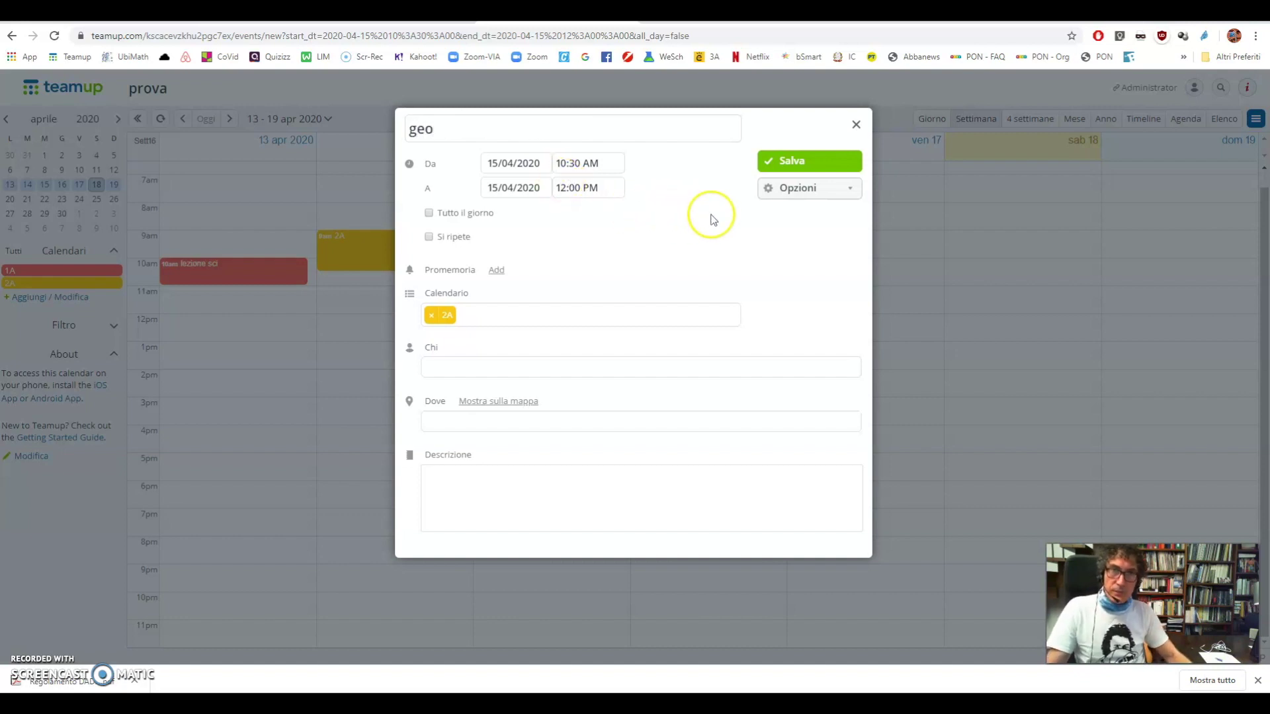
{"action": "left_click", "coordinate": [808, 162]}
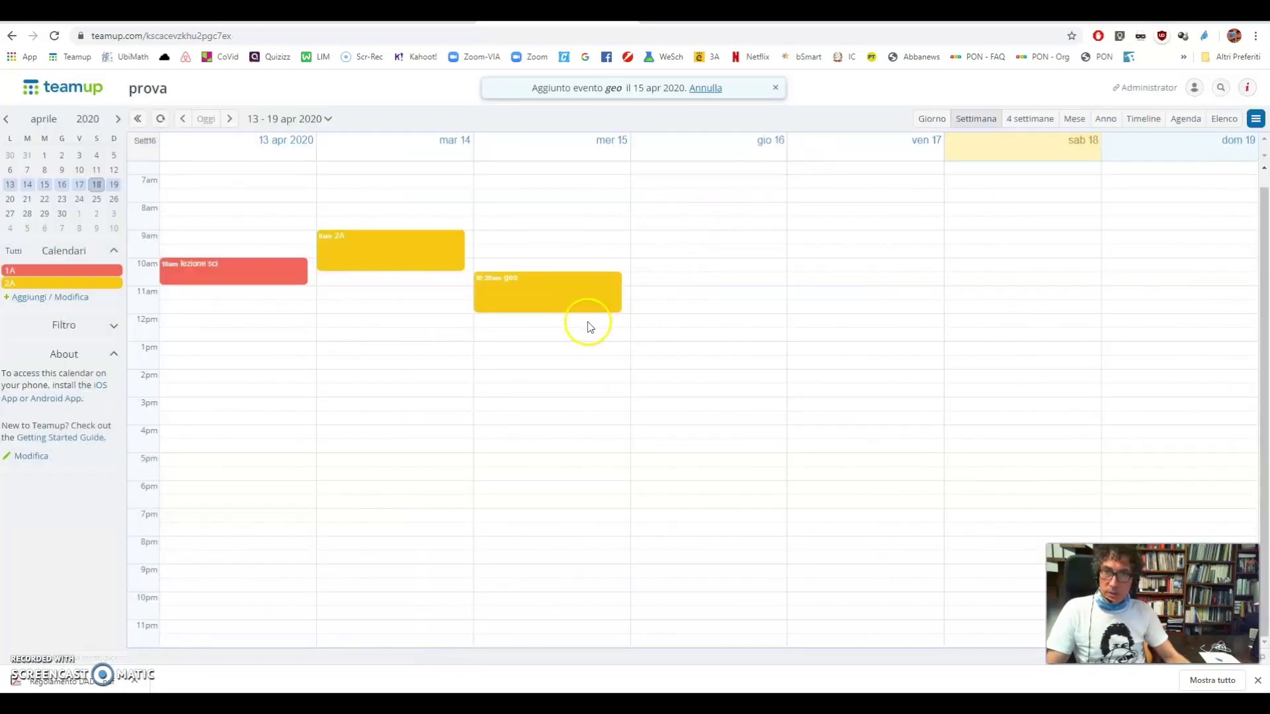
Add an event titled "storia" on 15/04/2020 from 11:30 AM to 1:00 PM in the 2A calendar
{"action": "left_click_drag", "start_coordinate": [625, 315], "coordinate": [627, 338]}
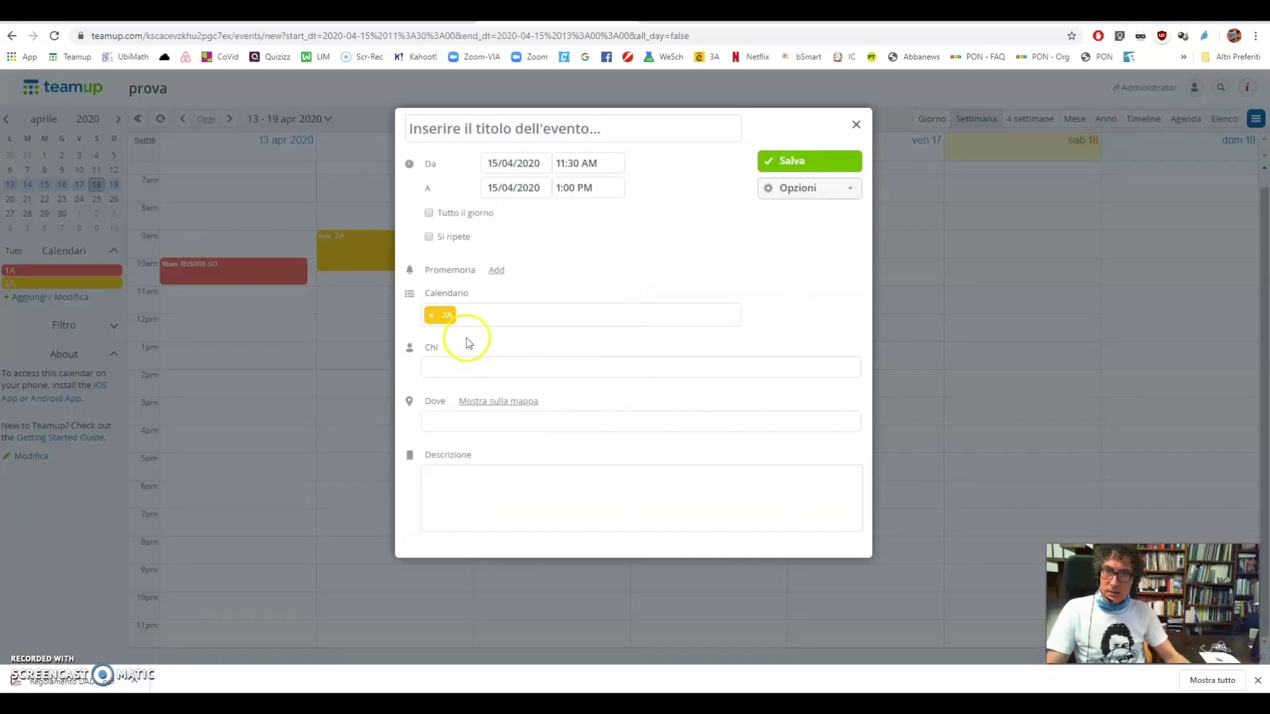
{"action": "left_click", "coordinate": [464, 131]}
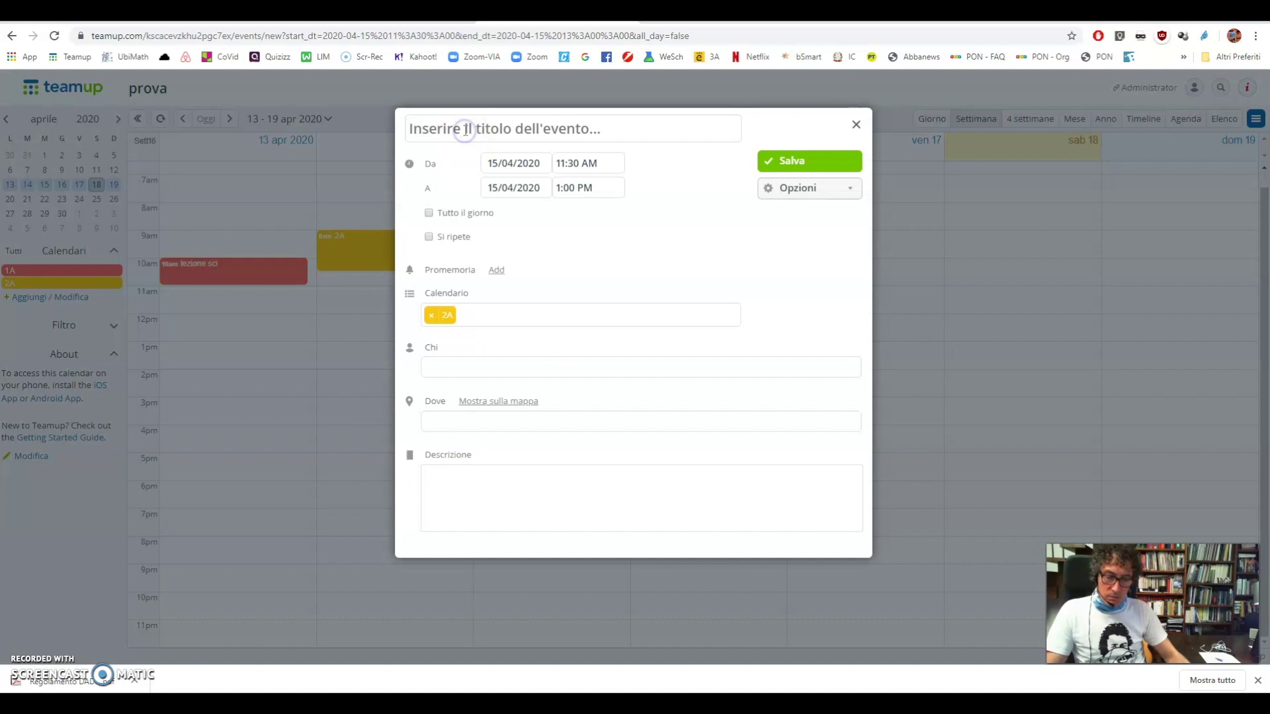
{"action": "type", "text": "storia"}
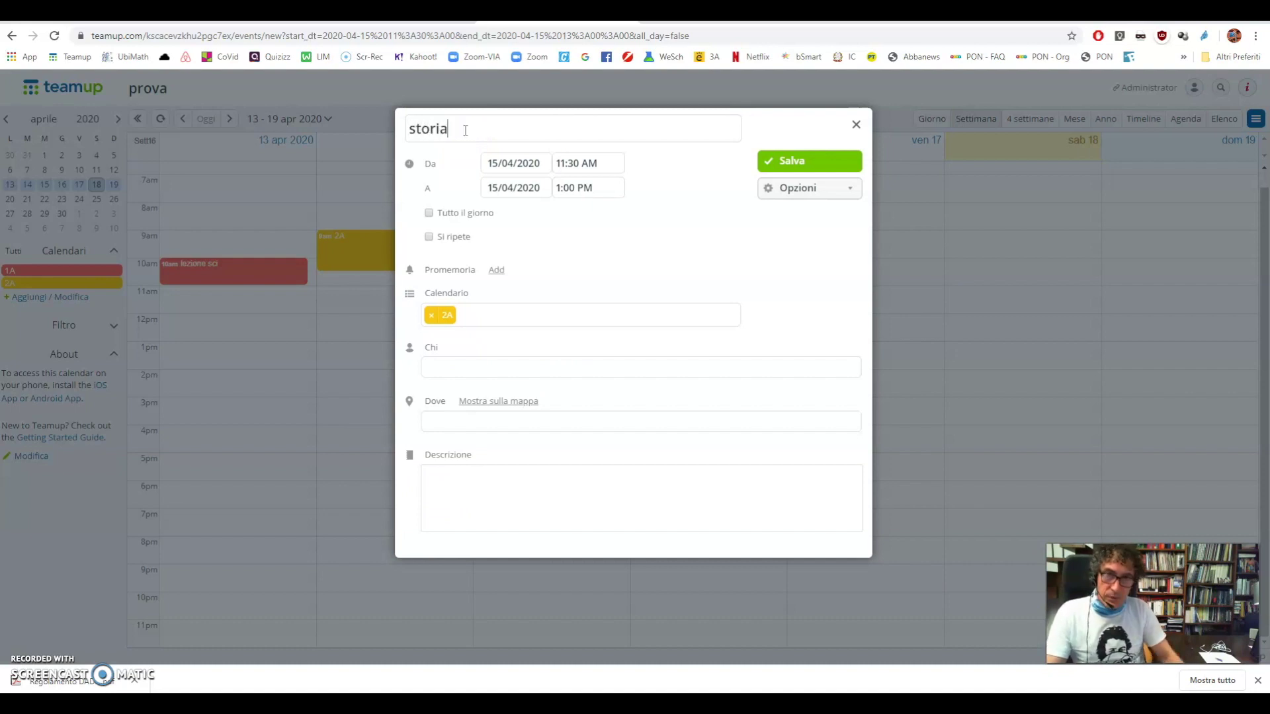
{"action": "left_click", "coordinate": [767, 163]}
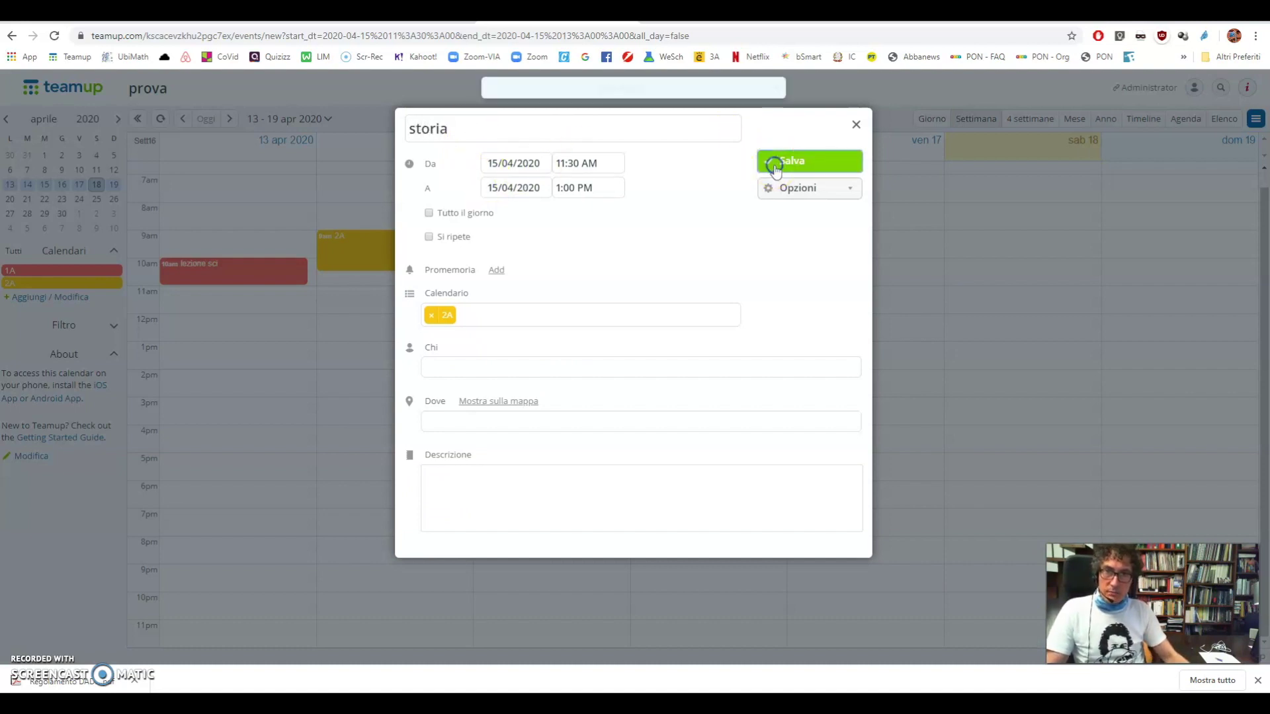
{"action": "left_click", "coordinate": [564, 315]}
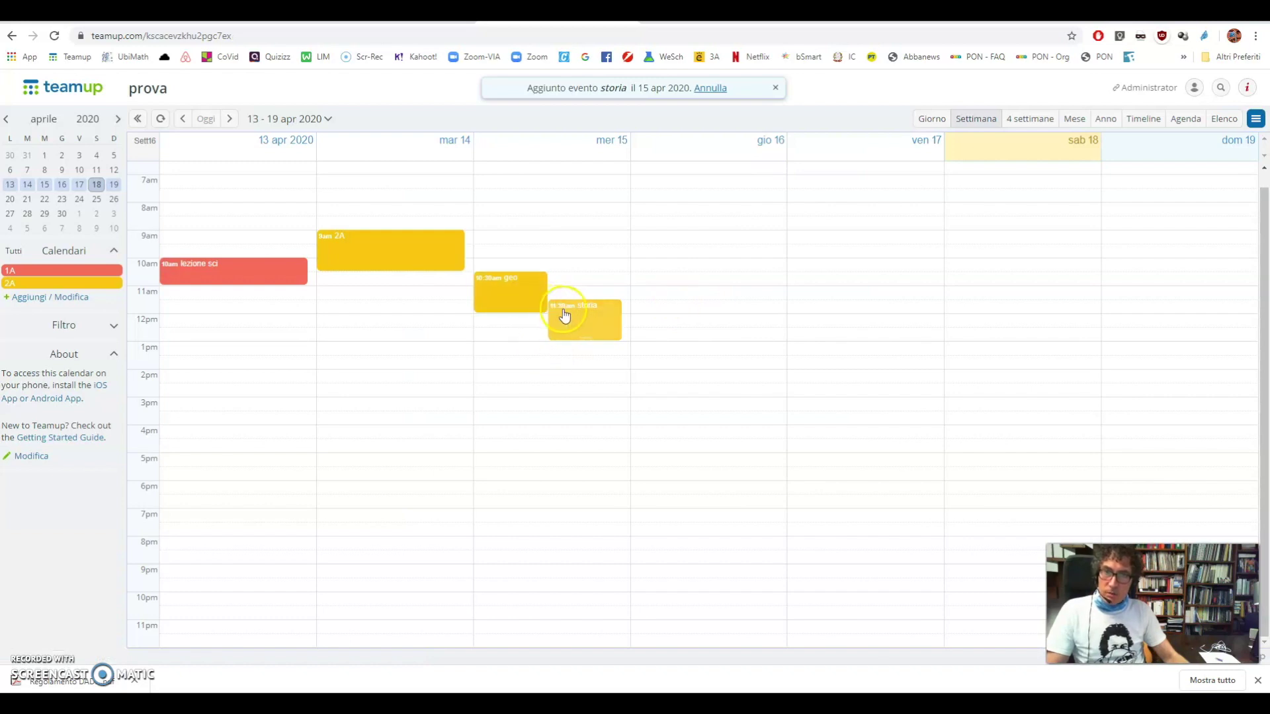
{"action": "left_click", "coordinate": [522, 298]}
{"action": "mouse_move", "coordinate": [555, 322]}
{"action": "left_click", "coordinate": [524, 304]}
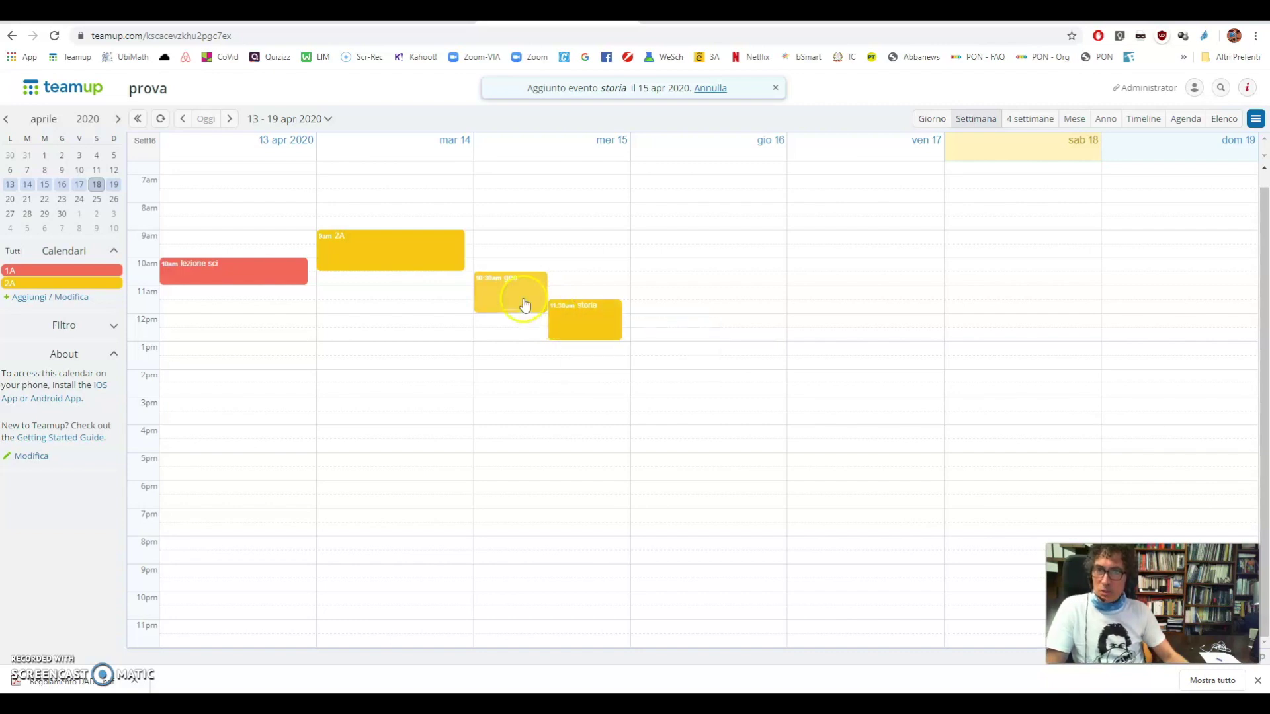
{"action": "left_click", "coordinate": [579, 310]}
{"action": "left_click", "coordinate": [1016, 134]}
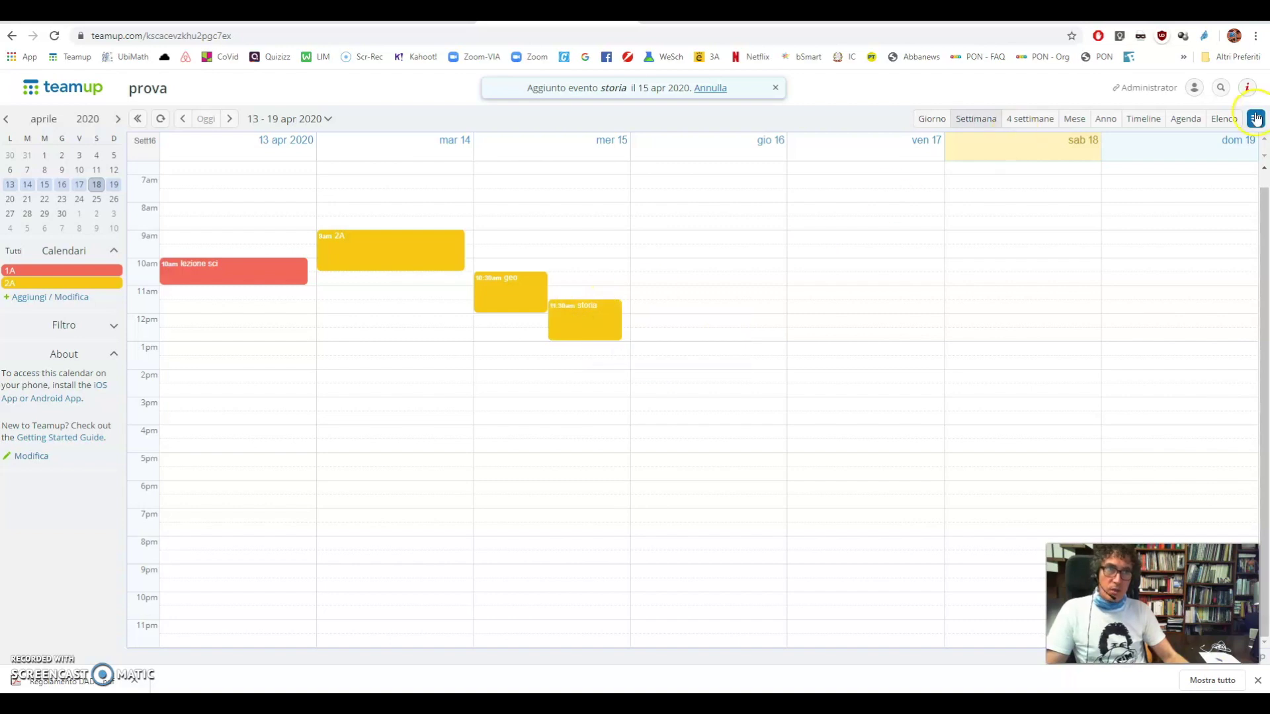
Open the calendar's general settings and allow multiple calendars to be assigned to a single event
{"action": "left_click", "coordinate": [1256, 119]}
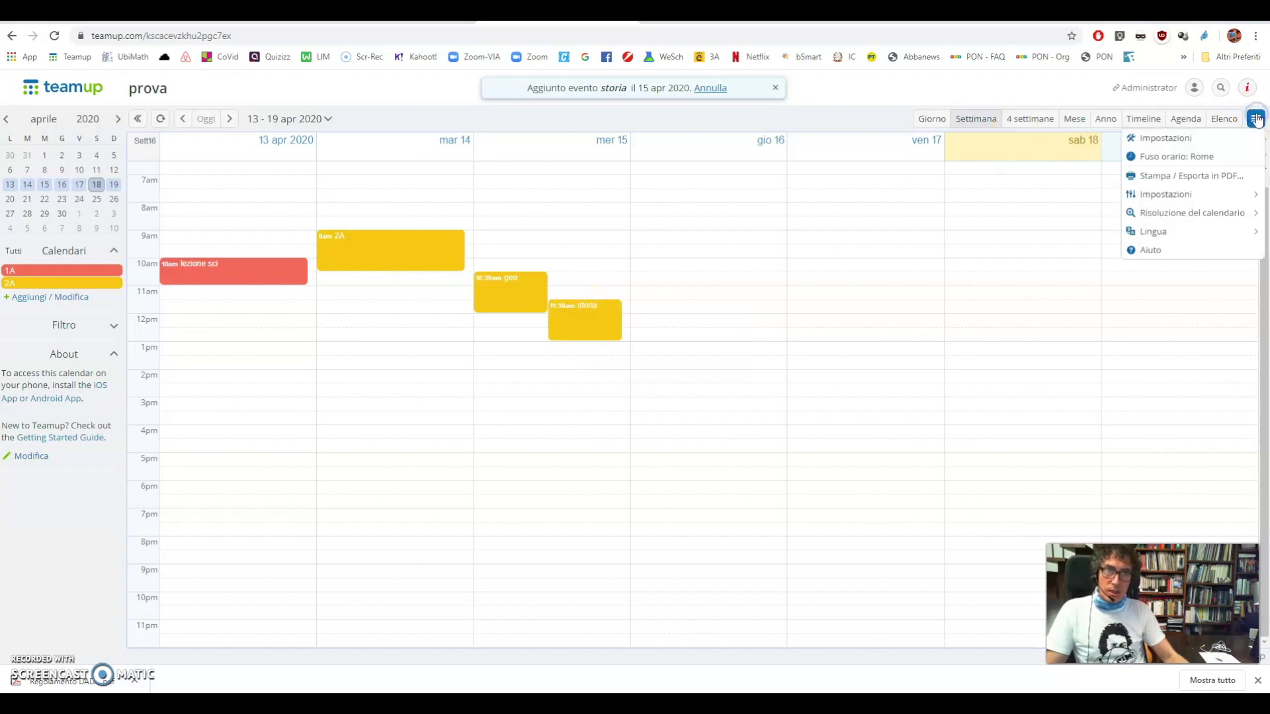
{"action": "left_click", "coordinate": [1196, 137]}
{"action": "left_click", "coordinate": [754, 248]}
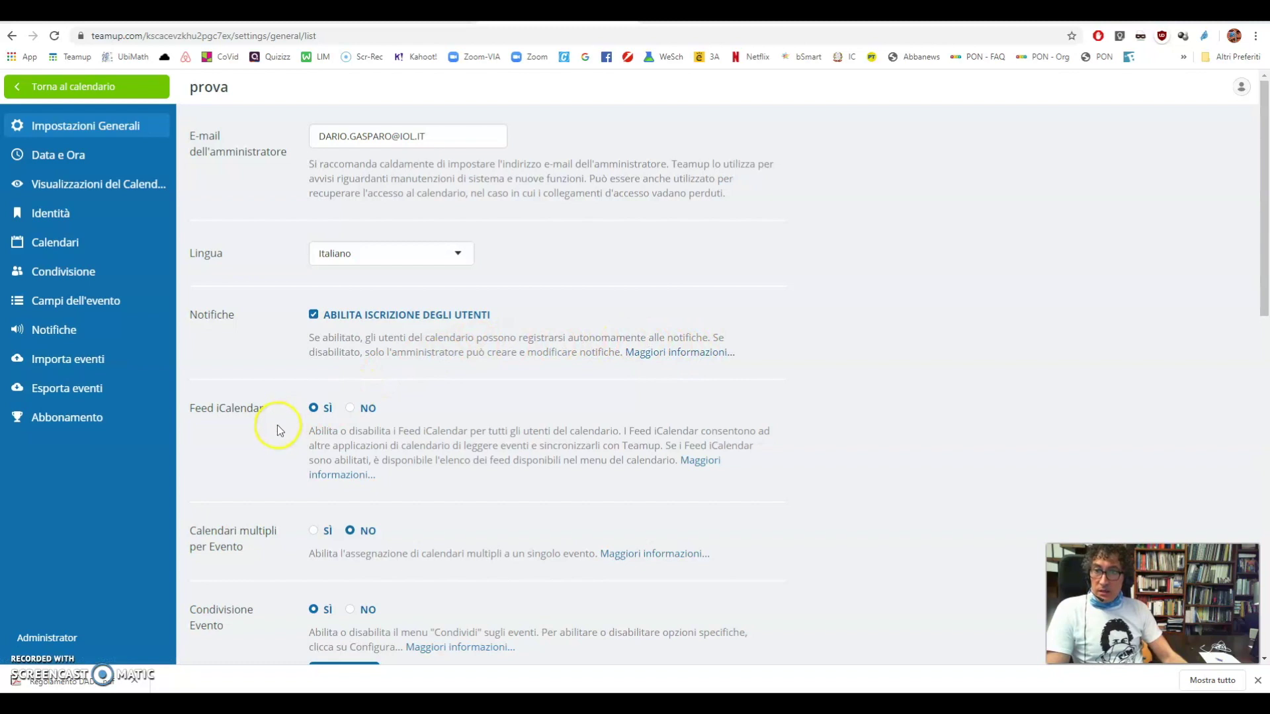
{"action": "scroll", "coordinate": [354, 428], "scroll_direction": "down", "scroll_amount": 2}
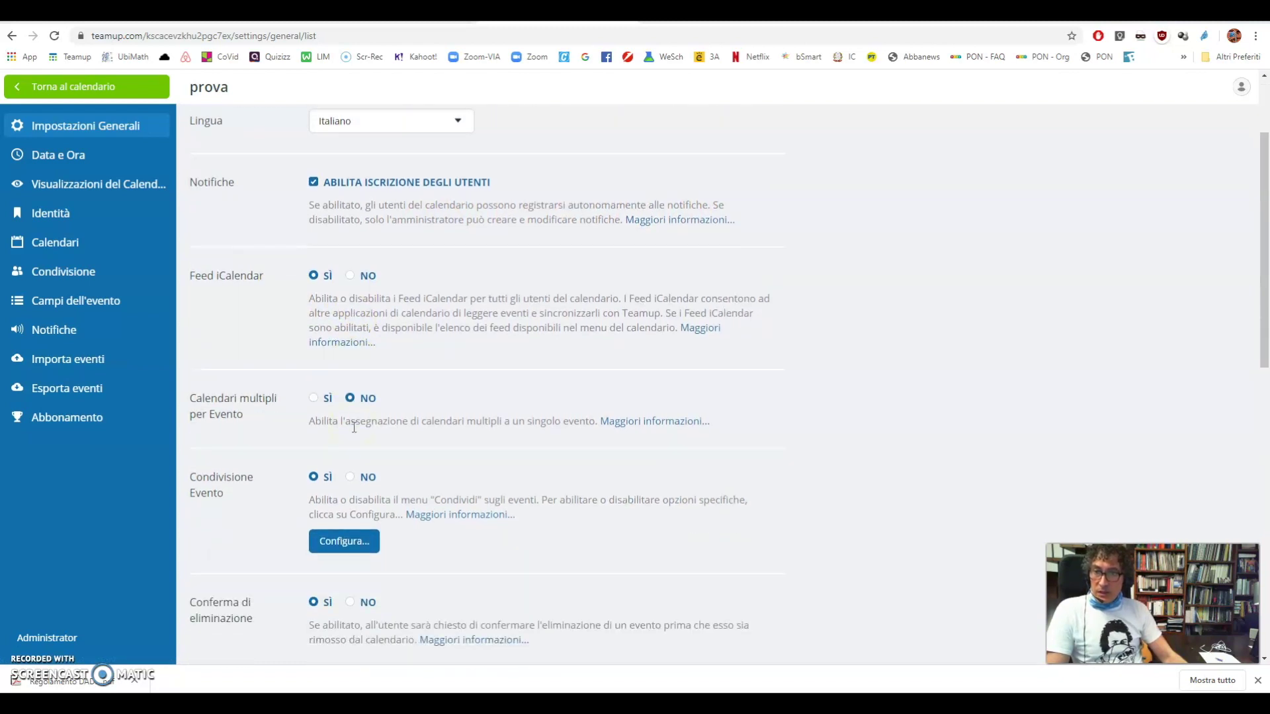
{"action": "scroll", "coordinate": [354, 428], "scroll_direction": "down", "scroll_amount": 1}
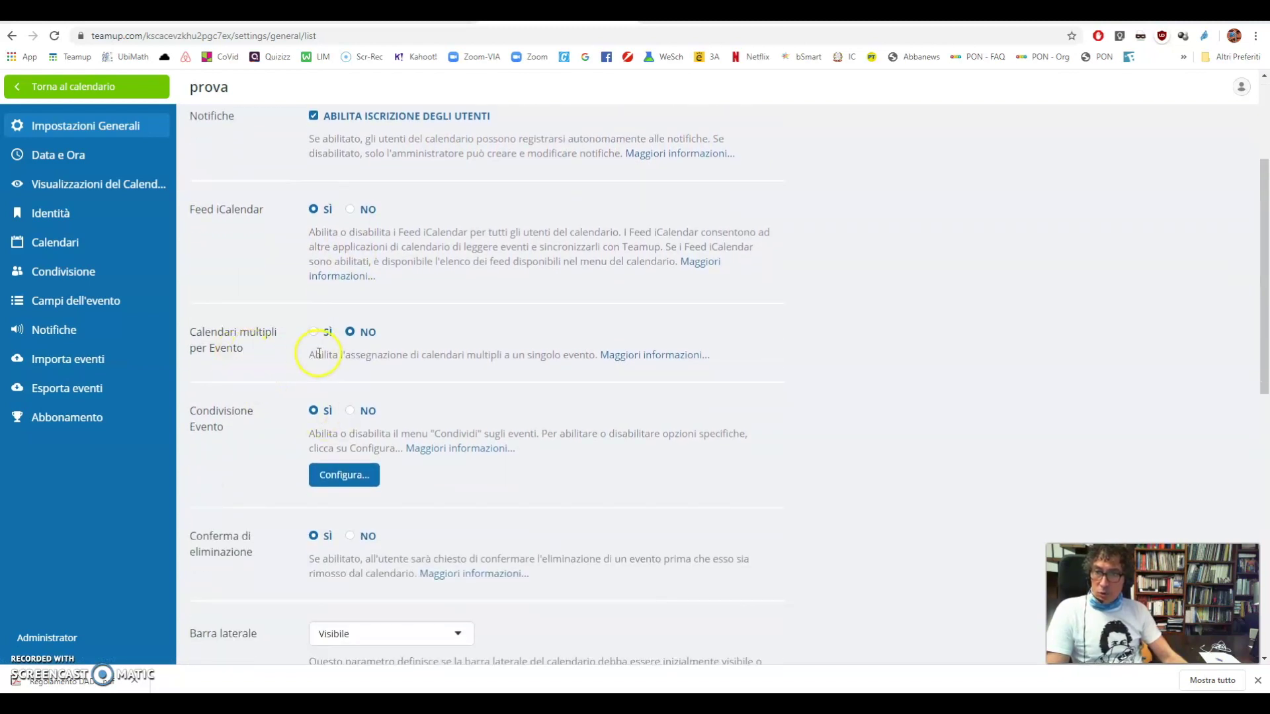
{"action": "left_click", "coordinate": [315, 333]}
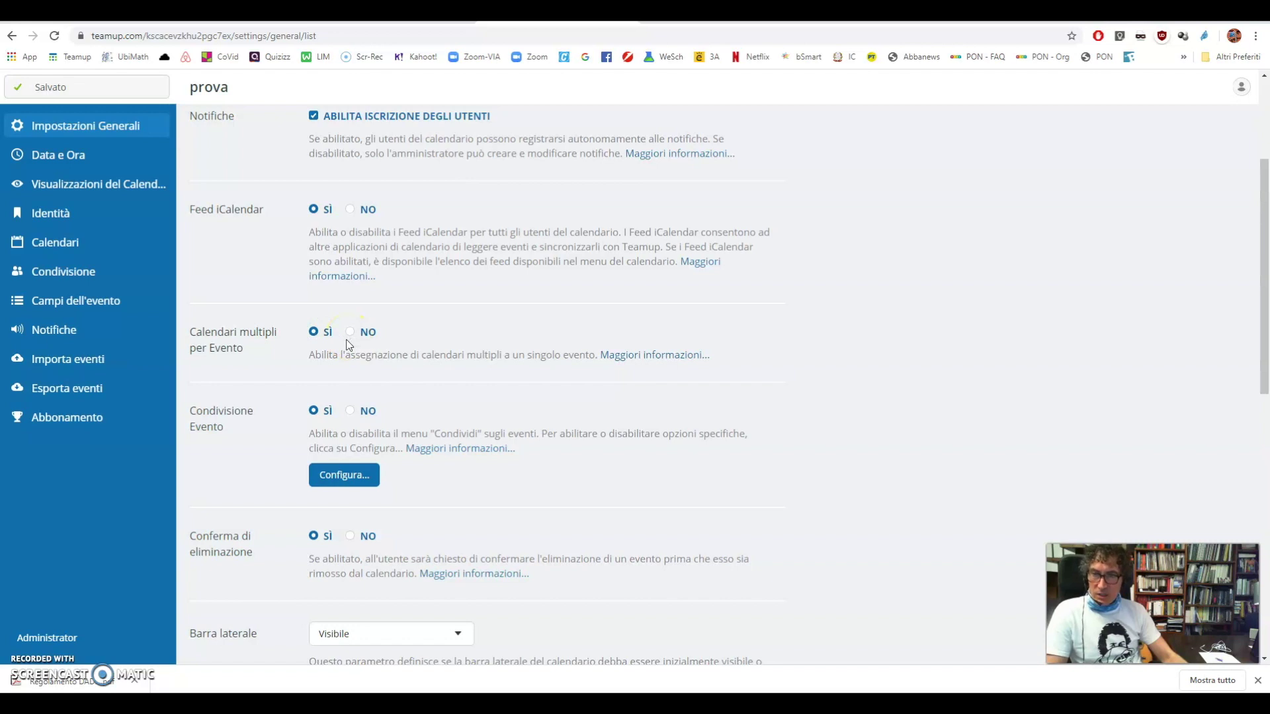
Enable the 24-hour clock in the date and time settings
{"action": "scroll", "coordinate": [349, 426], "scroll_direction": "down", "scroll_amount": 1}
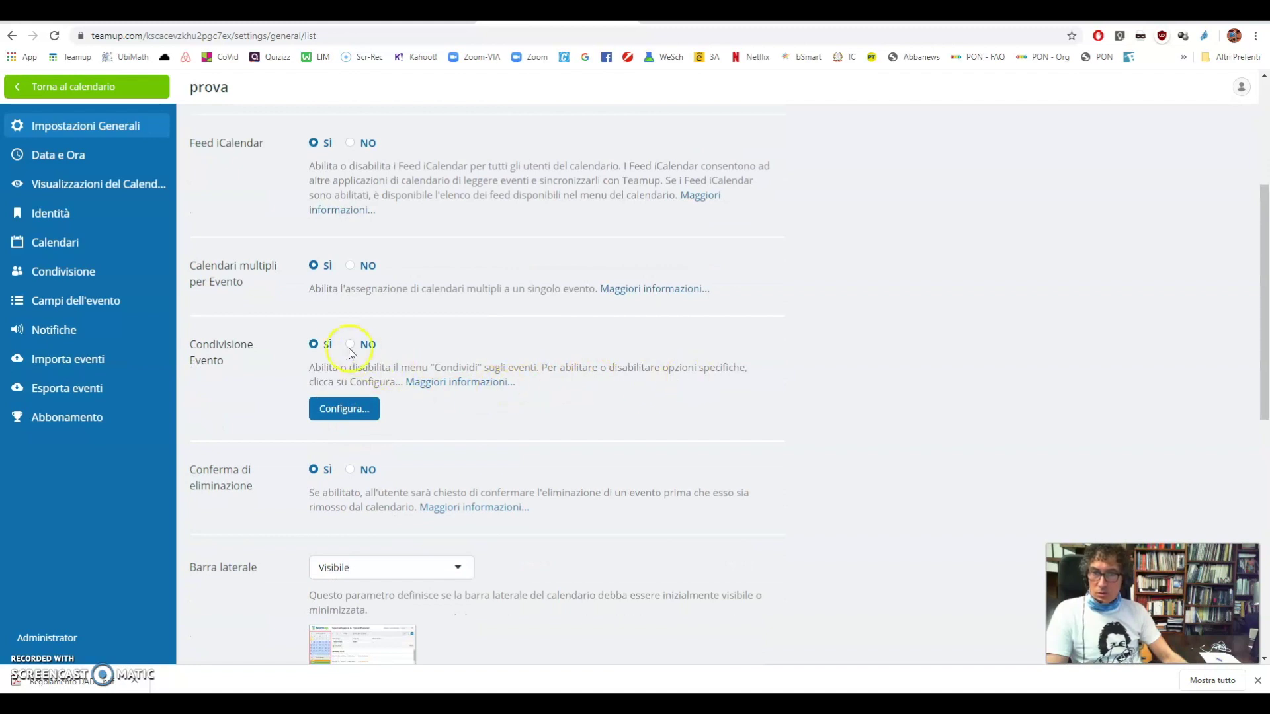
{"action": "scroll", "coordinate": [289, 434], "scroll_direction": "down", "scroll_amount": 2}
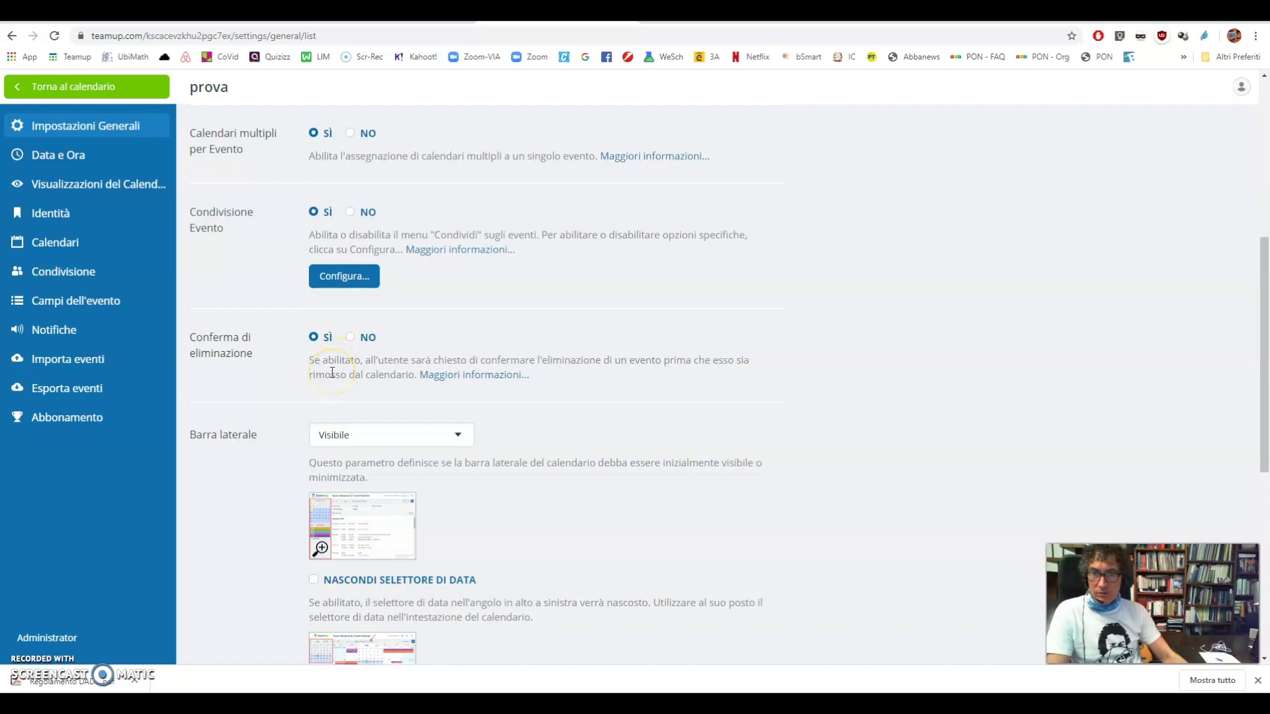
{"action": "scroll", "coordinate": [330, 387], "scroll_direction": "down", "scroll_amount": 5}
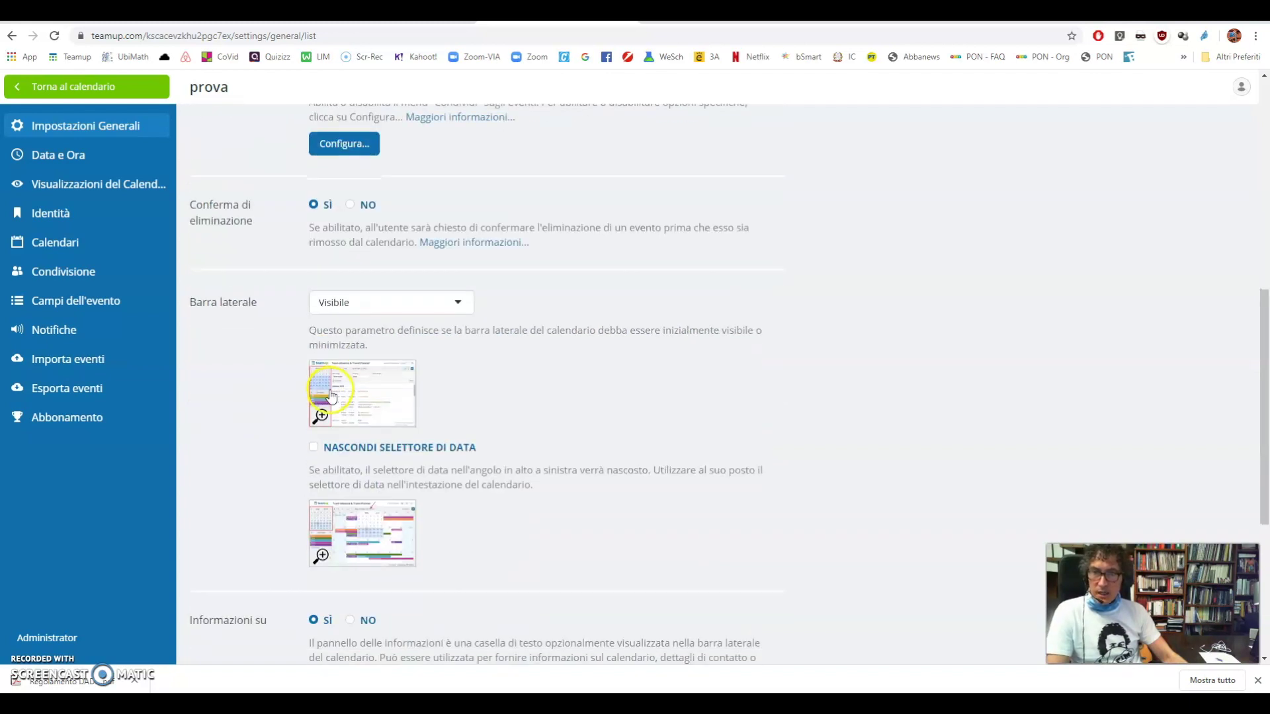
{"action": "scroll", "coordinate": [328, 391], "scroll_direction": "up", "scroll_amount": 3}
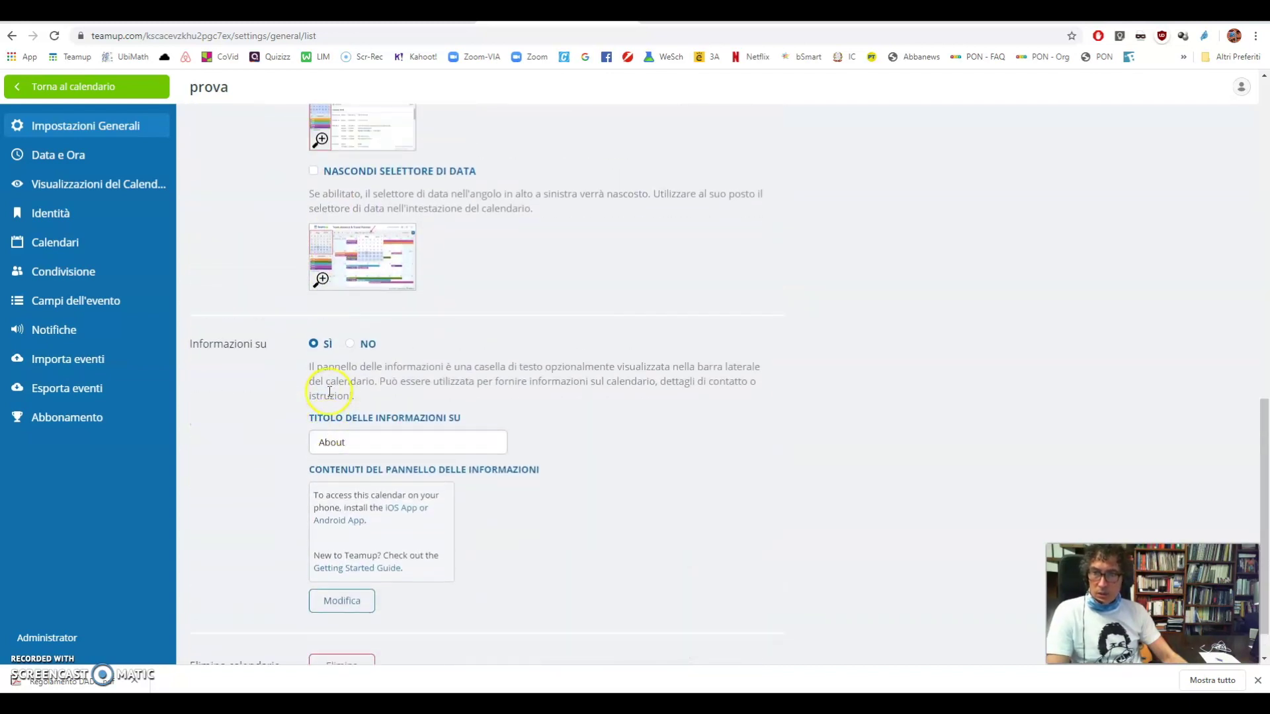
{"action": "left_click", "coordinate": [77, 166]}
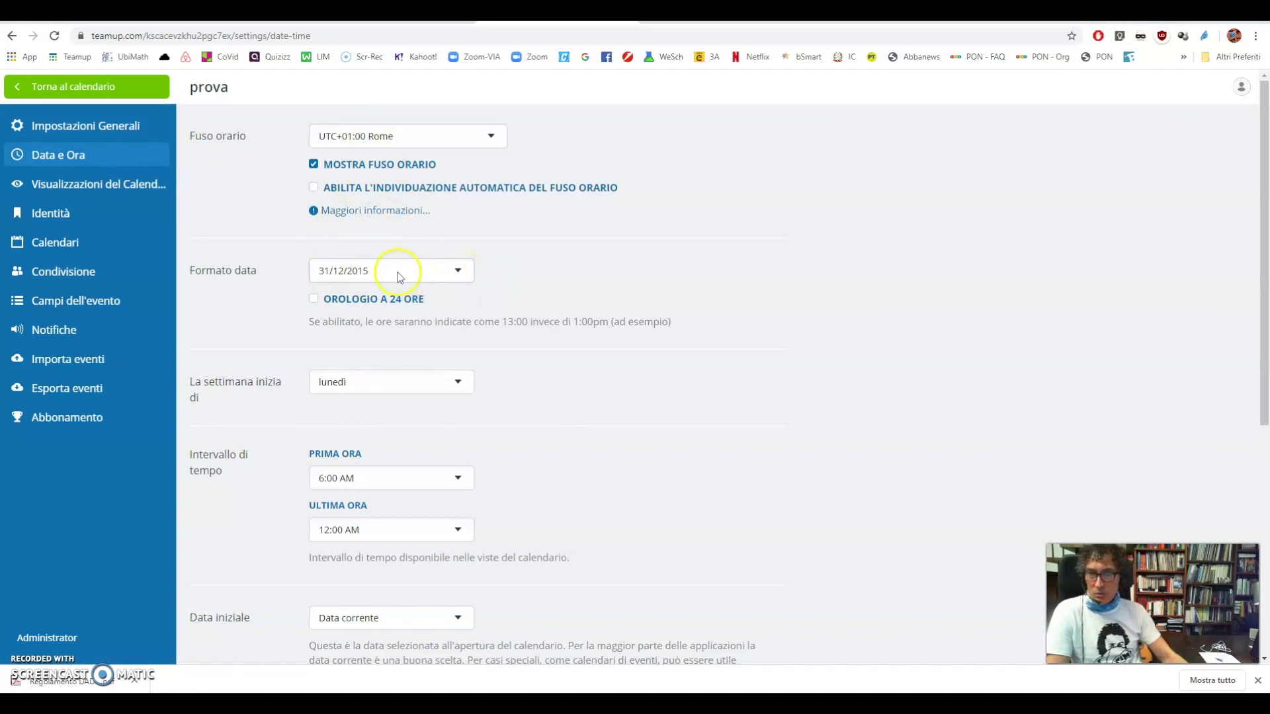
{"action": "left_click", "coordinate": [314, 299]}
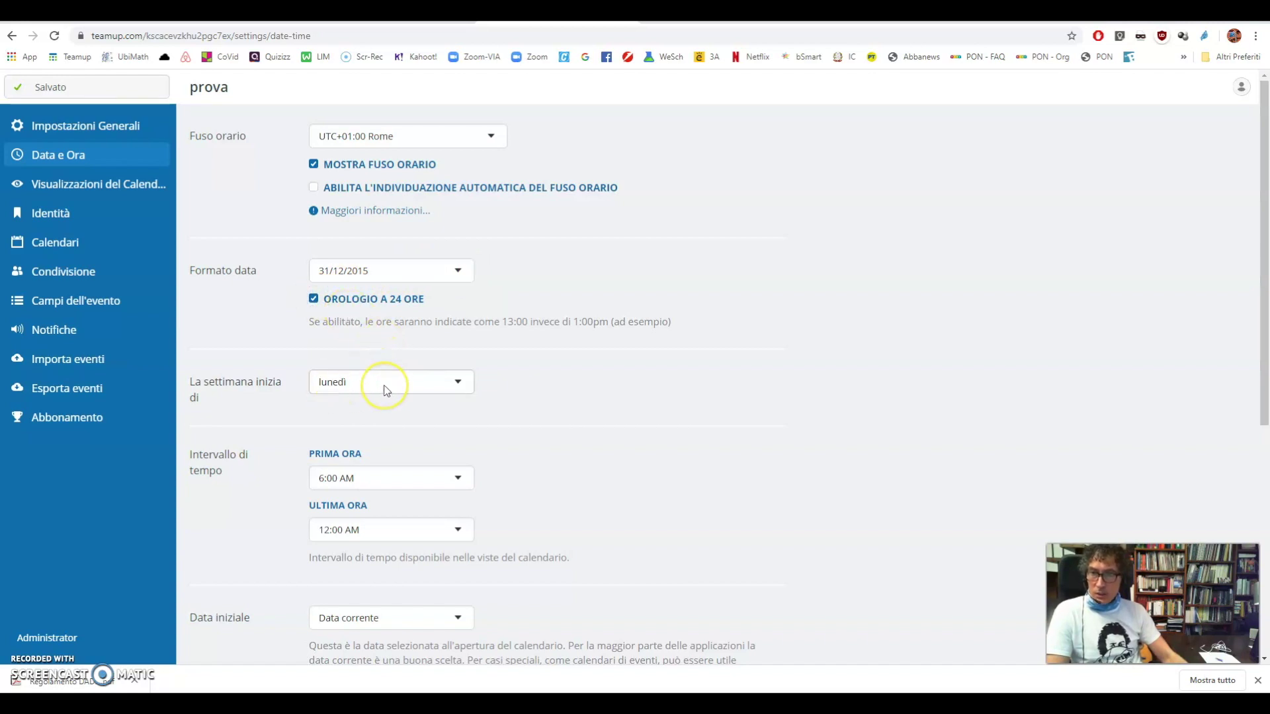
Set the time range of the calendar views to a first hour of 8:00 AM and a last hour of 2:00 PM
{"action": "scroll", "coordinate": [386, 390], "scroll_direction": "down", "scroll_amount": 2}
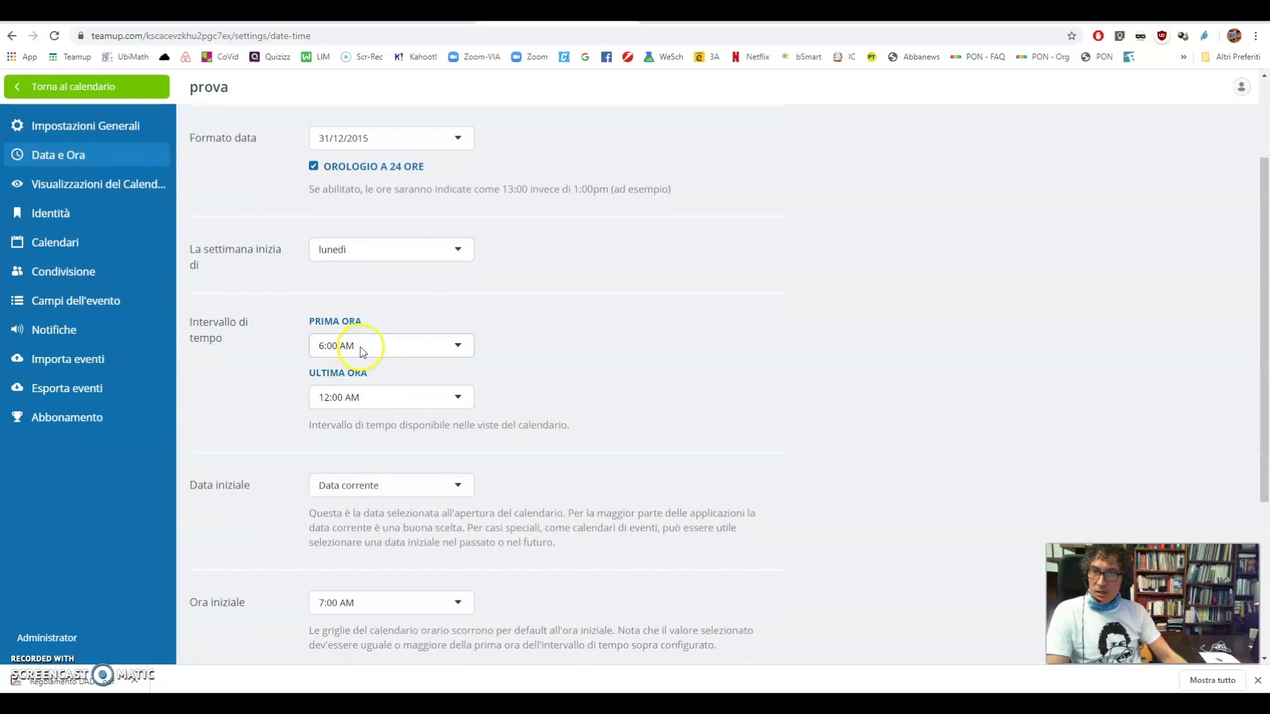
{"action": "left_click", "coordinate": [454, 345]}
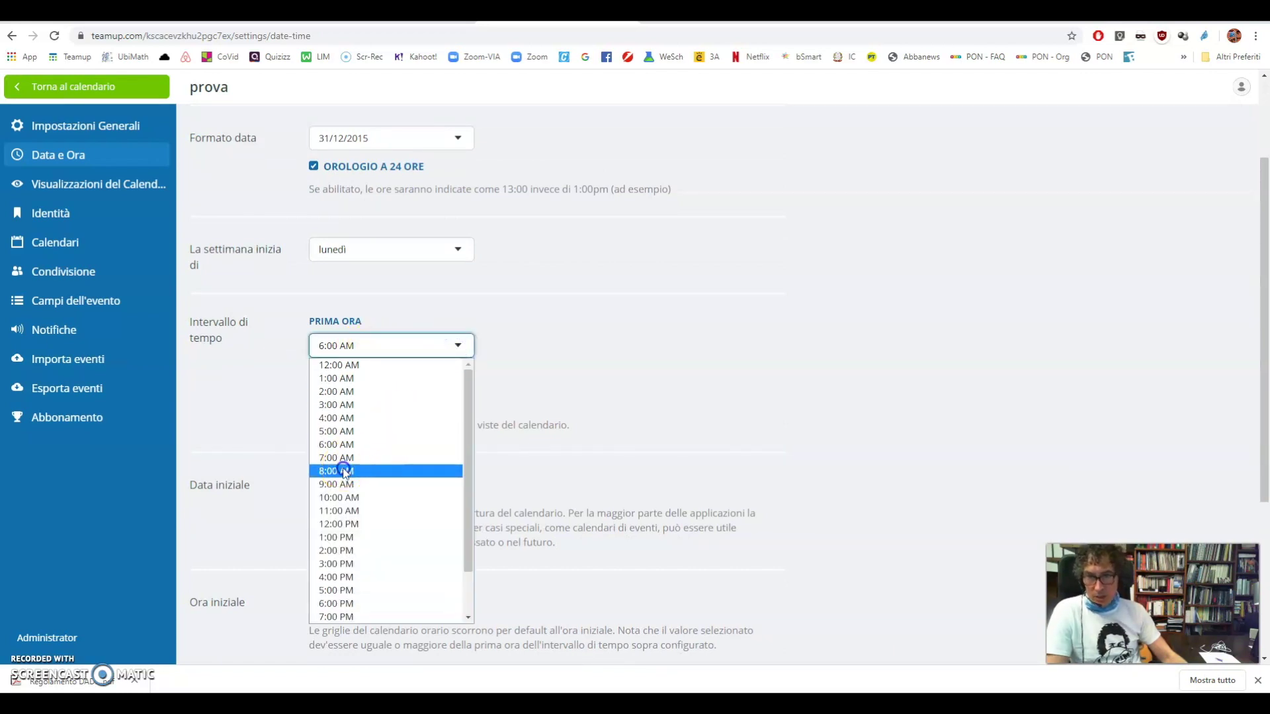
{"action": "left_click", "coordinate": [343, 470]}
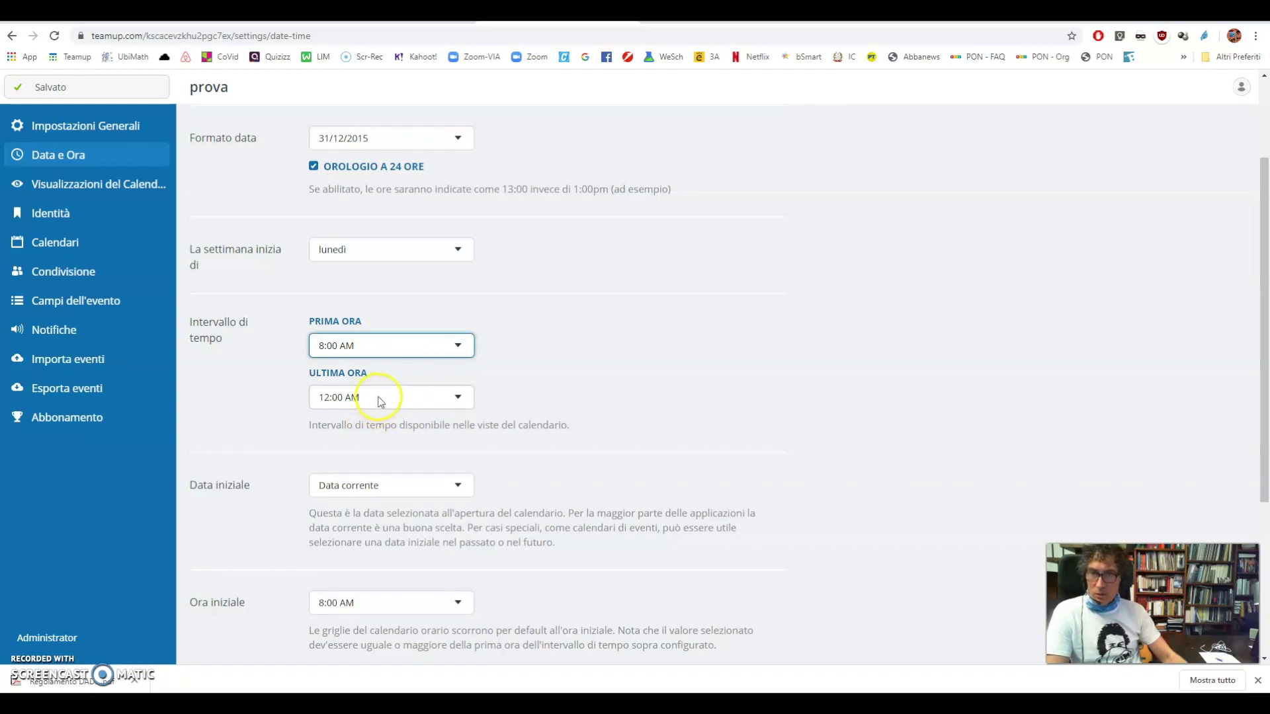
{"action": "left_click", "coordinate": [461, 397]}
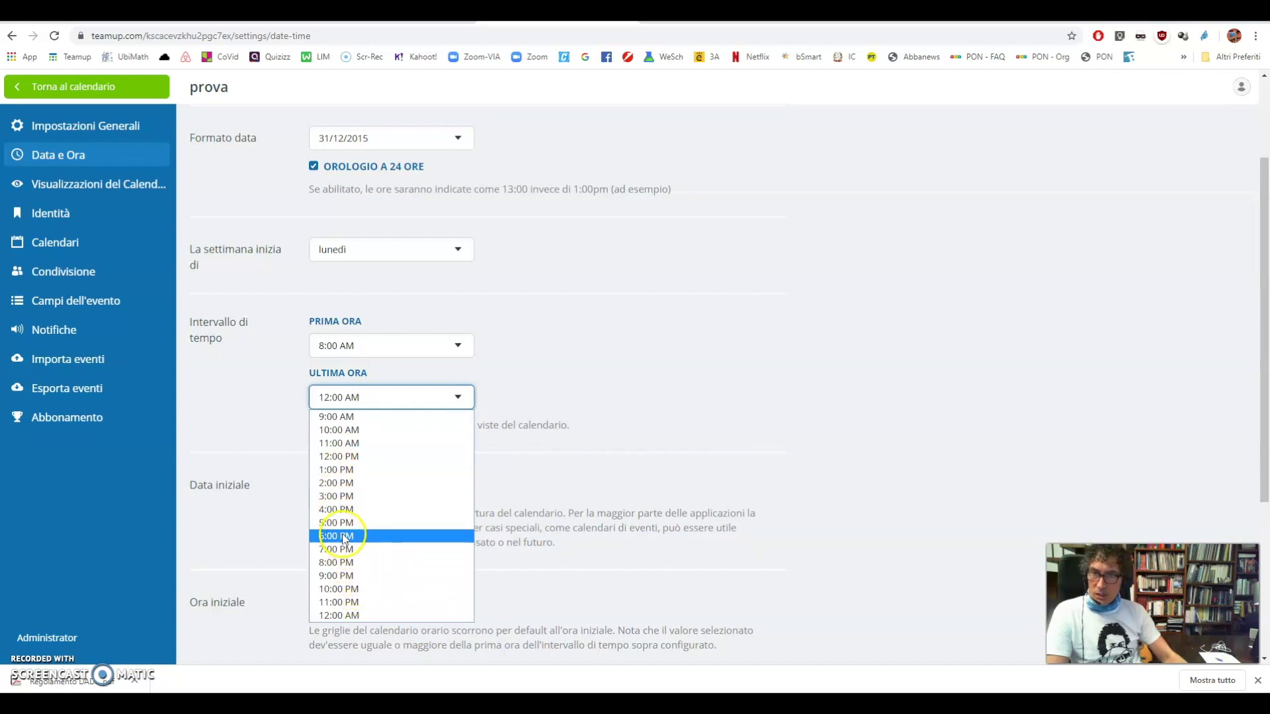
{"action": "left_click", "coordinate": [344, 483]}
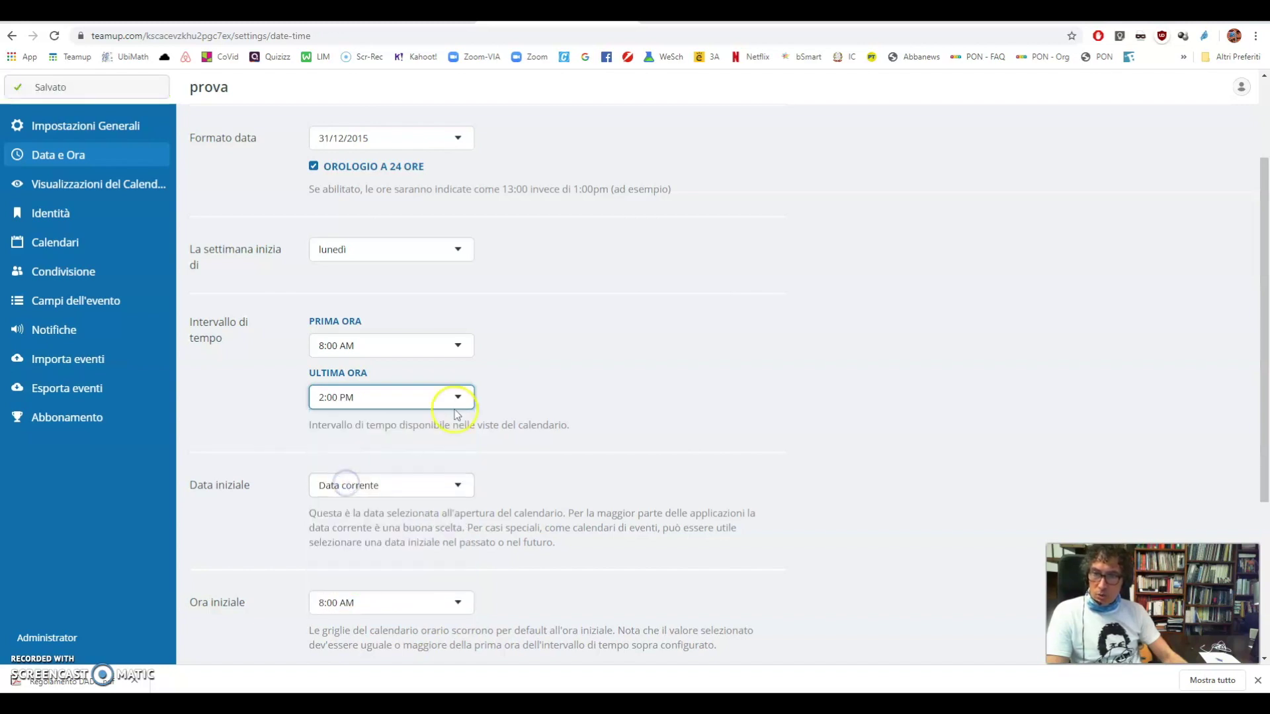
Select 31/12/2015 as the date format and return to the calendar
{"action": "left_click", "coordinate": [459, 141]}
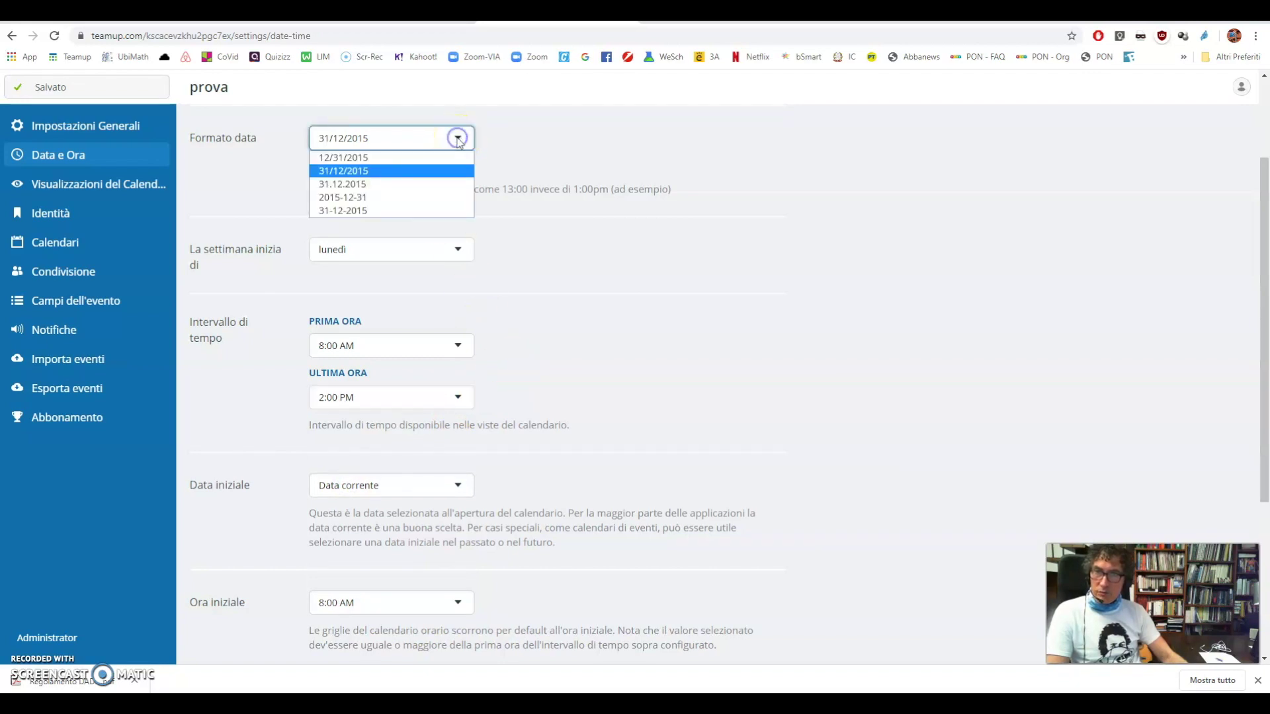
{"action": "left_click", "coordinate": [360, 174]}
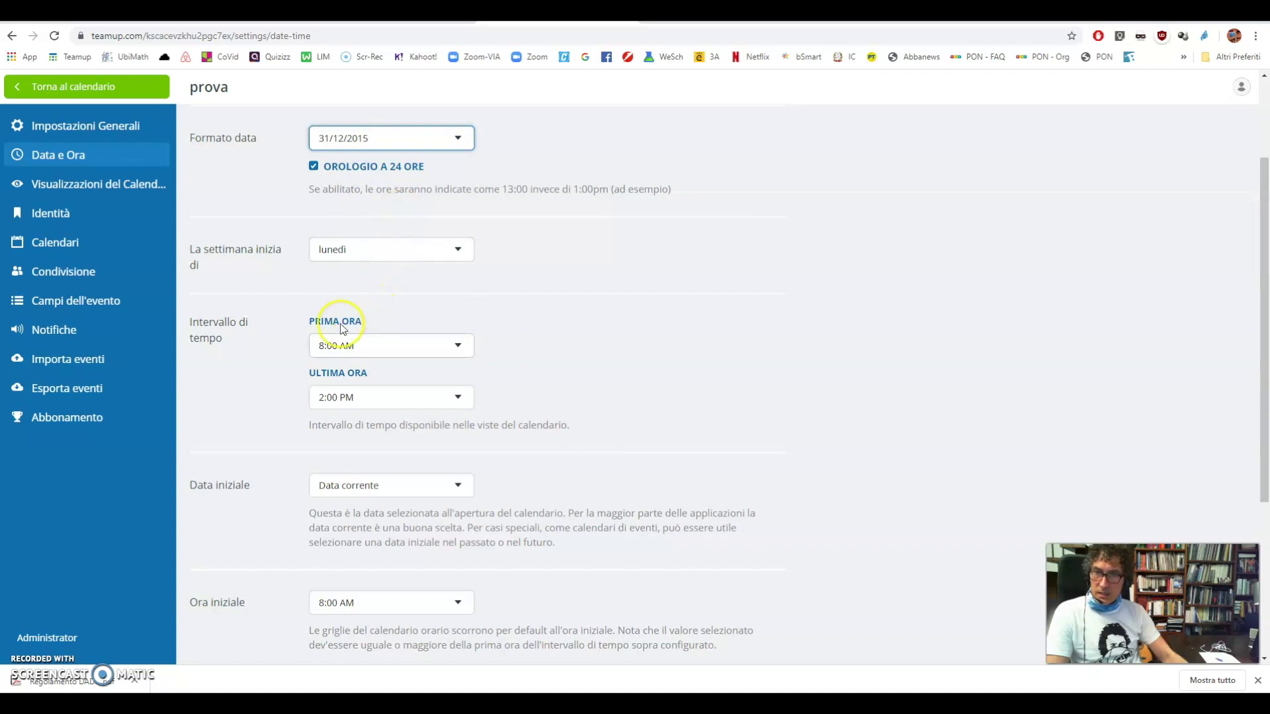
{"action": "scroll", "coordinate": [327, 271], "scroll_direction": "up", "scroll_amount": 2}
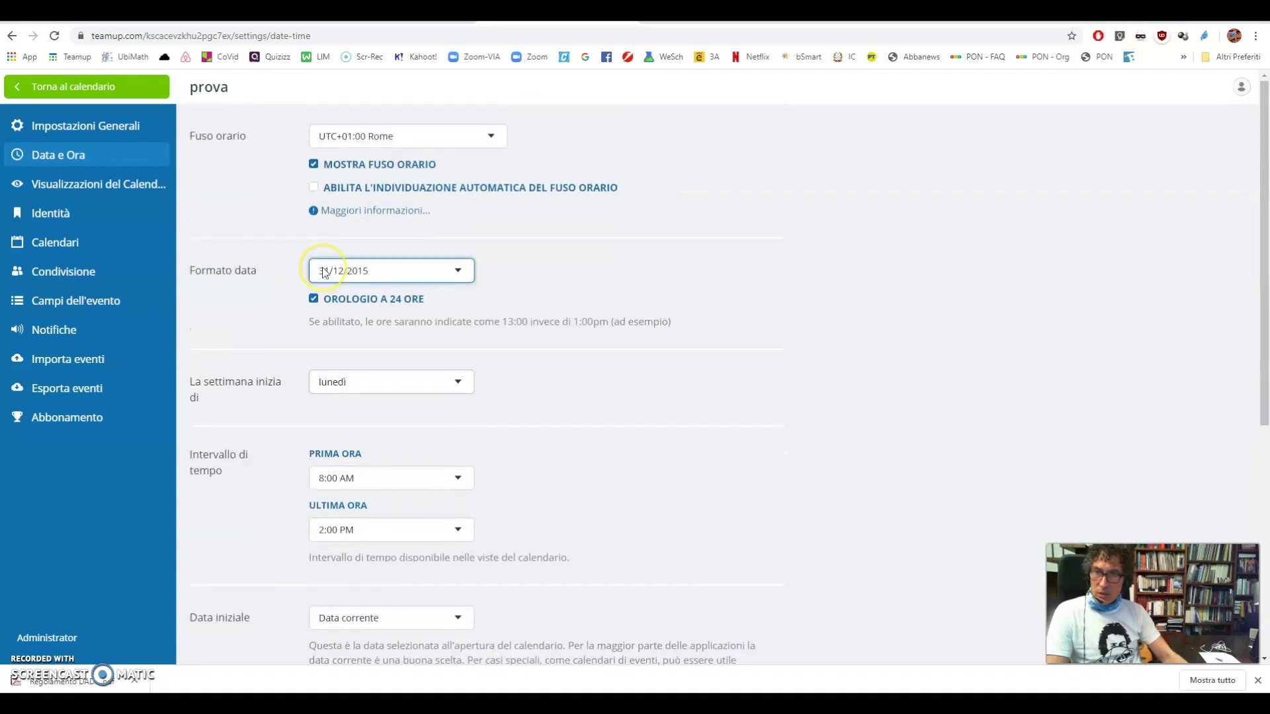
{"action": "scroll", "coordinate": [388, 331], "scroll_direction": "down", "scroll_amount": 1}
{"action": "scroll", "coordinate": [388, 322], "scroll_direction": "up", "scroll_amount": 1}
{"action": "left_click", "coordinate": [89, 90]}
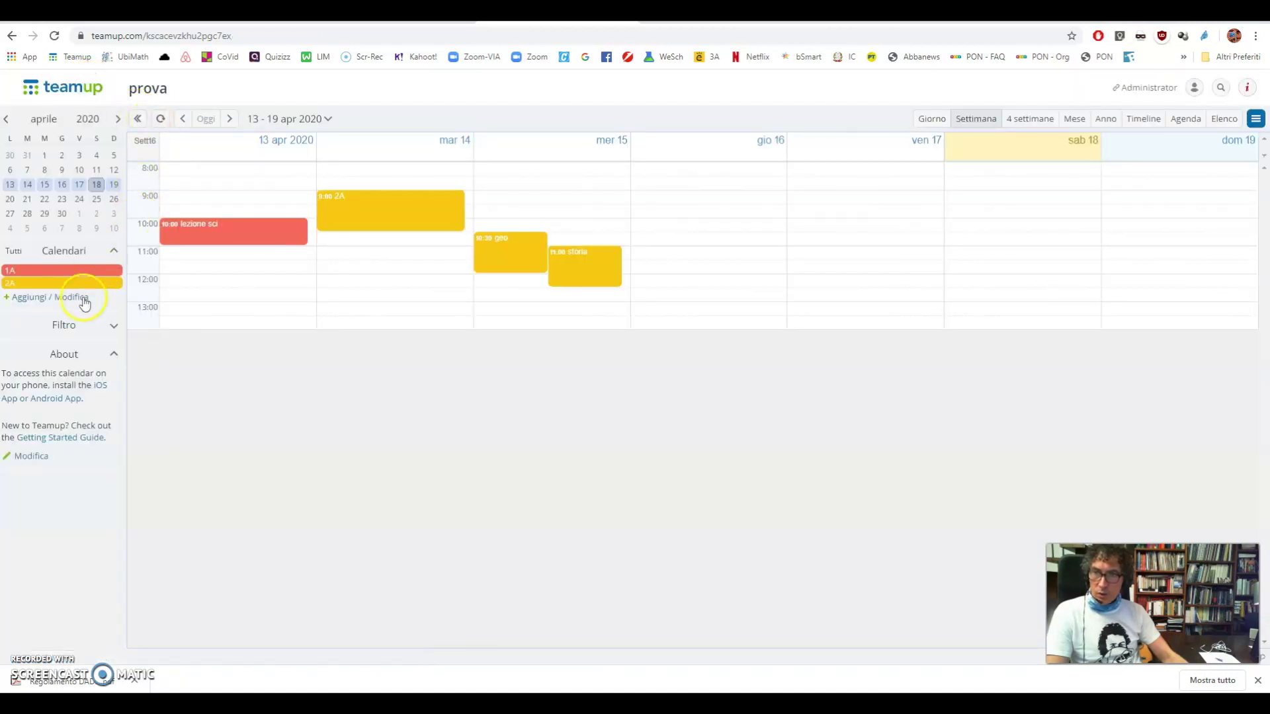
Reopen the date and time settings and examine the choices for the last hour of the time range
{"action": "left_click", "coordinate": [1254, 119]}
{"action": "left_click", "coordinate": [1190, 143]}
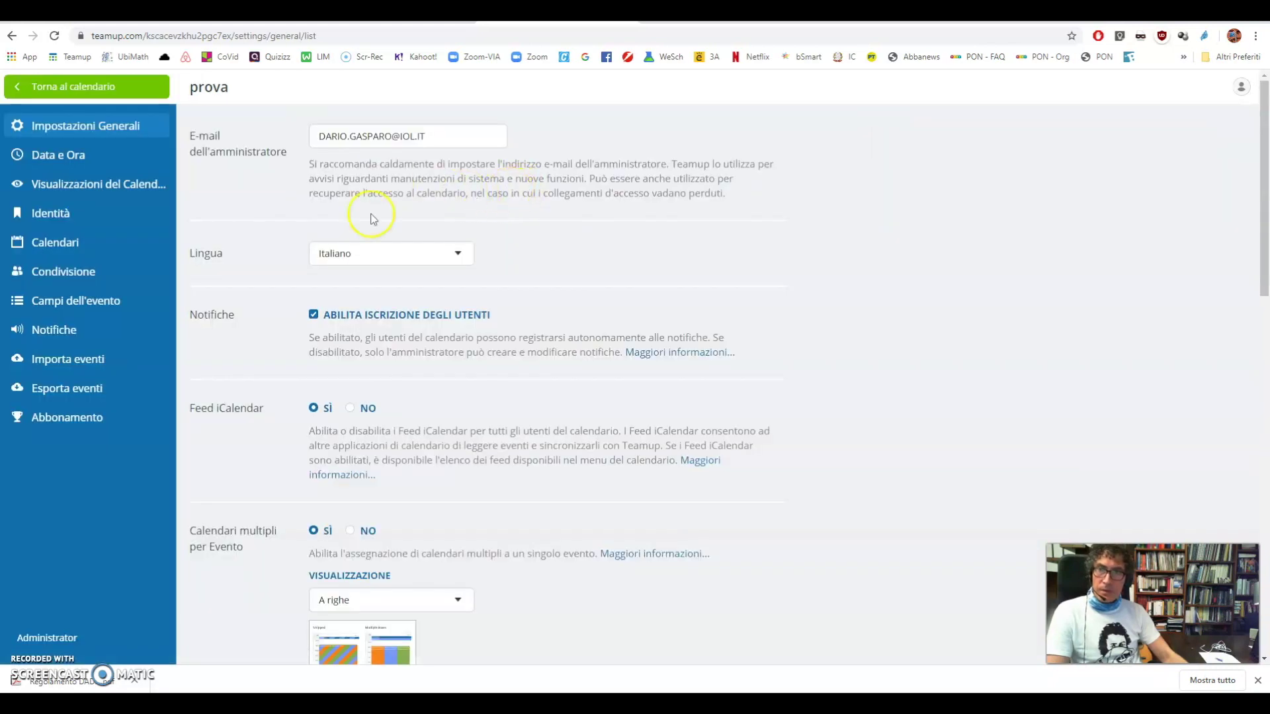
{"action": "scroll", "coordinate": [361, 382], "scroll_direction": "down", "scroll_amount": 9}
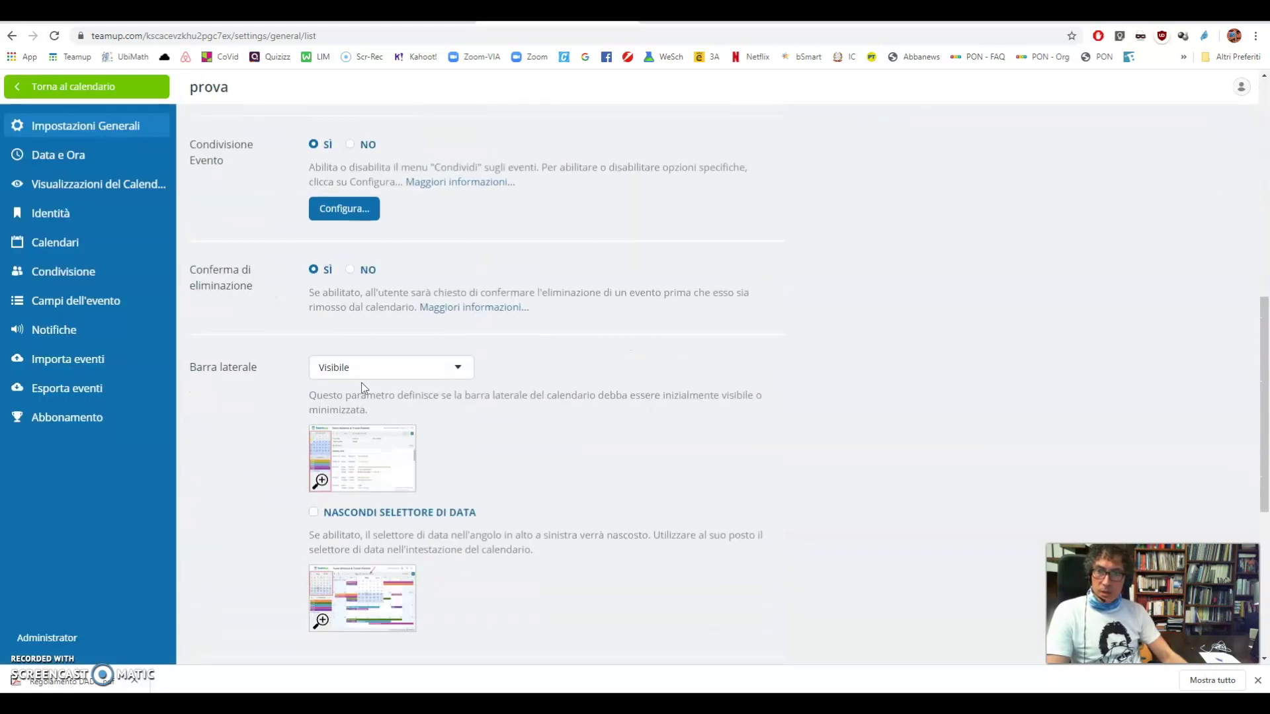
{"action": "scroll", "coordinate": [361, 387], "scroll_direction": "down", "scroll_amount": 1}
{"action": "left_click", "coordinate": [67, 157]}
{"action": "left_click", "coordinate": [320, 258]}
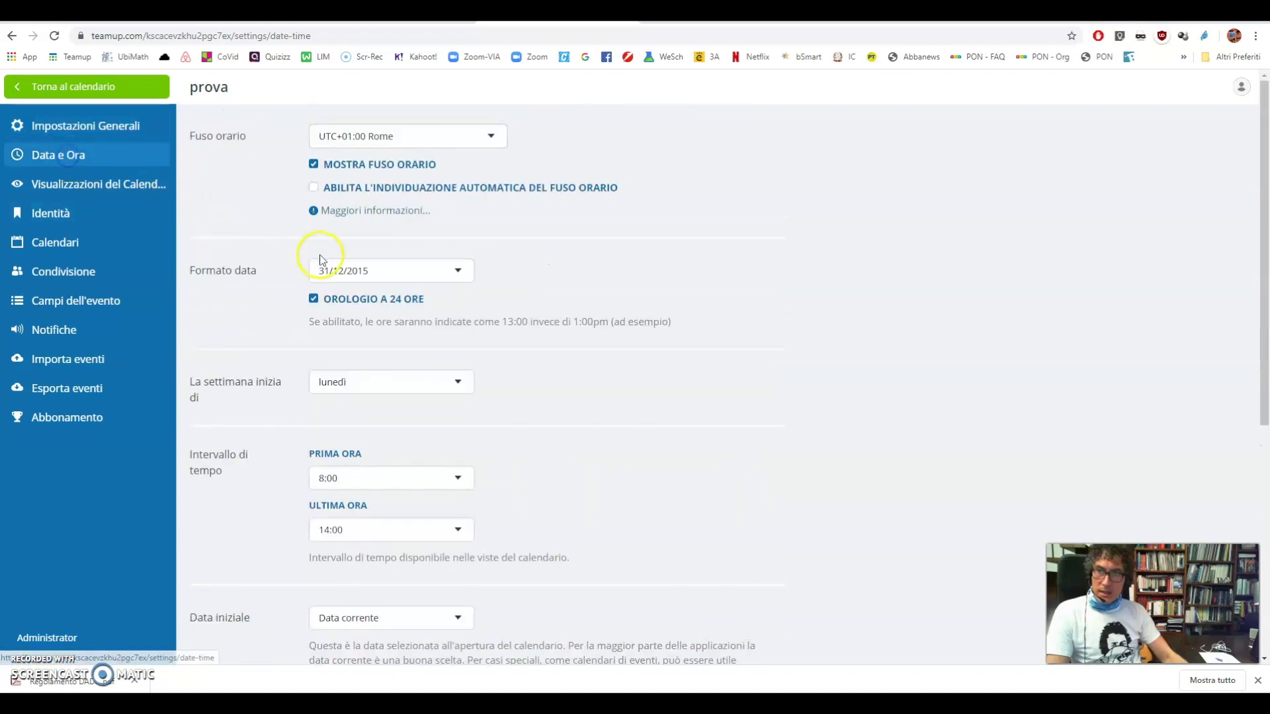
{"action": "scroll", "coordinate": [411, 336], "scroll_direction": "down", "scroll_amount": 4}
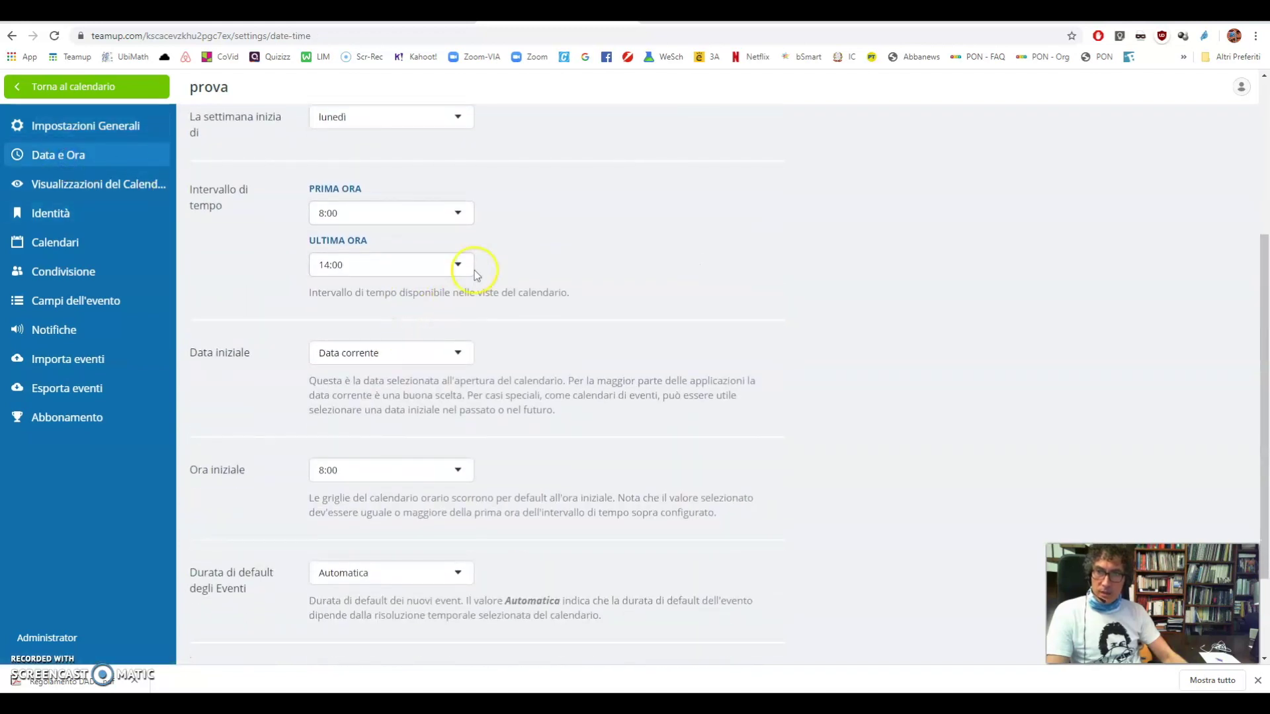
{"action": "left_click", "coordinate": [459, 268]}
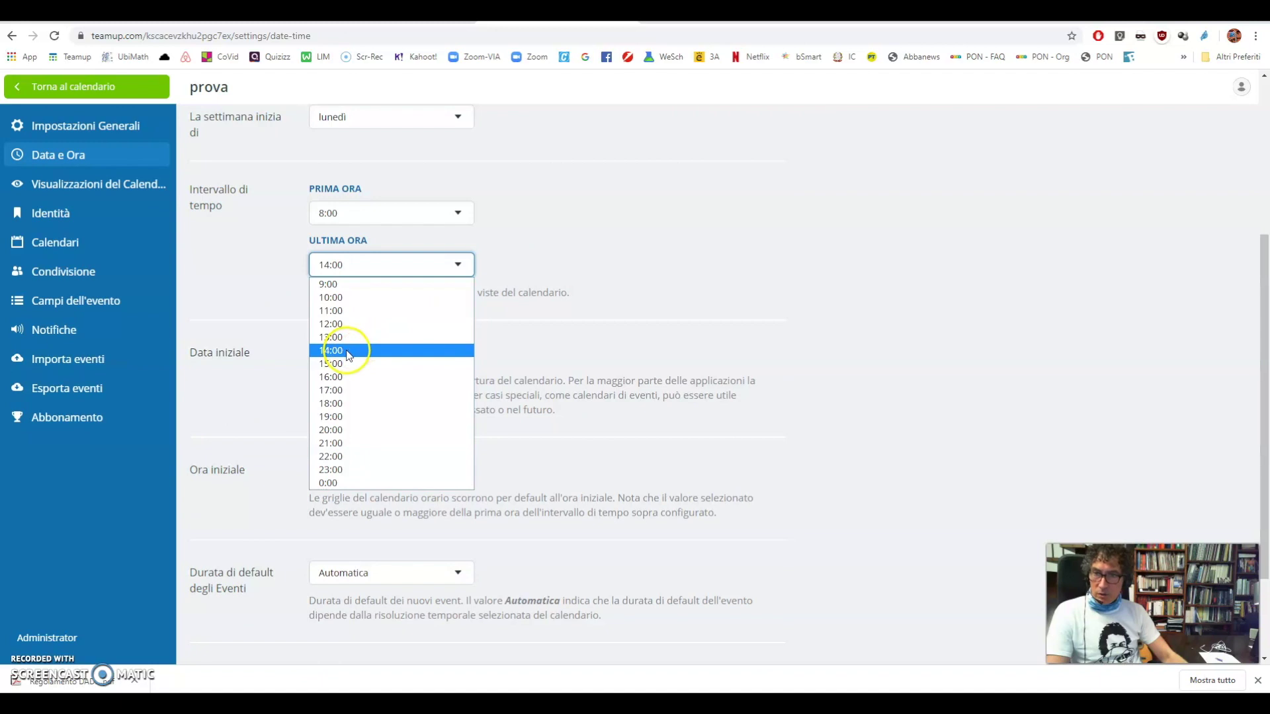
{"action": "left_click", "coordinate": [589, 227]}
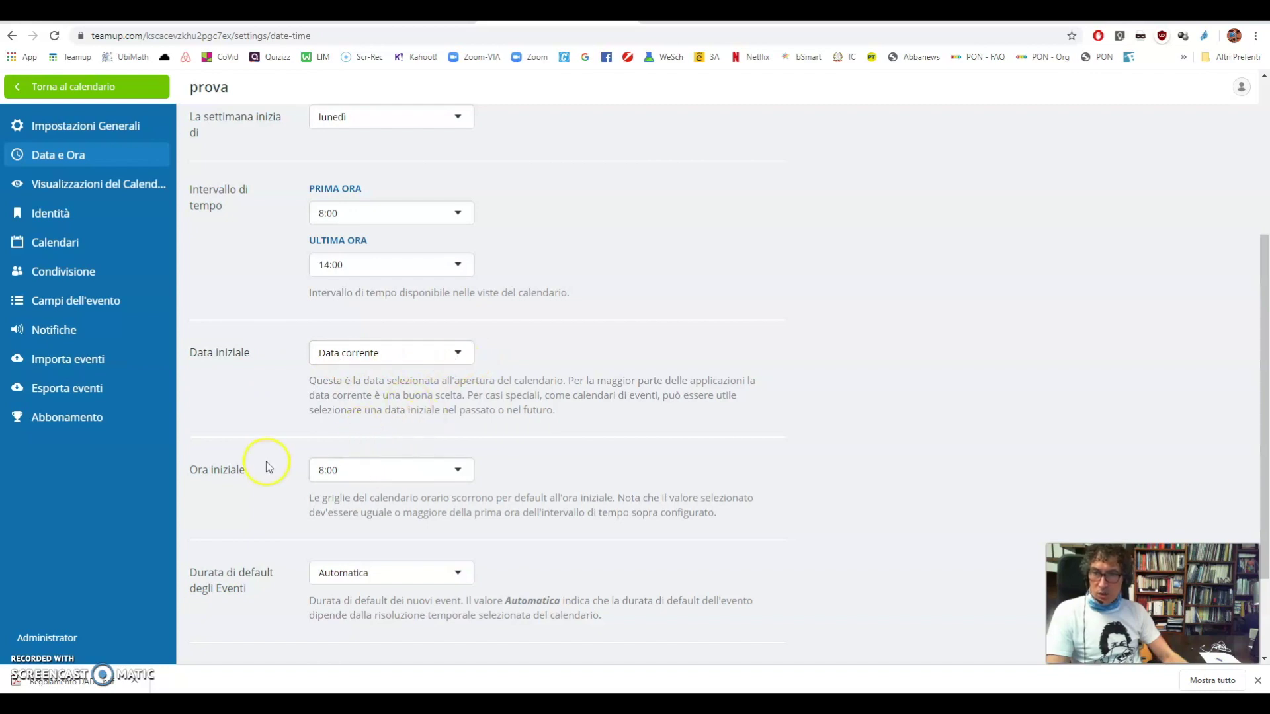
Look over the remaining date and time options and open the calendar views settings
{"action": "scroll", "coordinate": [314, 483], "scroll_direction": "down", "scroll_amount": 1}
{"action": "scroll", "coordinate": [314, 483], "scroll_direction": "down", "scroll_amount": 2}
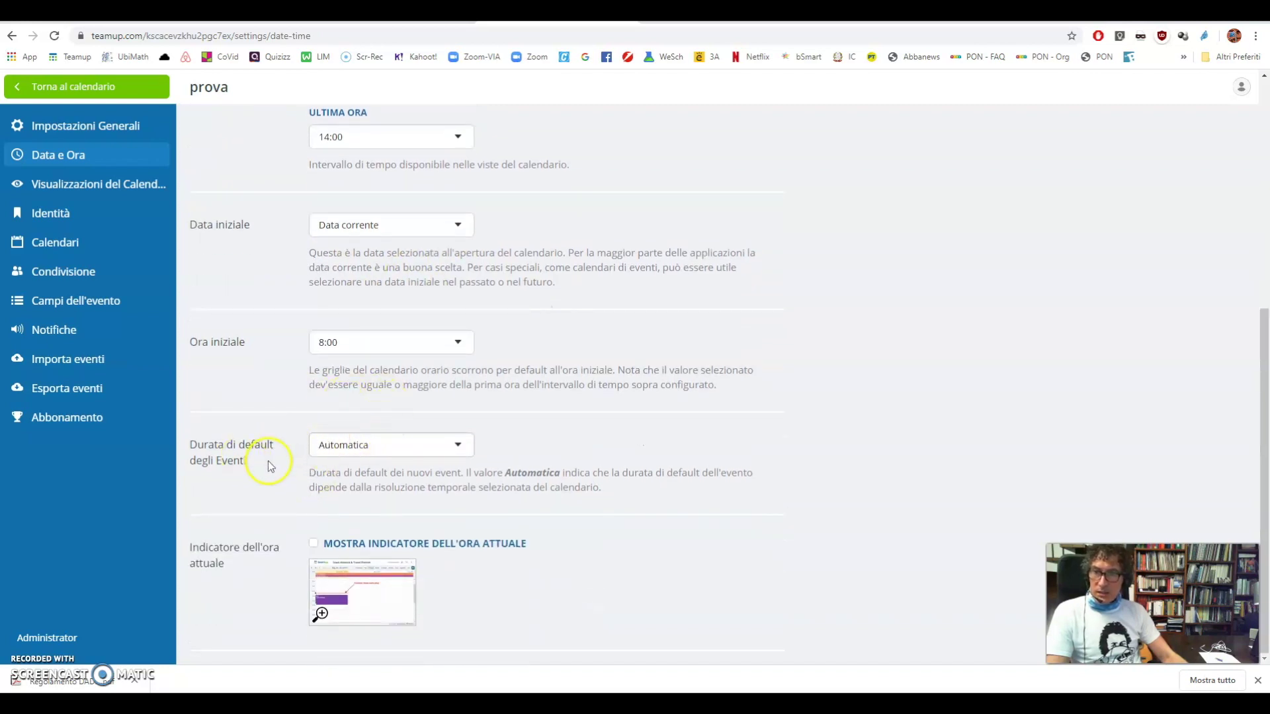
{"action": "left_click", "coordinate": [82, 184]}
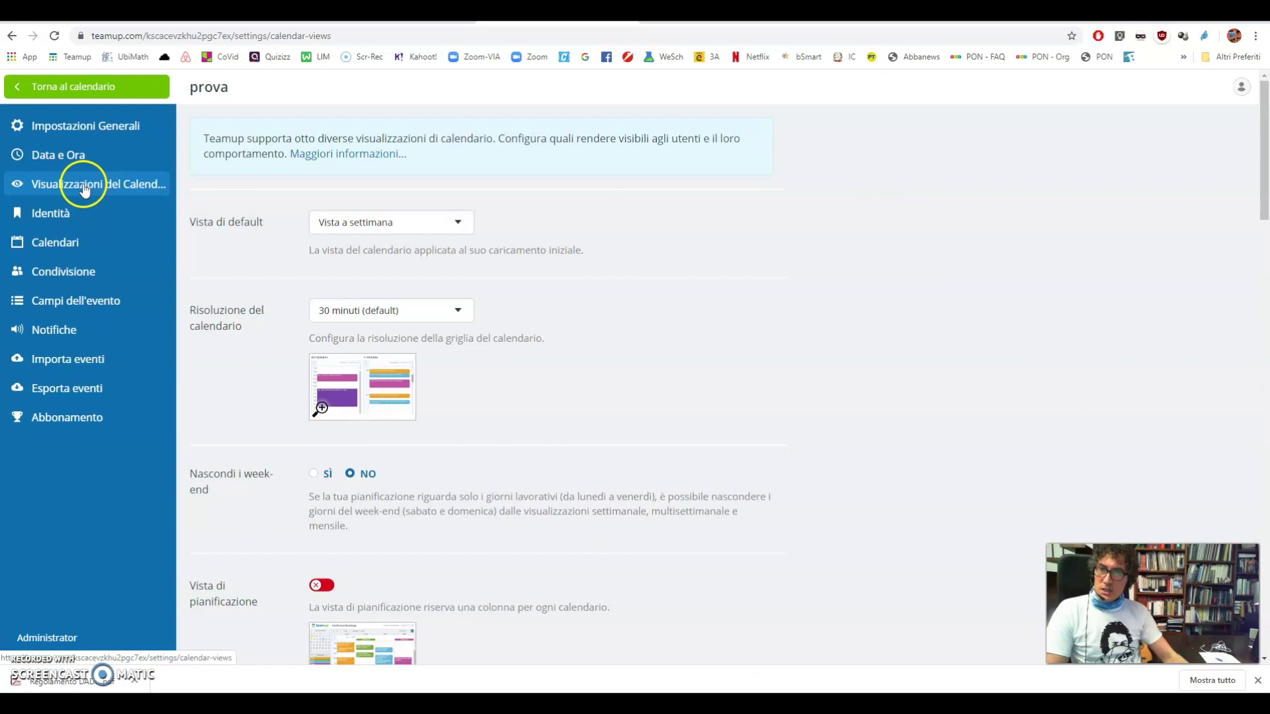
Set the calendar resolution to 60 minutes and hide the weekends in the calendar views settings
{"action": "left_click", "coordinate": [458, 227]}
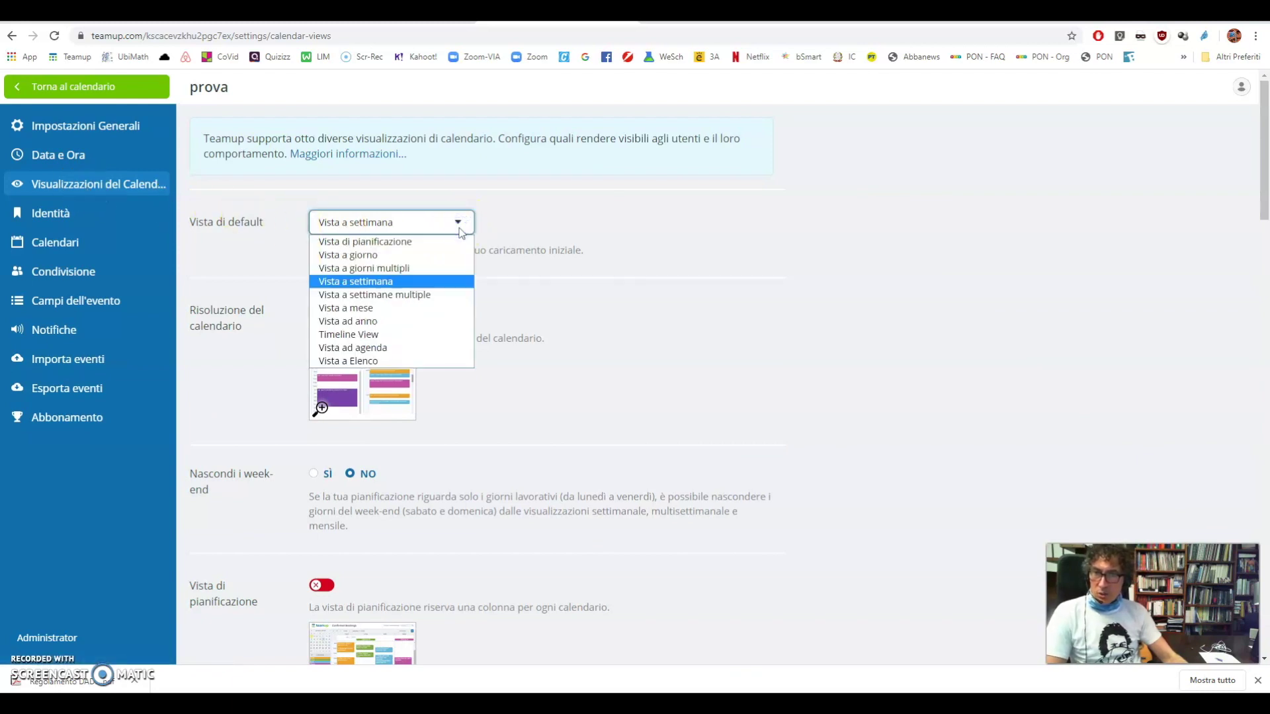
{"action": "left_click", "coordinate": [271, 199]}
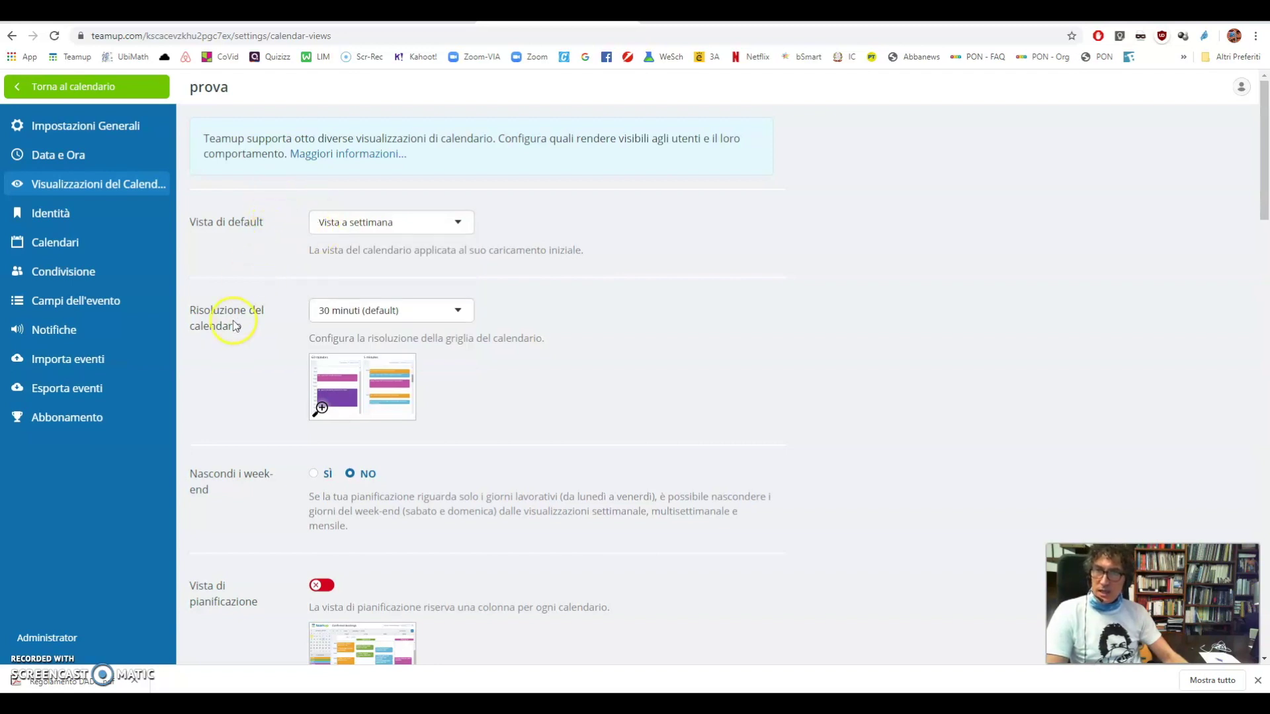
{"action": "left_click", "coordinate": [457, 312]}
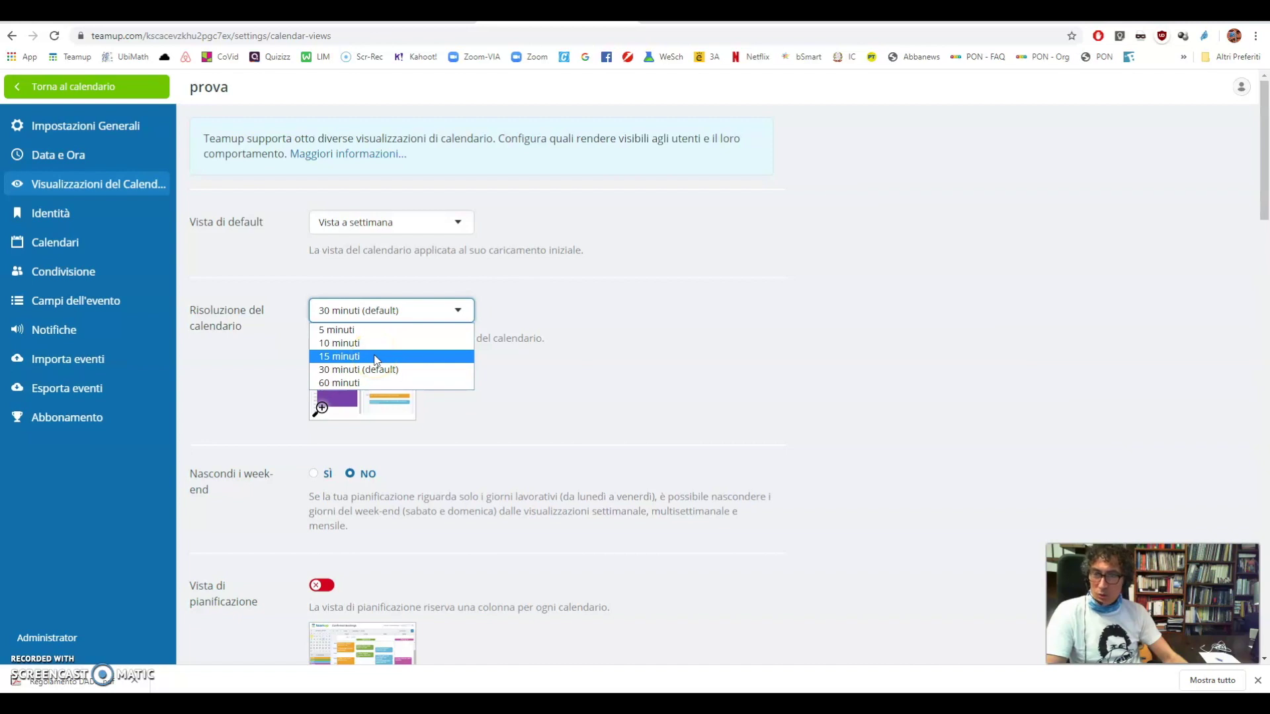
{"action": "left_click", "coordinate": [343, 383]}
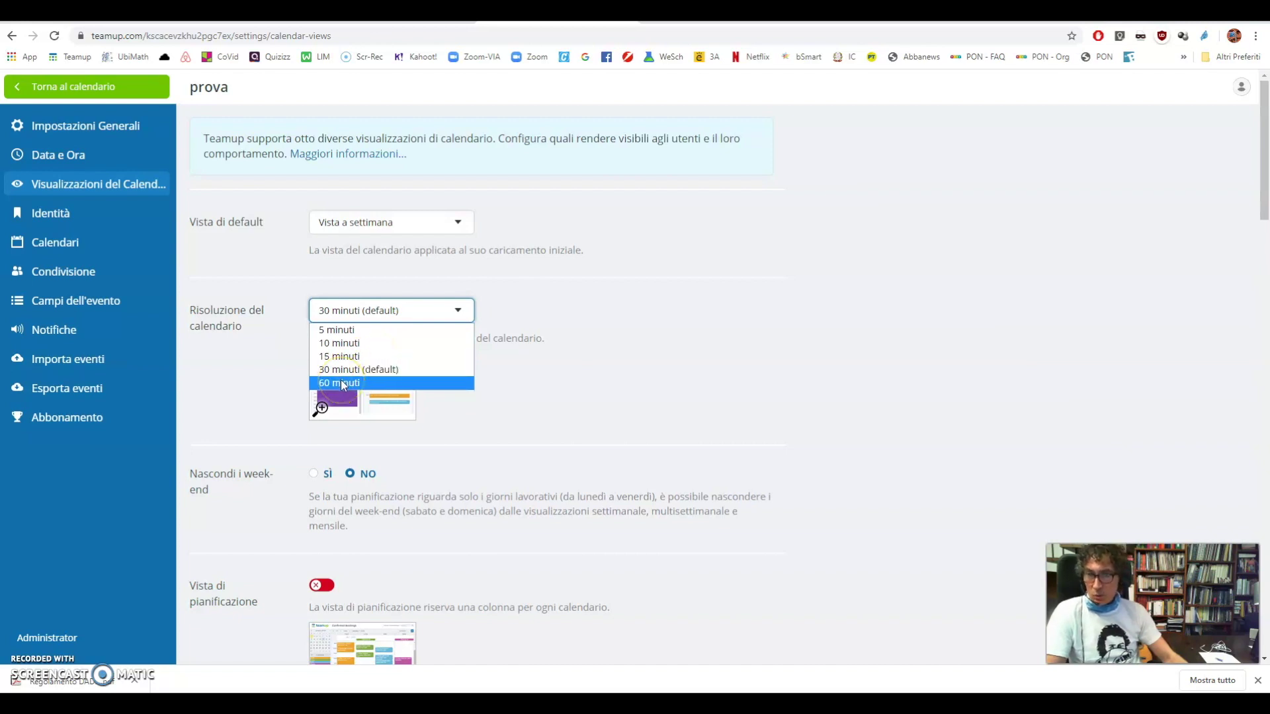
{"action": "left_click", "coordinate": [339, 382]}
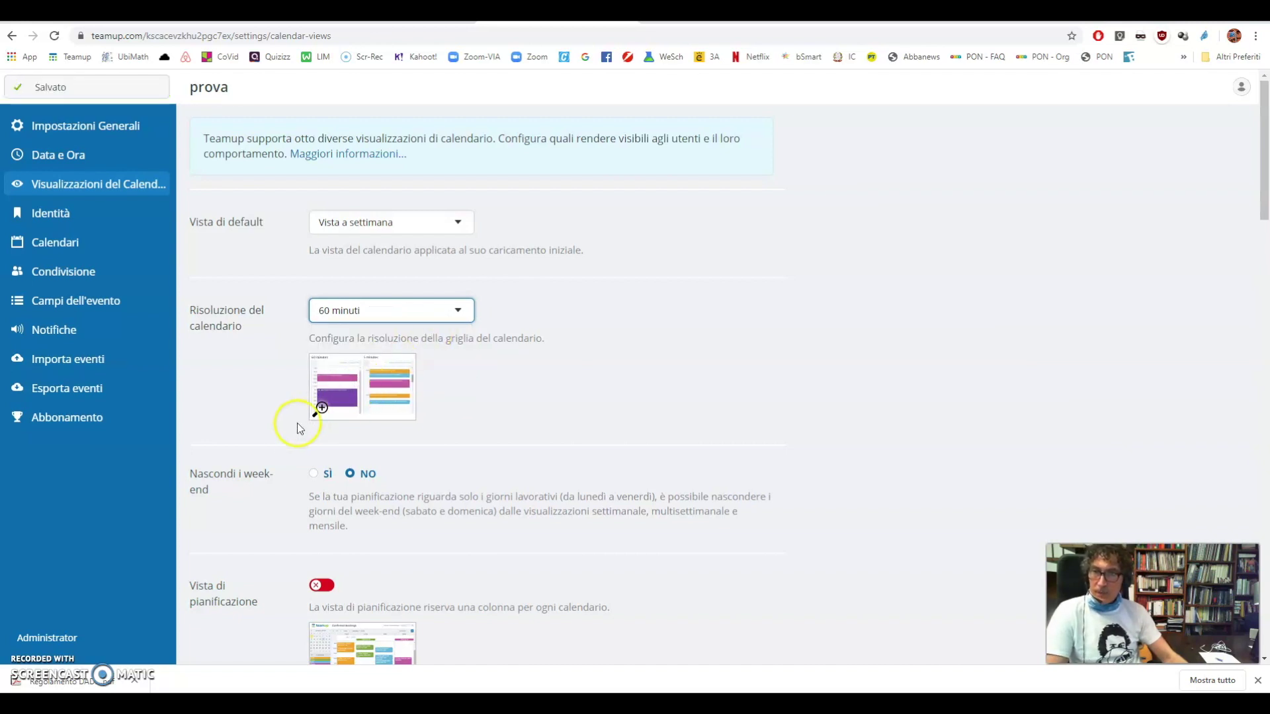
{"action": "scroll", "coordinate": [296, 423], "scroll_direction": "down", "scroll_amount": 2}
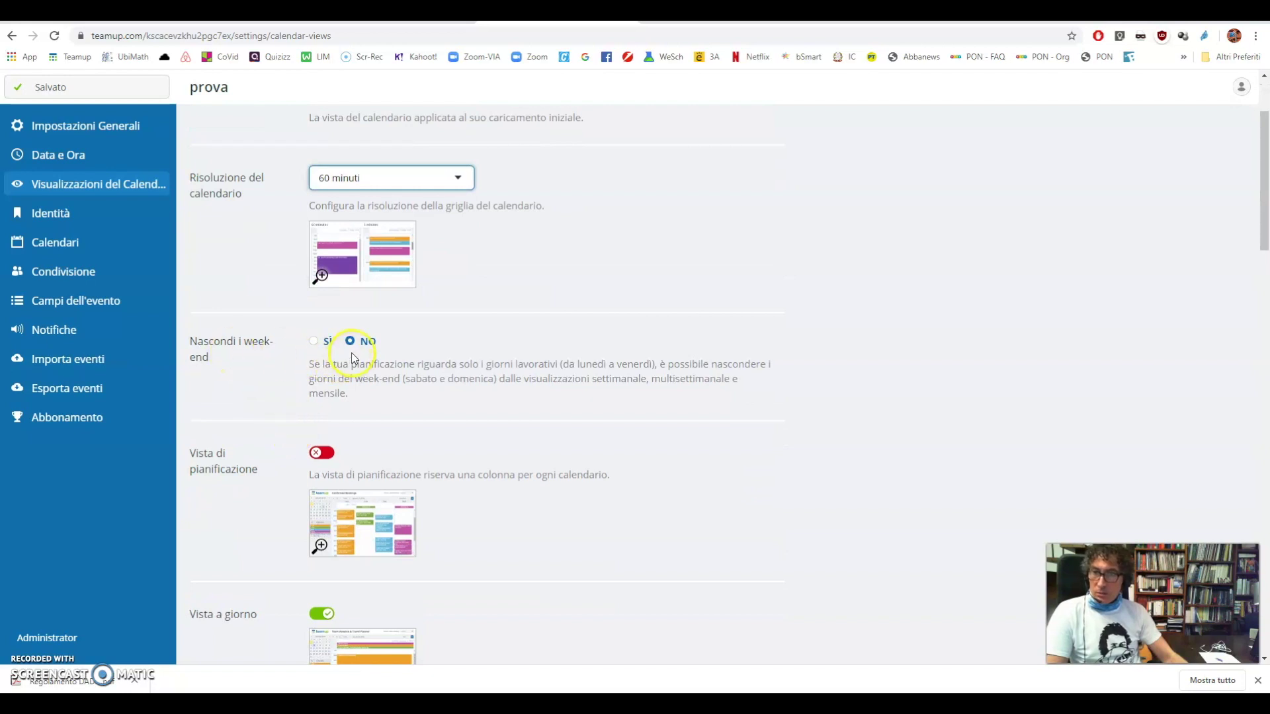
{"action": "left_click", "coordinate": [315, 342]}
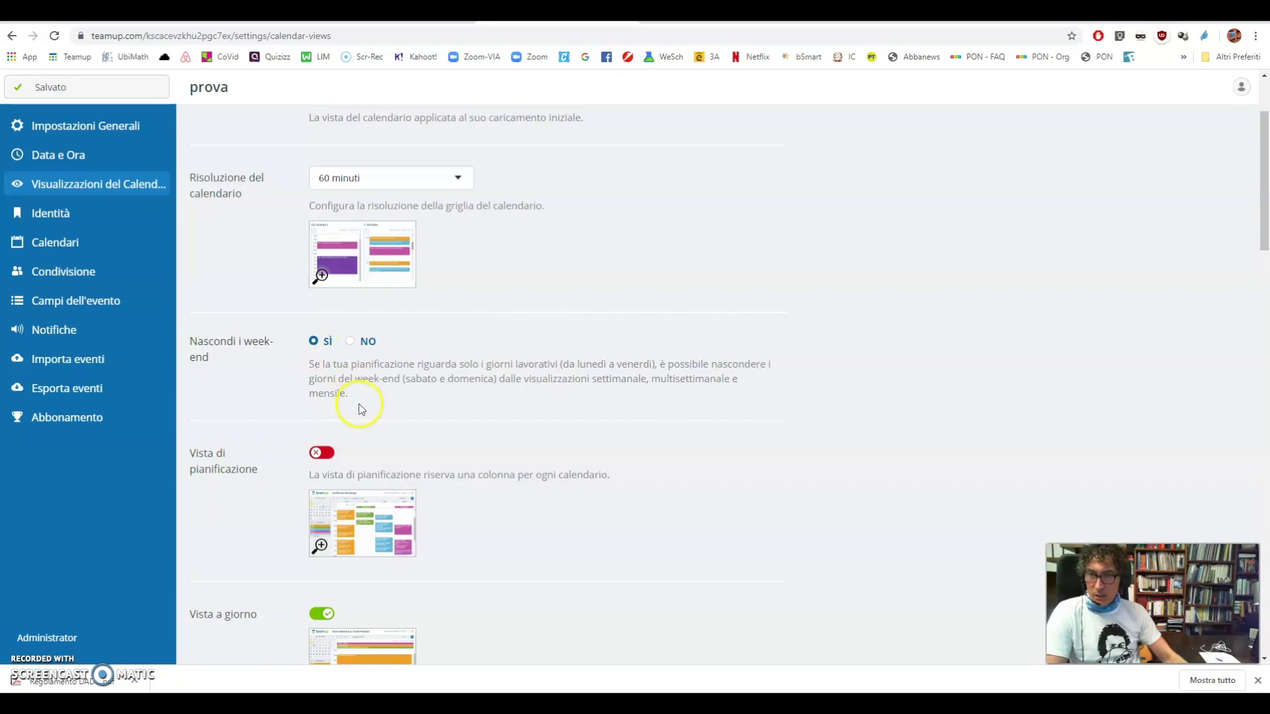
Look over the remaining calendar view options, from the scheduler and day views down to the agenda and list views
{"action": "scroll", "coordinate": [353, 396], "scroll_direction": "down", "scroll_amount": 3}
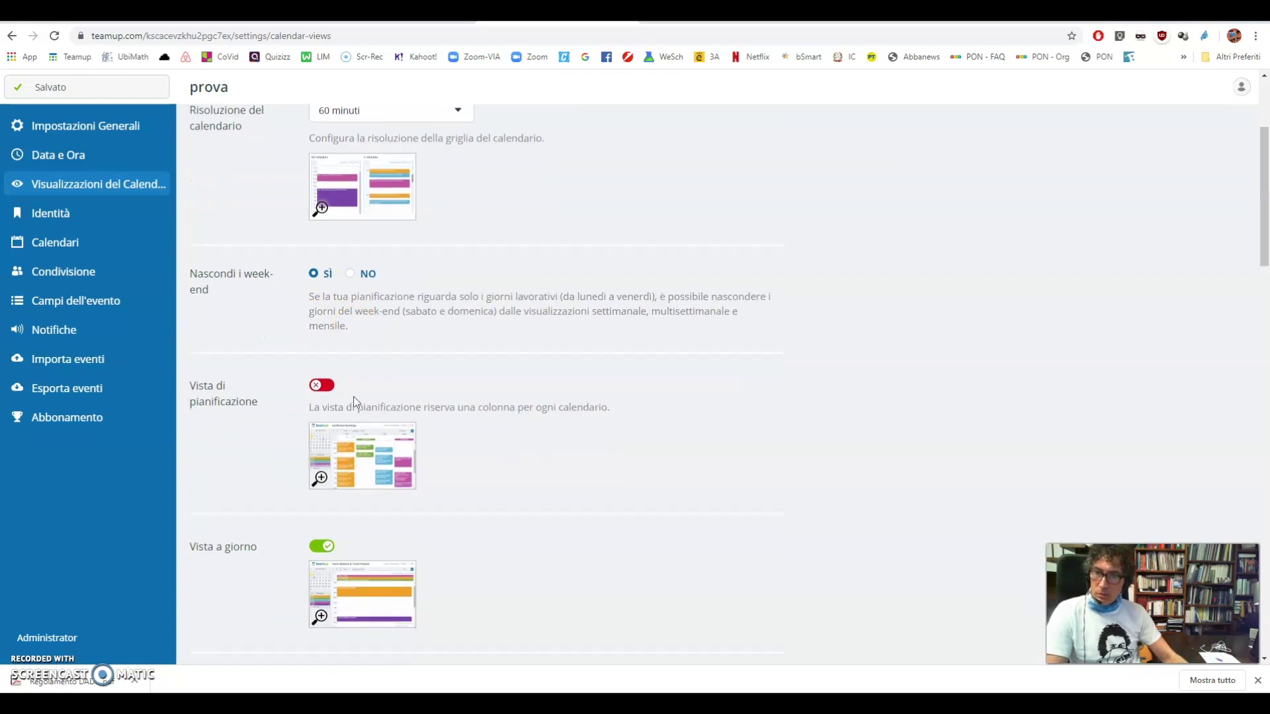
{"action": "scroll", "coordinate": [355, 402], "scroll_direction": "down", "scroll_amount": 3}
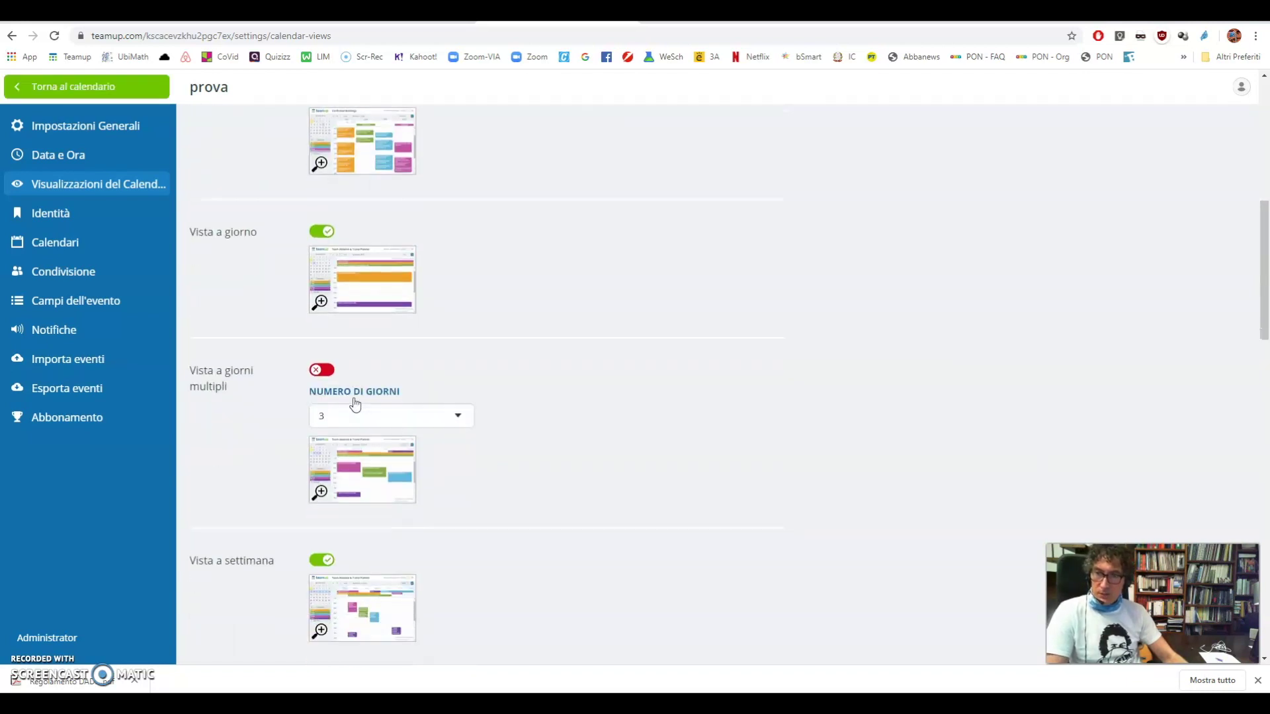
{"action": "scroll", "coordinate": [331, 318], "scroll_direction": "down", "scroll_amount": 3}
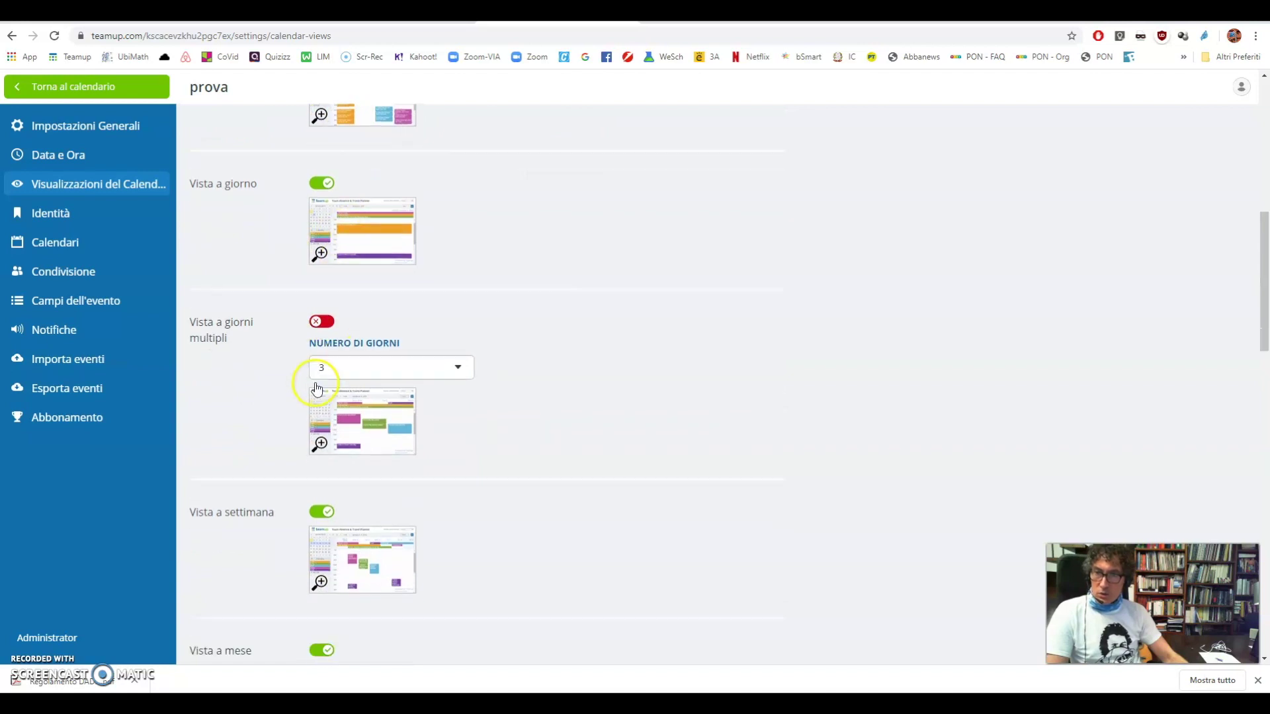
{"action": "scroll", "coordinate": [322, 397], "scroll_direction": "down", "scroll_amount": 7}
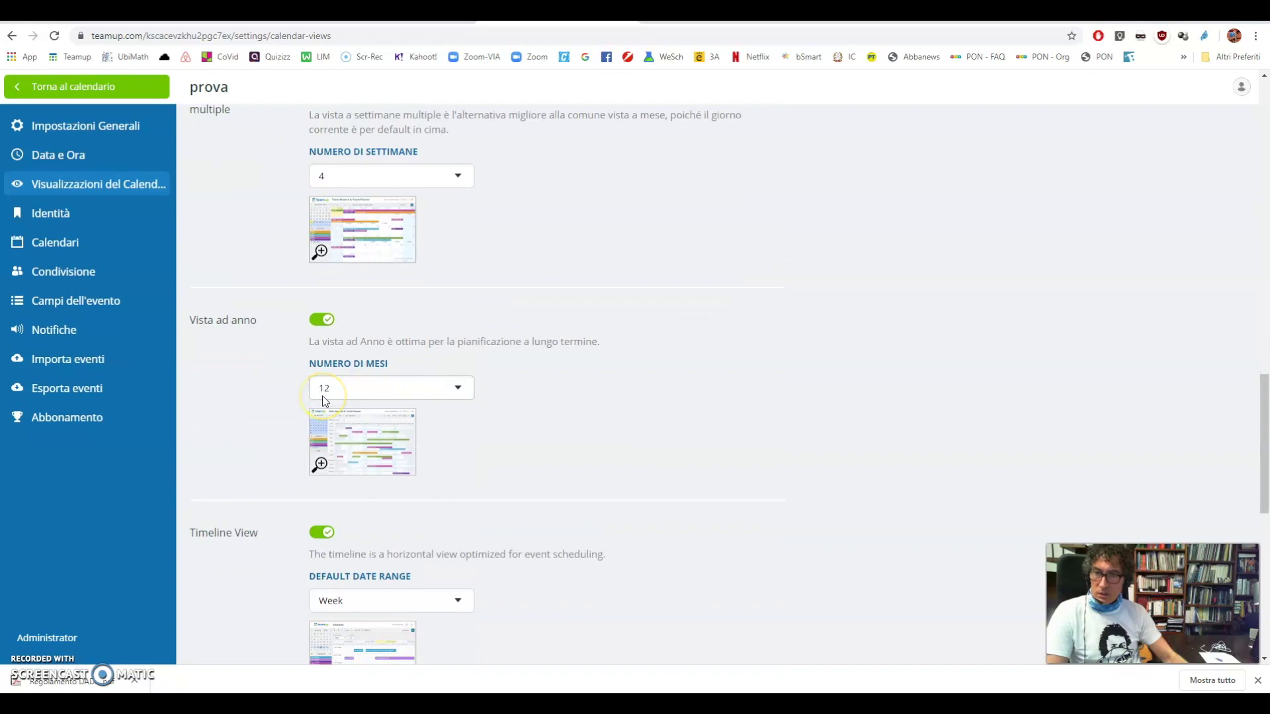
{"action": "scroll", "coordinate": [323, 400], "scroll_direction": "down", "scroll_amount": 4}
{"action": "scroll", "coordinate": [322, 401], "scroll_direction": "down", "scroll_amount": 4}
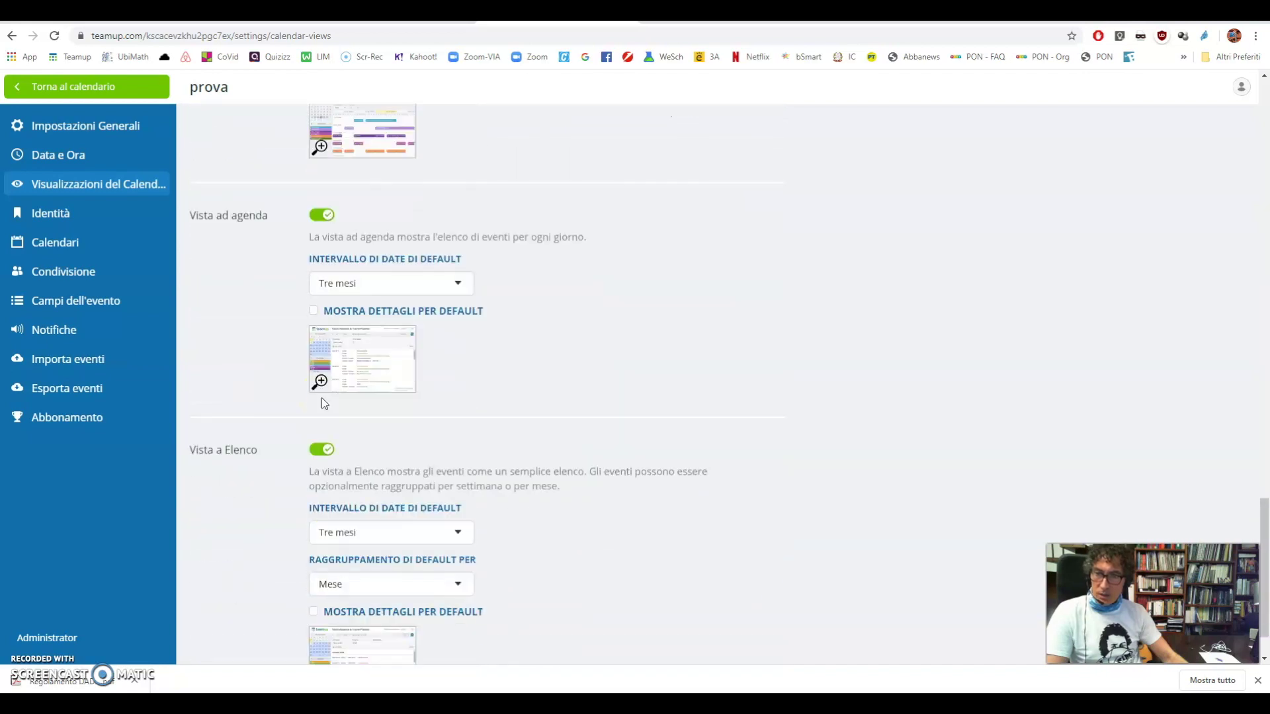
{"action": "scroll", "coordinate": [322, 402], "scroll_direction": "down", "scroll_amount": 1}
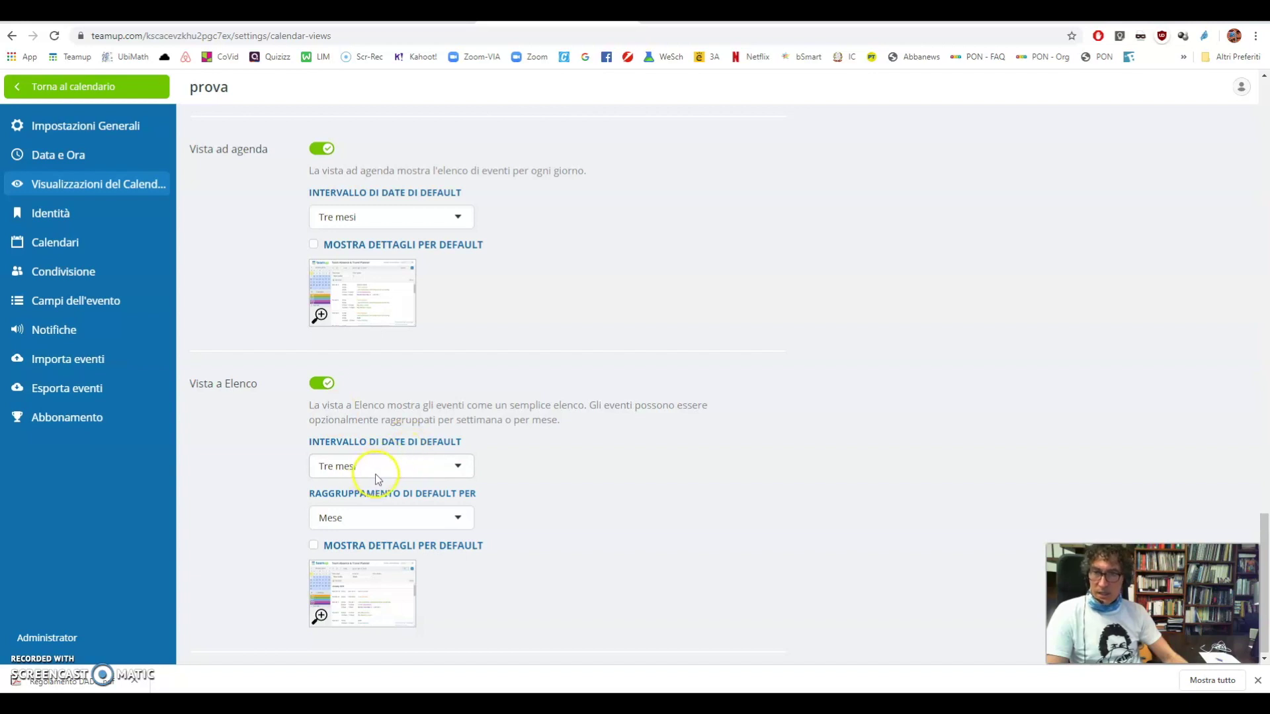
{"action": "scroll", "coordinate": [310, 487], "scroll_direction": "up", "scroll_amount": 5}
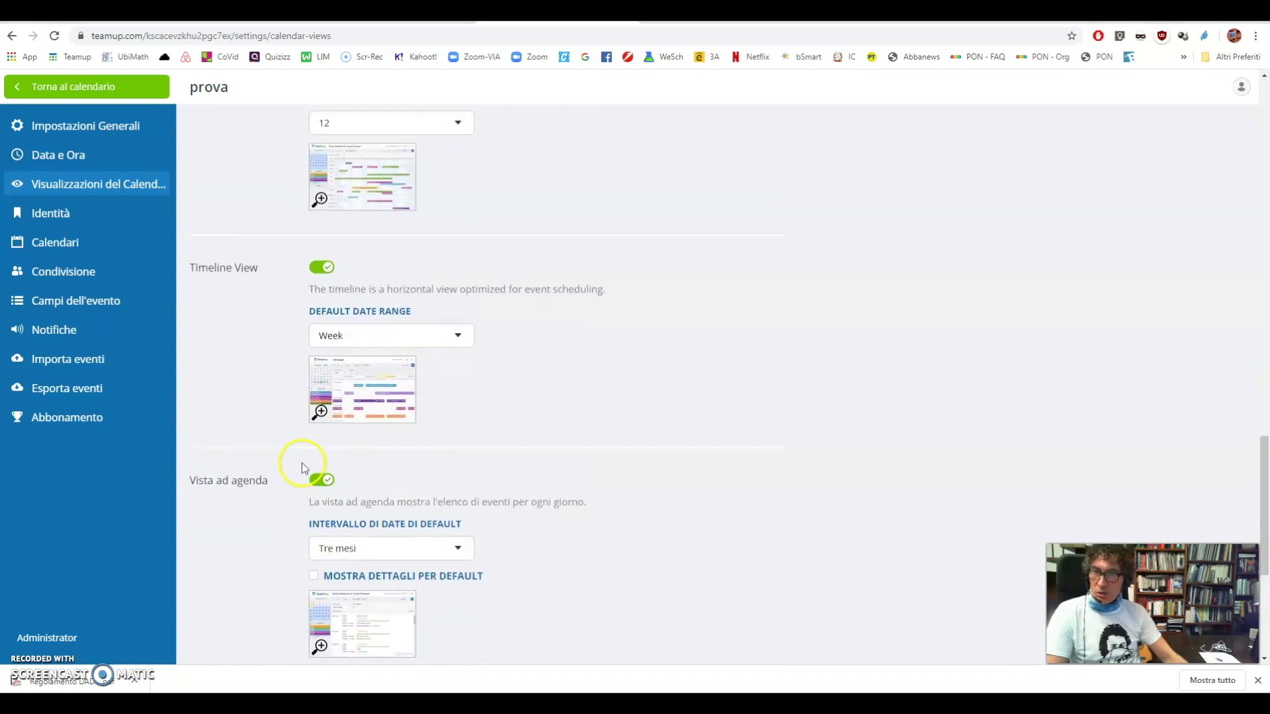
Change the calendar title to "prova definitiva" in the identity settings
{"action": "left_click", "coordinate": [61, 222]}
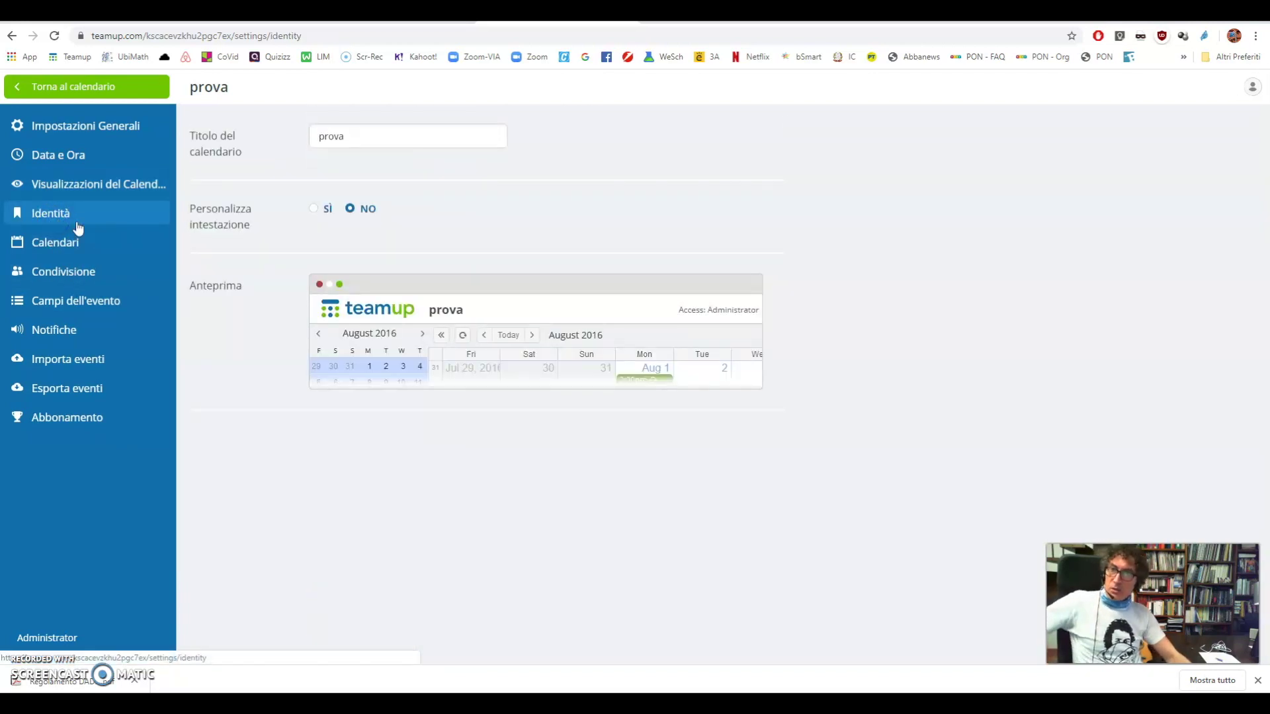
{"action": "left_click", "coordinate": [352, 138]}
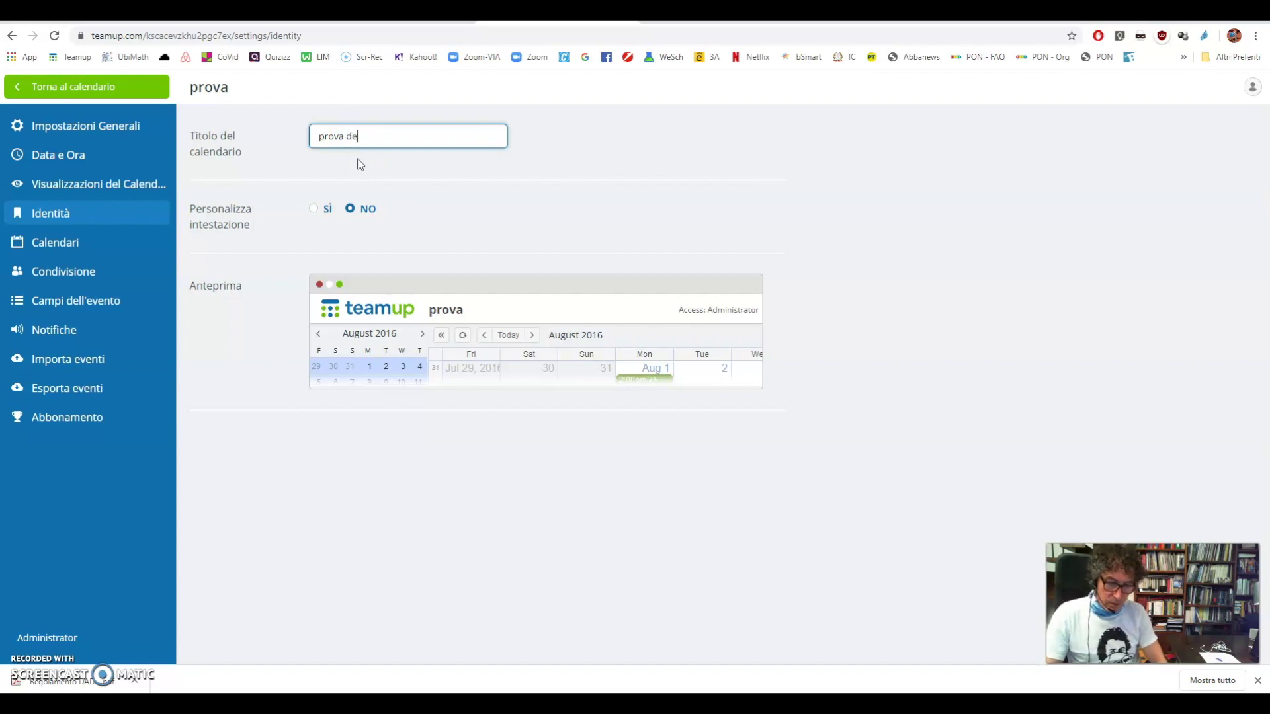
{"action": "type", "text": "definitiva"}
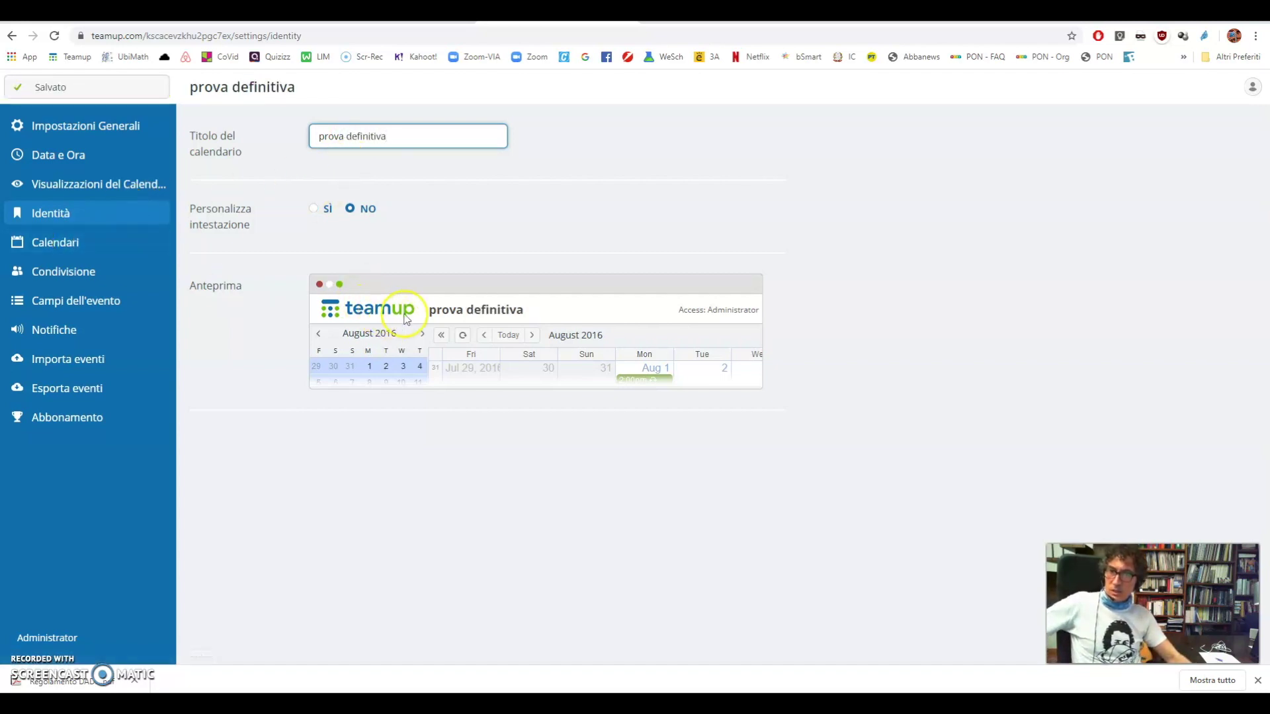
Open the list of defined calendars and examine the options for adding a new one
{"action": "left_click", "coordinate": [69, 244]}
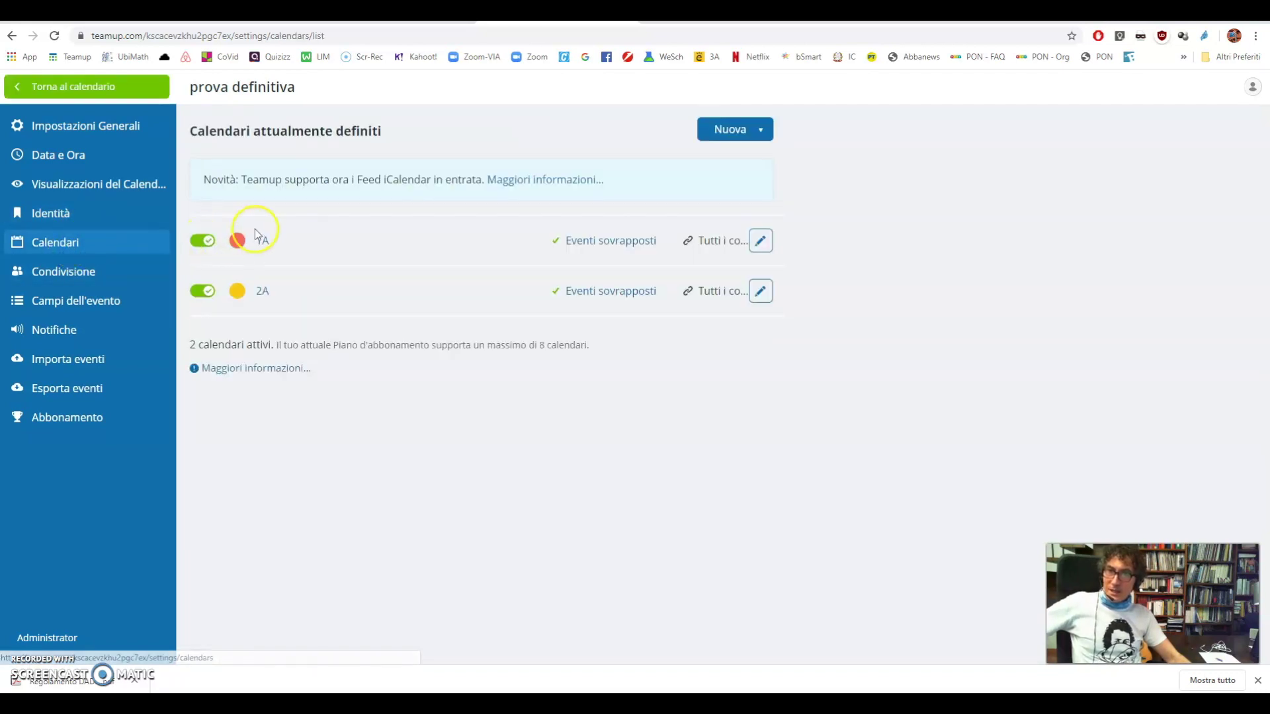
{"action": "left_click", "coordinate": [720, 131]}
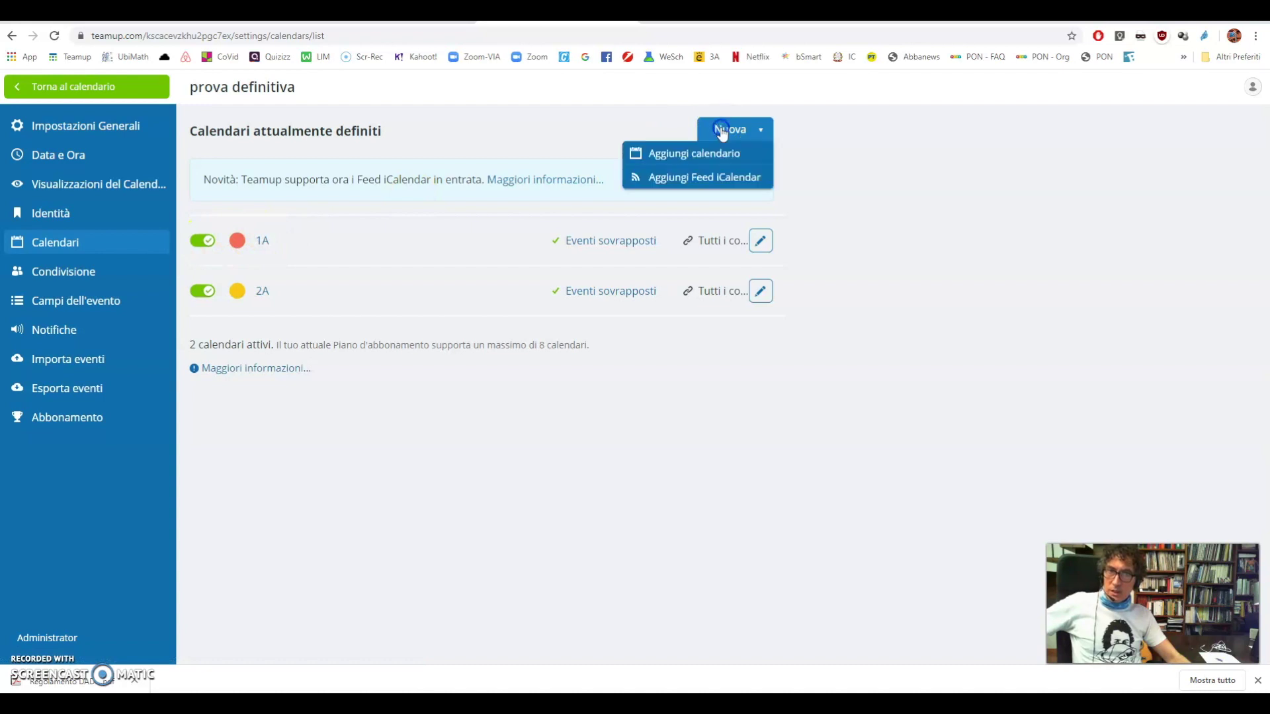
{"action": "left_click", "coordinate": [698, 159]}
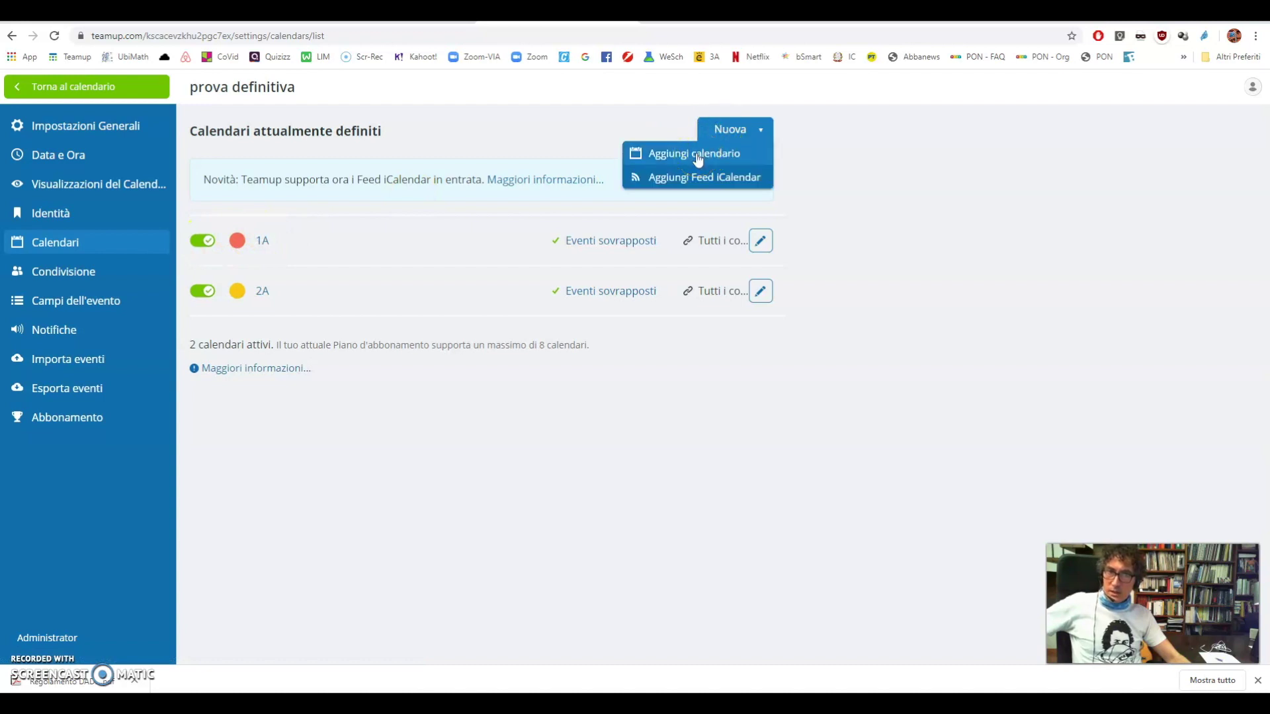
{"action": "left_click", "coordinate": [719, 181]}
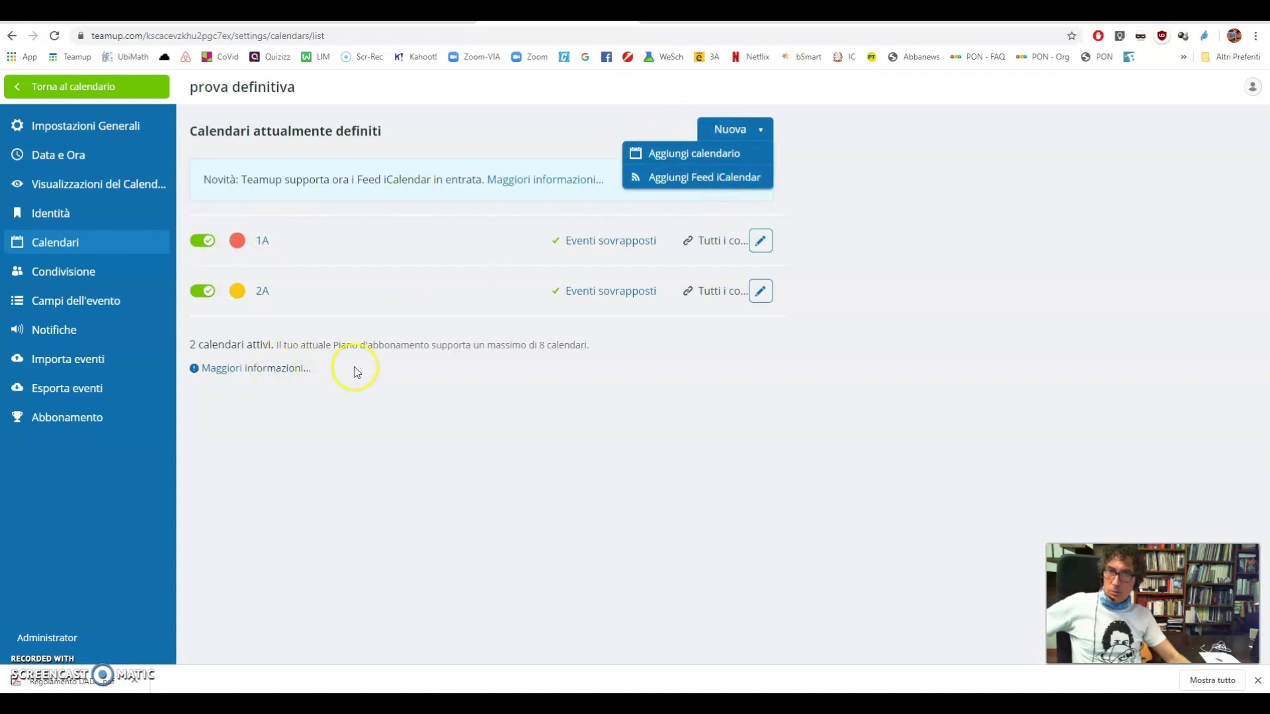
{"action": "left_click", "coordinate": [416, 437]}
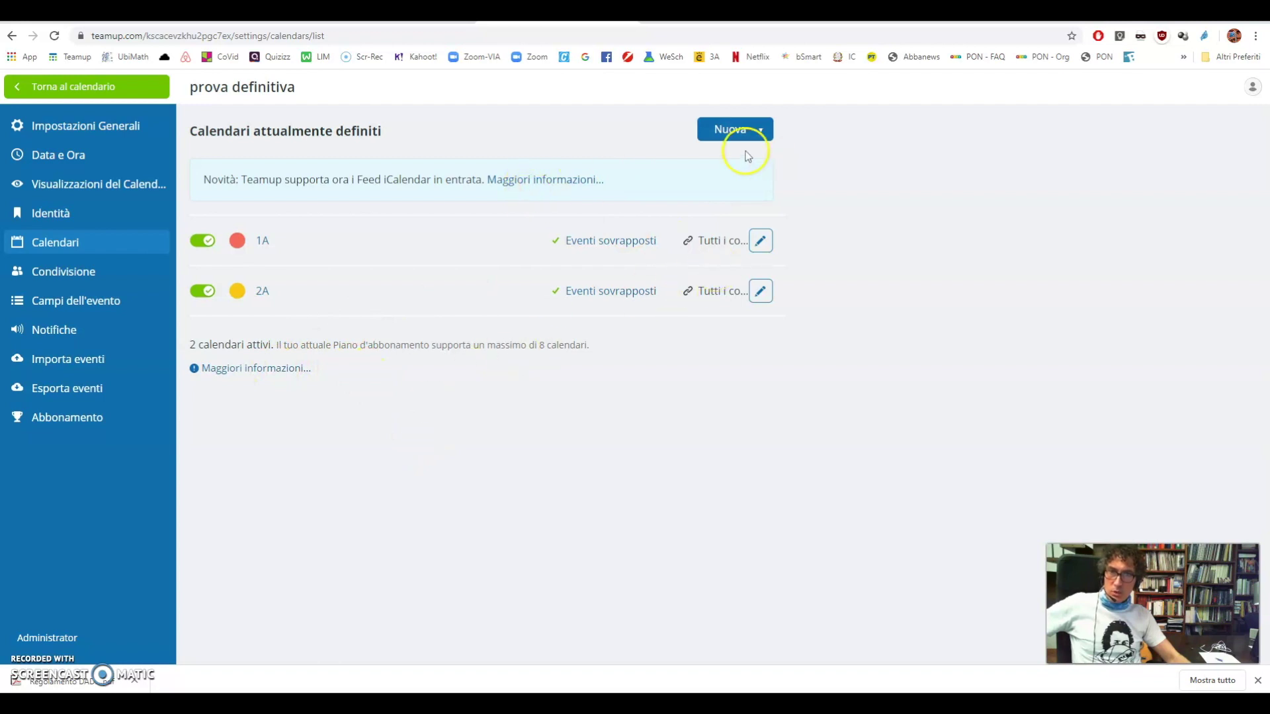
Add a new calendar named 3A, save it and return to the calendar
{"action": "left_click", "coordinate": [758, 130]}
{"action": "left_click", "coordinate": [718, 154]}
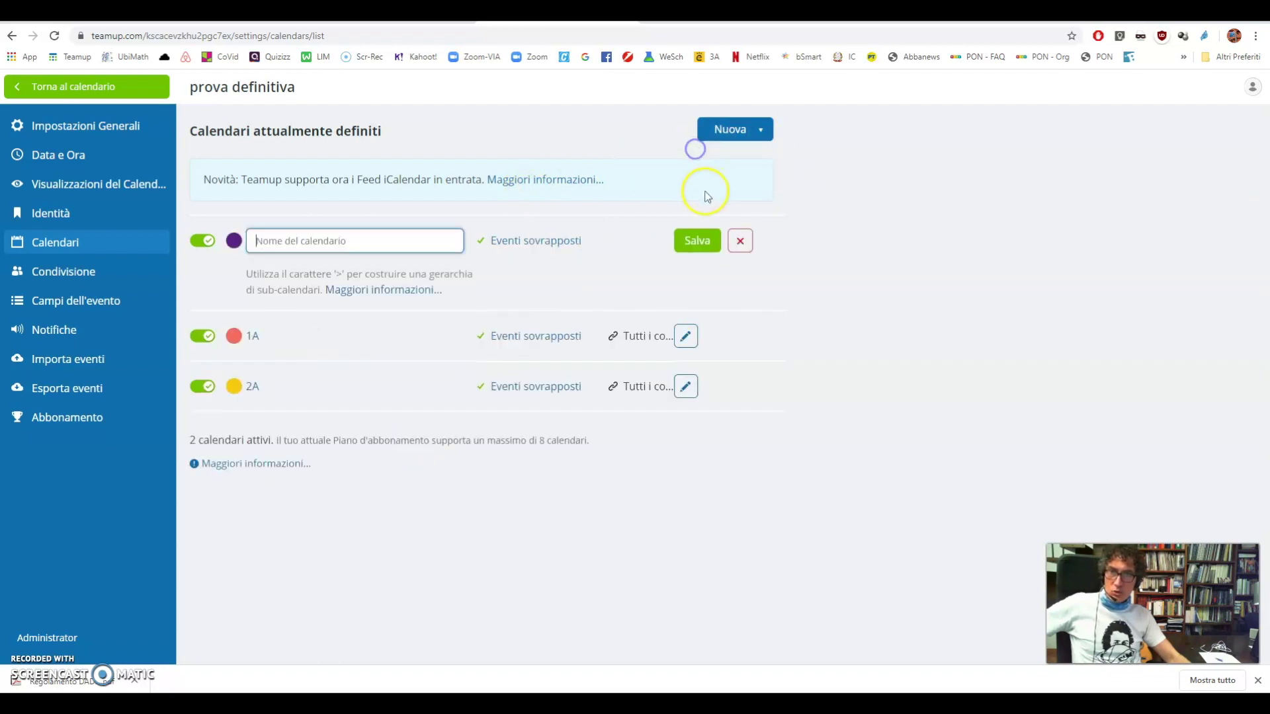
{"action": "left_click", "coordinate": [274, 244]}
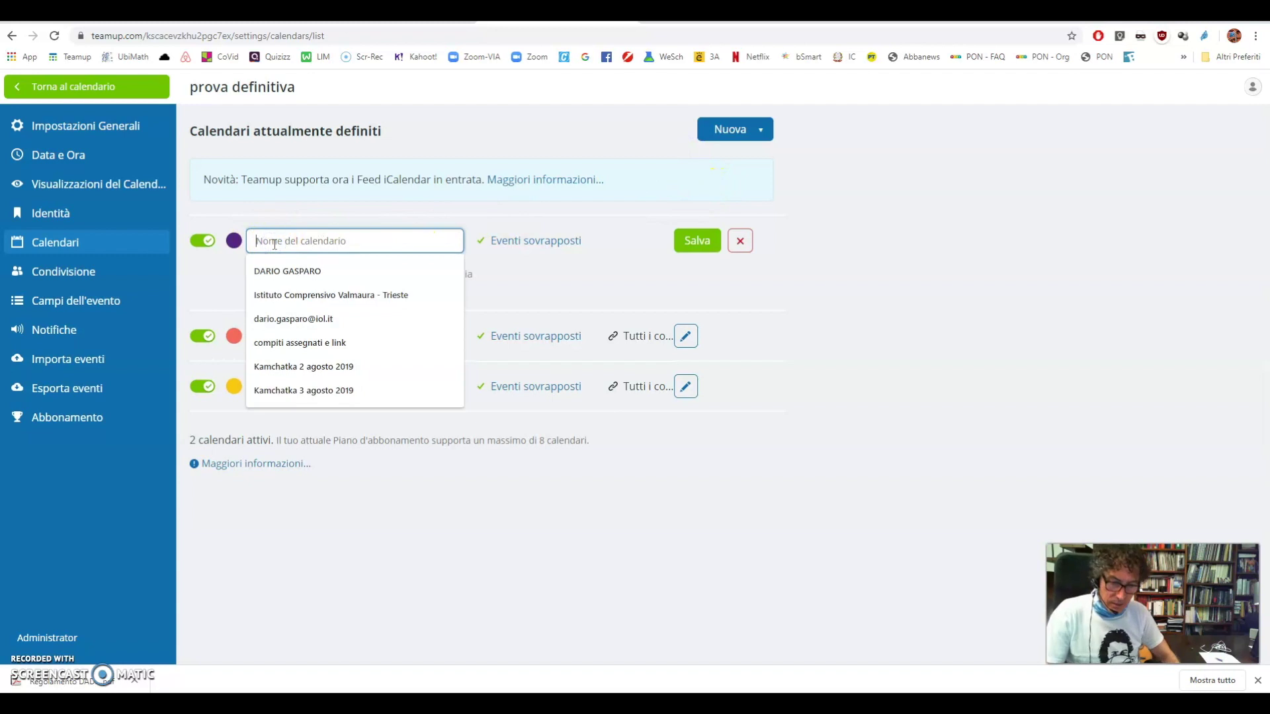
{"action": "type", "text": "3A"}
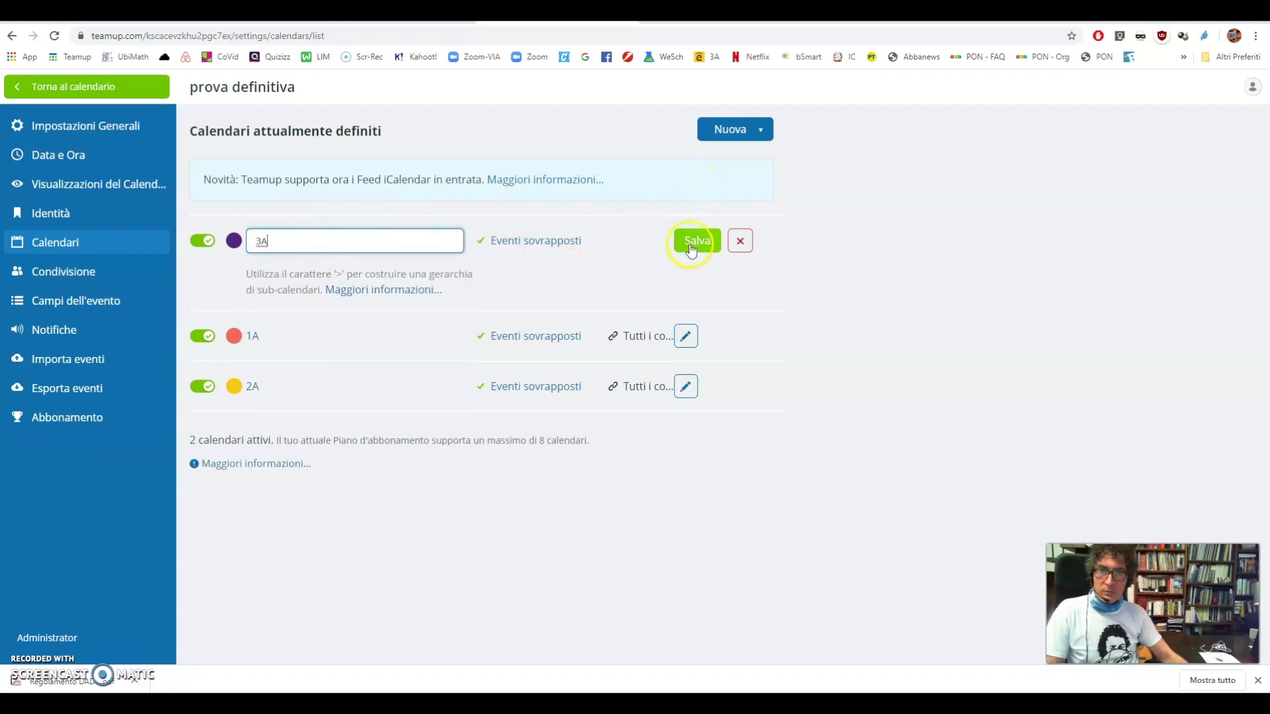
{"action": "left_click", "coordinate": [691, 248]}
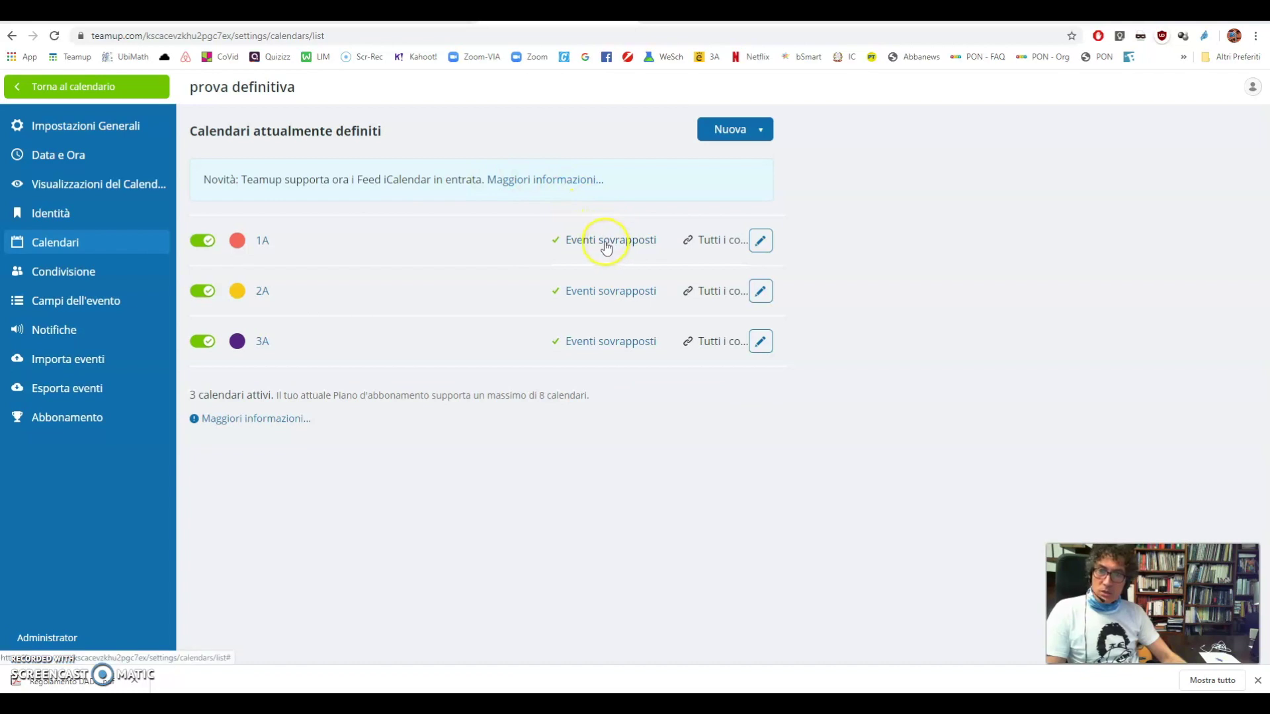
{"action": "left_click", "coordinate": [111, 91]}
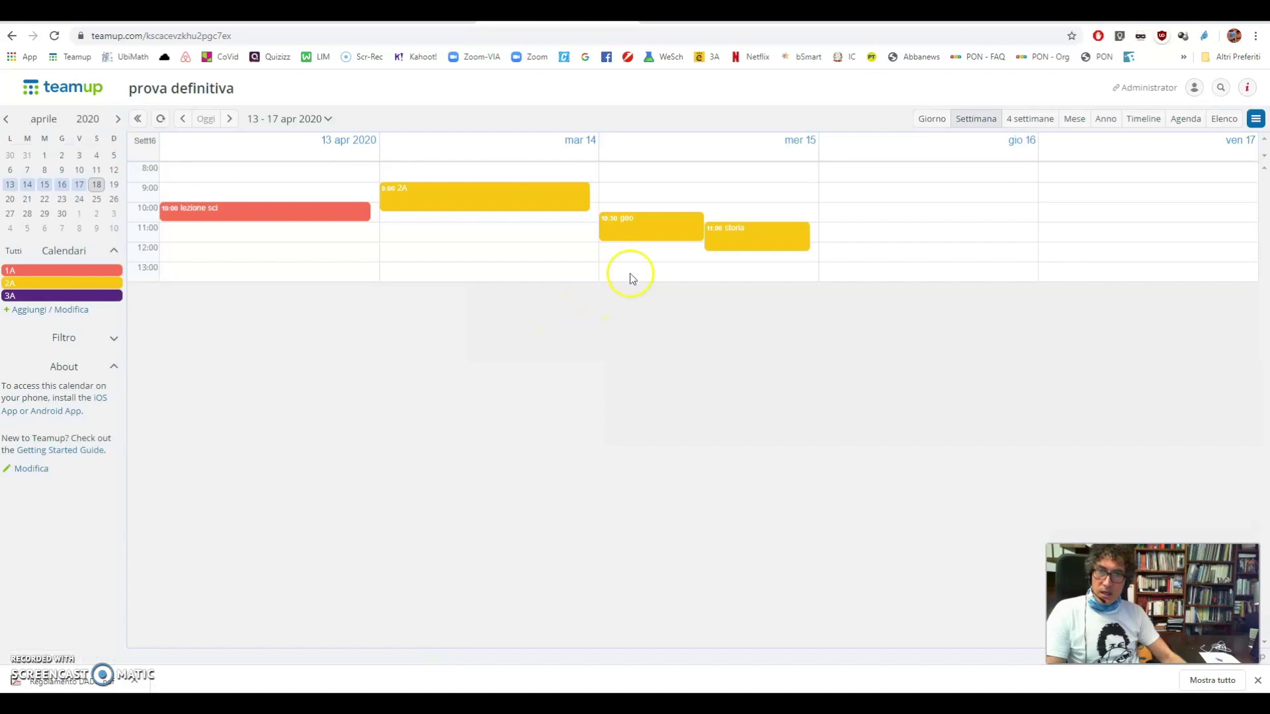
Reopen the calendar list in the settings and disallow overlapping events for 1A, 2A and 3A
{"action": "mouse_move", "coordinate": [708, 242]}
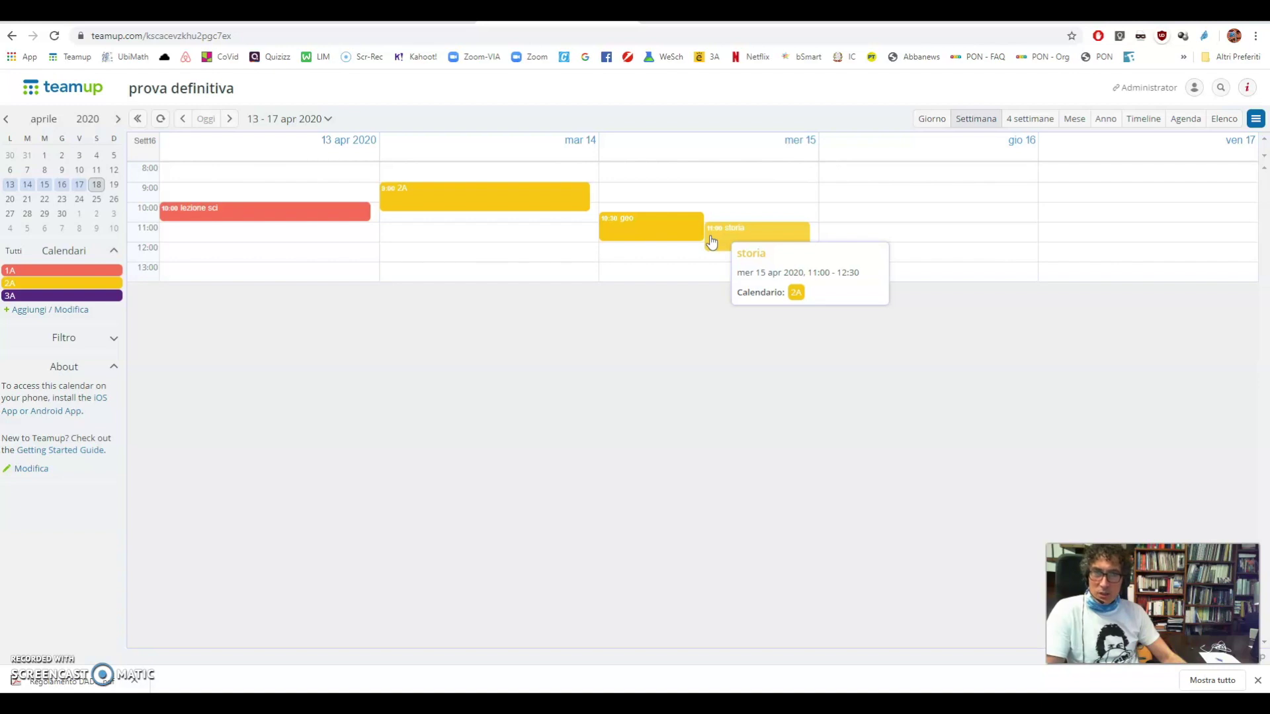
{"action": "left_click", "coordinate": [1256, 124]}
{"action": "left_click", "coordinate": [1169, 135]}
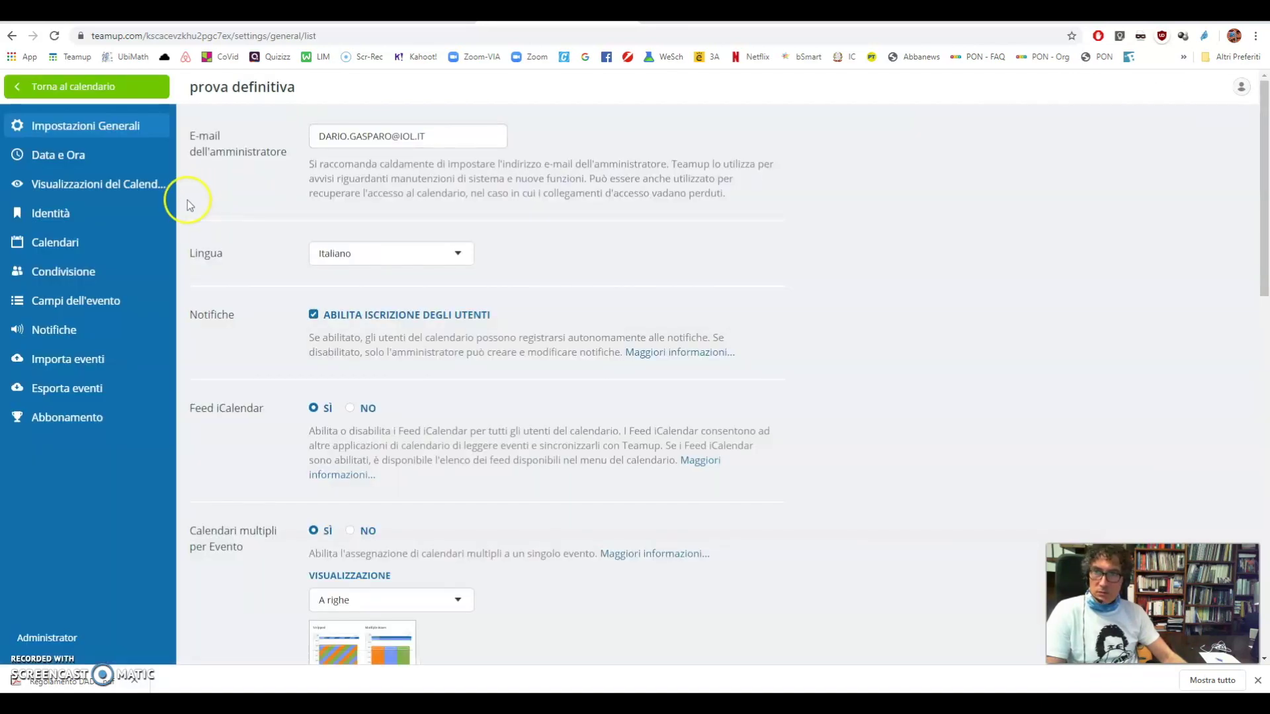
{"action": "left_click", "coordinate": [65, 242]}
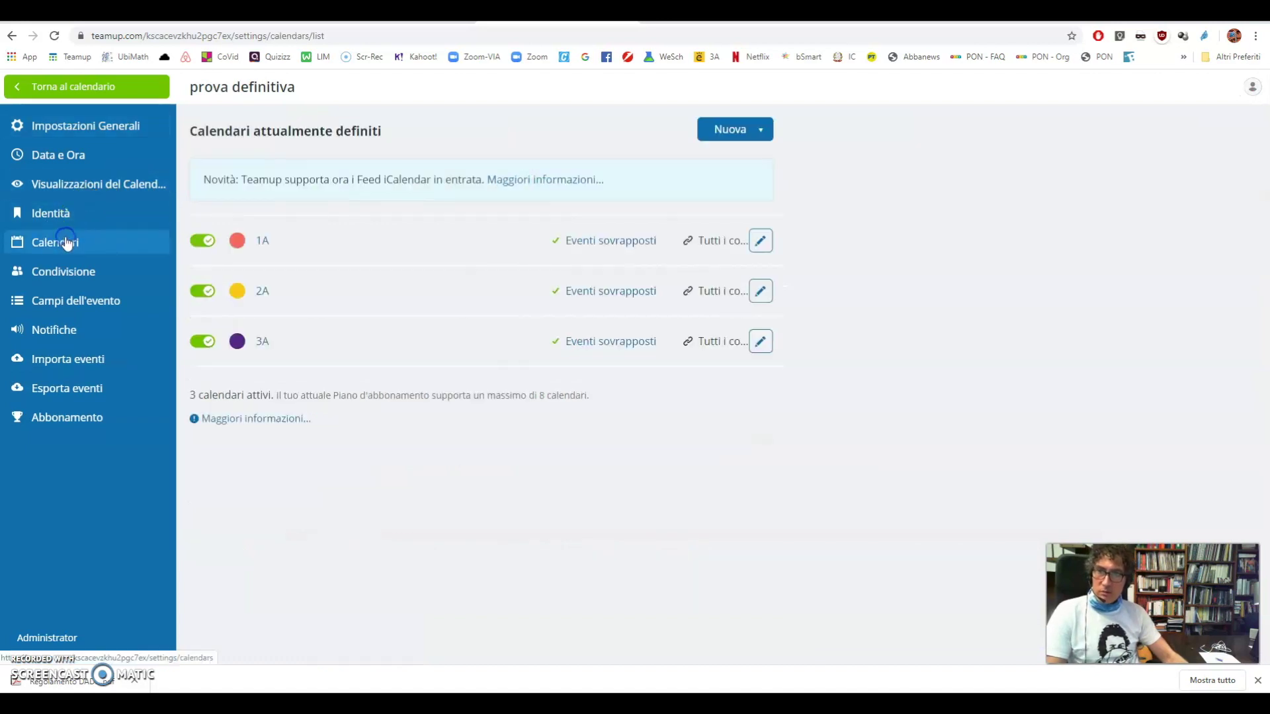
{"action": "left_click", "coordinate": [580, 246]}
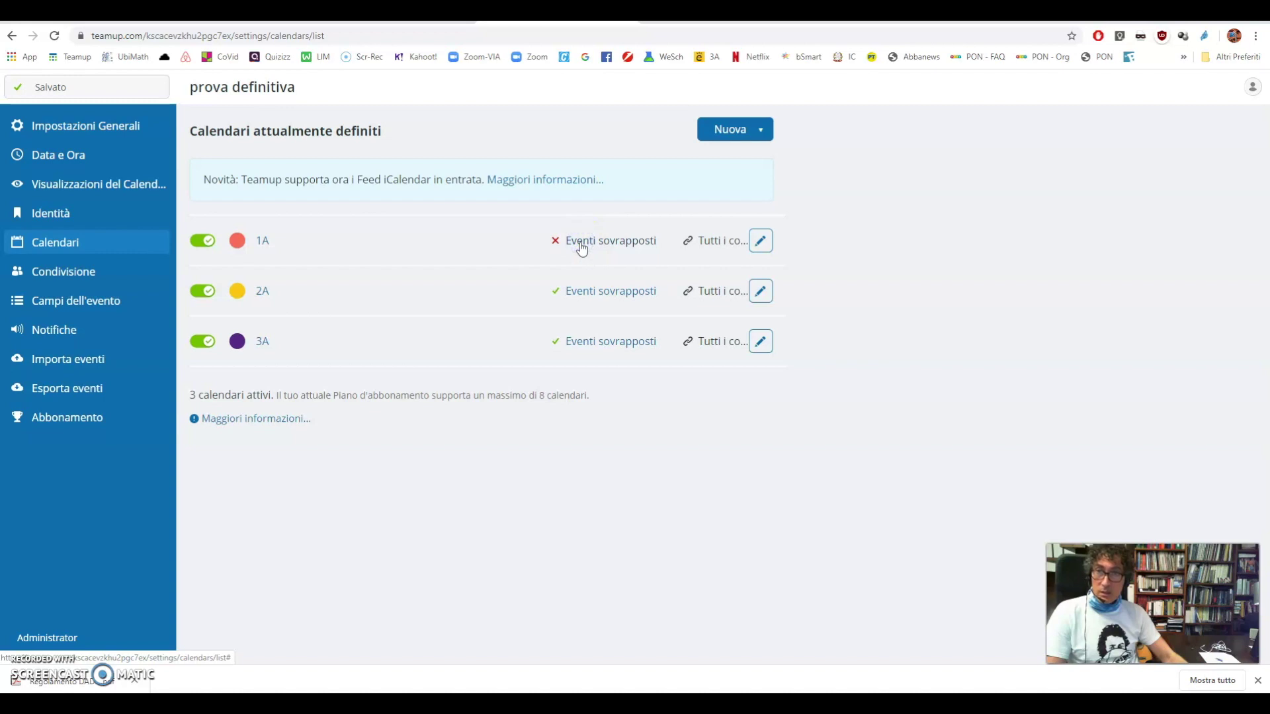
{"action": "left_click", "coordinate": [584, 291]}
{"action": "left_click", "coordinate": [599, 345]}
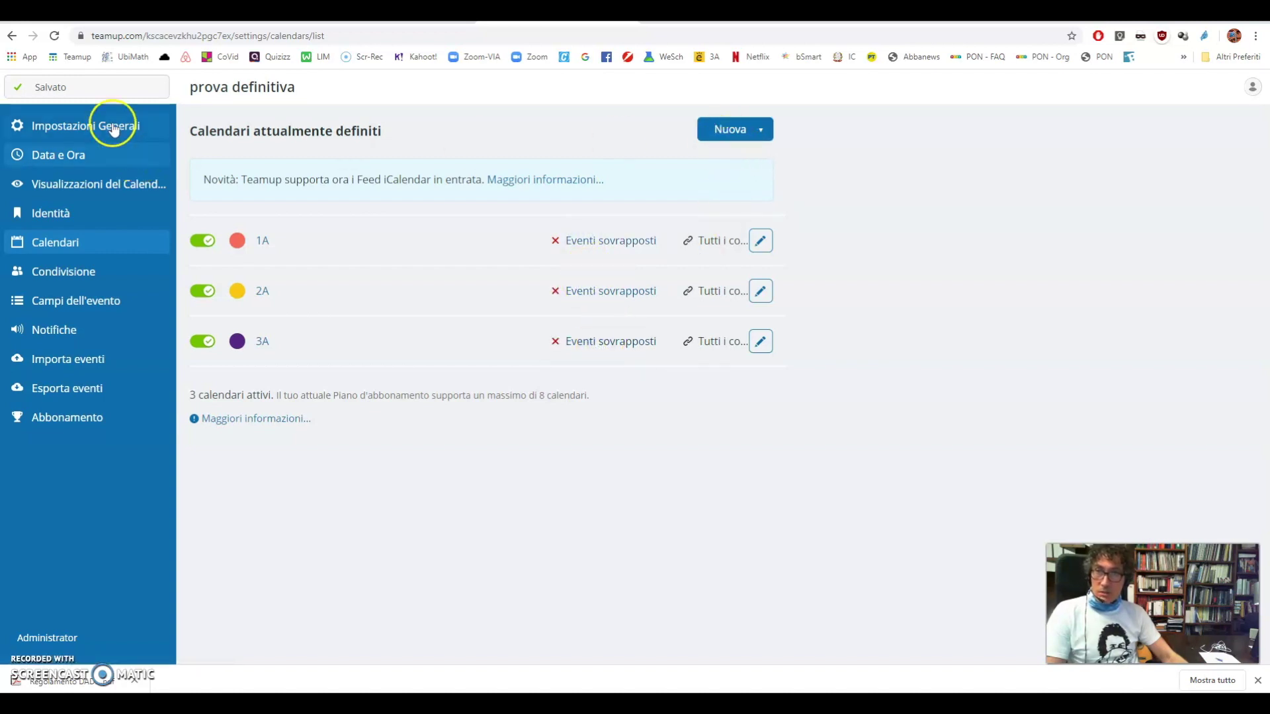
Return to the calendar, move Wednesday's storia event to 12:00, directly after geo, and try overlapping the two events
{"action": "left_click", "coordinate": [78, 93]}
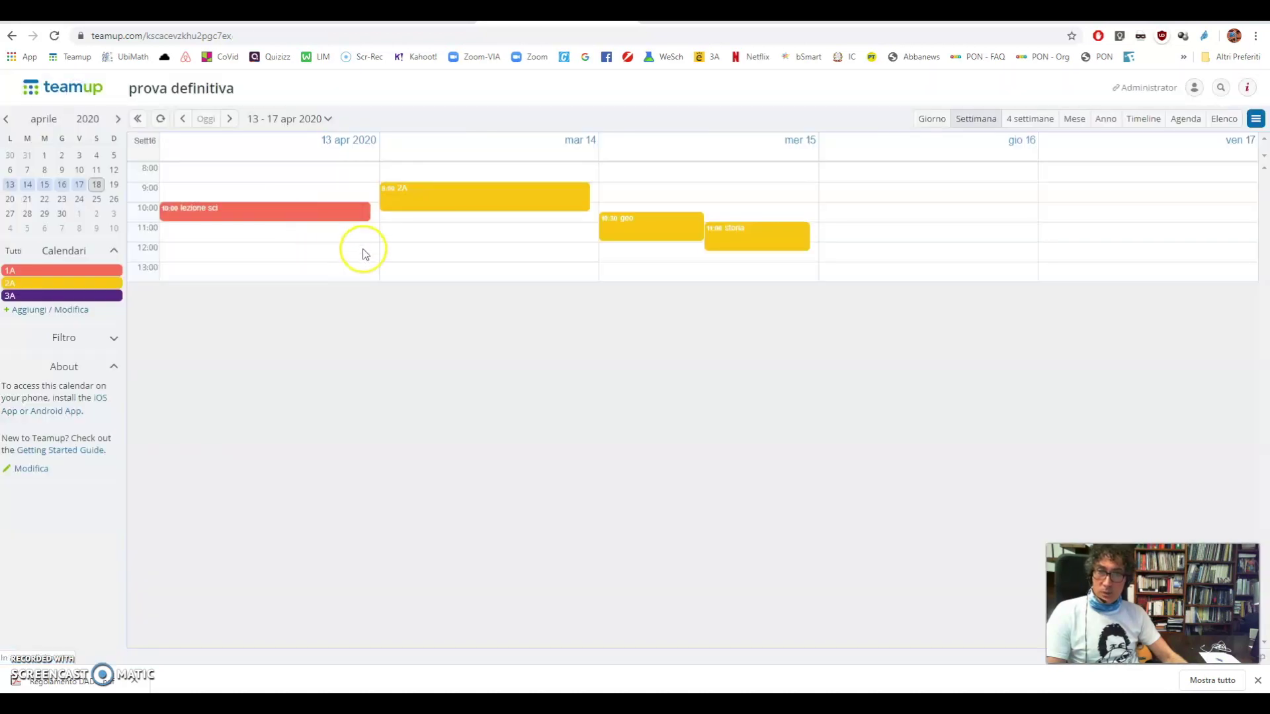
{"action": "mouse_move", "coordinate": [731, 238]}
{"action": "left_mouse_down"}
{"action": "mouse_move", "coordinate": [738, 268]}
{"action": "mouse_move", "coordinate": [708, 241]}
{"action": "left_mouse_up"}
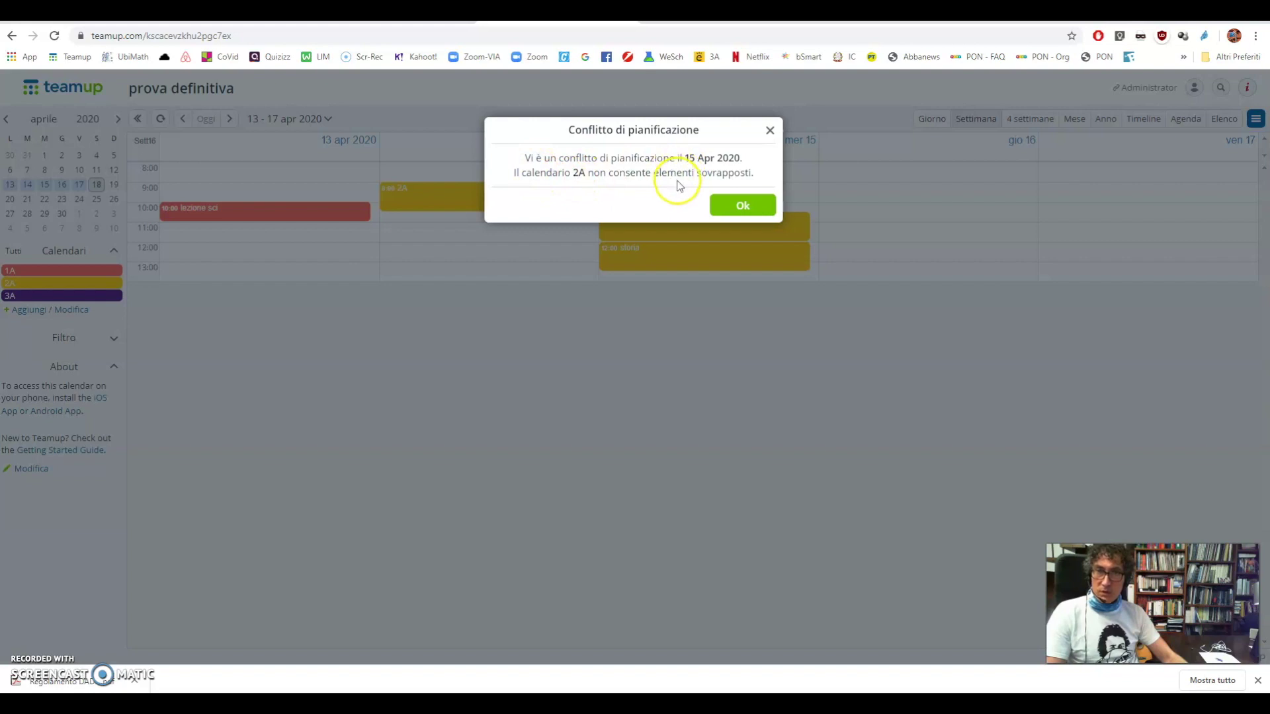
{"action": "left_click", "coordinate": [770, 130]}
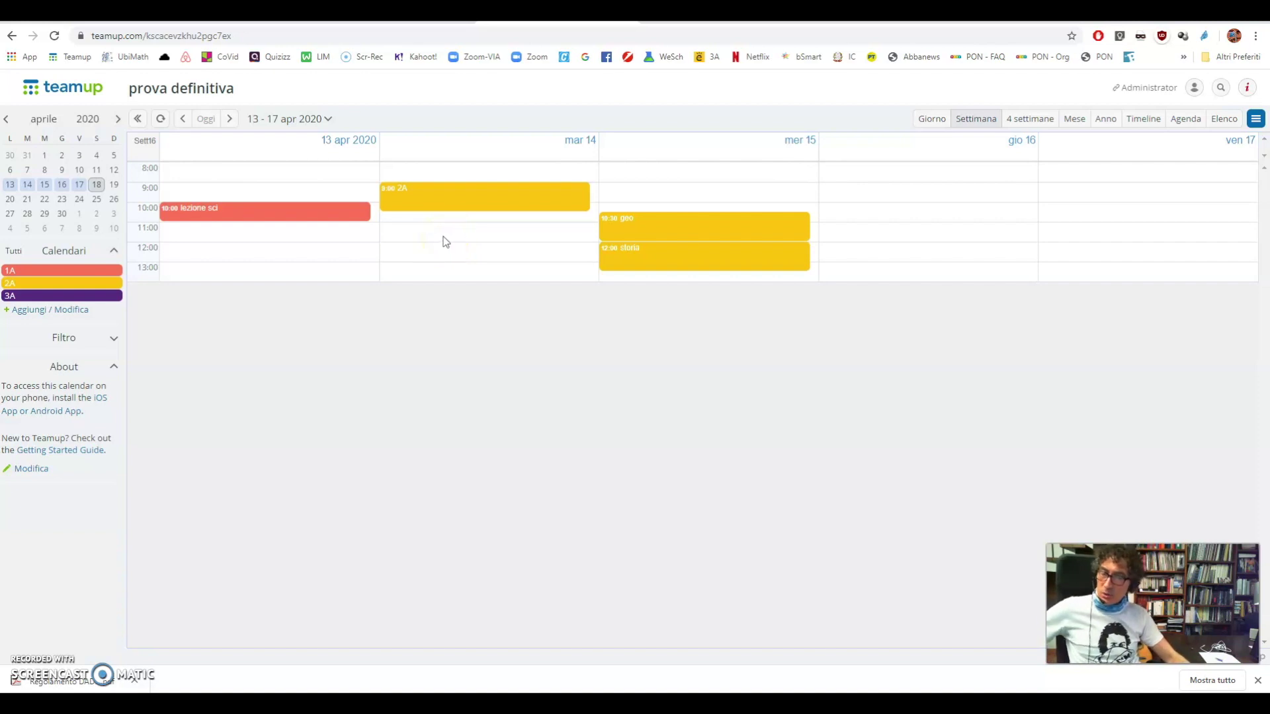
Create an event titled lezion 3A on Monday 13 April 2020 from 10:00 to 11:00 in calendar 3A and save it
{"action": "left_click", "coordinate": [375, 217]}
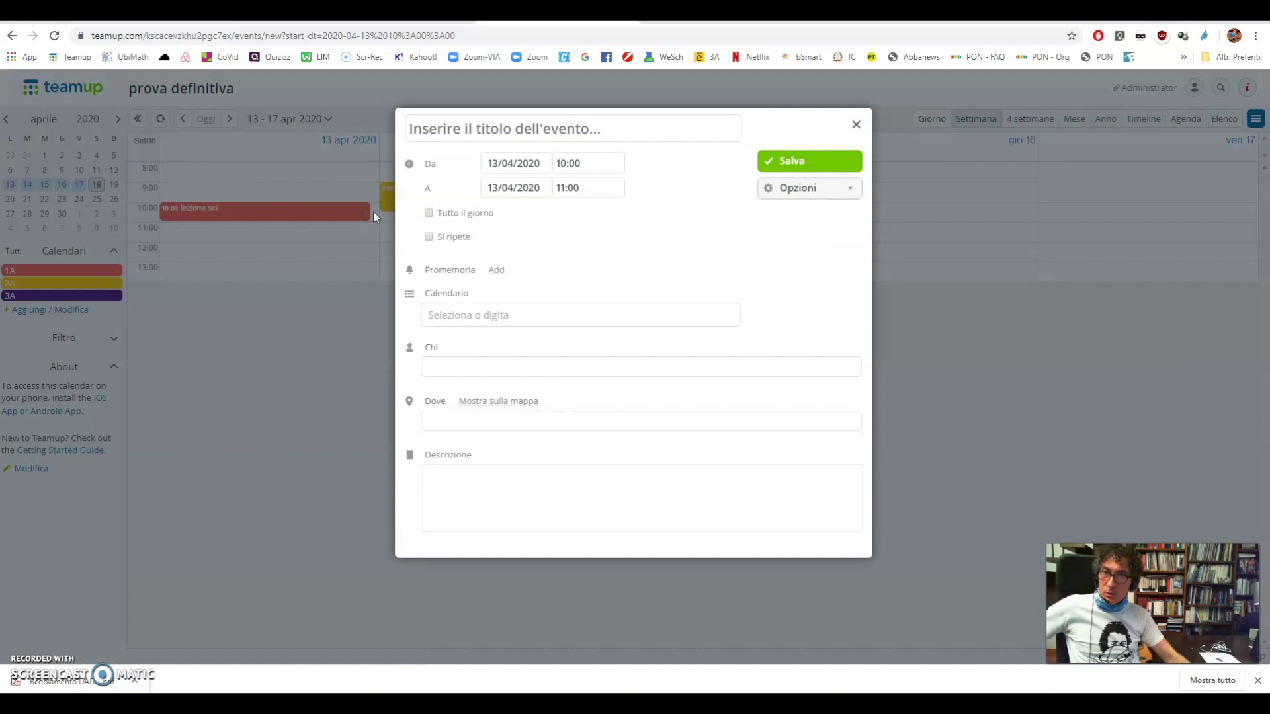
{"action": "type", "text": "lezio"}
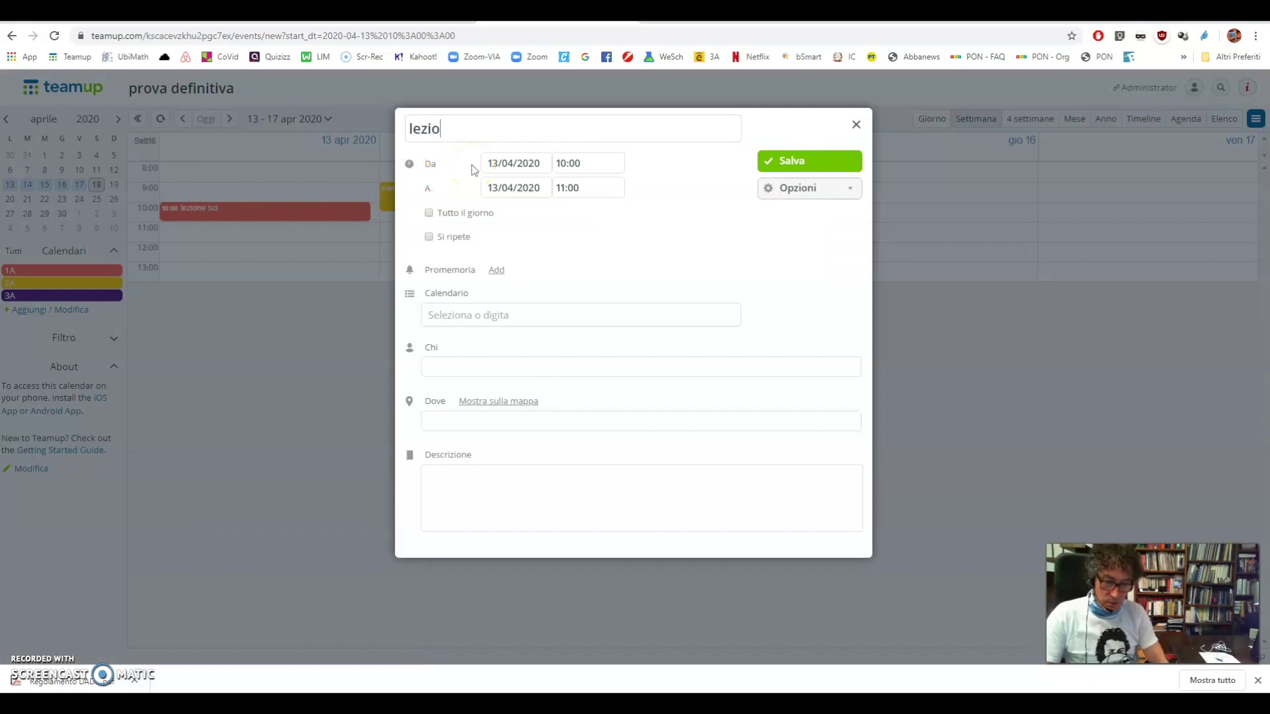
{"action": "type", "text": "n 3A"}
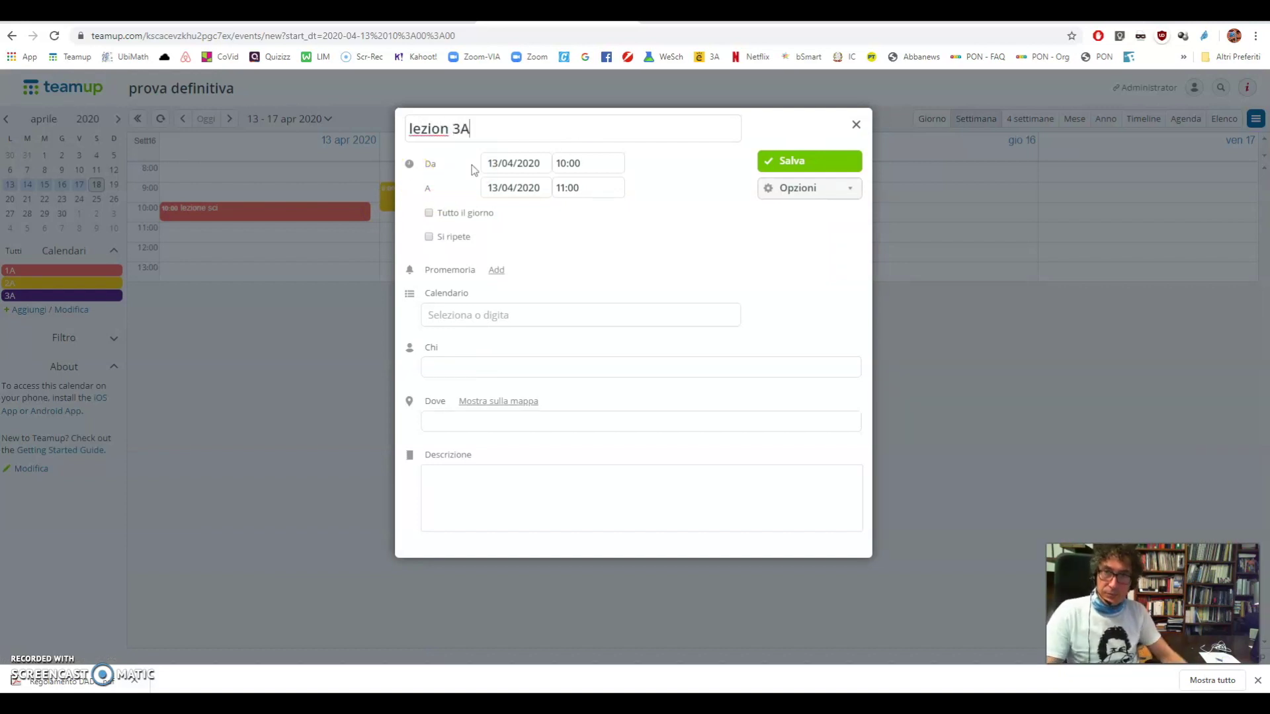
{"action": "left_click", "coordinate": [453, 318]}
{"action": "left_click", "coordinate": [466, 375]}
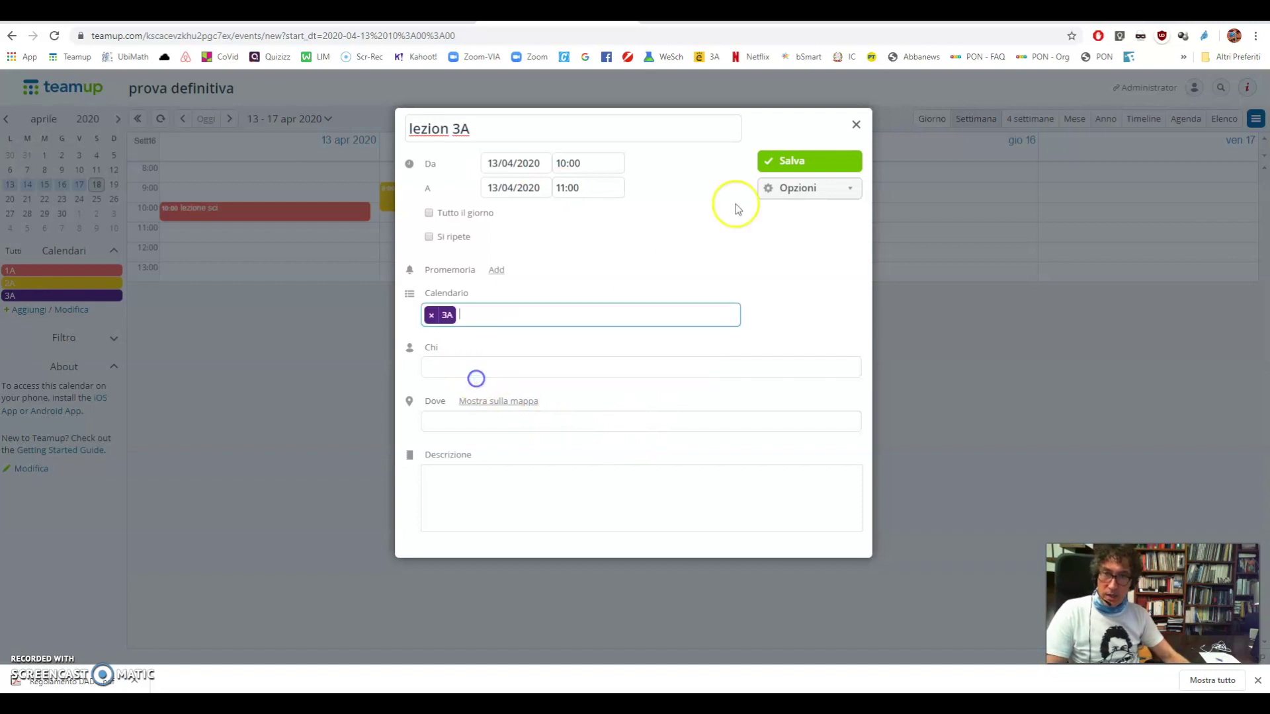
{"action": "left_click", "coordinate": [790, 162]}
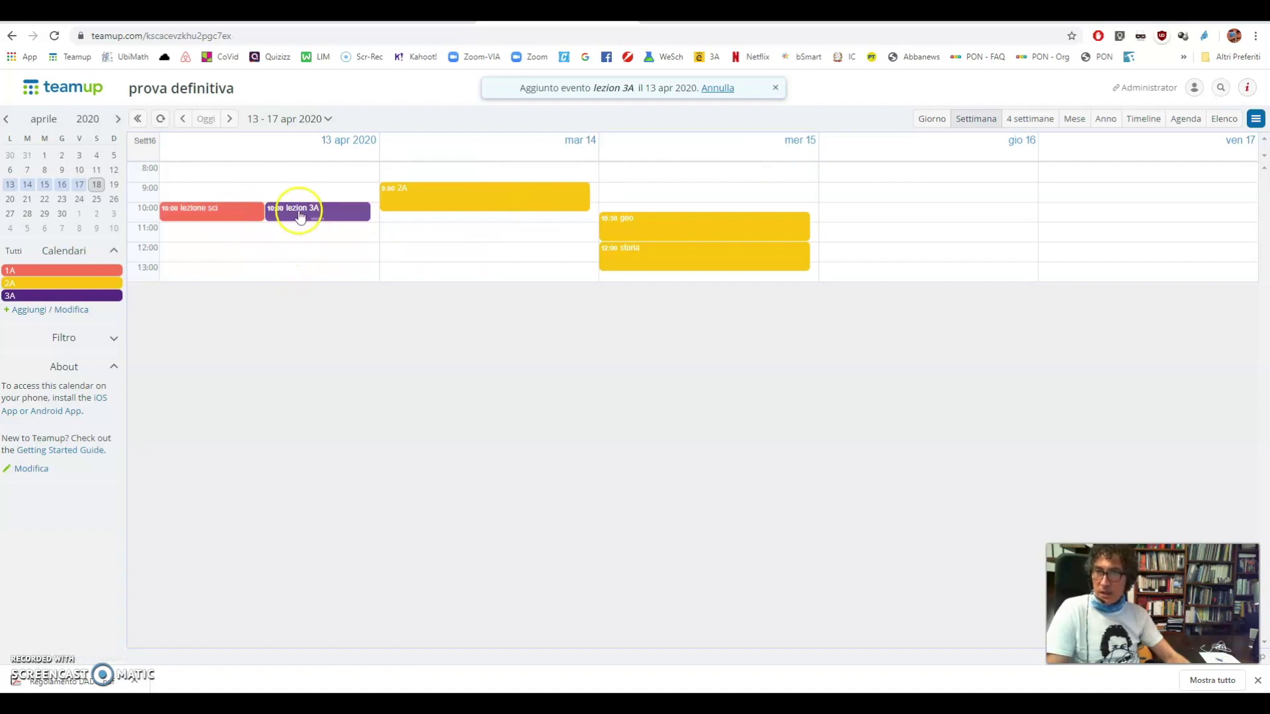
{"action": "mouse_move", "coordinate": [295, 220]}
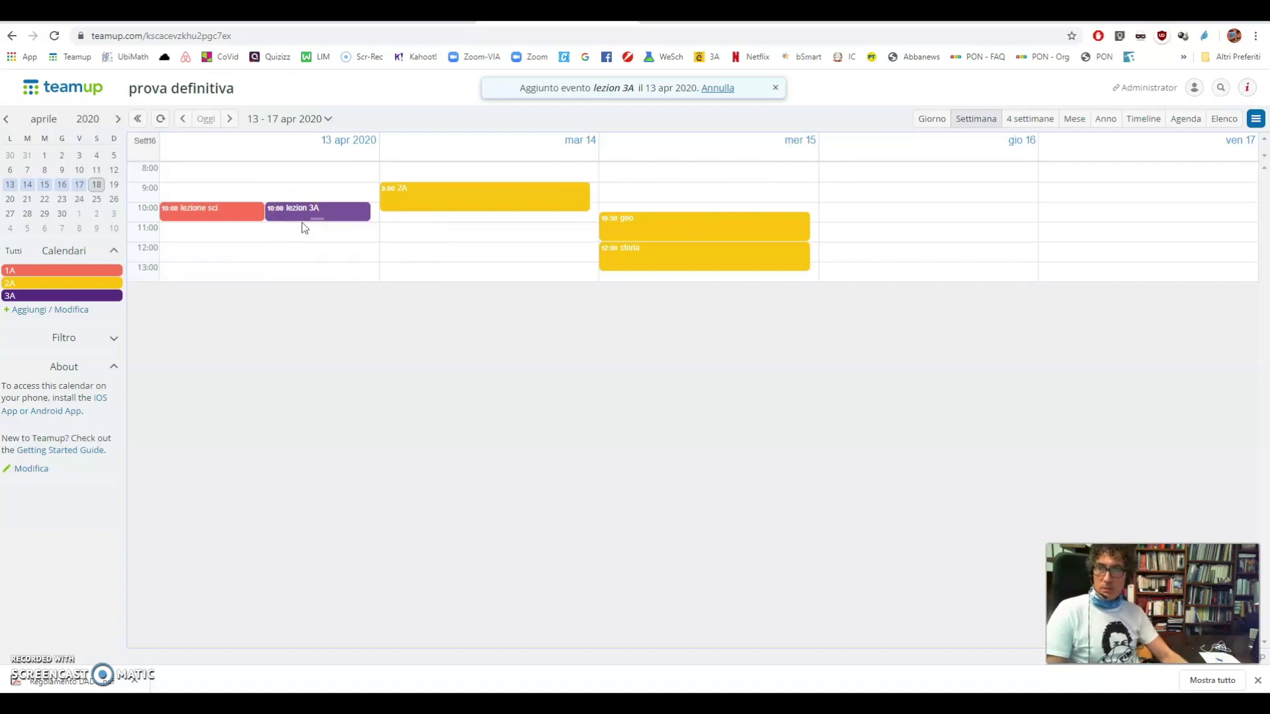
Change the title of Monday's lezione sci event to "lezione sci pinco" and save it
{"action": "left_click", "coordinate": [229, 215]}
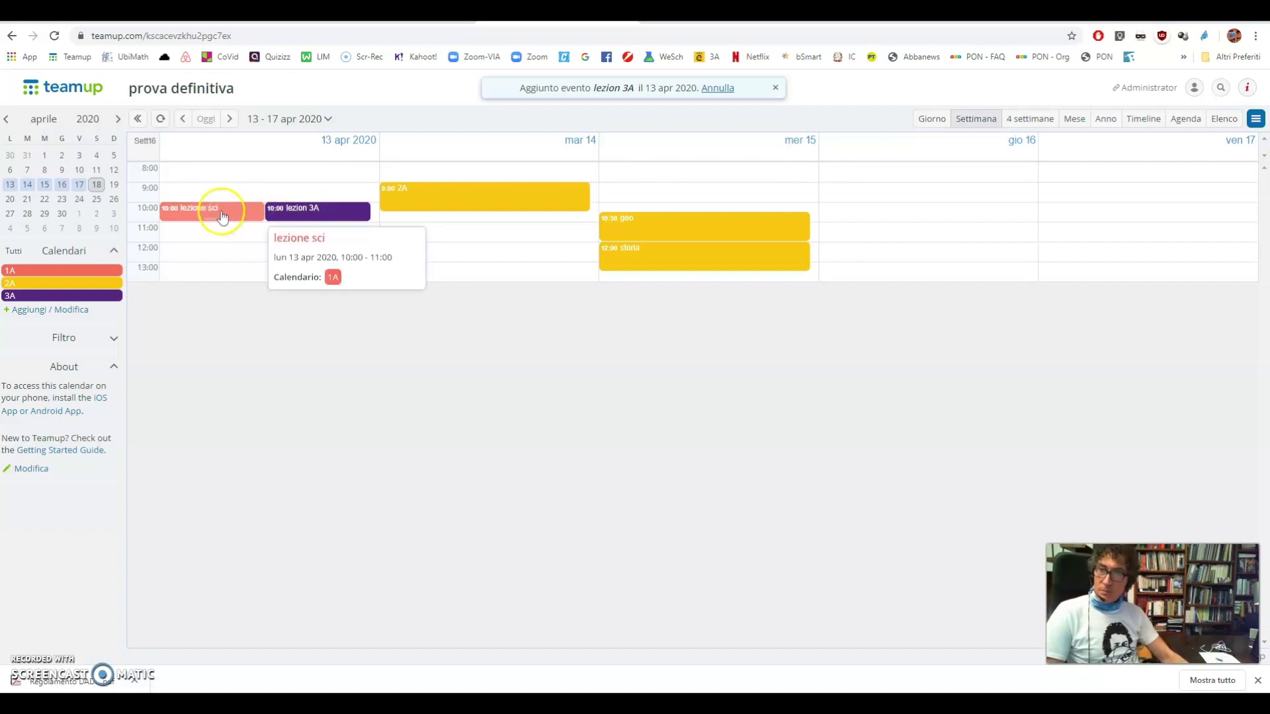
{"action": "left_click", "coordinate": [220, 216]}
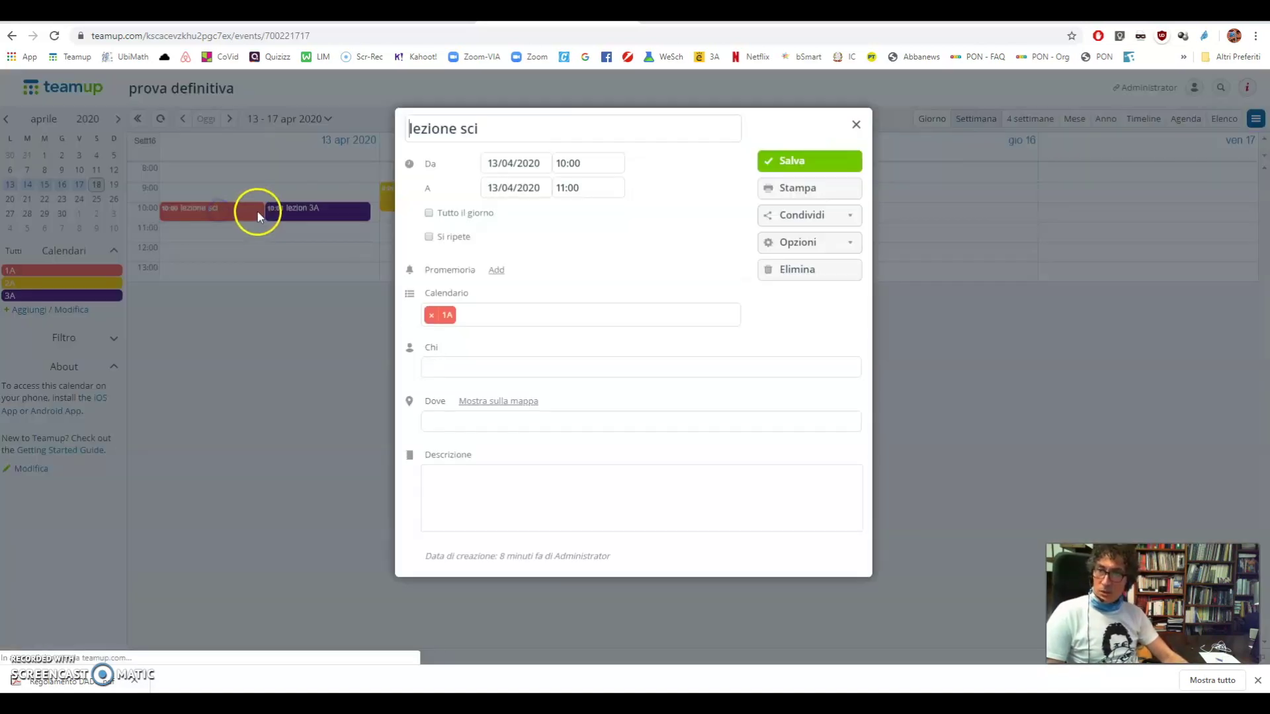
{"action": "left_click", "coordinate": [499, 132]}
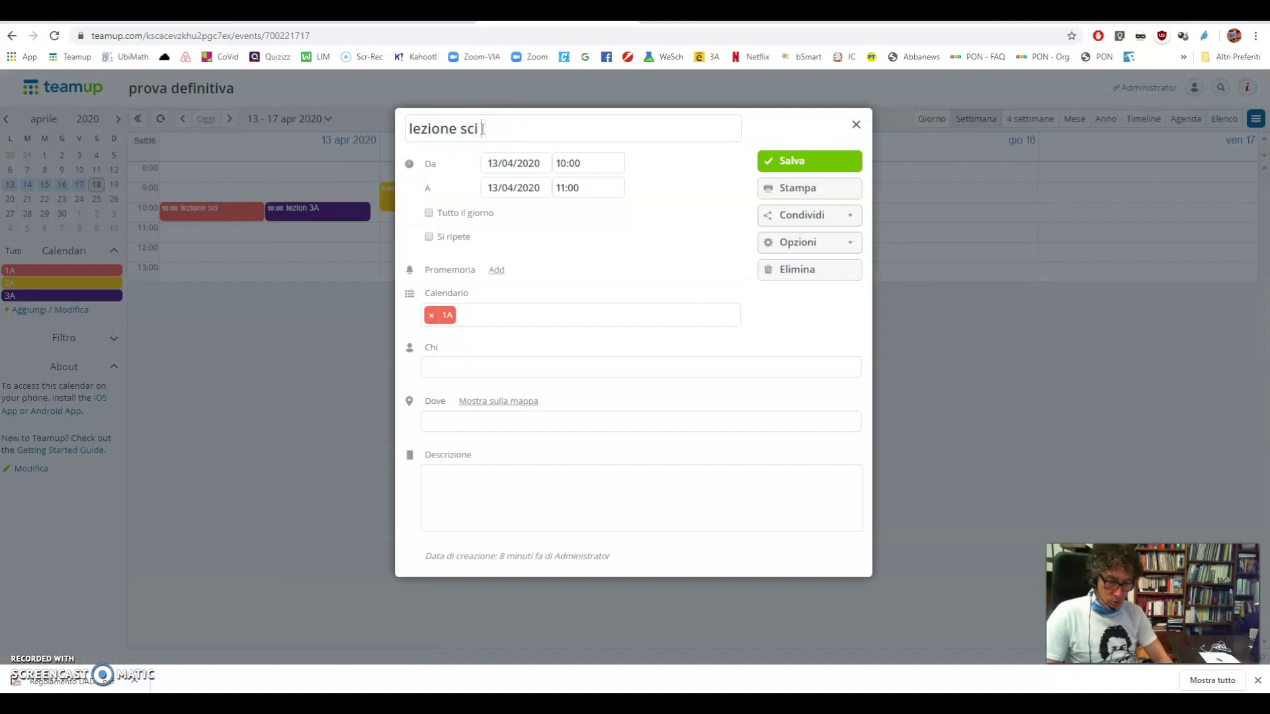
{"action": "key", "text": "Return"}
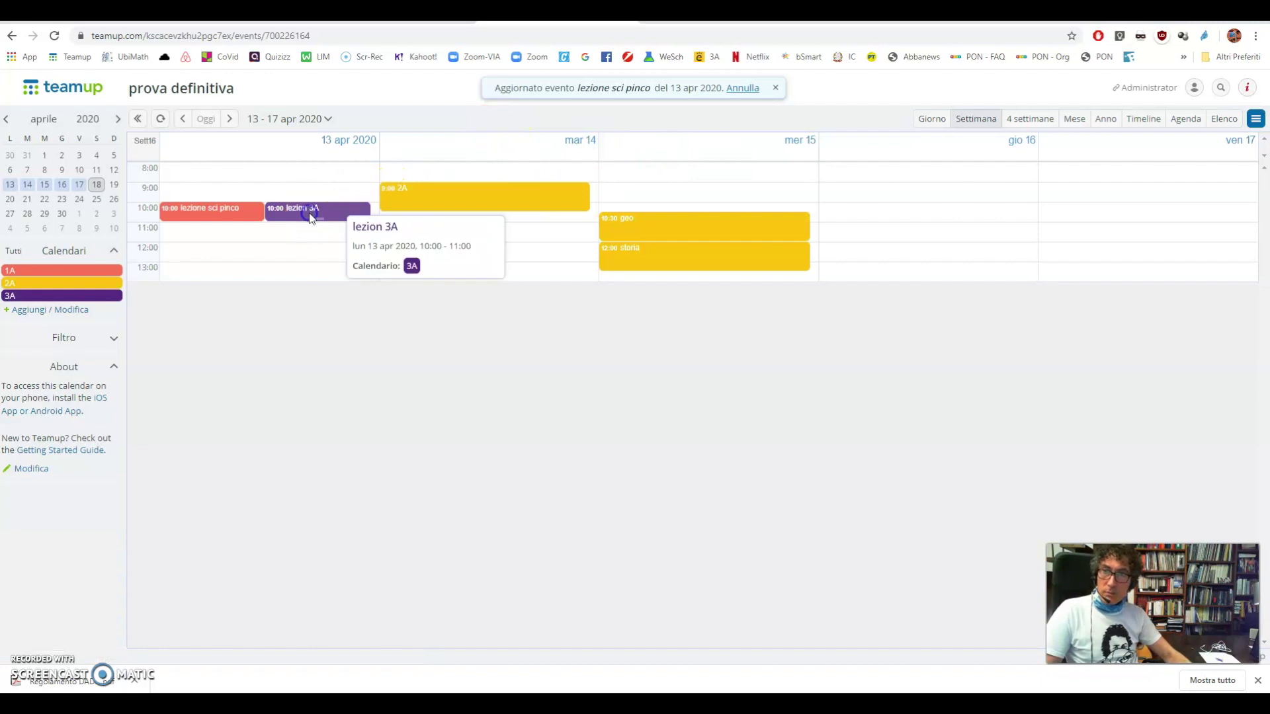
Change the title of Monday's lezion 3A event to "lezion 3A palla" and save it
{"action": "left_click", "coordinate": [310, 214]}
{"action": "left_click", "coordinate": [483, 127]}
{"action": "type", "text": "palla"}
{"action": "key", "text": "Return"}
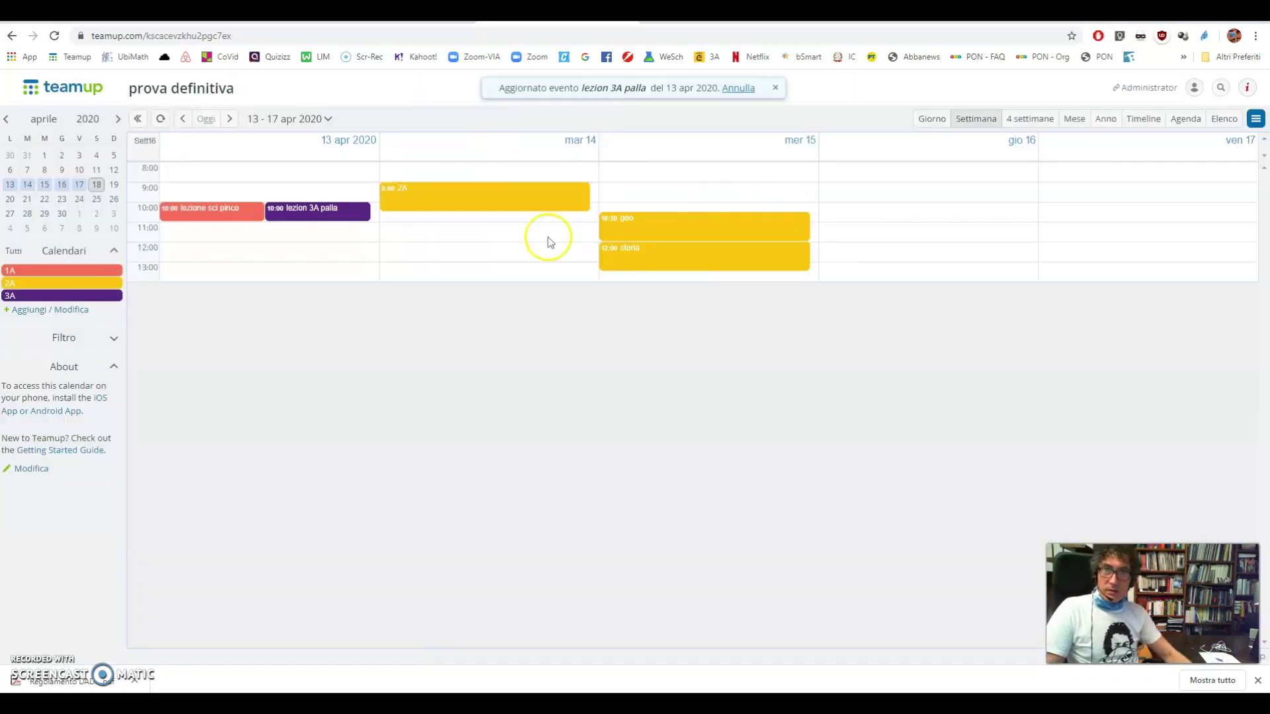
Append the teacher's first name to the title of Tuesday's 2A event and save it
{"action": "left_click", "coordinate": [431, 190]}
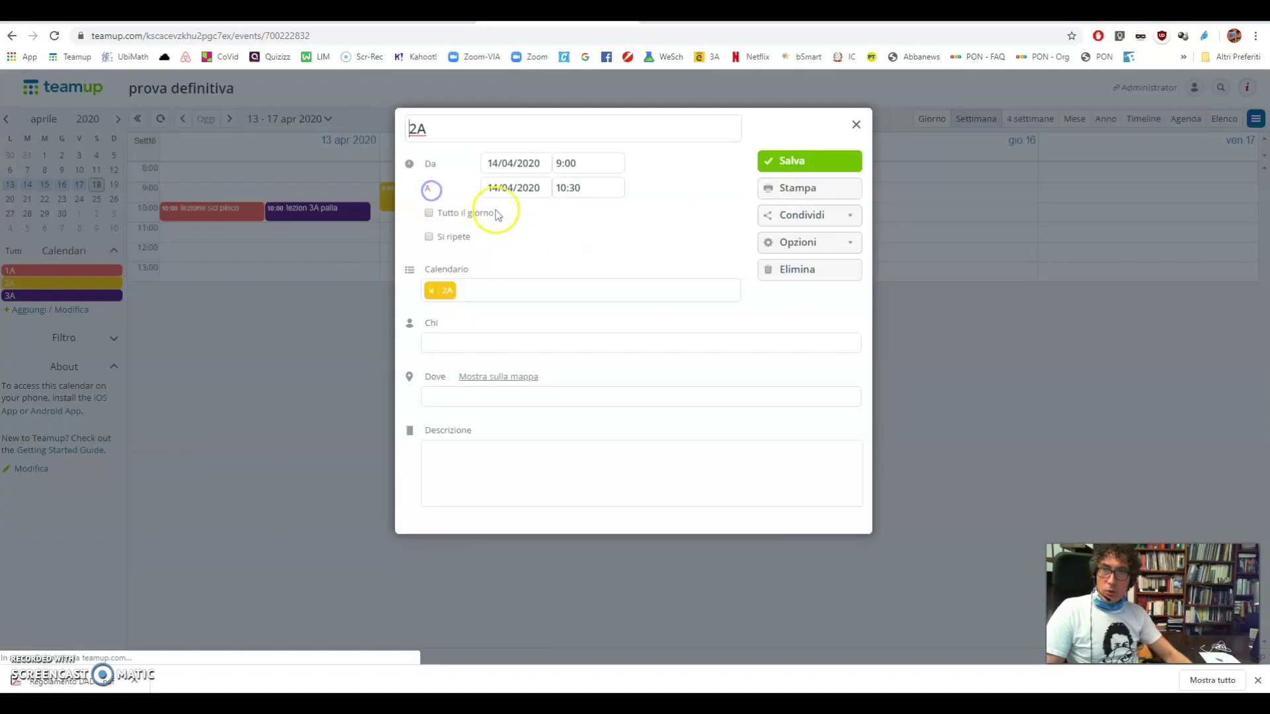
{"action": "left_click", "coordinate": [465, 130]}
{"action": "type", "text": "gigi"}
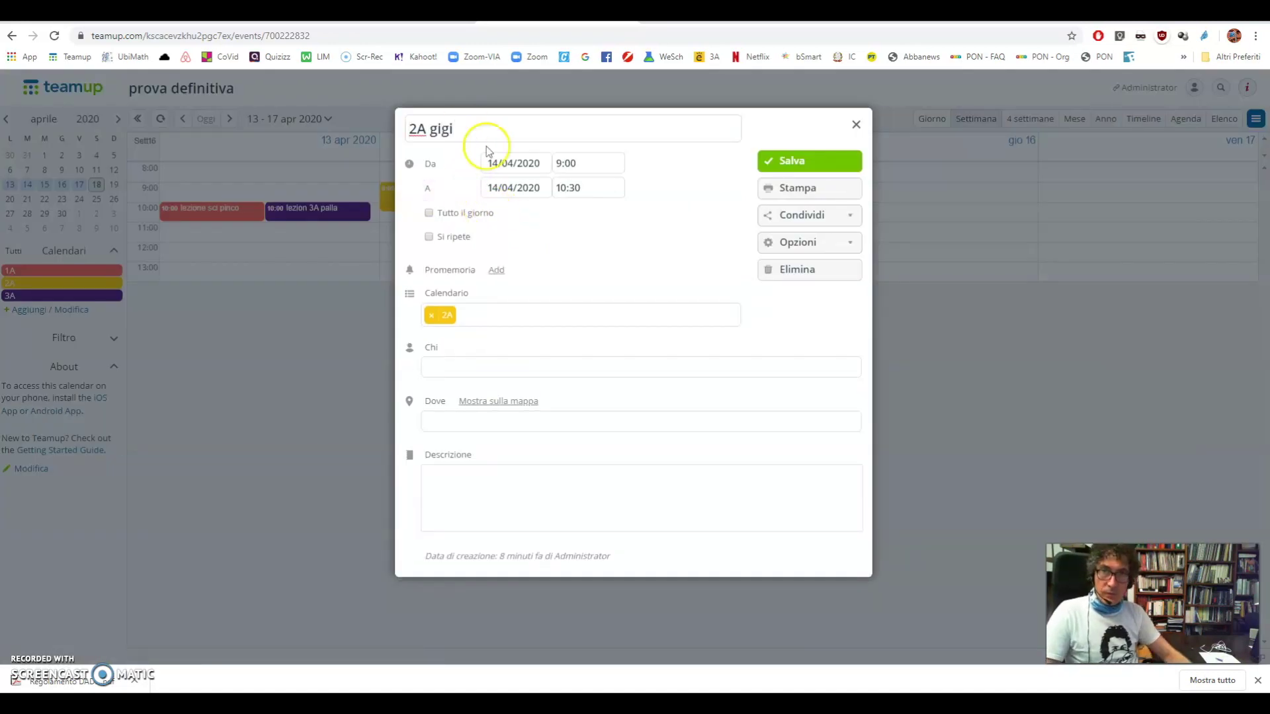
{"action": "left_click", "coordinate": [834, 162]}
Append the same teacher's first name to the title of Wednesday's geo event and save it
{"action": "left_click", "coordinate": [669, 229]}
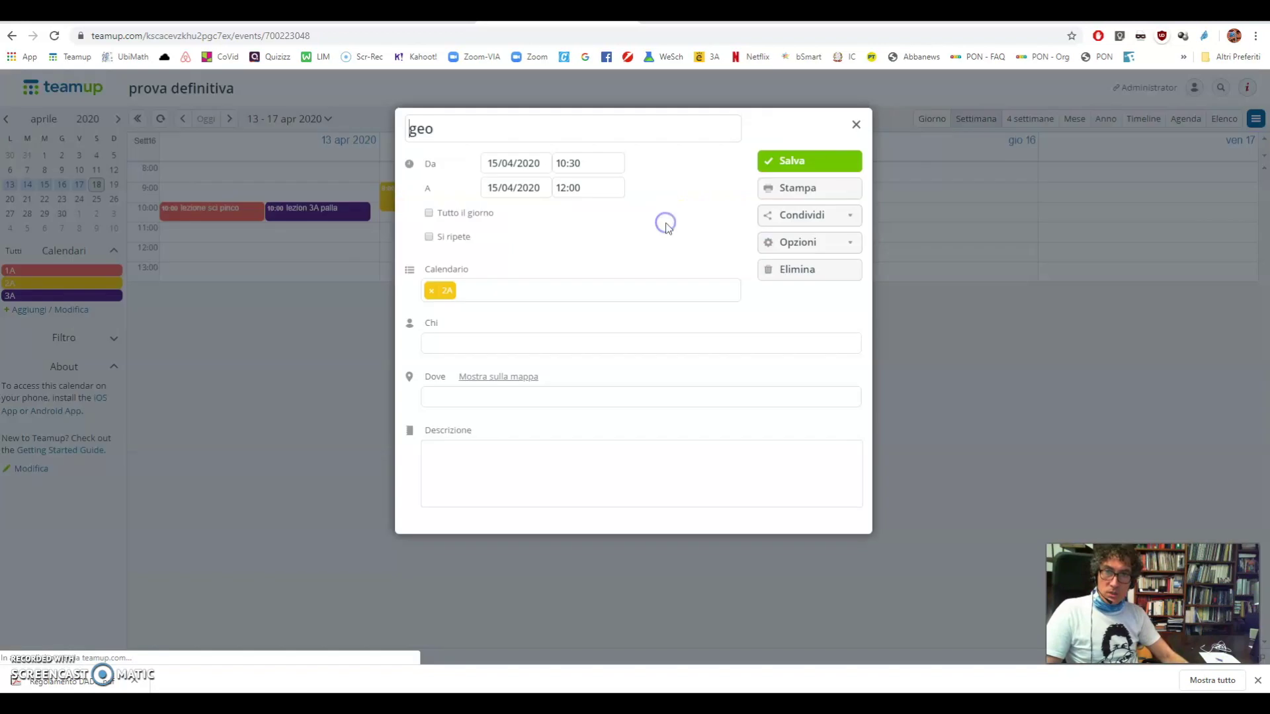
{"action": "left_click", "coordinate": [476, 134]}
{"action": "type", "text": "gigi"}
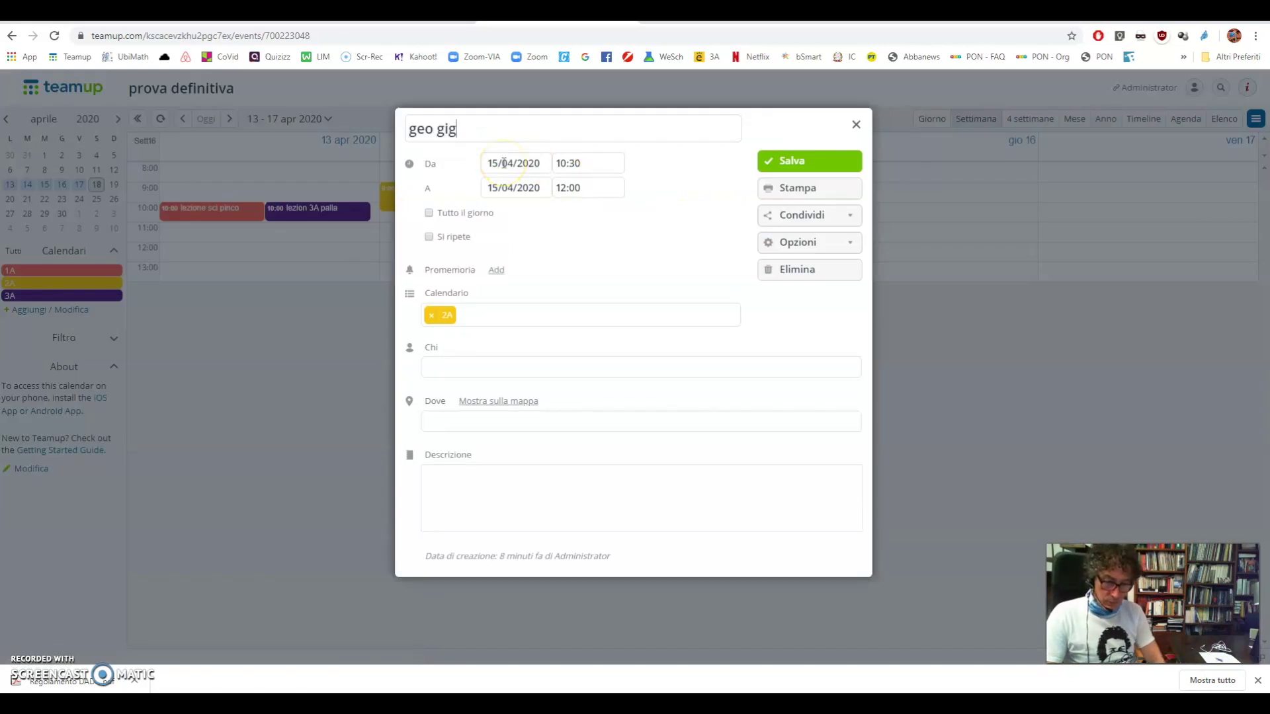
{"action": "key", "text": "Return"}
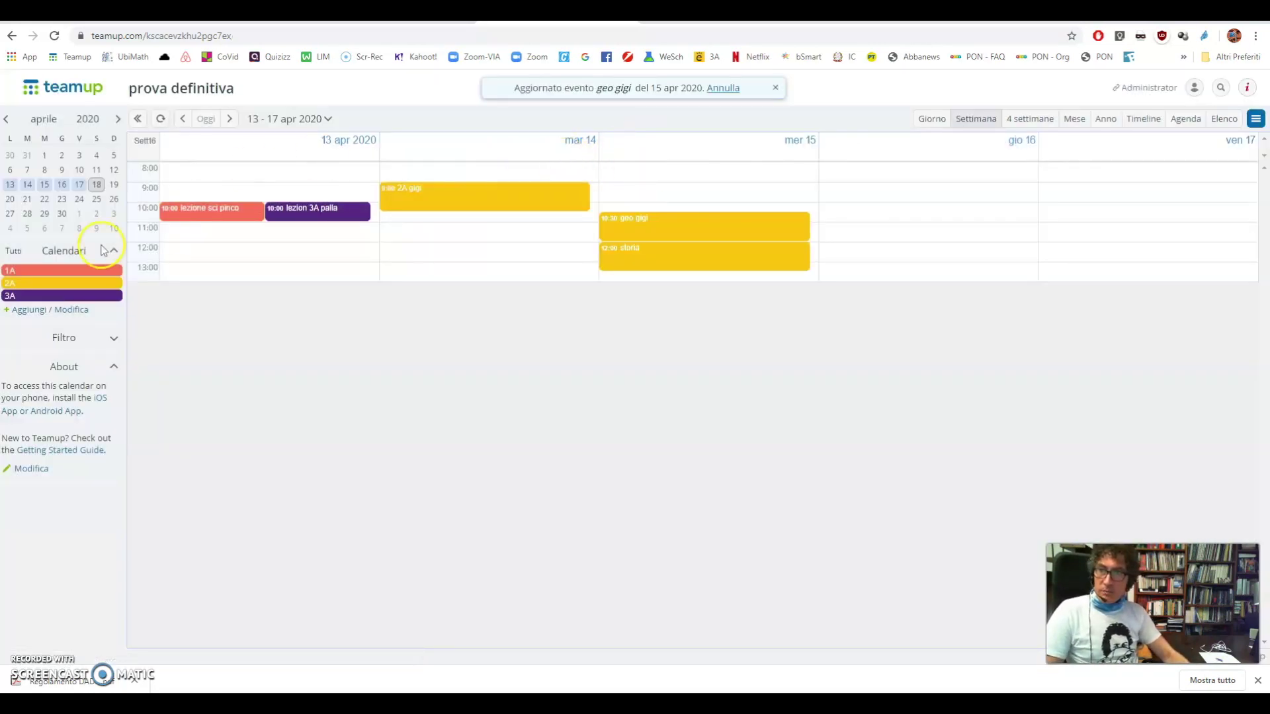
Filter the week's events by the teacher's first name, and replace the filter term with "palla"
{"action": "left_click", "coordinate": [111, 339]}
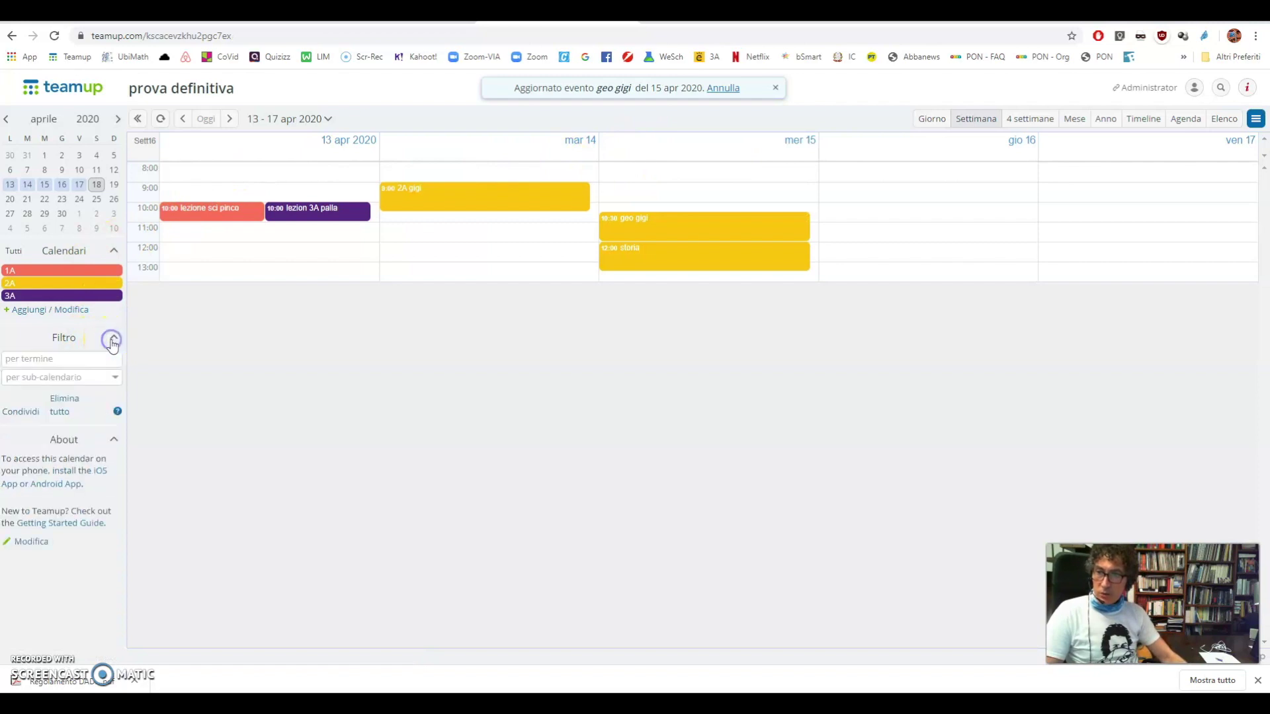
{"action": "left_click", "coordinate": [41, 360]}
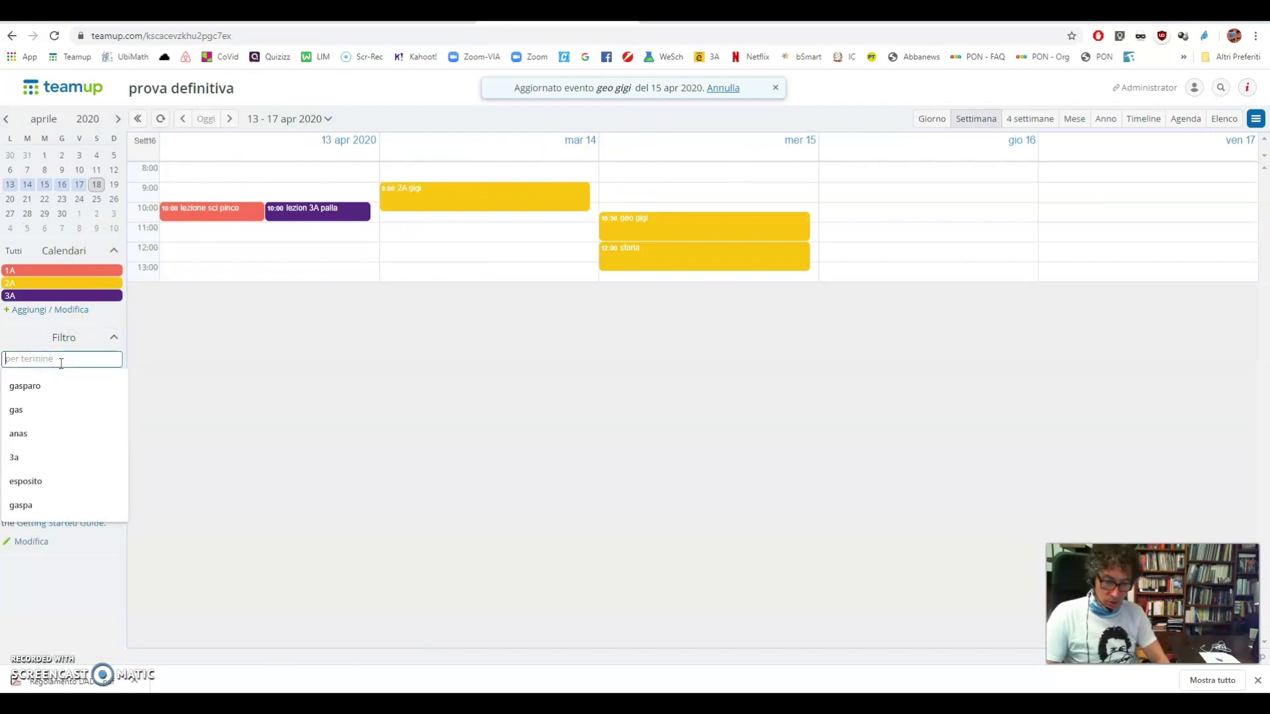
{"action": "type", "text": "gigi"}
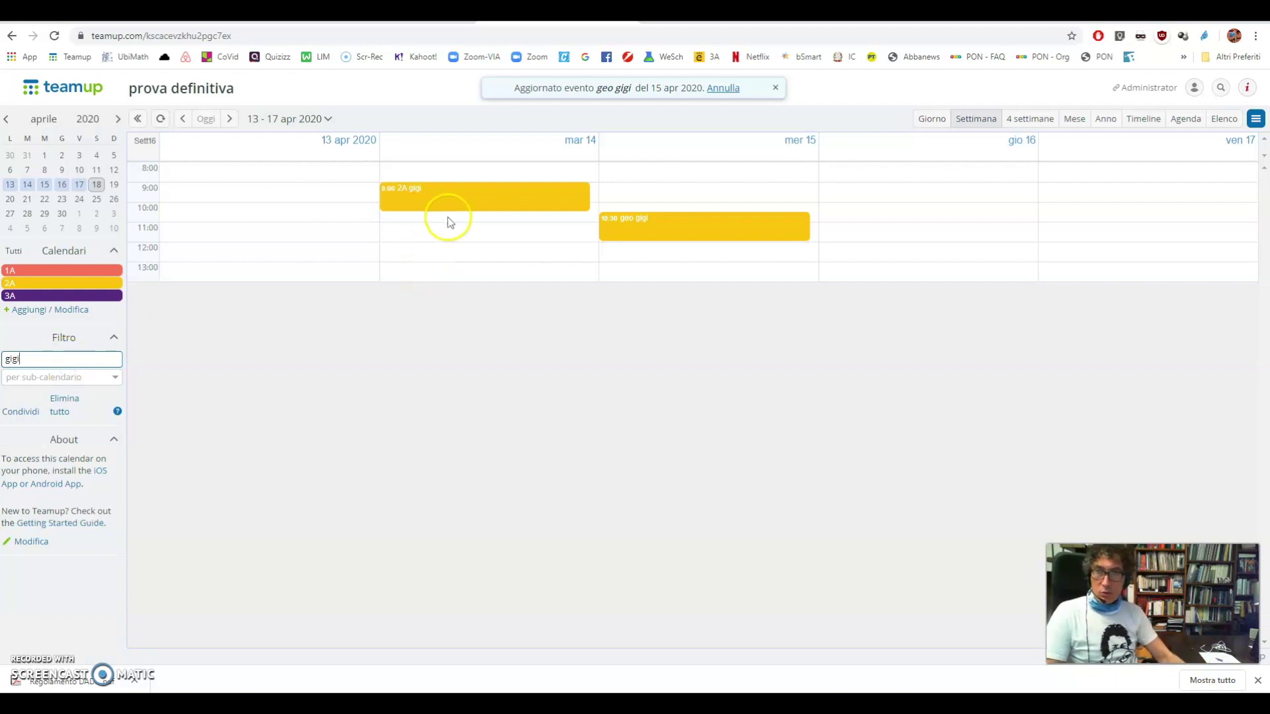
{"action": "mouse_move", "coordinate": [645, 228]}
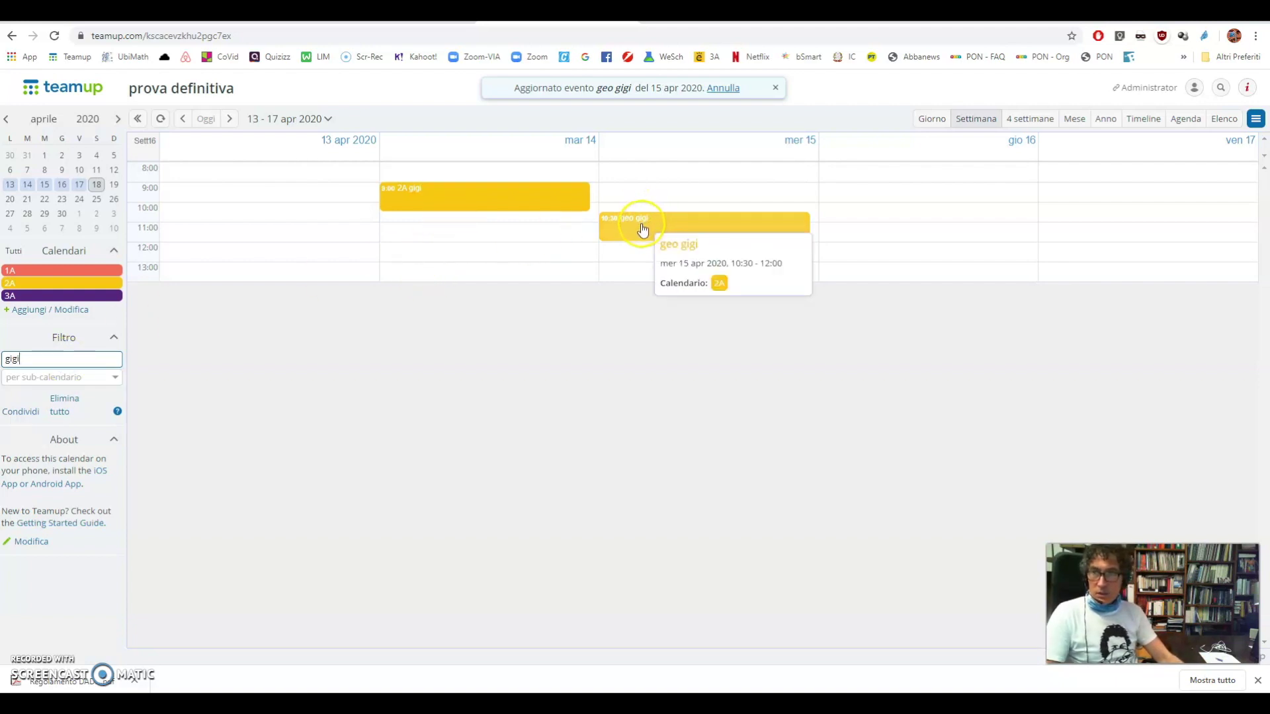
{"action": "double_click", "coordinate": [34, 359]}
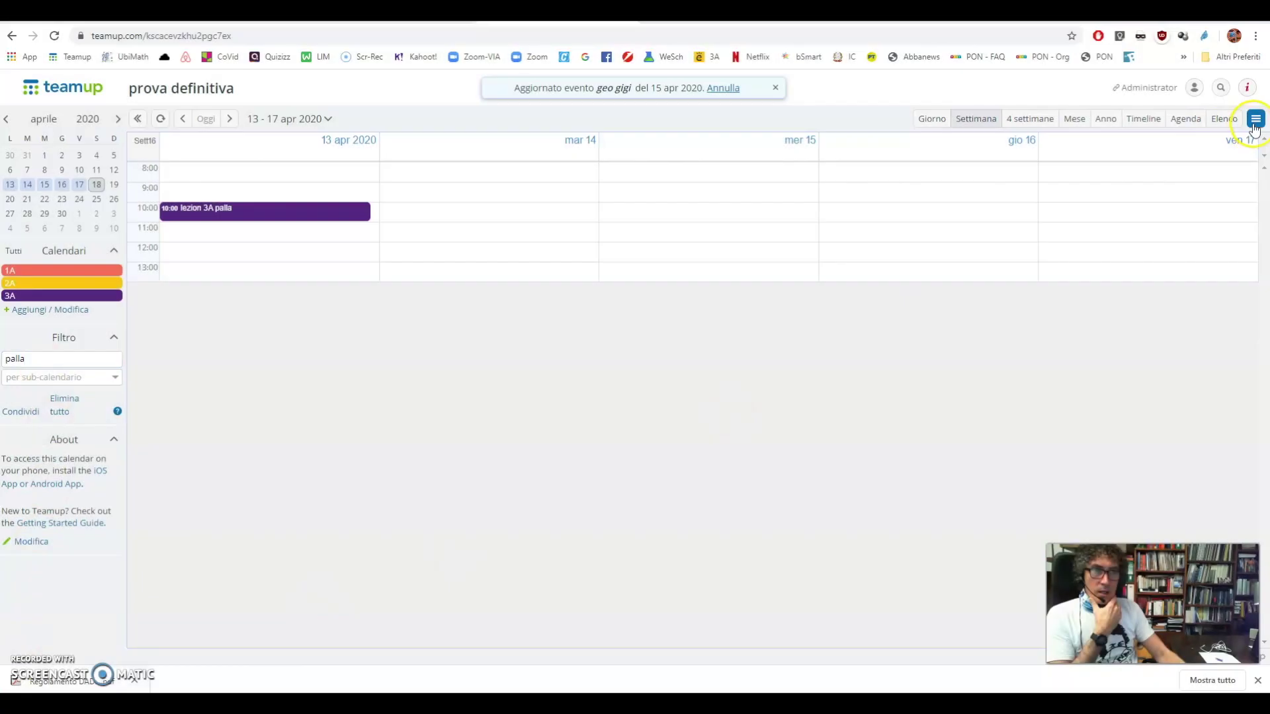
Open the calendar's general settings and examine the existing access links and permissions for sharing
{"action": "left_click", "coordinate": [1254, 121]}
{"action": "left_click", "coordinate": [1165, 138]}
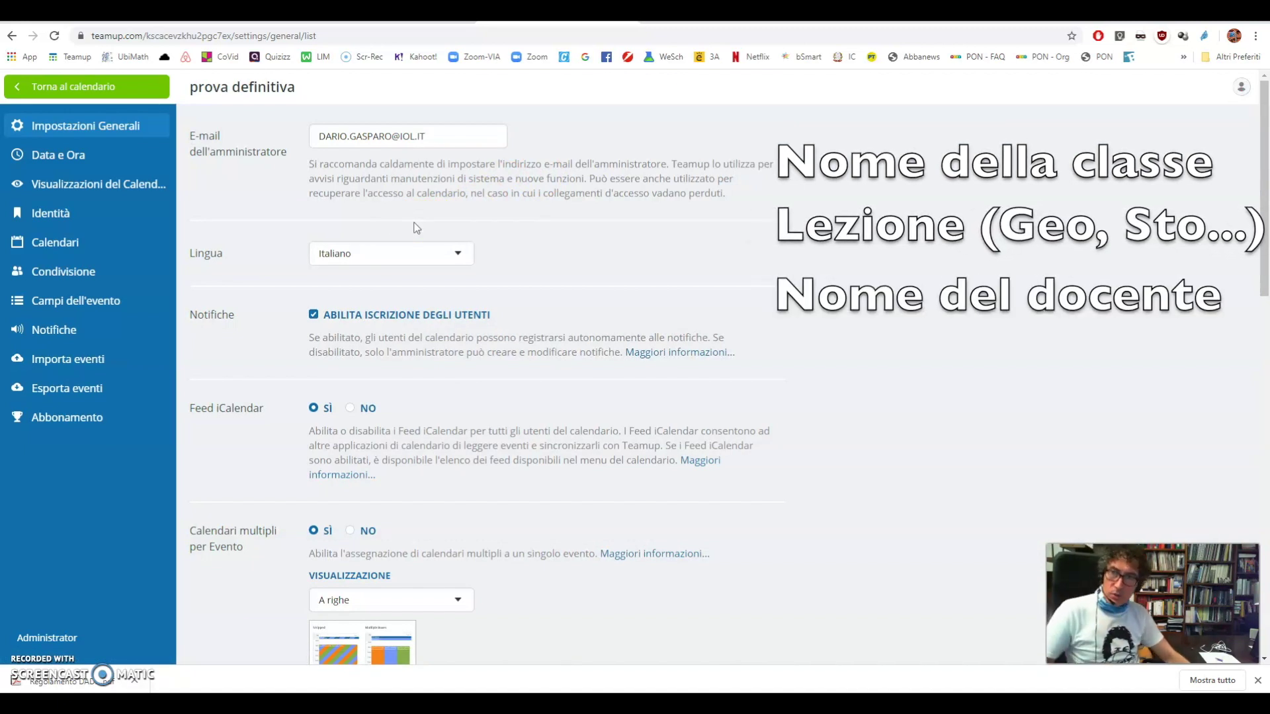
{"action": "left_click", "coordinate": [274, 219]}
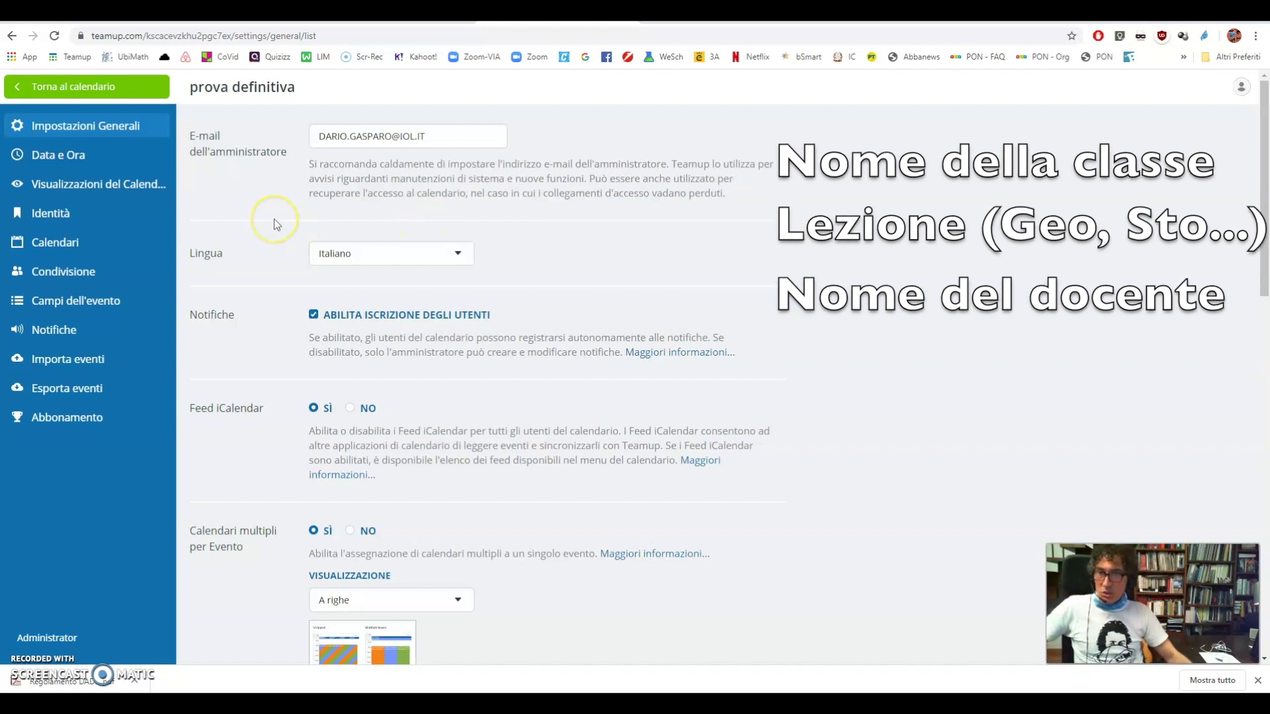
{"action": "left_click", "coordinate": [91, 274]}
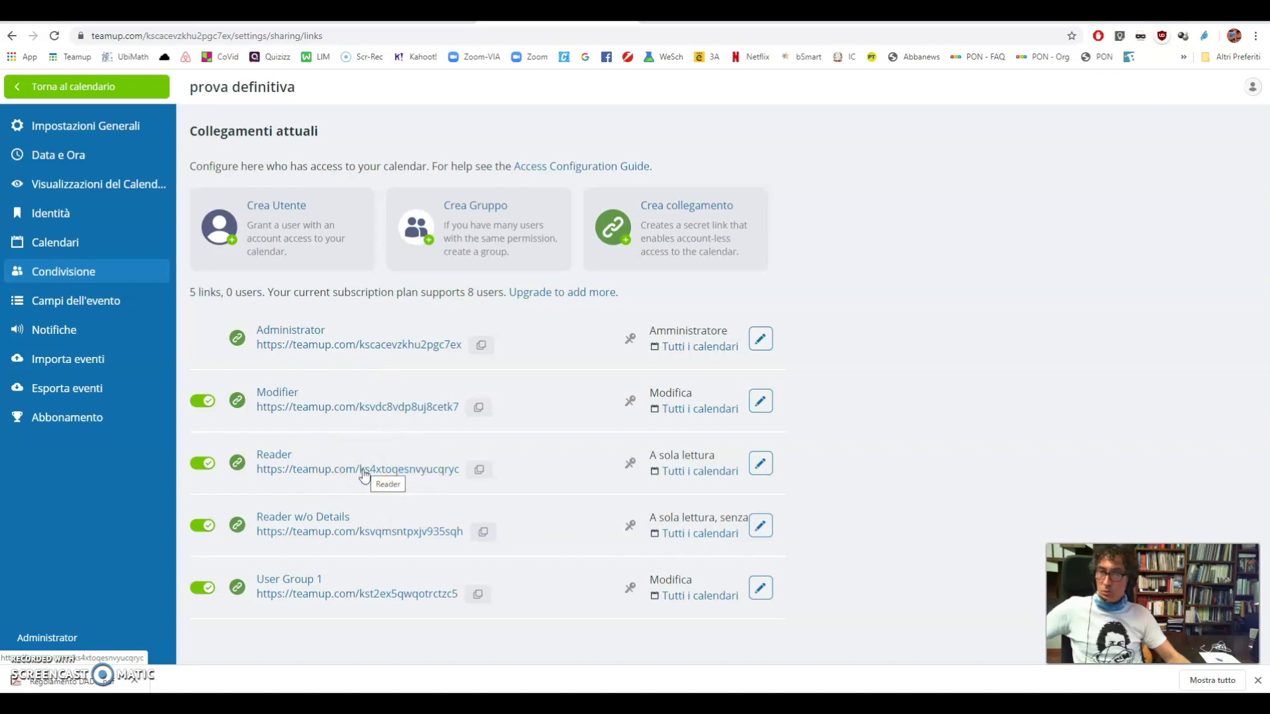
Rename the predefined event field Dove as "compiti" and save the change
{"action": "left_click", "coordinate": [98, 303]}
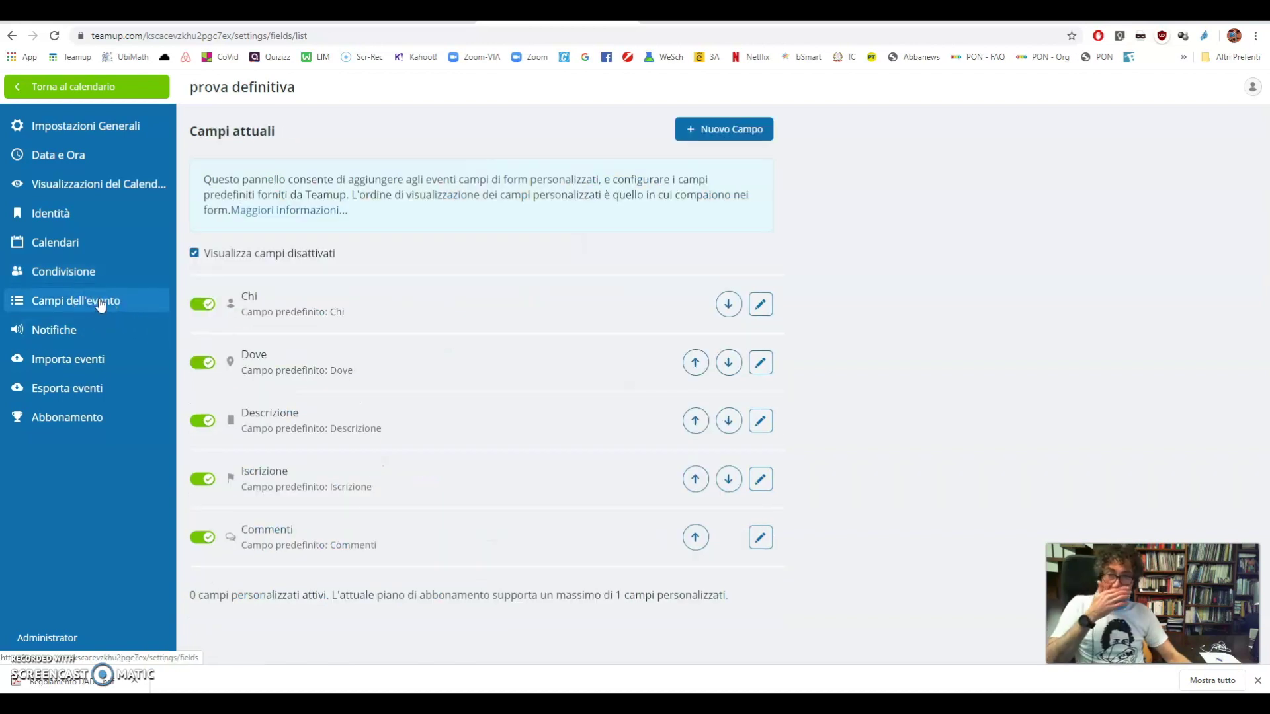
{"action": "left_click", "coordinate": [276, 301]}
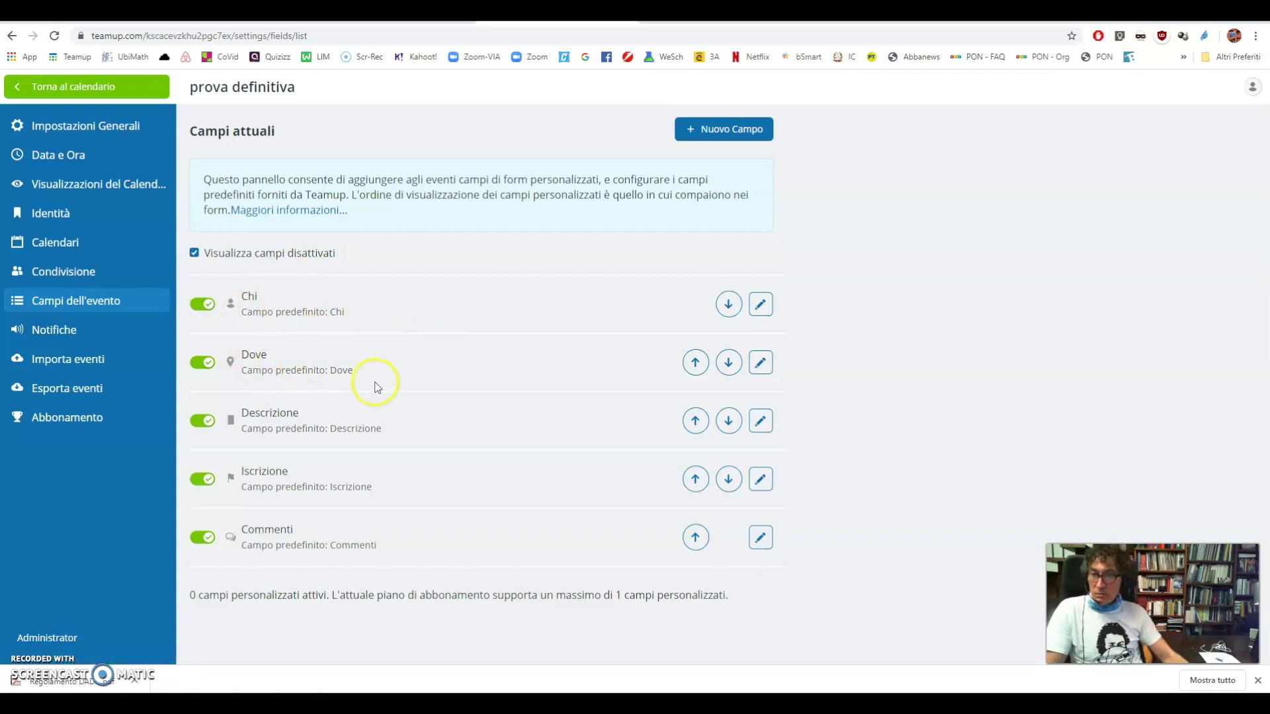
{"action": "left_click", "coordinate": [761, 363]}
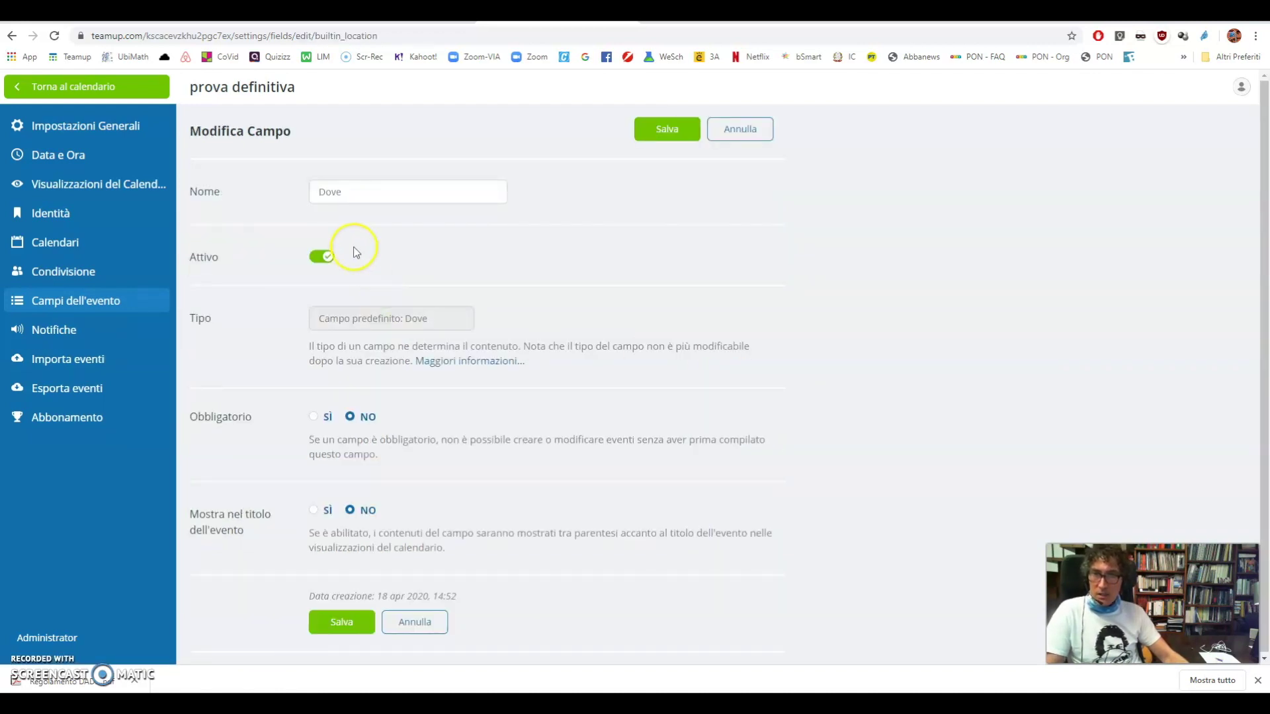
{"action": "left_click", "coordinate": [354, 192]}
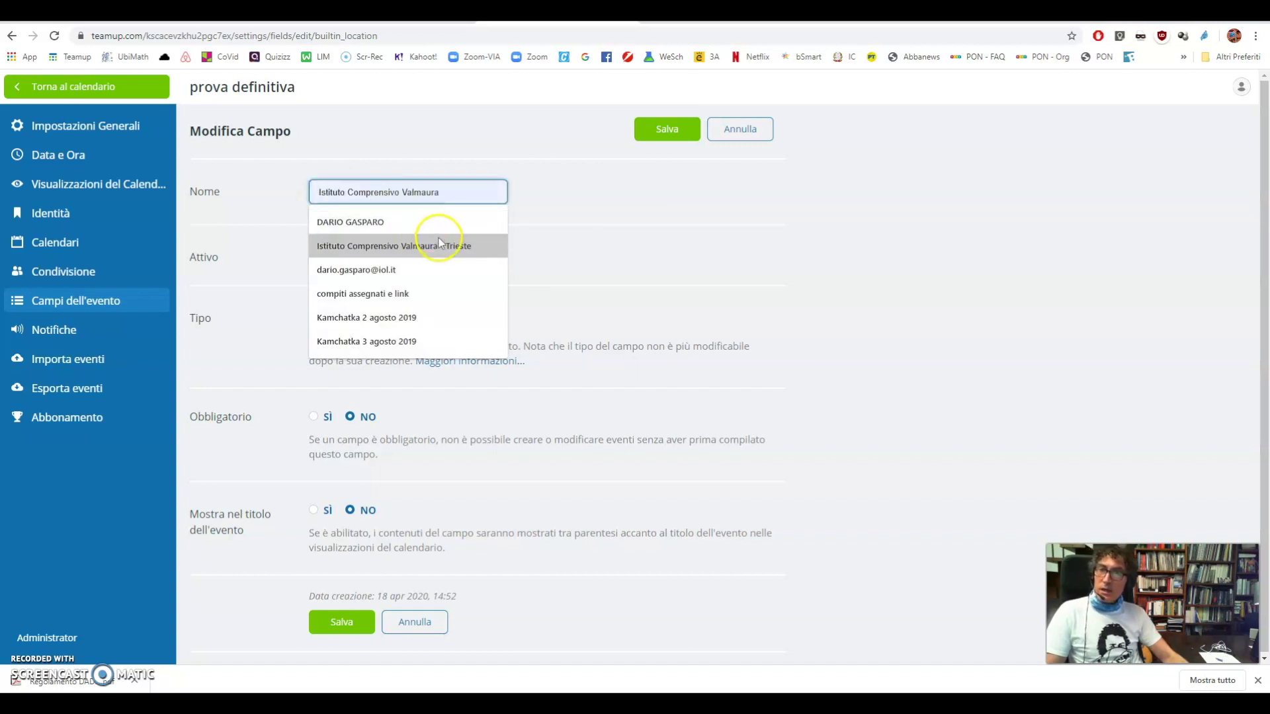
{"action": "type", "text": "compiti"}
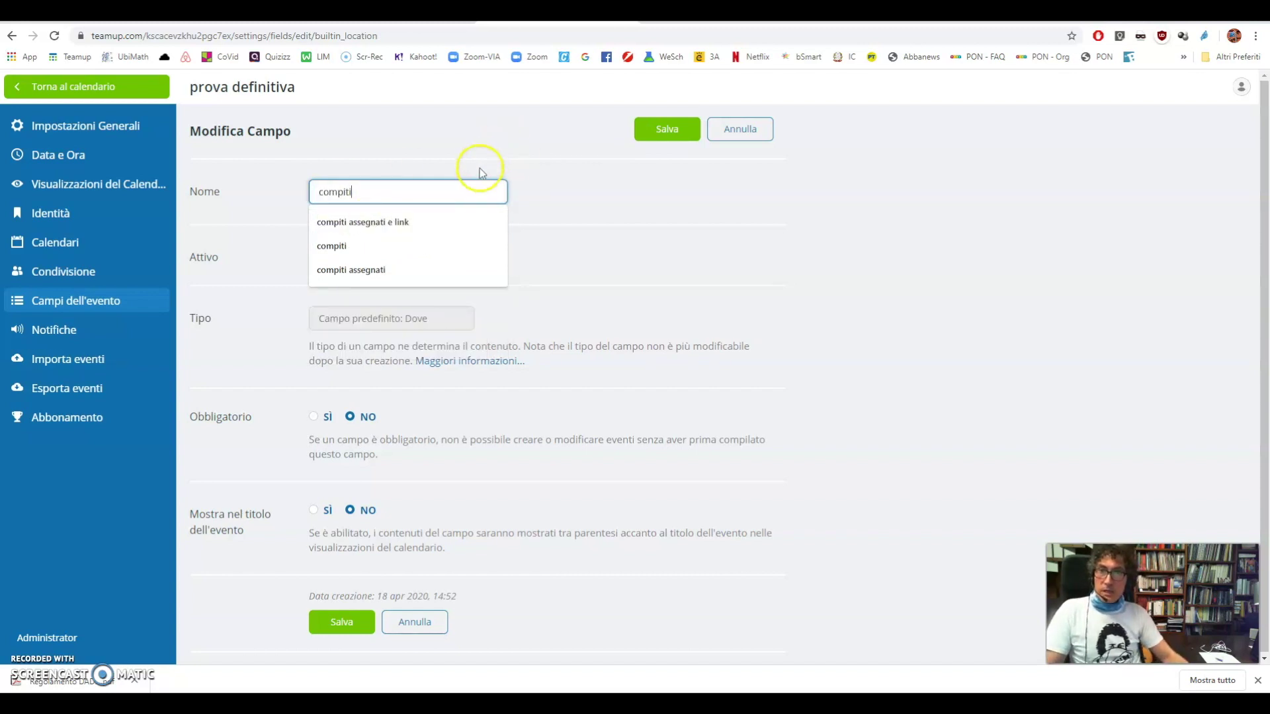
{"action": "left_click", "coordinate": [655, 135]}
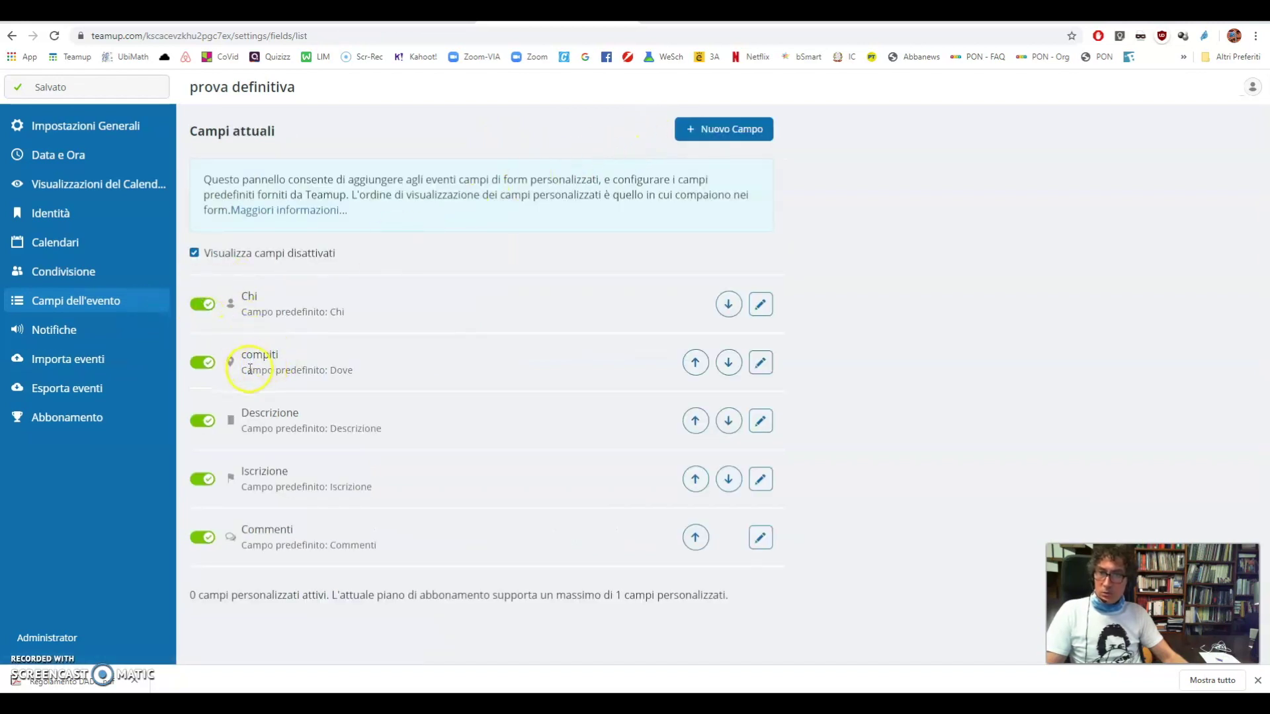
Reorder the event fields so that Descrizione comes first and compiti second, ahead of Chi
{"action": "left_click", "coordinate": [729, 367]}
{"action": "left_click", "coordinate": [695, 363]}
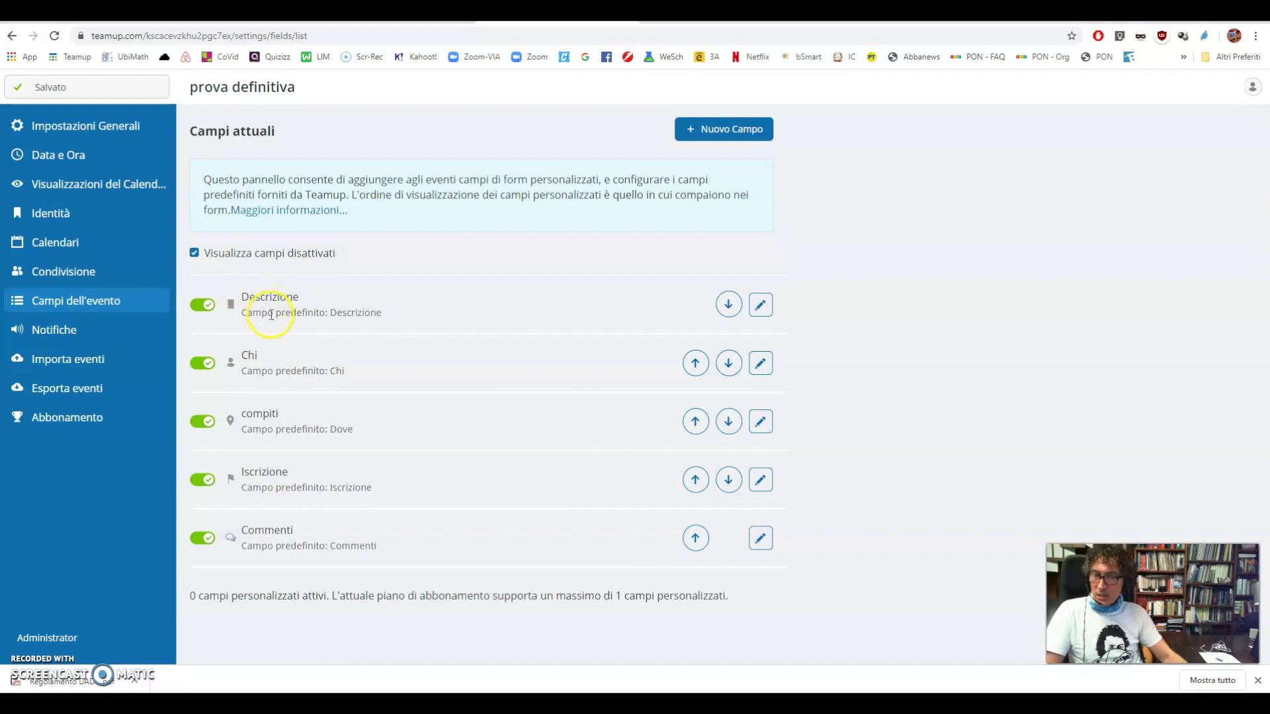
{"action": "left_click", "coordinate": [695, 421]}
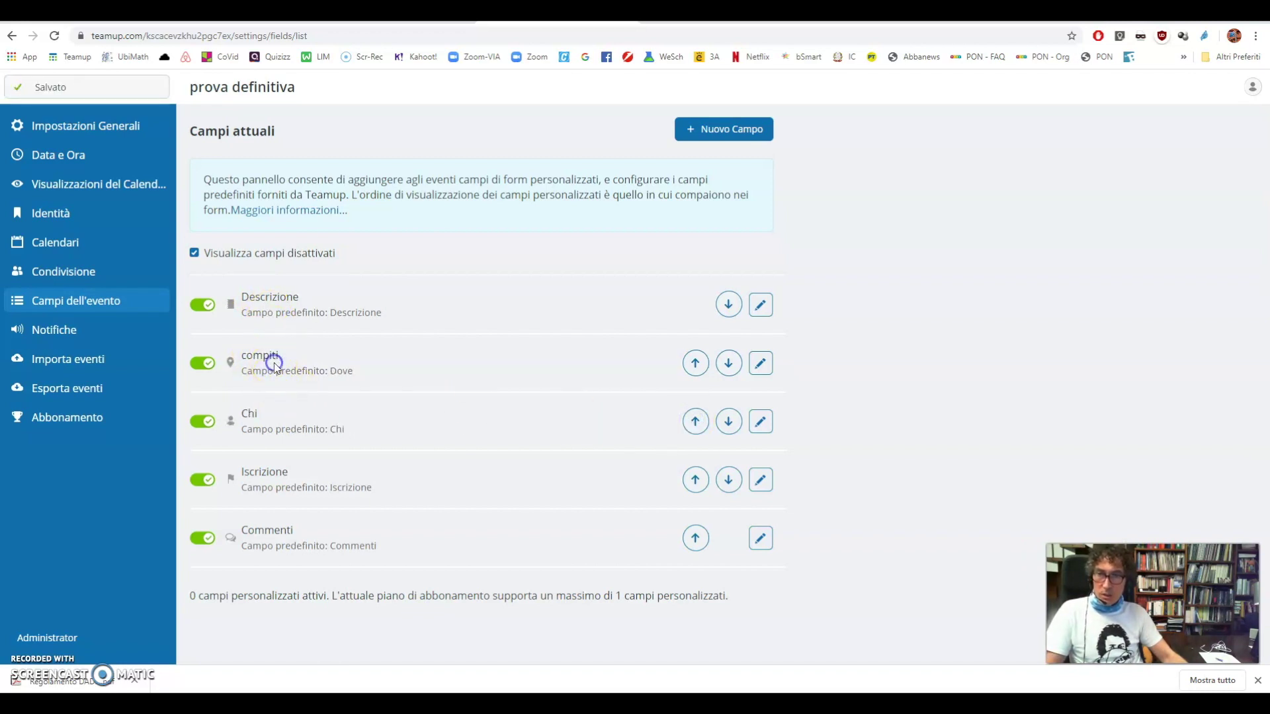
Open the compiti field for editing and examine its mandatory and show-in-title options
{"action": "left_click", "coordinate": [760, 363]}
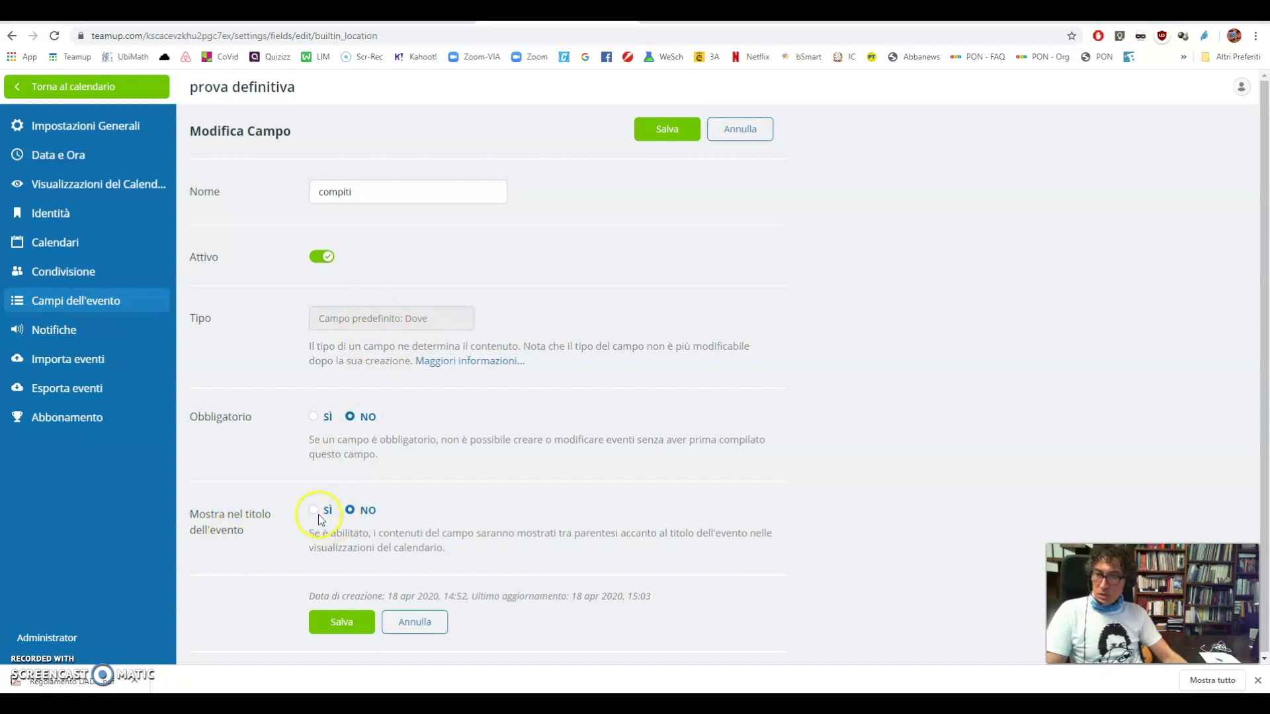
{"action": "scroll", "coordinate": [356, 538], "scroll_direction": "down", "scroll_amount": 1}
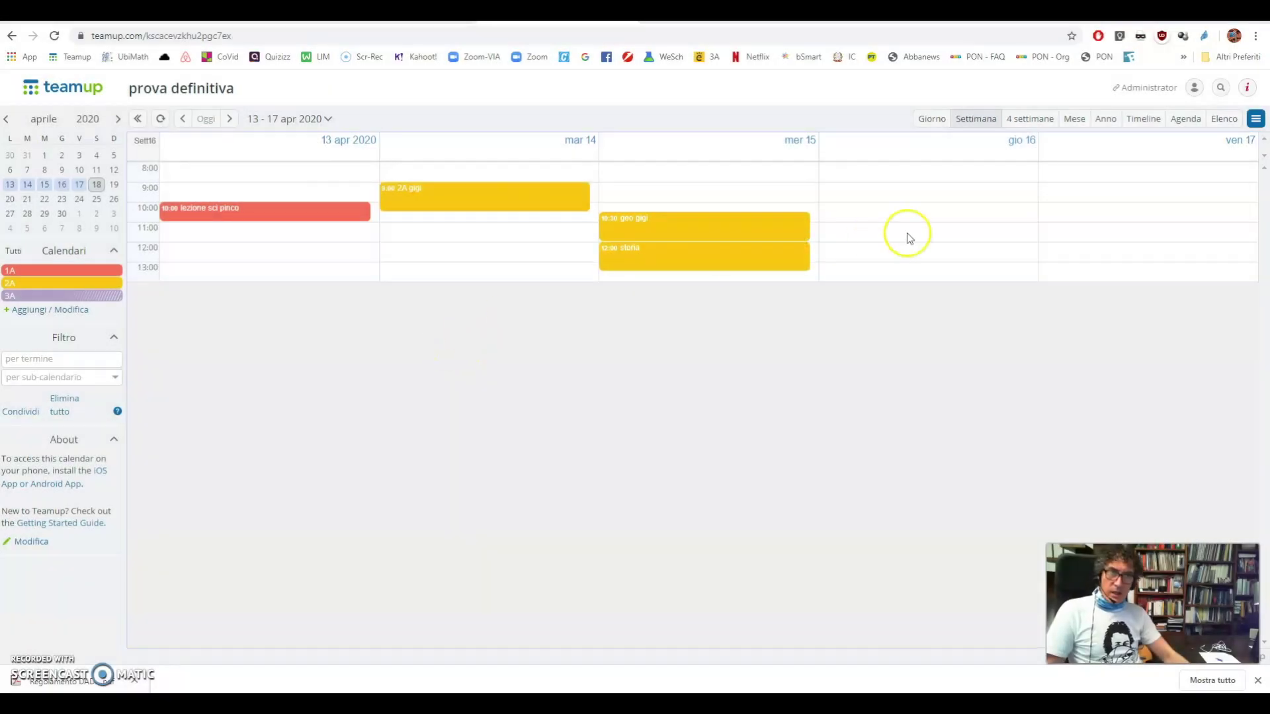
Create a new custom event field in the calendar settings and name it "vista"
{"action": "left_click", "coordinate": [1256, 119]}
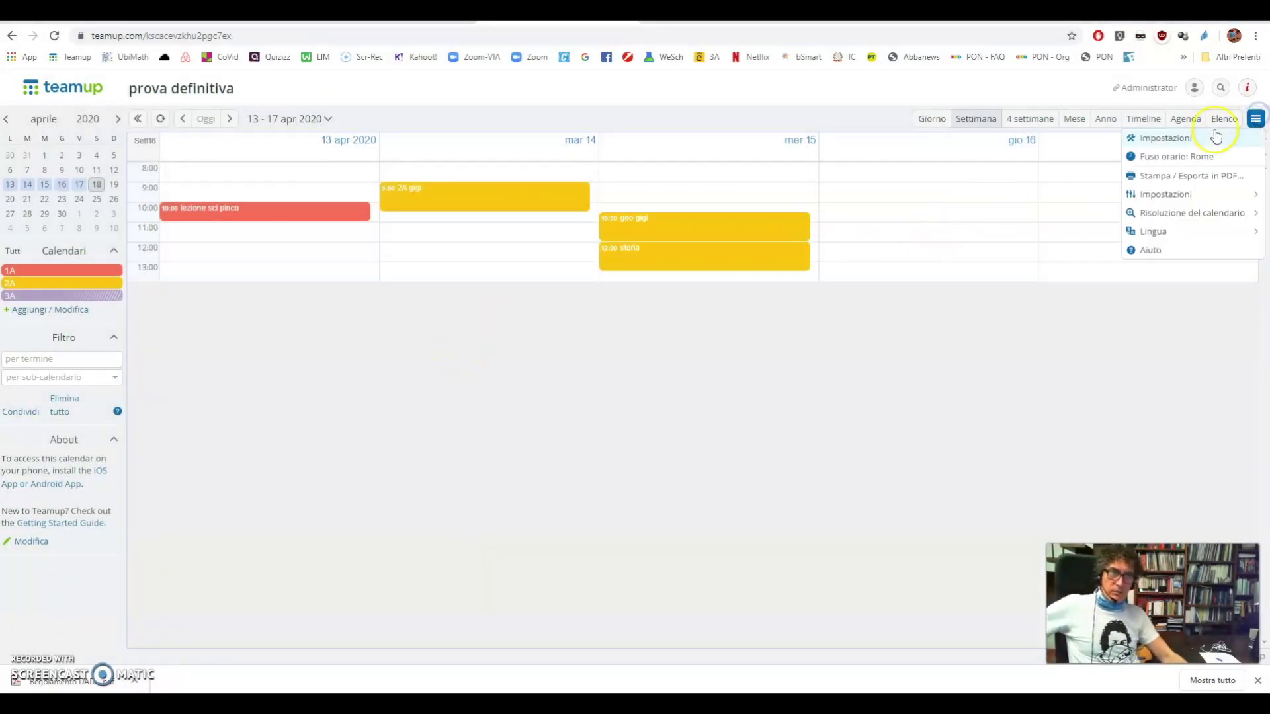
{"action": "left_click", "coordinate": [1158, 139]}
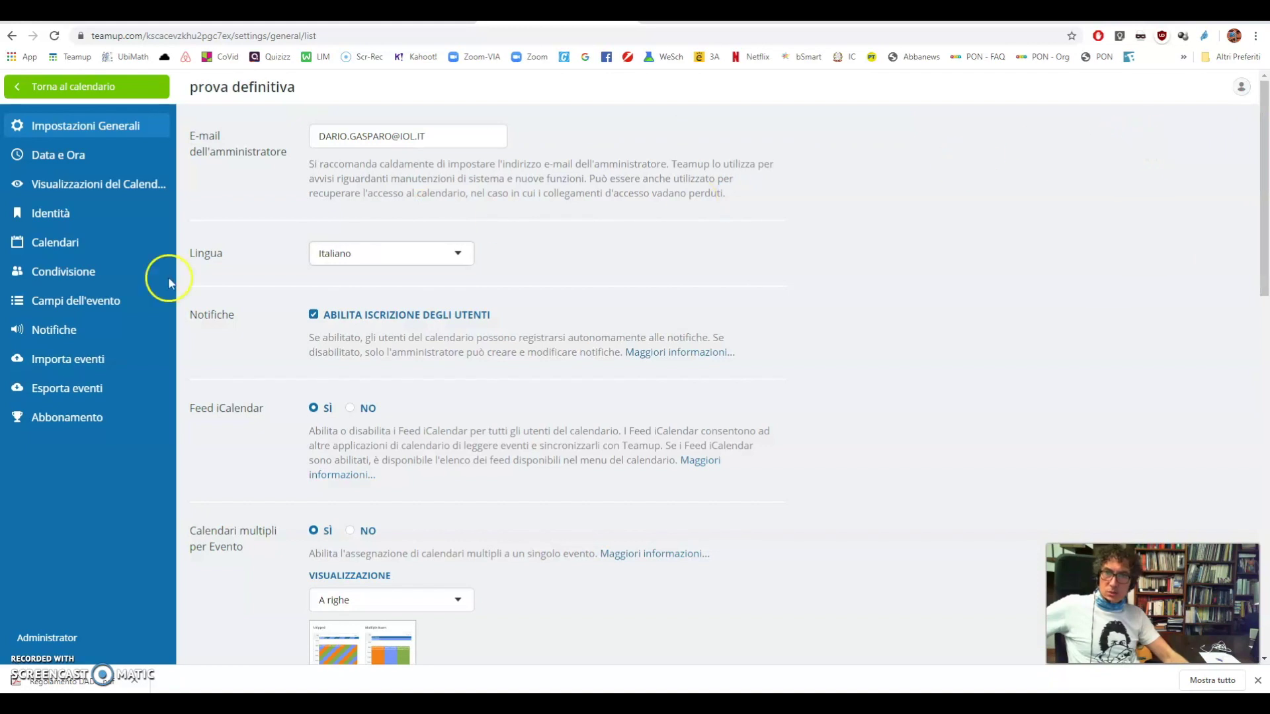
{"action": "left_click", "coordinate": [79, 308]}
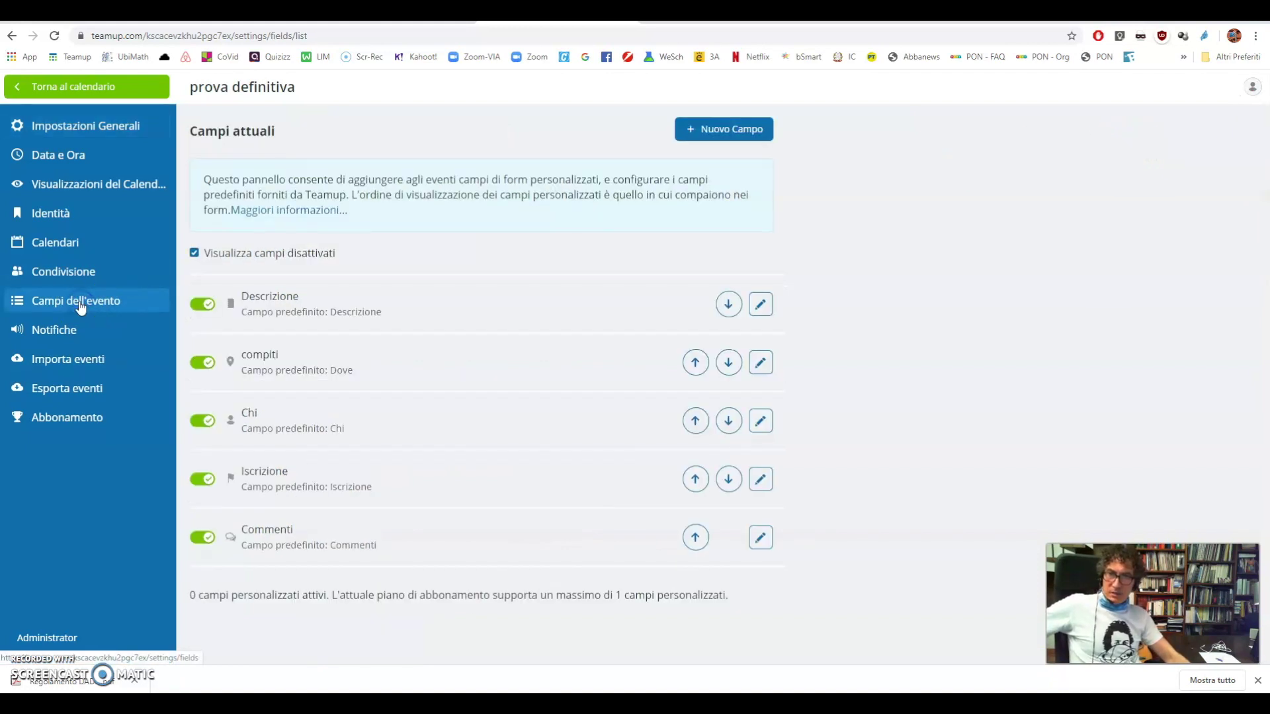
{"action": "left_click", "coordinate": [724, 130]}
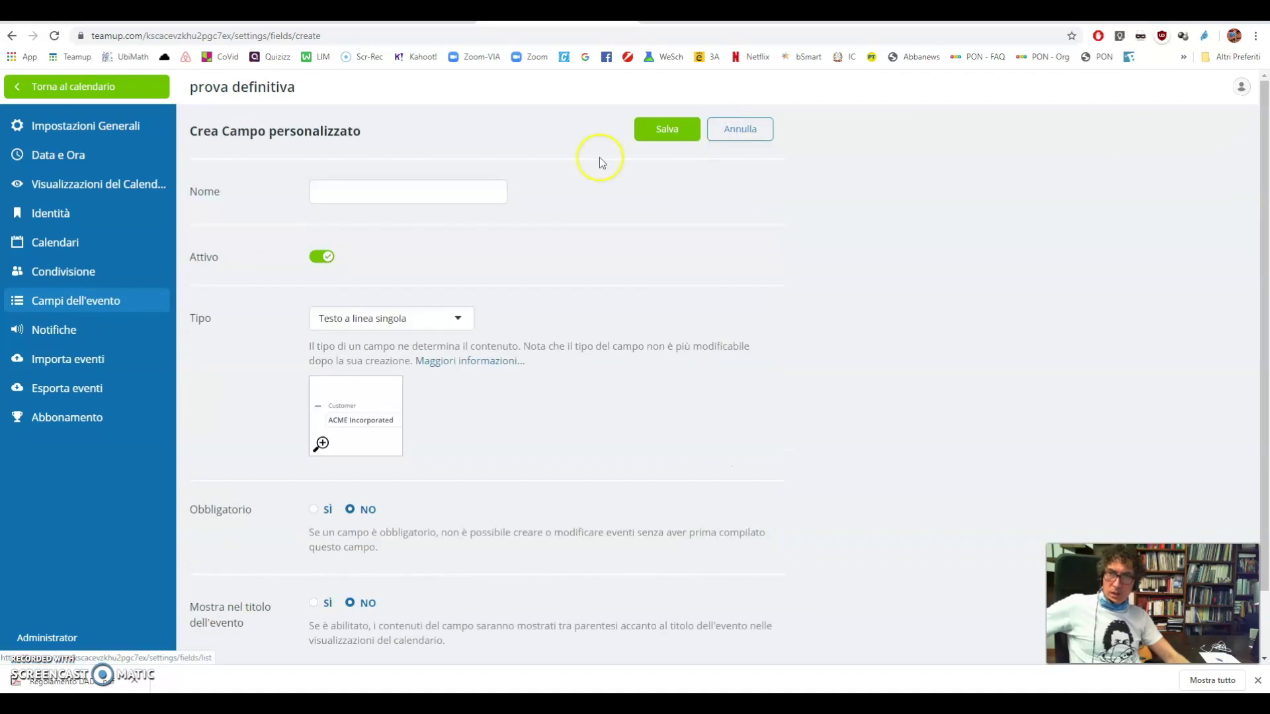
{"action": "left_click", "coordinate": [345, 195]}
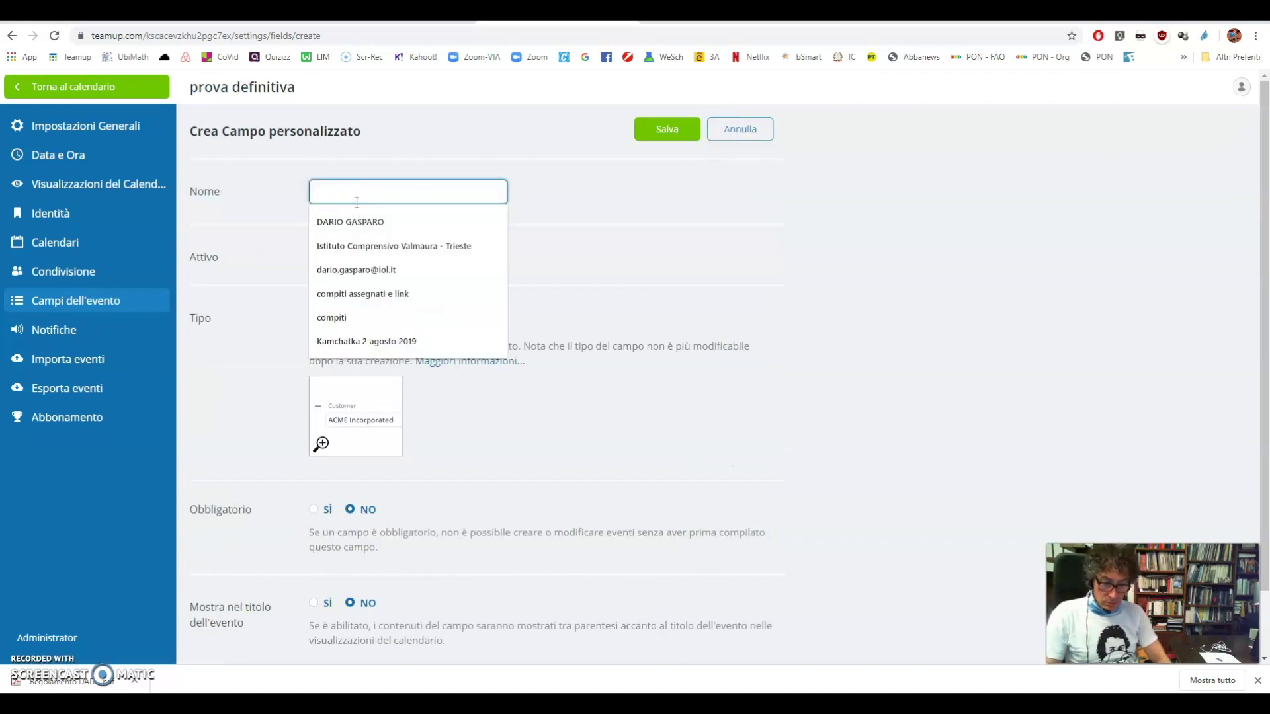
{"action": "type", "text": "v"}
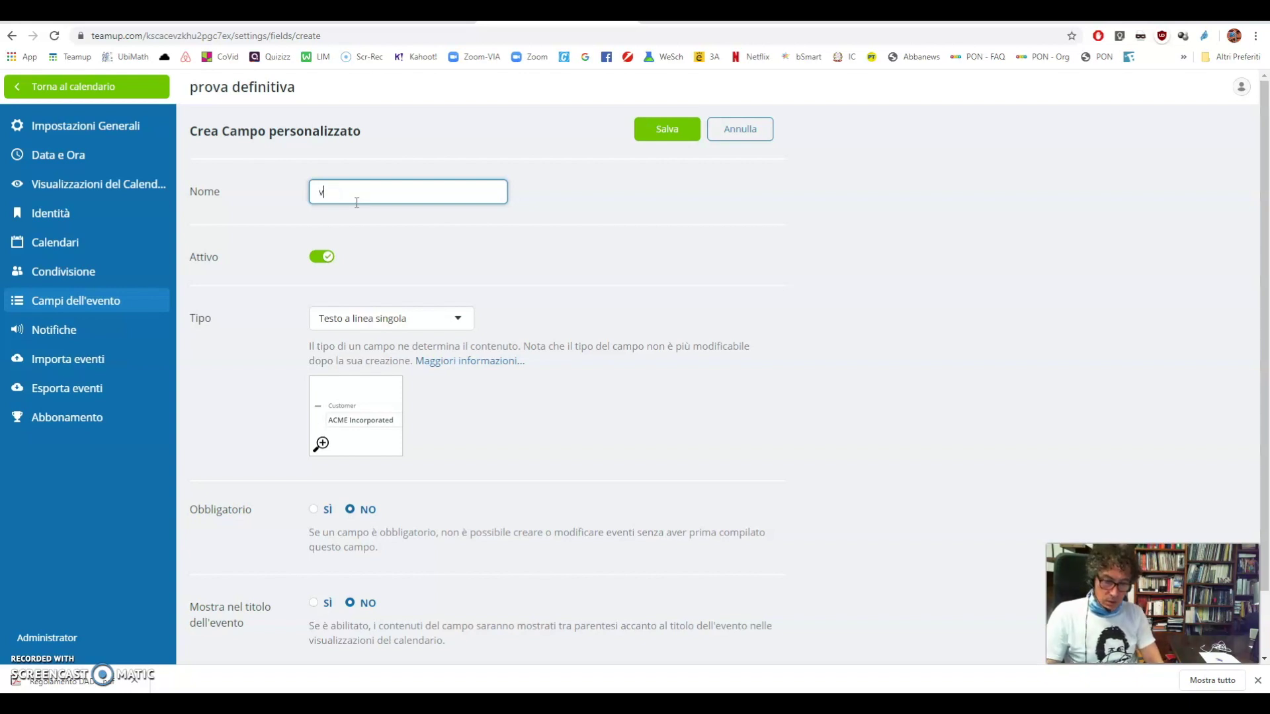
{"action": "type", "text": "ista"}
Set the vista field's type to Scelte with Scelta multipla
{"action": "left_click", "coordinate": [456, 319]}
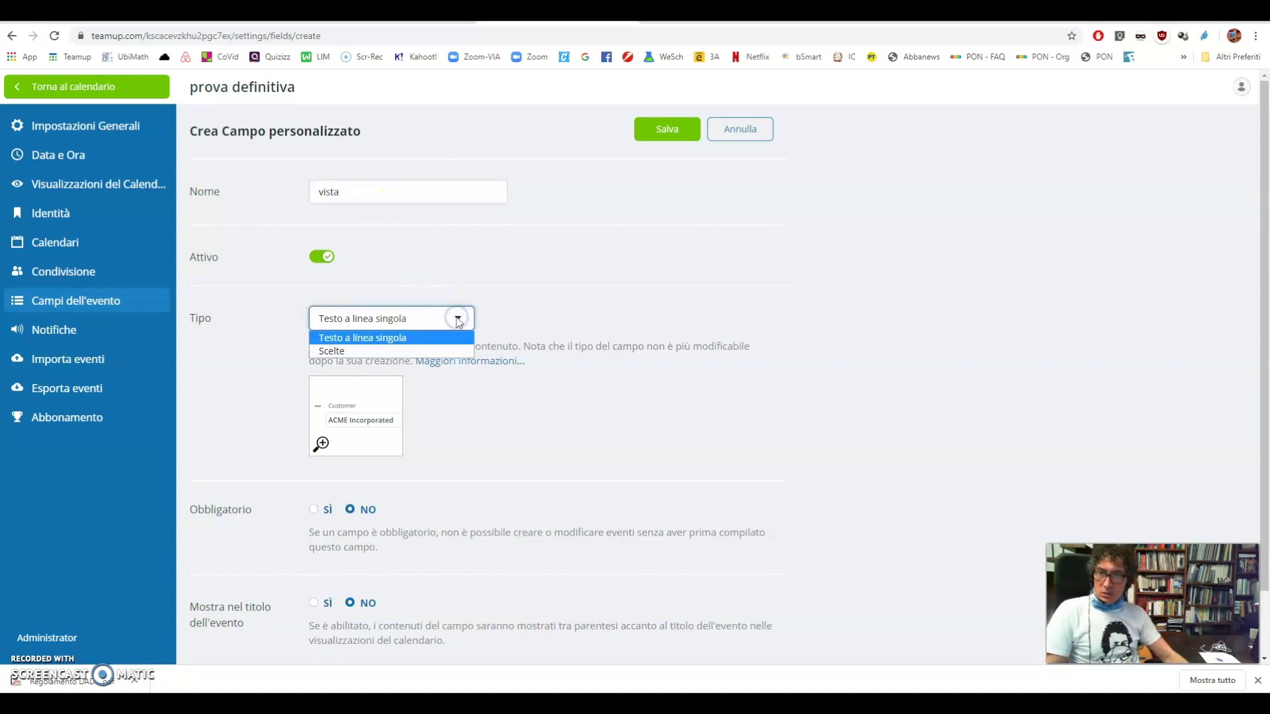
{"action": "left_click", "coordinate": [353, 357]}
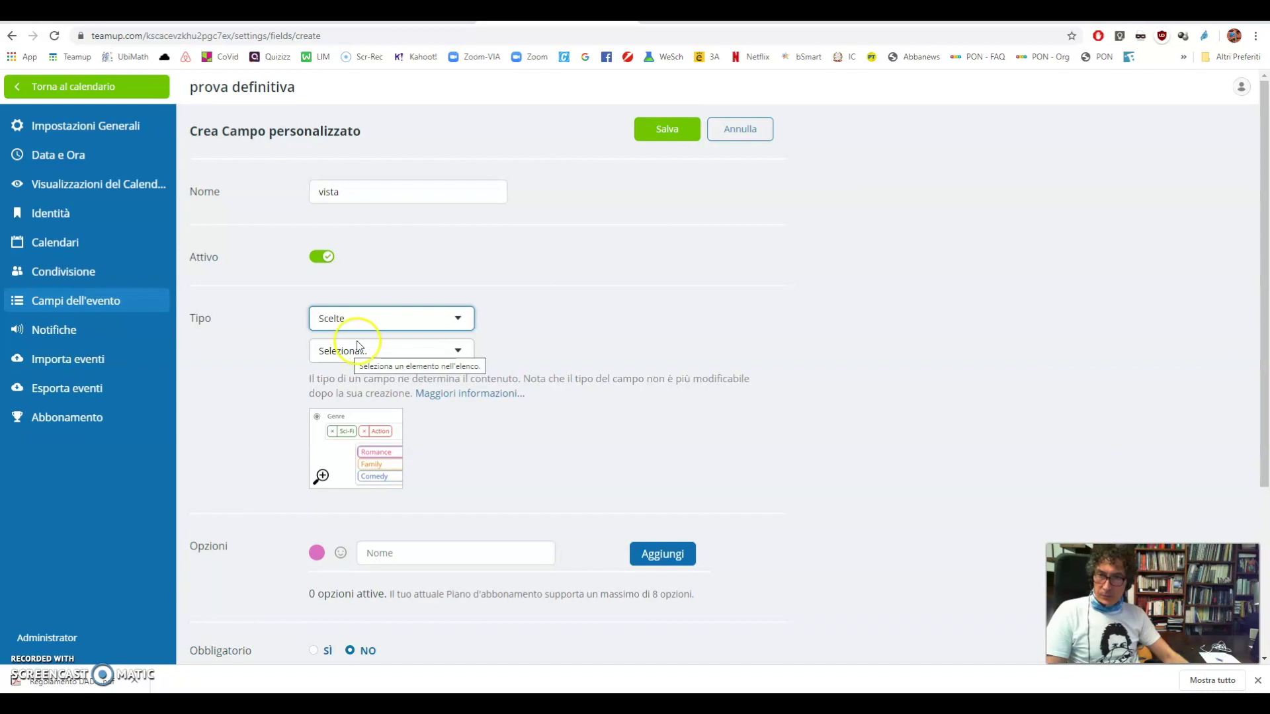
{"action": "left_click", "coordinate": [458, 351]}
{"action": "left_click", "coordinate": [368, 388]}
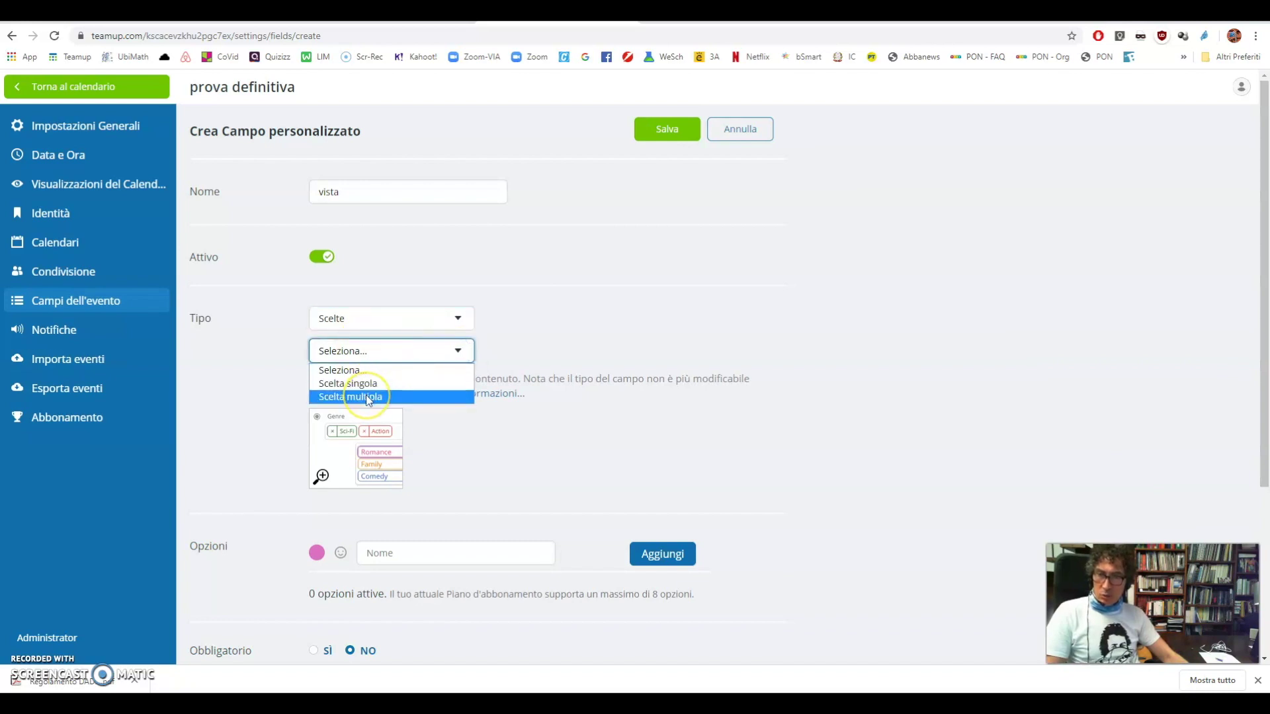
{"action": "left_click", "coordinate": [368, 398]}
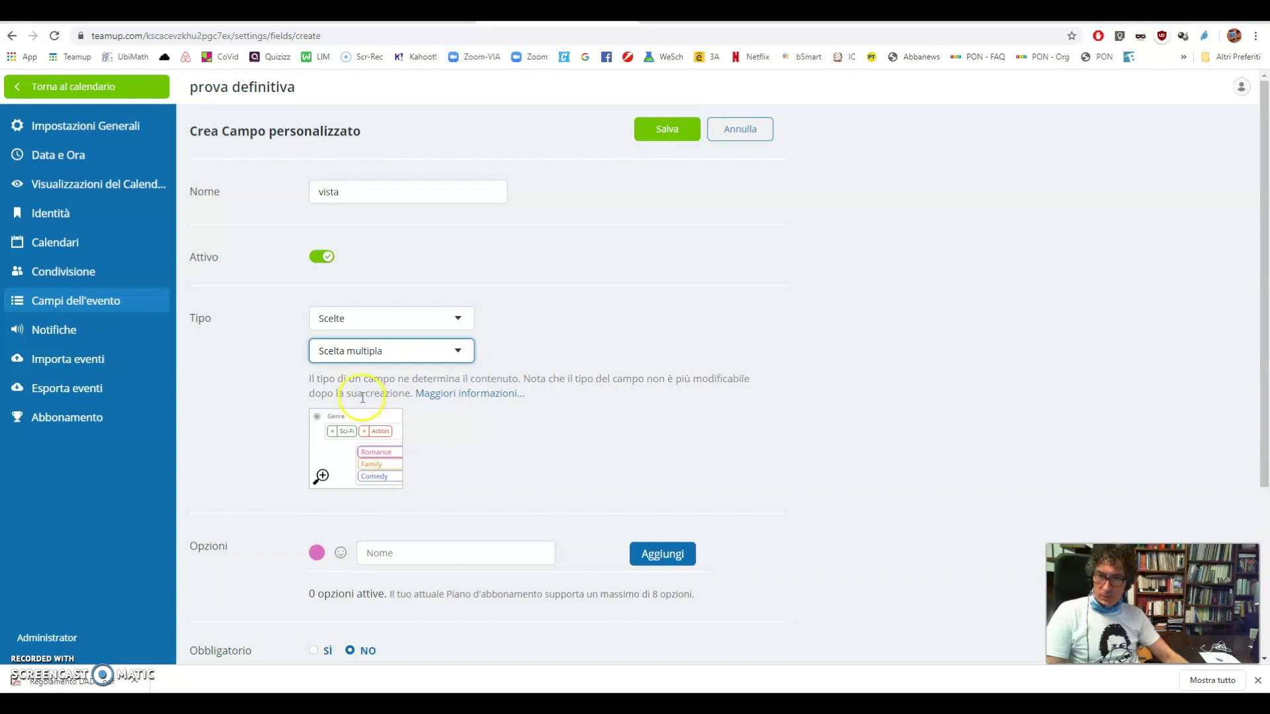
Add the option "compiti da fare" with a telephone receiver emoji to the vista field
{"action": "left_click", "coordinate": [372, 558]}
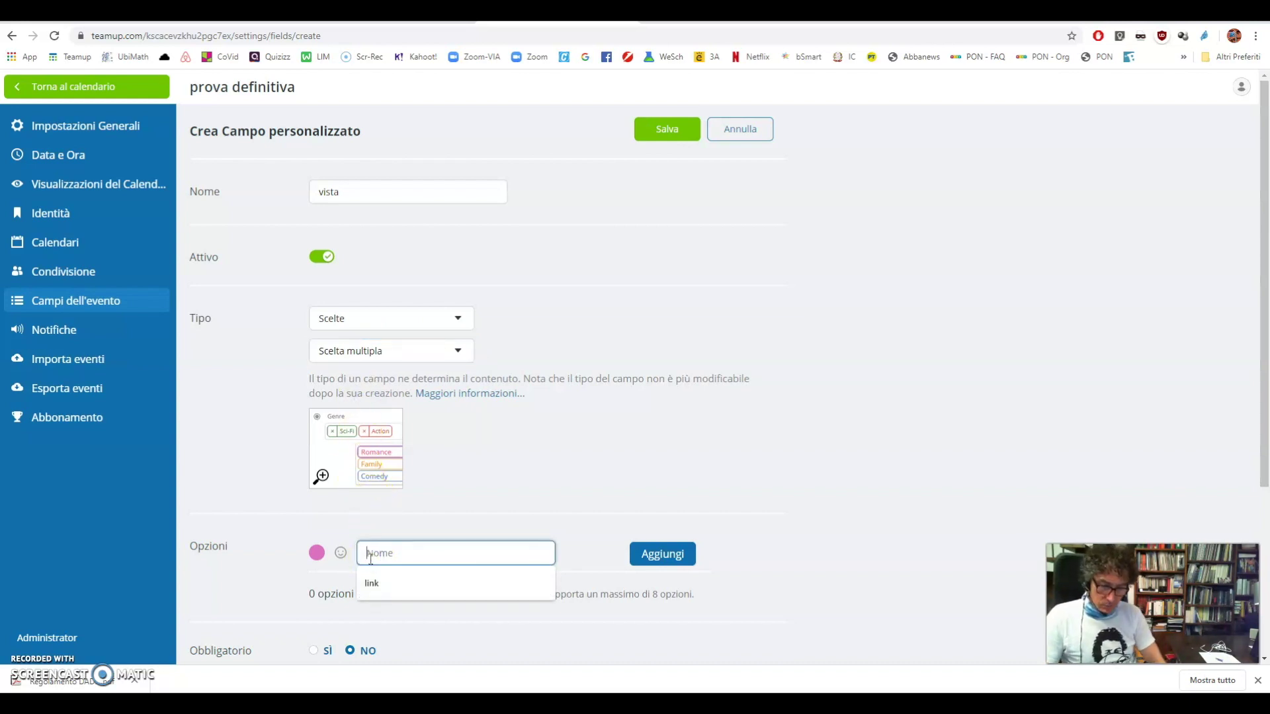
{"action": "type", "text": "Go"}
{"action": "type", "text": "mpiti da fare"}
{"action": "left_click", "coordinate": [334, 554]}
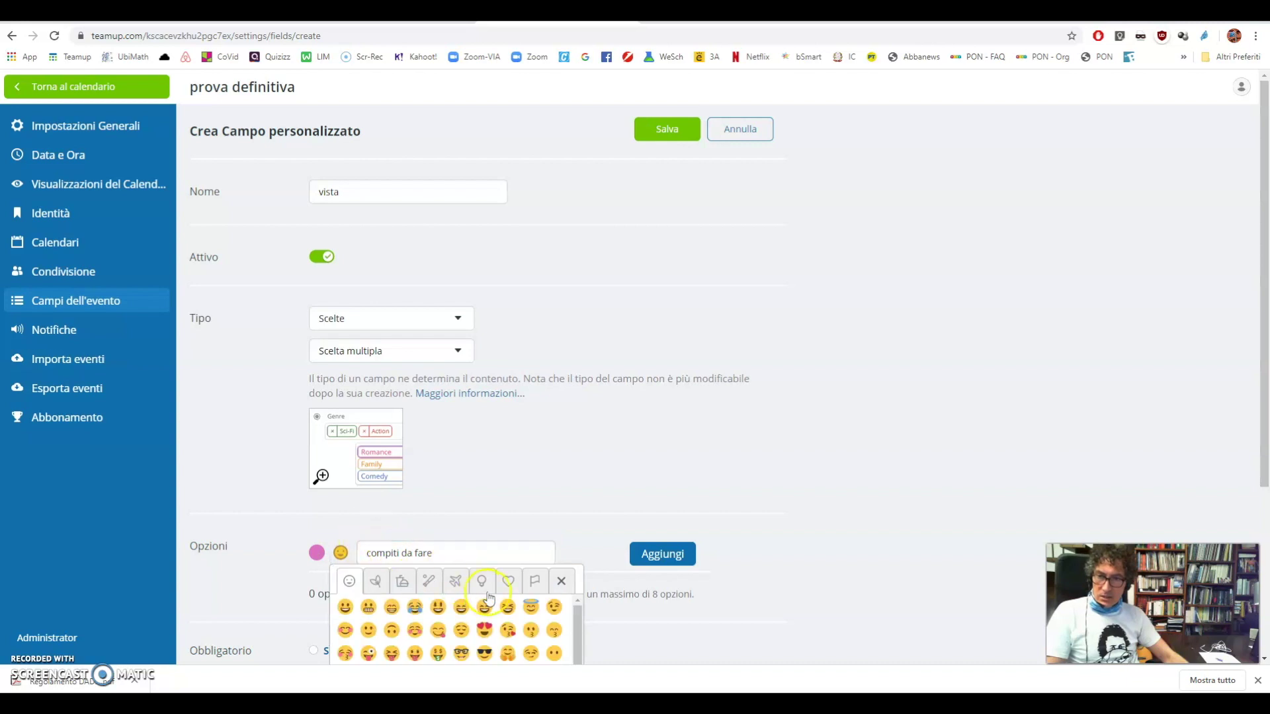
{"action": "scroll", "coordinate": [488, 597], "scroll_direction": "down", "scroll_amount": 10}
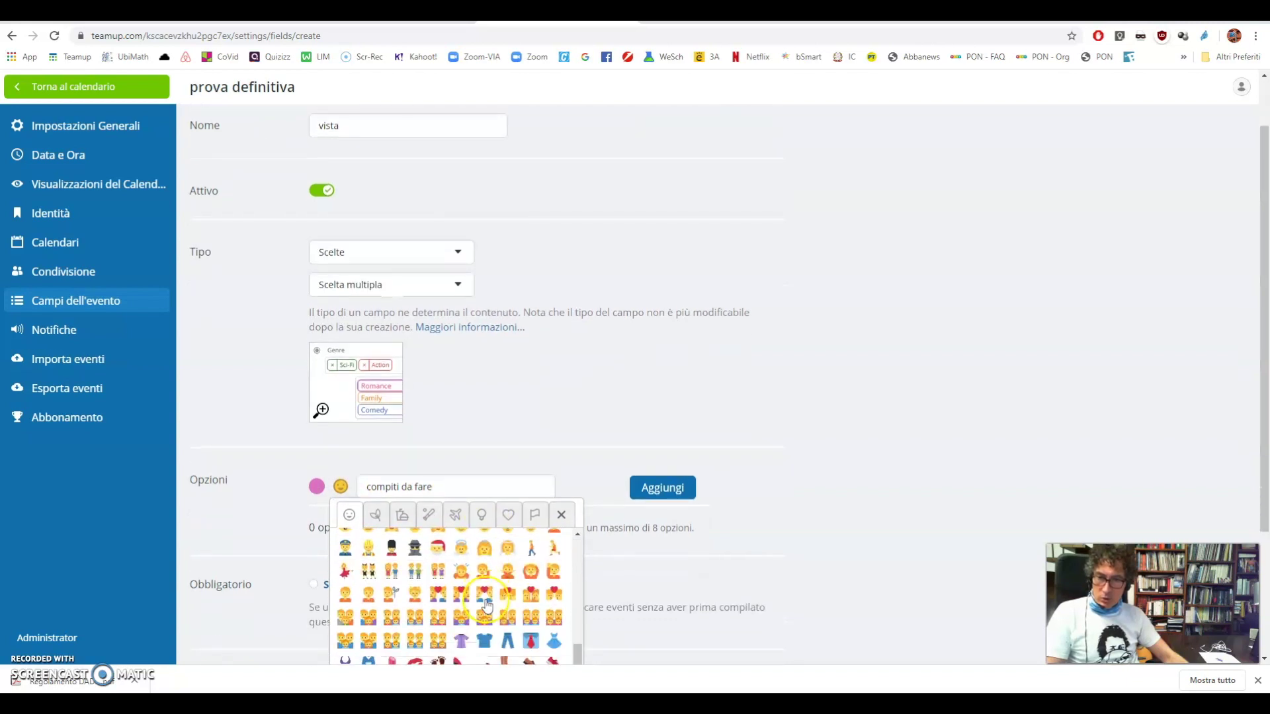
{"action": "scroll", "coordinate": [486, 605], "scroll_direction": "down", "scroll_amount": 2}
{"action": "scroll", "coordinate": [453, 575], "scroll_direction": "up", "scroll_amount": 4}
{"action": "left_click", "coordinate": [430, 581]}
{"action": "scroll", "coordinate": [437, 592], "scroll_direction": "down", "scroll_amount": 2}
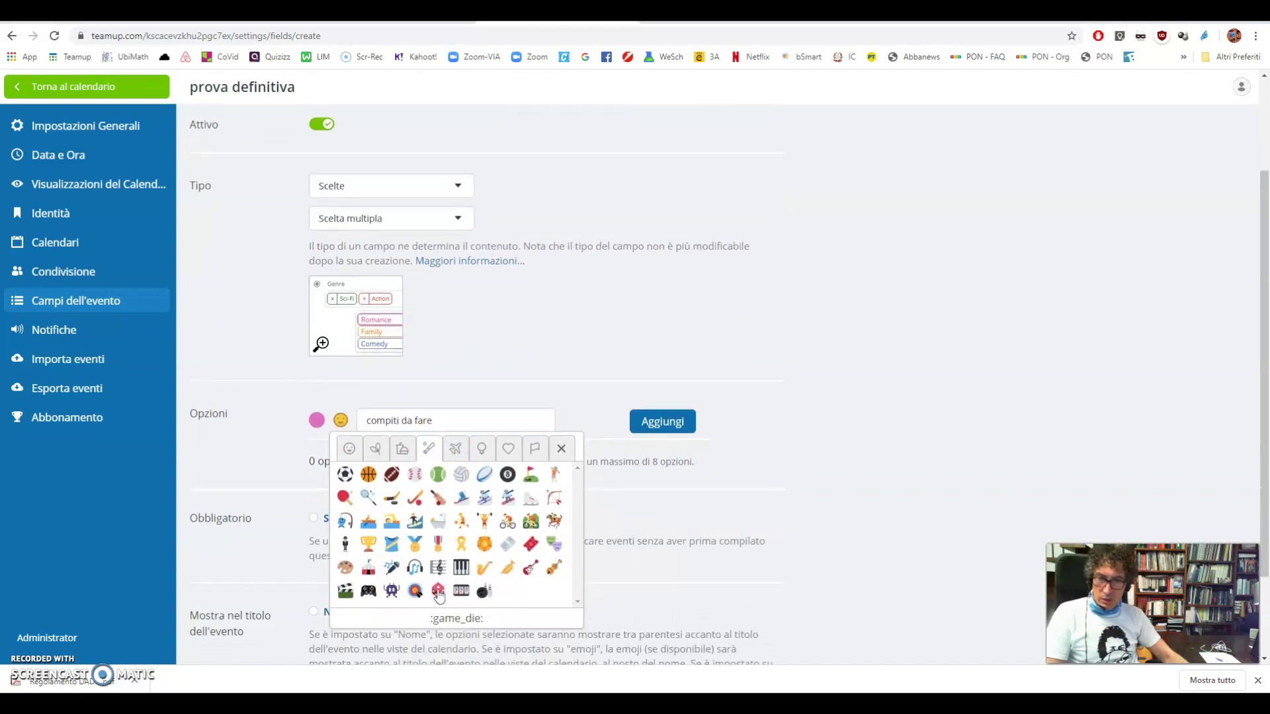
{"action": "left_click", "coordinate": [401, 451]}
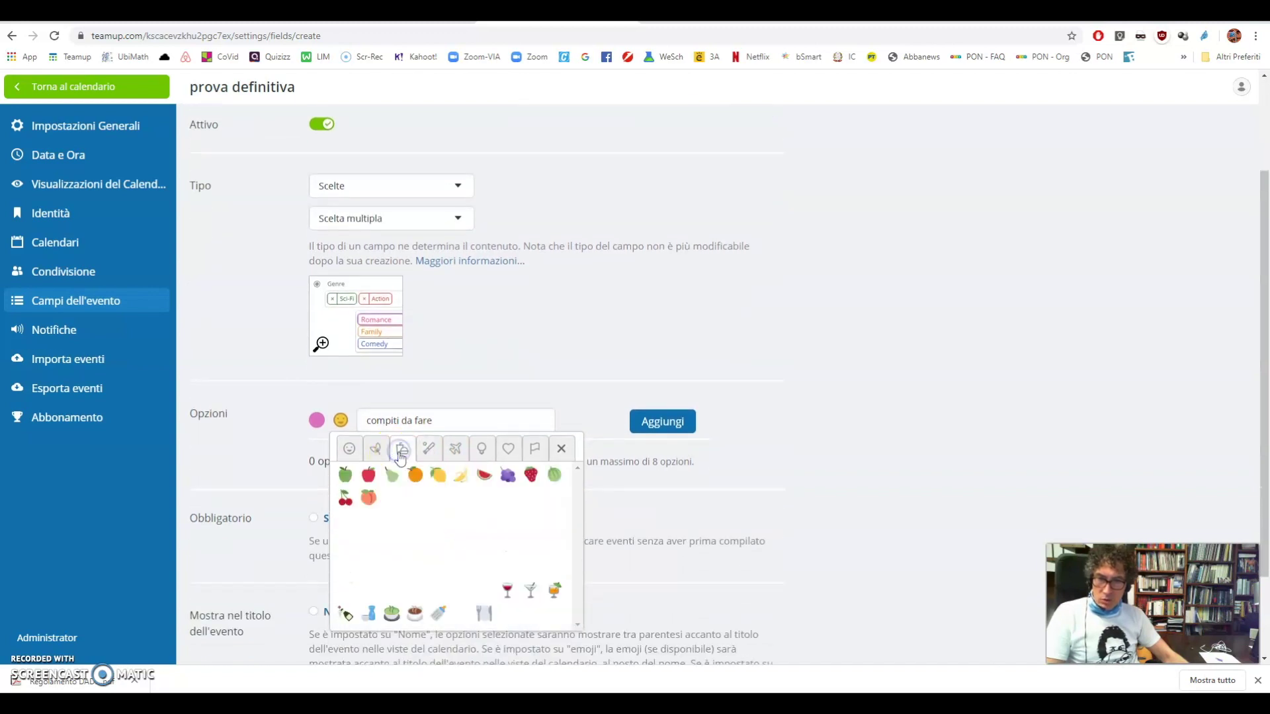
{"action": "left_click", "coordinate": [377, 450]}
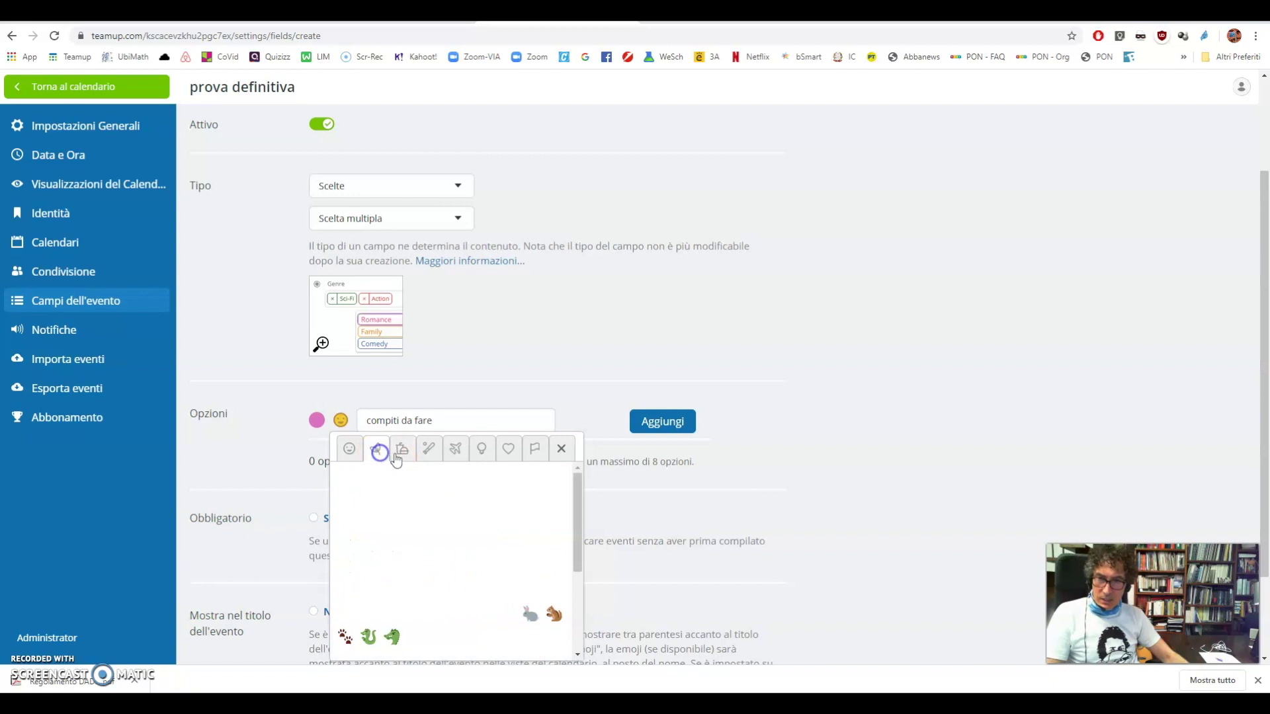
{"action": "left_click", "coordinate": [479, 453]}
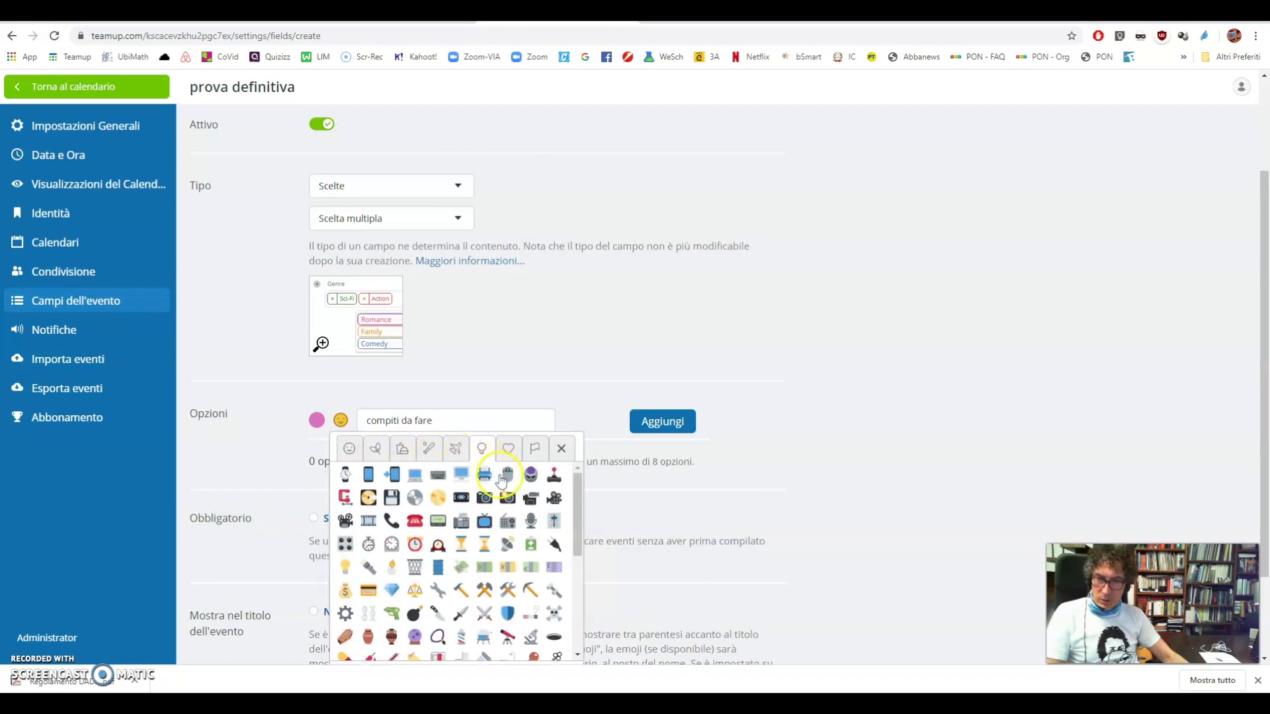
{"action": "left_click", "coordinate": [390, 522]}
{"action": "left_click", "coordinate": [647, 422]}
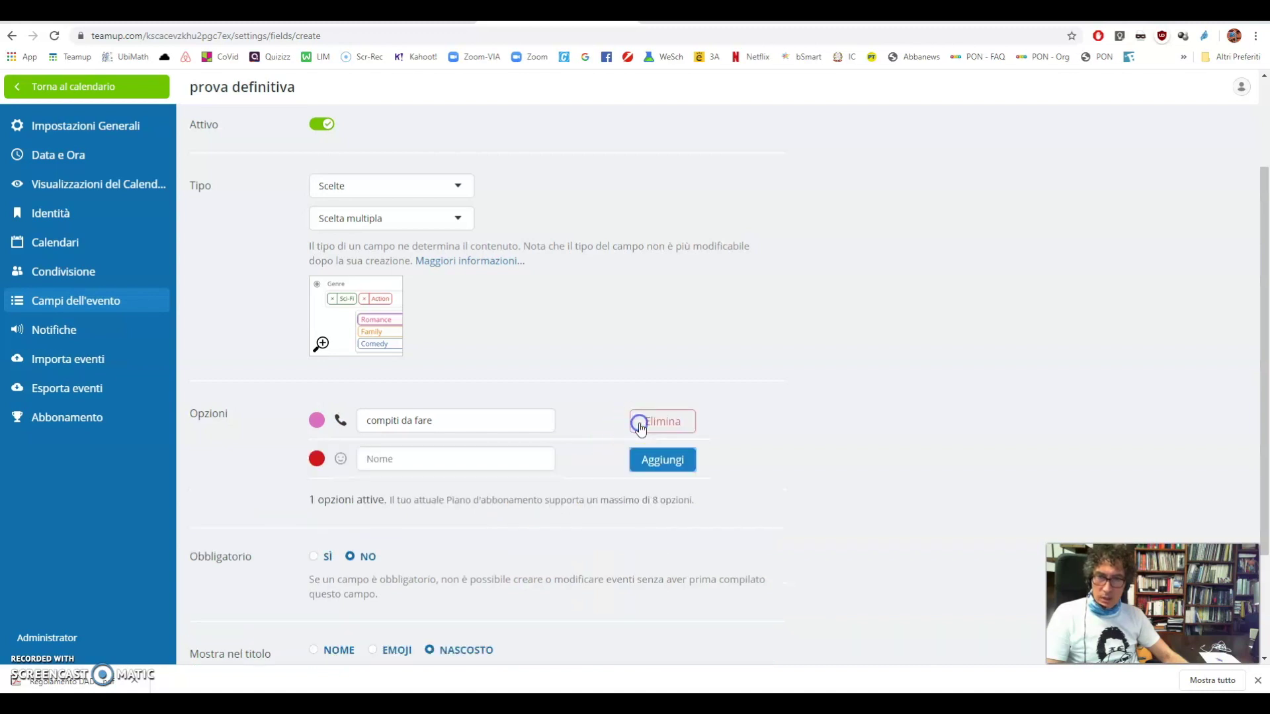
Add a second option "vide disponibile" with the film projector emoji to the vista field
{"action": "left_click", "coordinate": [387, 457]}
{"action": "type", "text": "vide disponibile"}
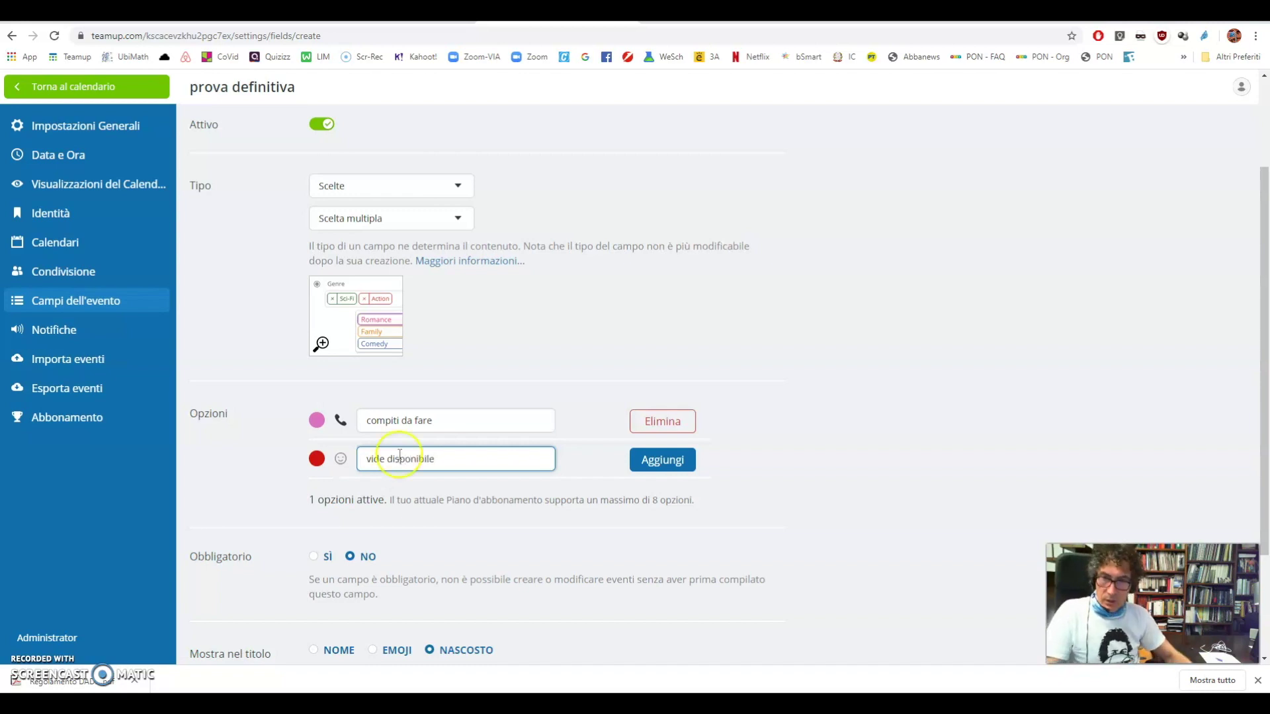
{"action": "left_click", "coordinate": [340, 458]}
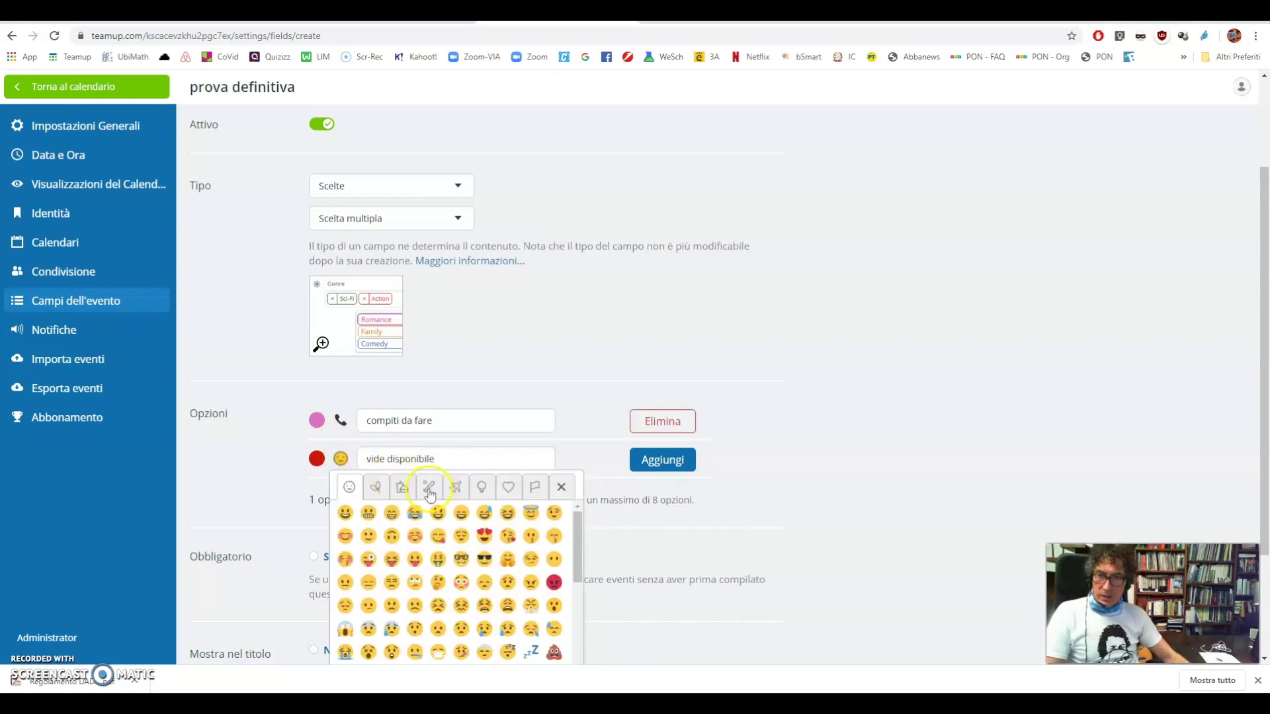
{"action": "left_click", "coordinate": [428, 488]}
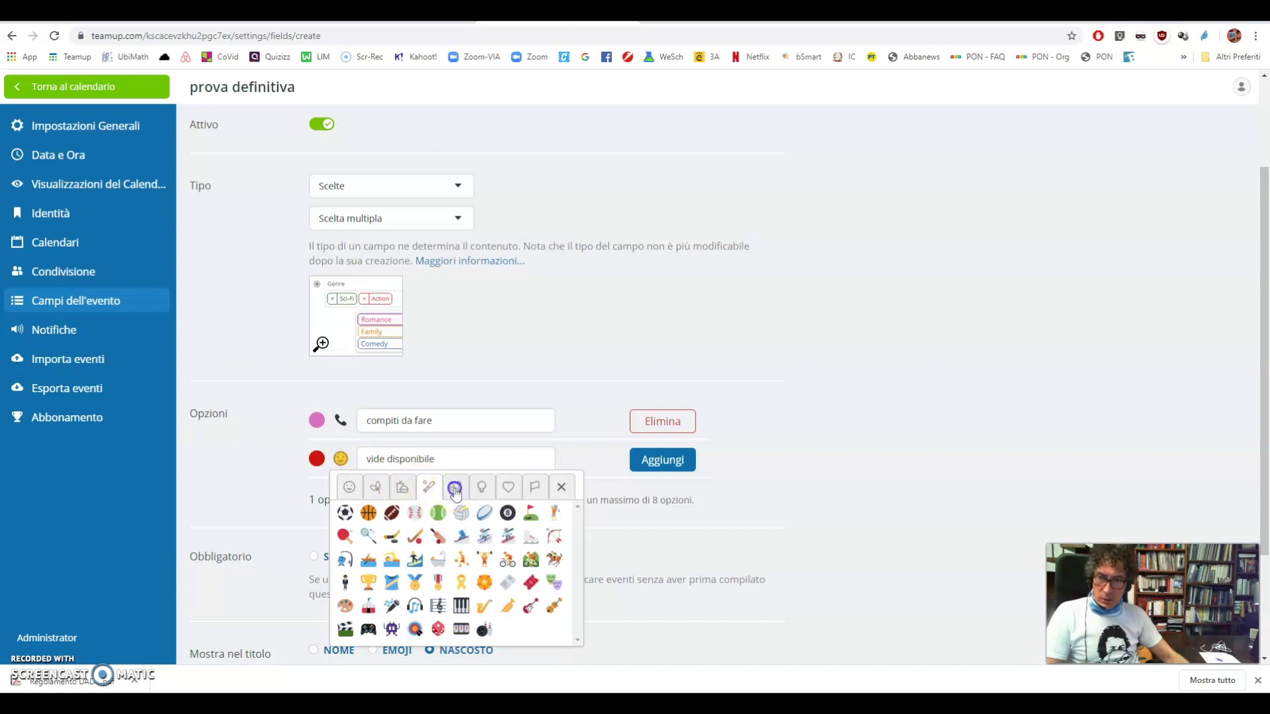
{"action": "left_click", "coordinate": [455, 487]}
{"action": "left_click", "coordinate": [405, 489]}
{"action": "left_click", "coordinate": [377, 489]}
{"action": "scroll", "coordinate": [378, 495], "scroll_direction": "down", "scroll_amount": 2}
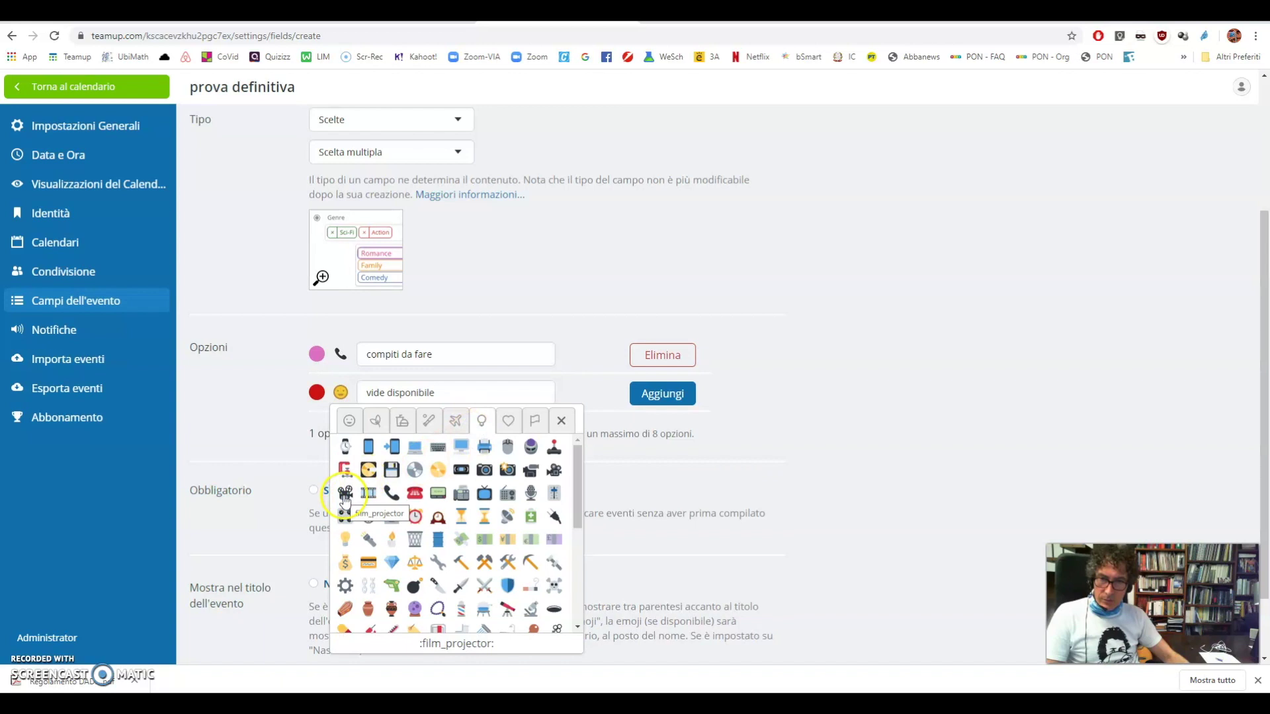
{"action": "left_click", "coordinate": [381, 500]}
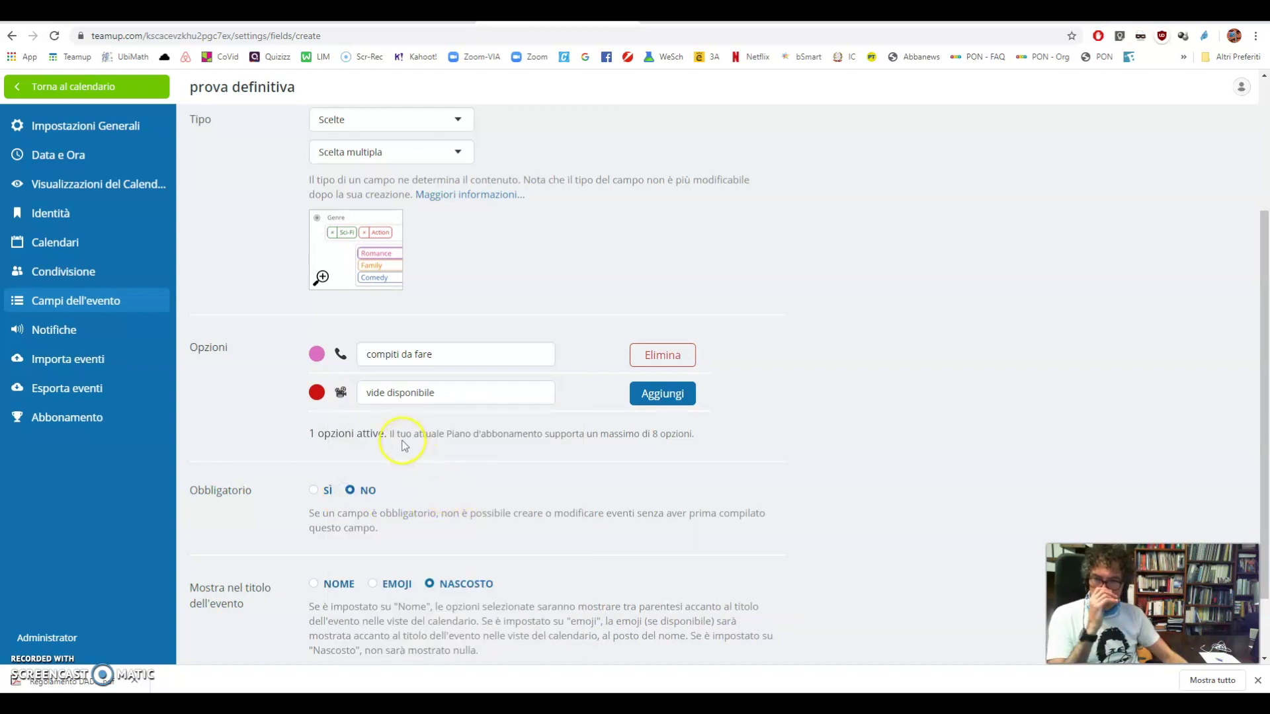
{"action": "left_click", "coordinate": [662, 394]}
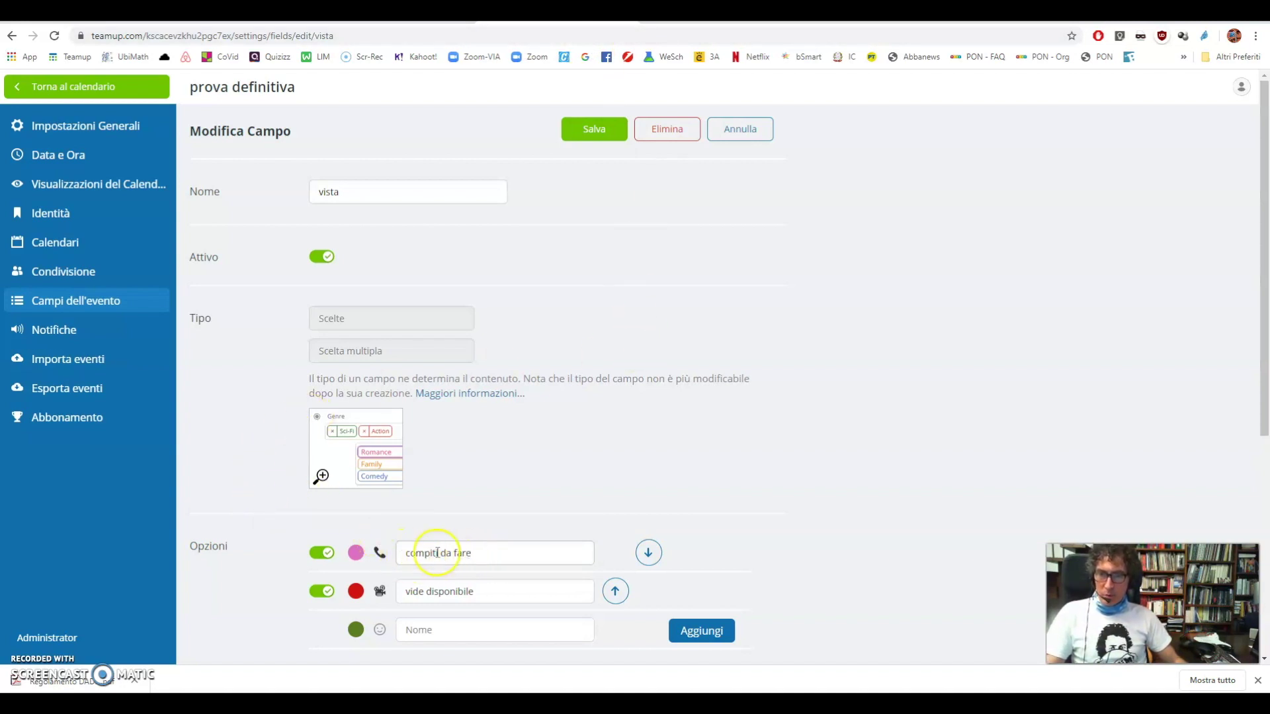
Correct the second option's name to "video disponibile" and save the vista field
{"action": "left_click", "coordinate": [422, 594]}
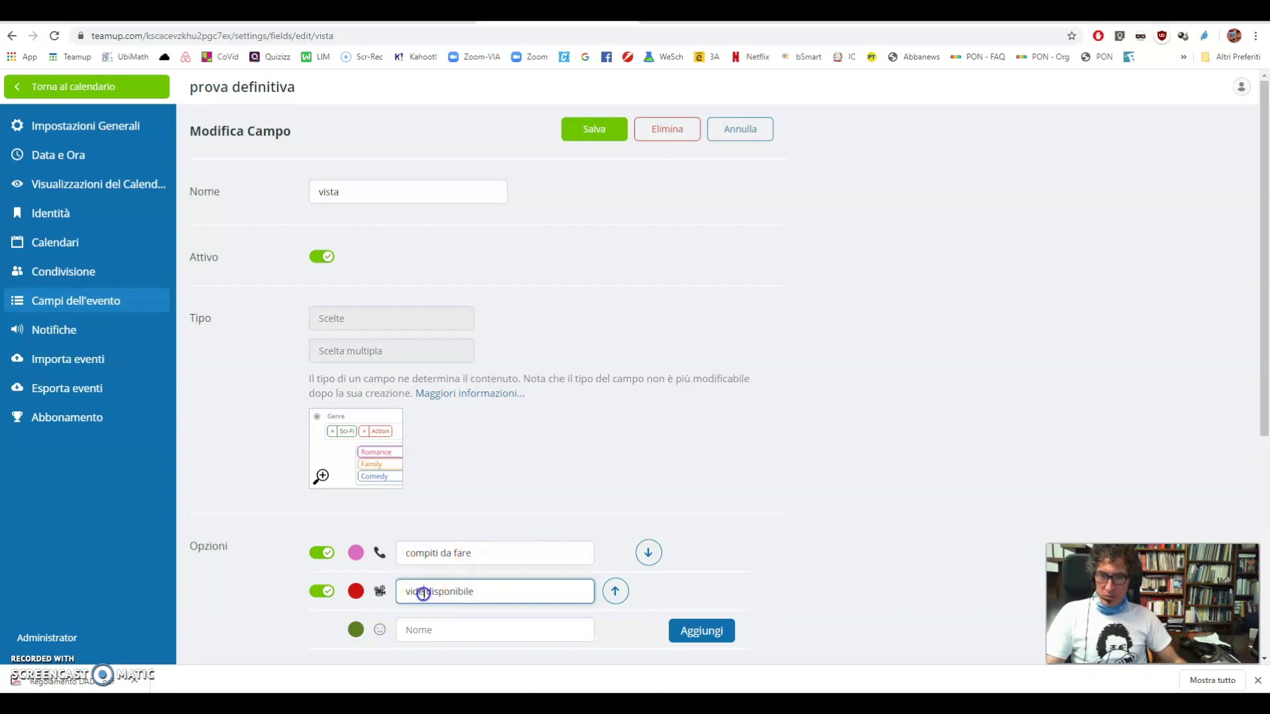
{"action": "type", "text": "o"}
{"action": "left_click", "coordinate": [481, 594]}
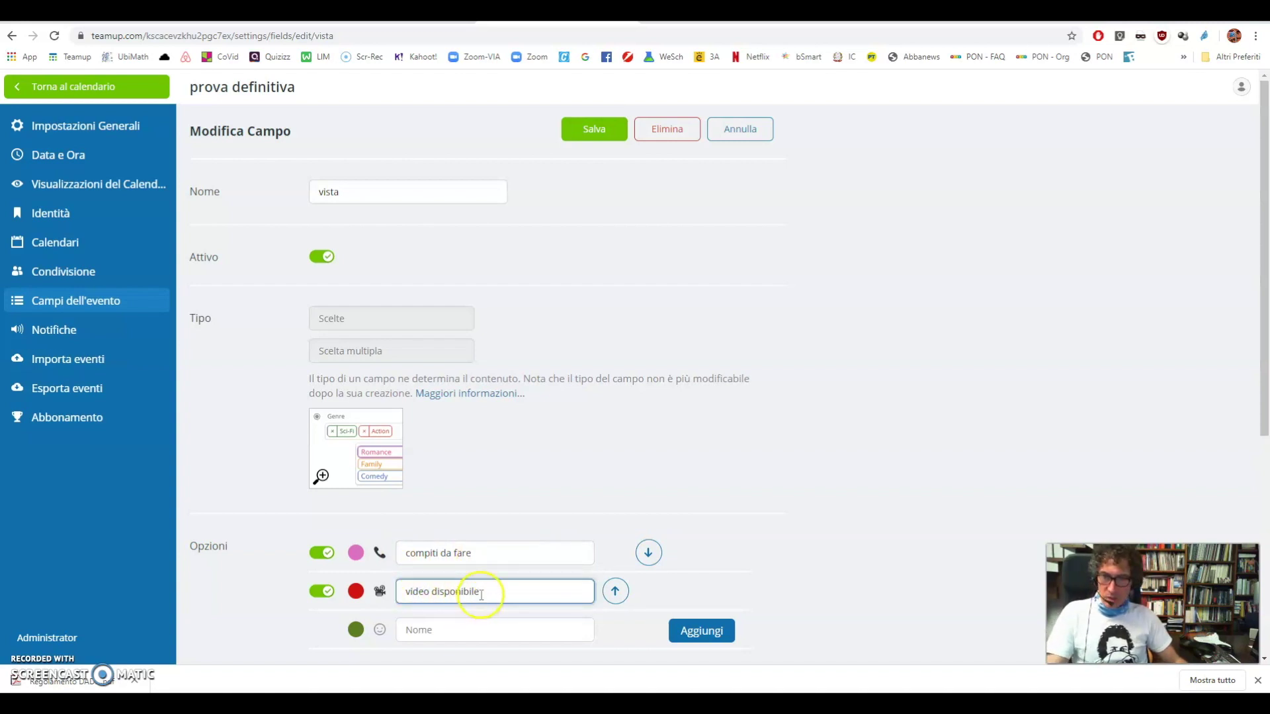
{"action": "left_click", "coordinate": [600, 130]}
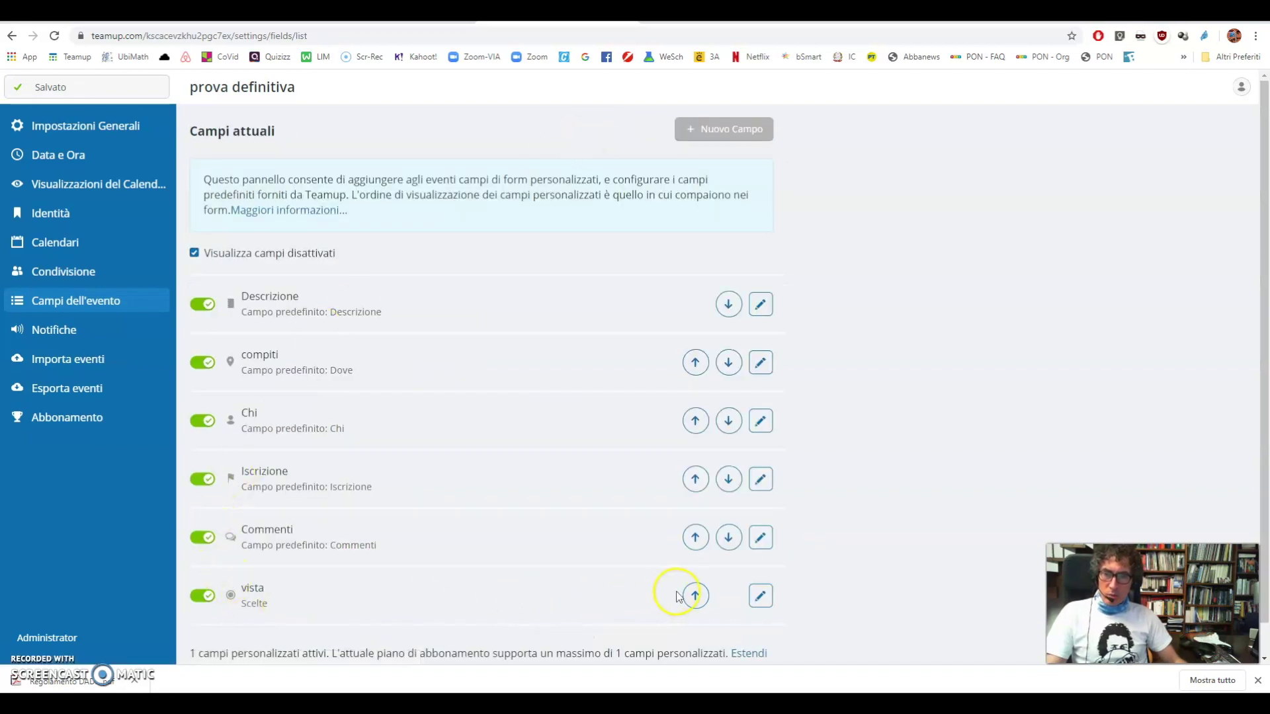
Reopen the vista field, examine its mandatory and show-in-title options, and save it
{"action": "left_click", "coordinate": [760, 597]}
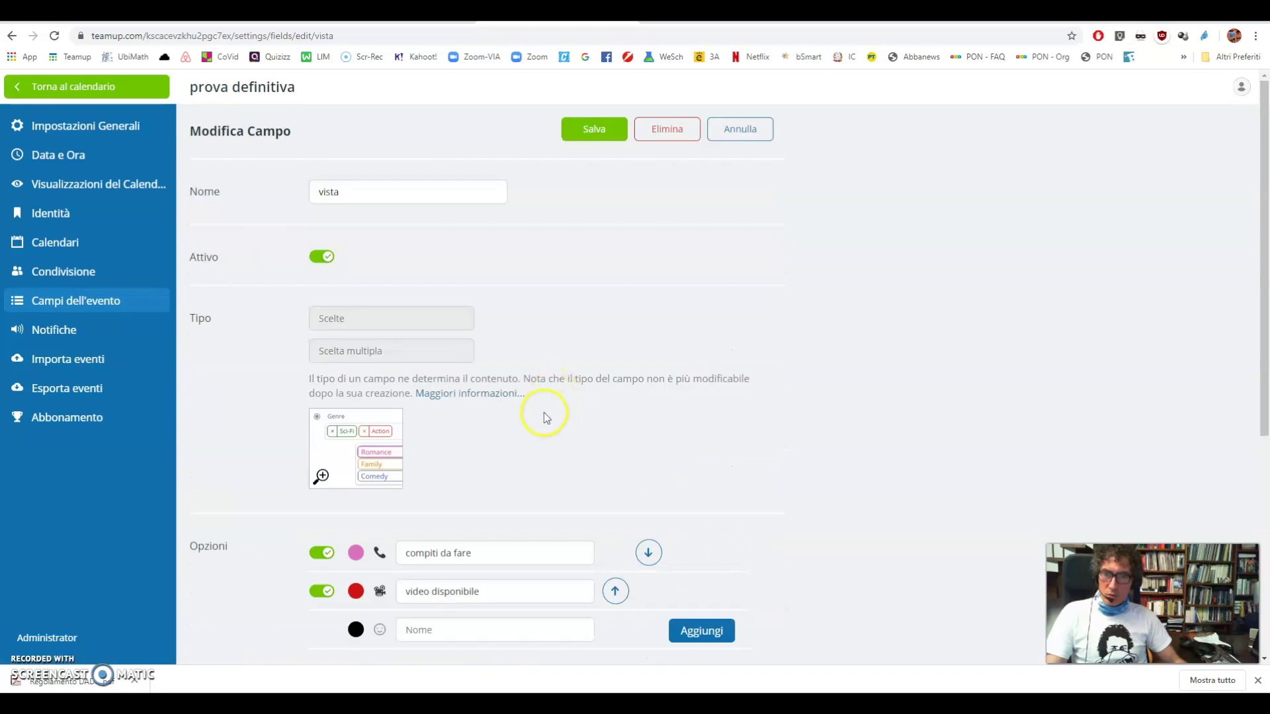
{"action": "scroll", "coordinate": [487, 557], "scroll_direction": "down", "scroll_amount": 3}
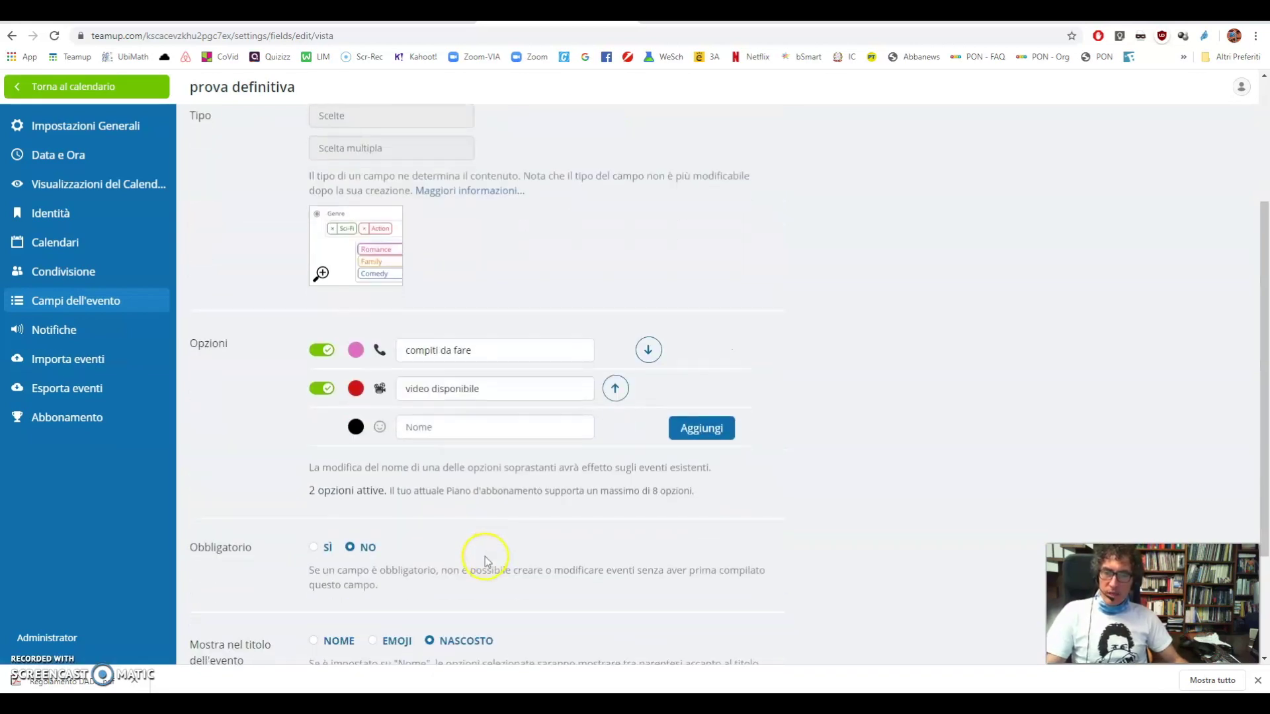
{"action": "scroll", "coordinate": [486, 557], "scroll_direction": "down", "scroll_amount": 2}
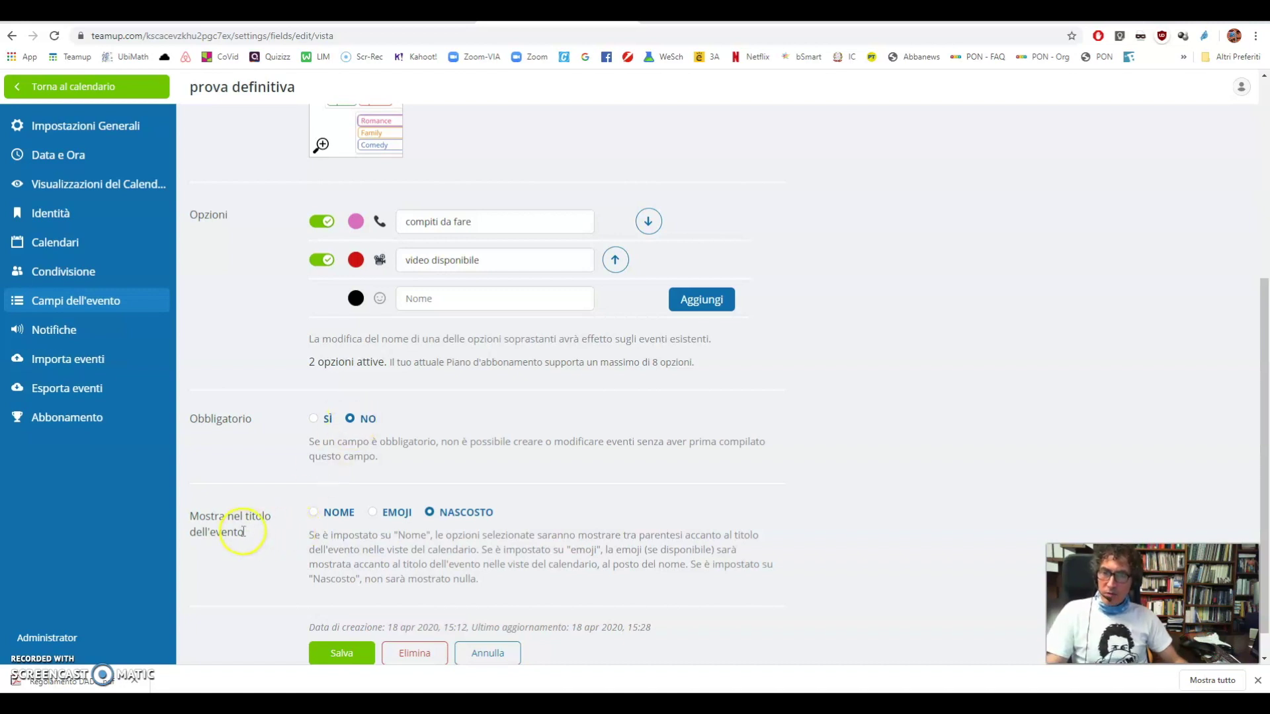
{"action": "scroll", "coordinate": [243, 531], "scroll_direction": "down", "scroll_amount": 1}
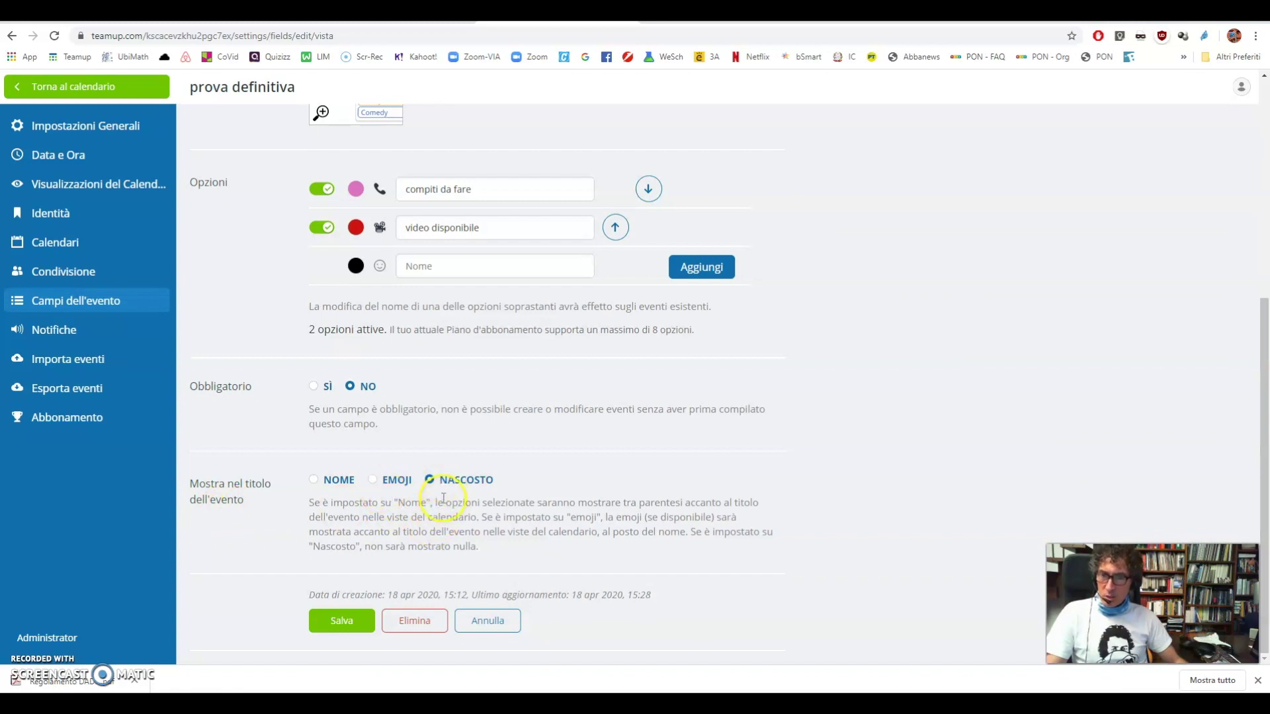
{"action": "left_click", "coordinate": [356, 622]}
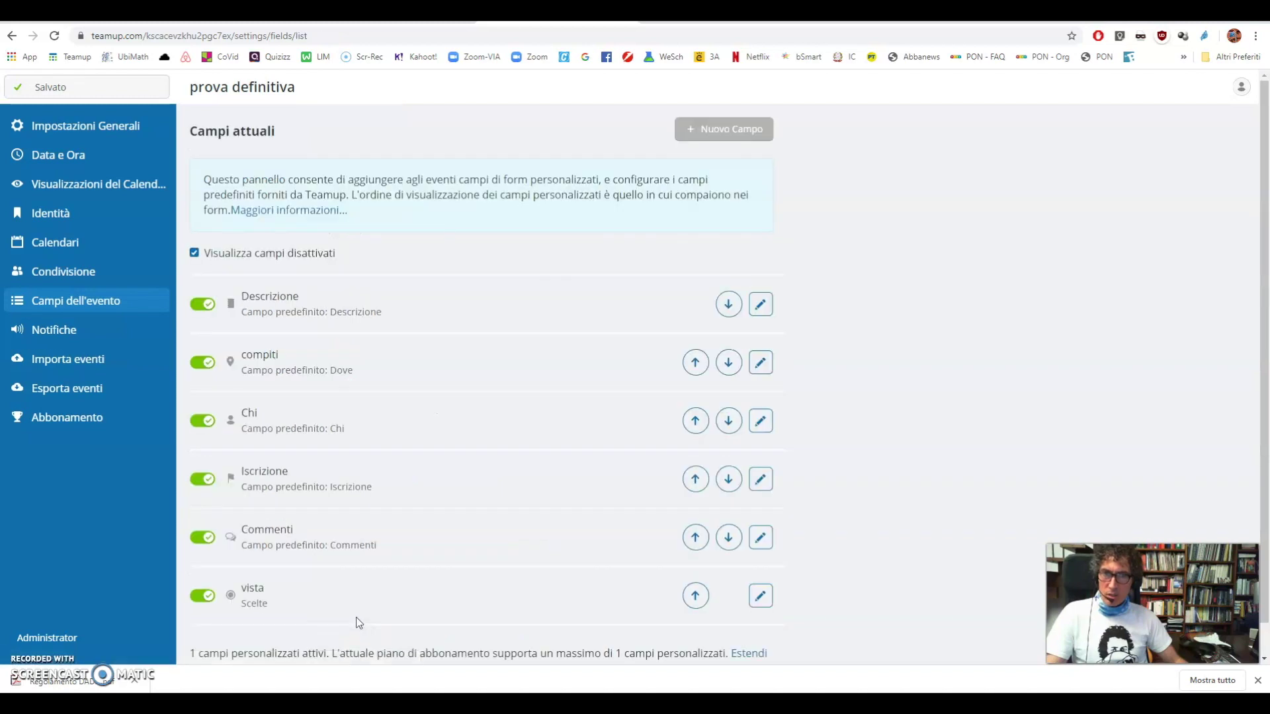
Return to the calendar and examine the vista options assigned to the "geo gigi" lesson
{"action": "left_click", "coordinate": [101, 92]}
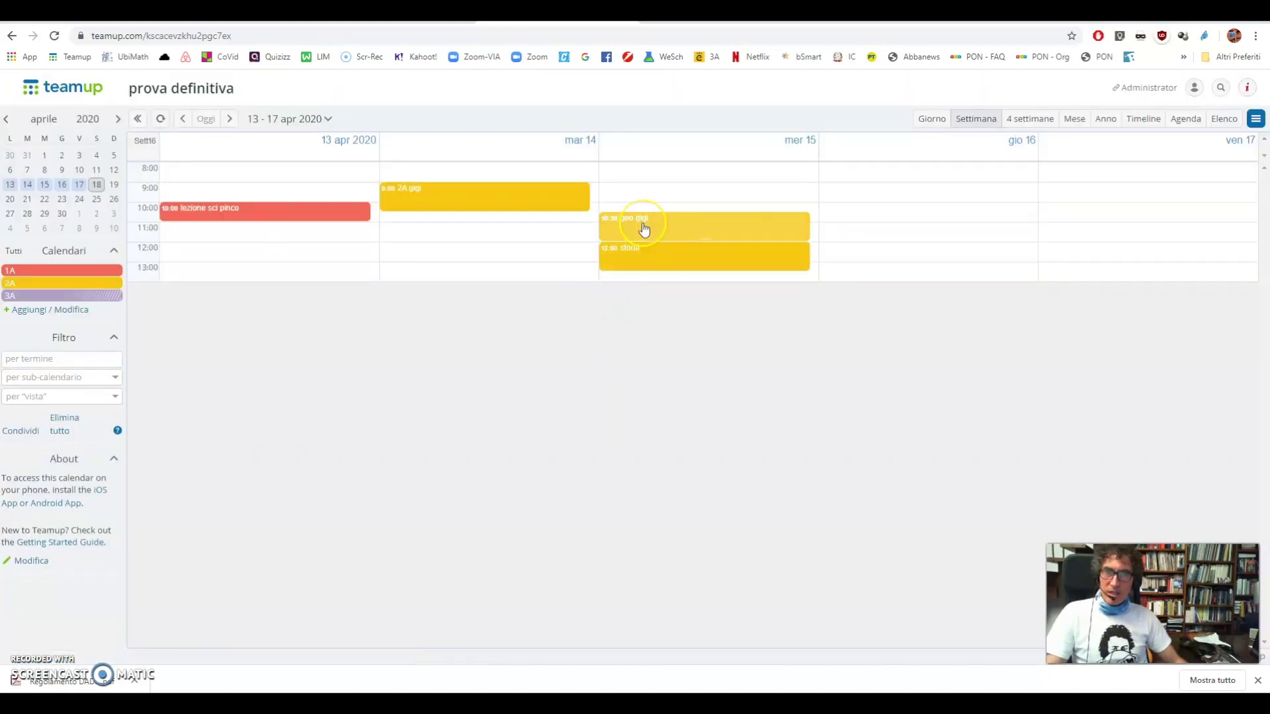
{"action": "mouse_move", "coordinate": [644, 229]}
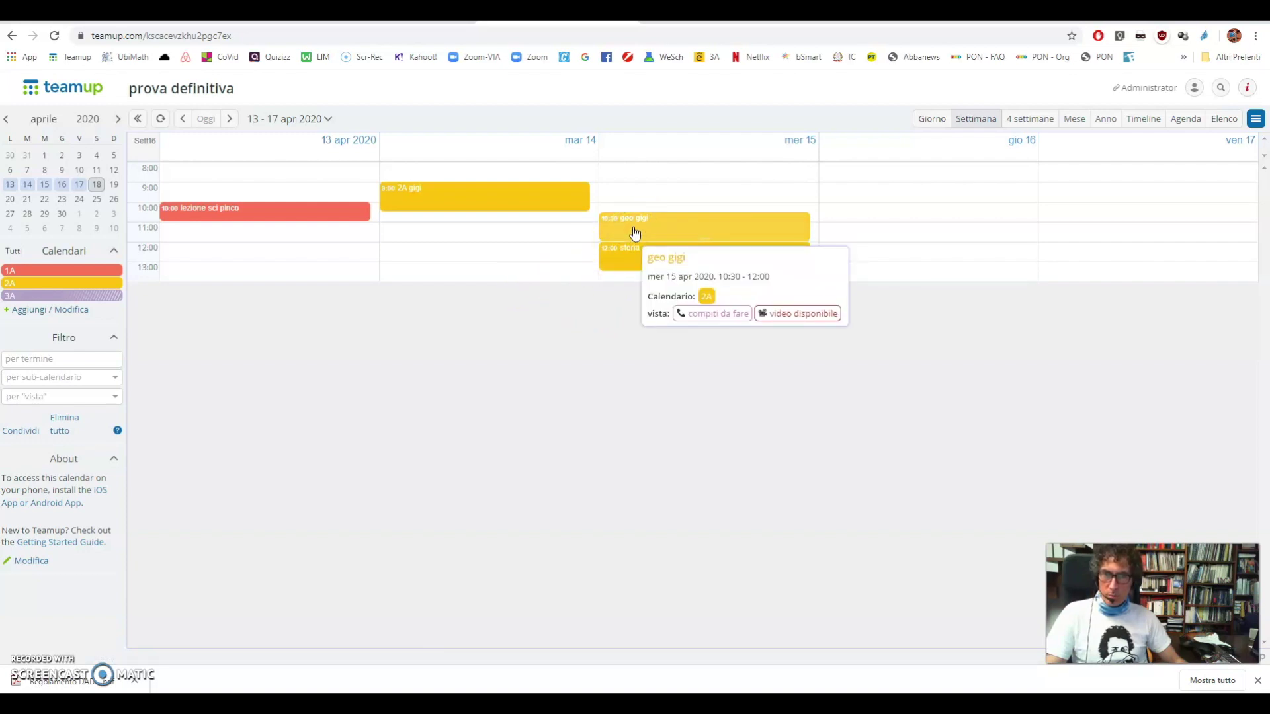
{"action": "left_click", "coordinate": [634, 230]}
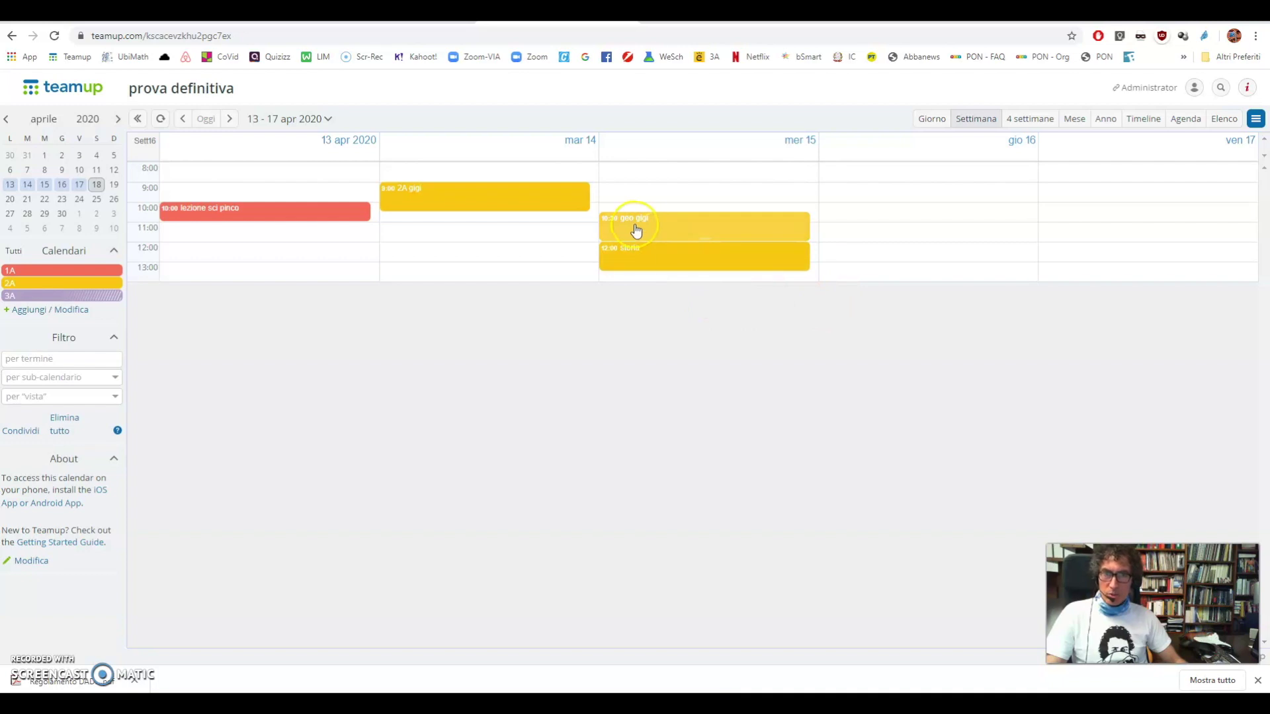
{"action": "mouse_move", "coordinate": [635, 230]}
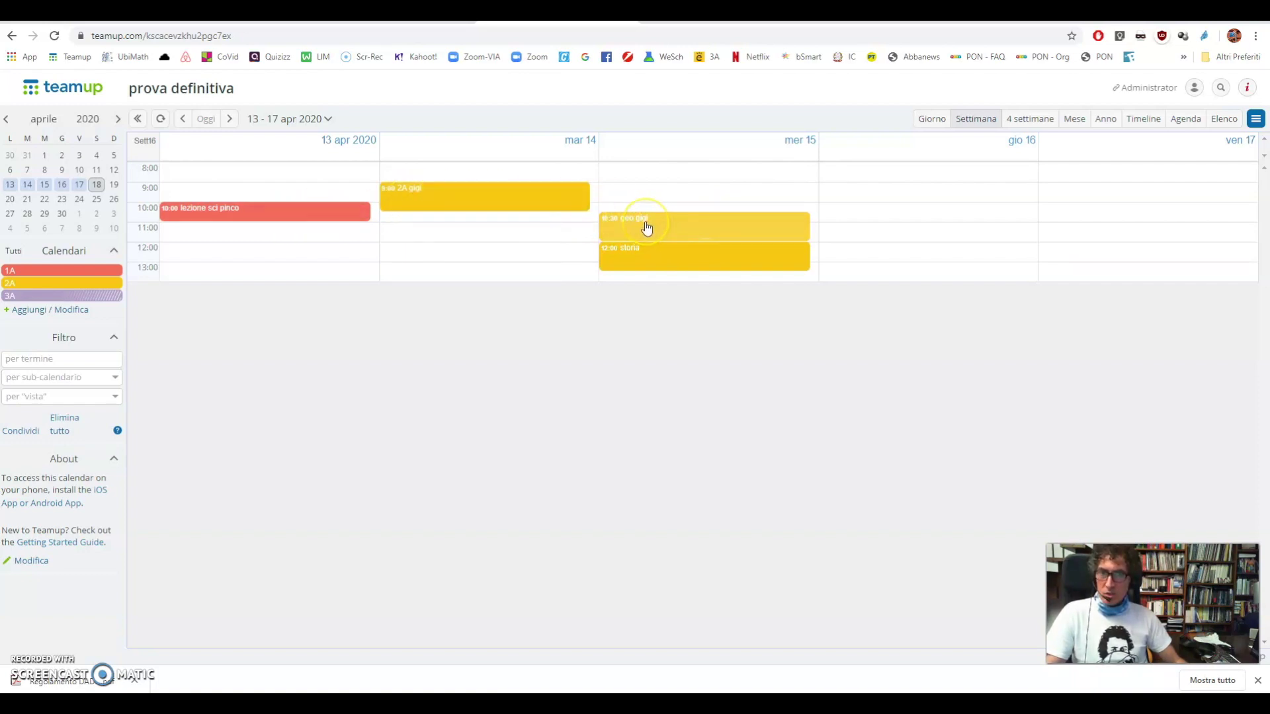
In the event field settings, move the vista field up to second place, directly below Descrizione
{"action": "left_click", "coordinate": [1254, 119]}
{"action": "left_click", "coordinate": [1228, 137]}
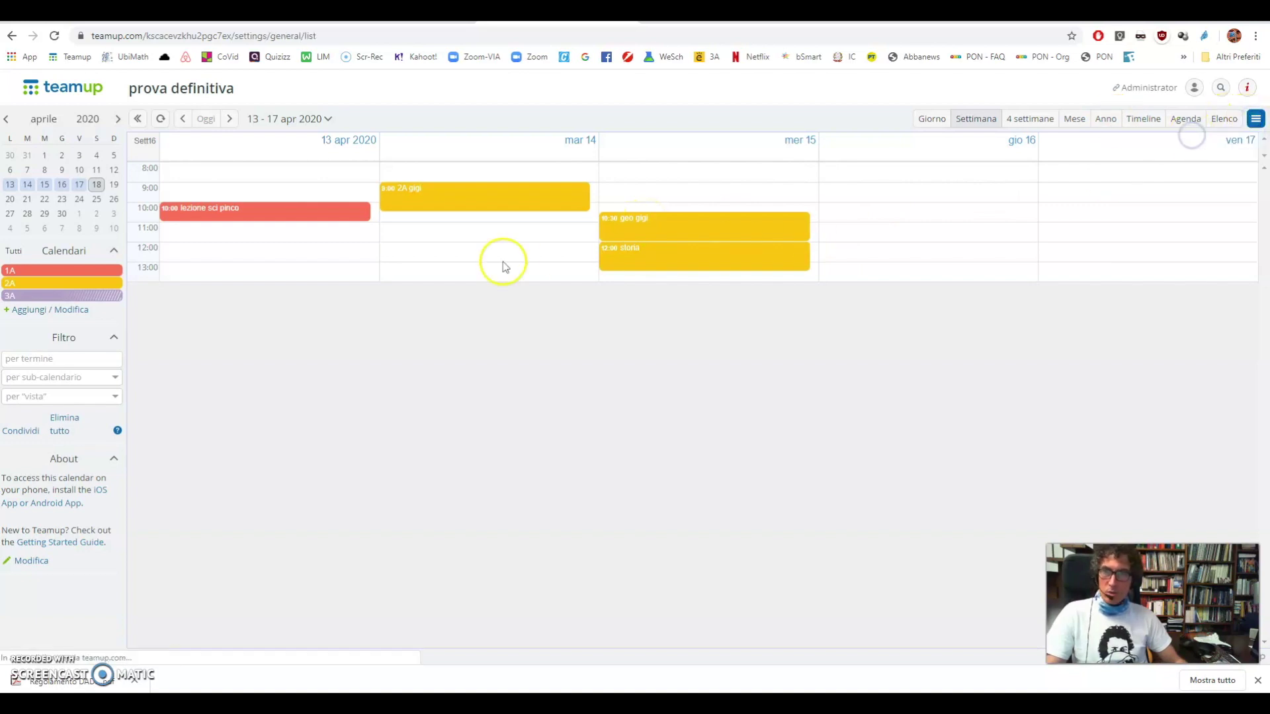
{"action": "left_click", "coordinate": [101, 301]}
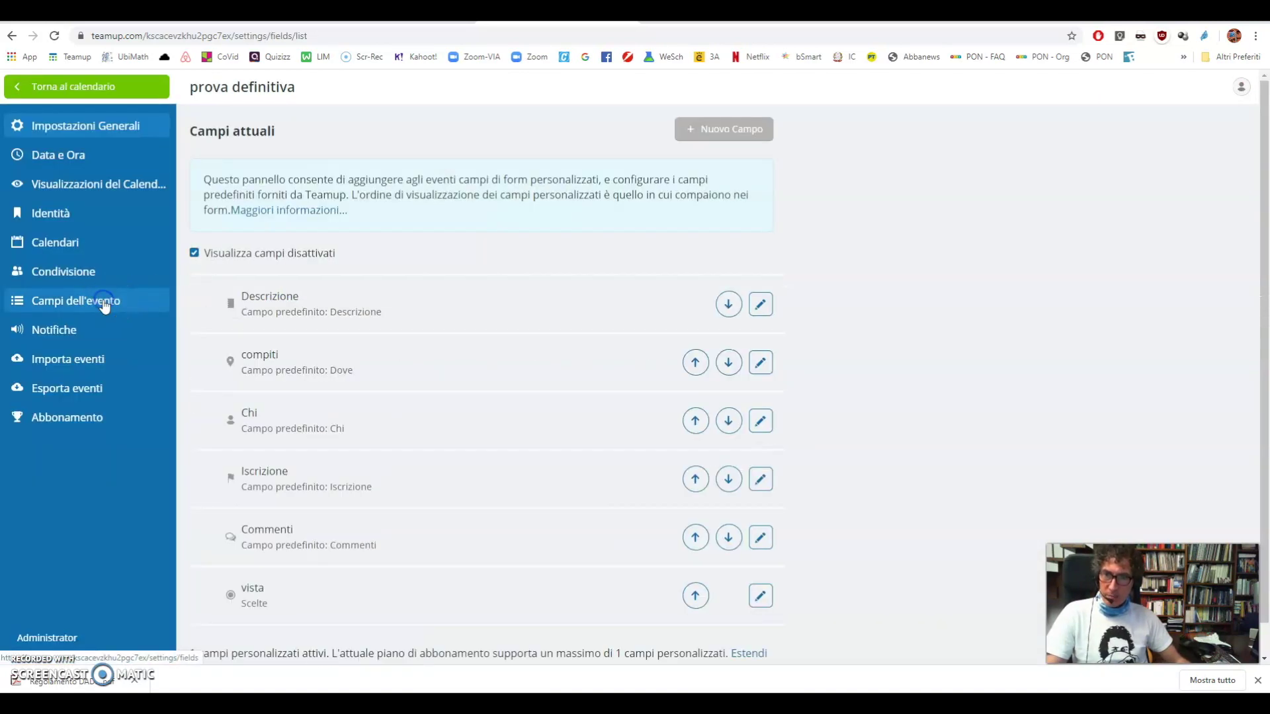
{"action": "left_click", "coordinate": [695, 596]}
{"action": "left_click", "coordinate": [695, 537]}
{"action": "left_click", "coordinate": [695, 479]}
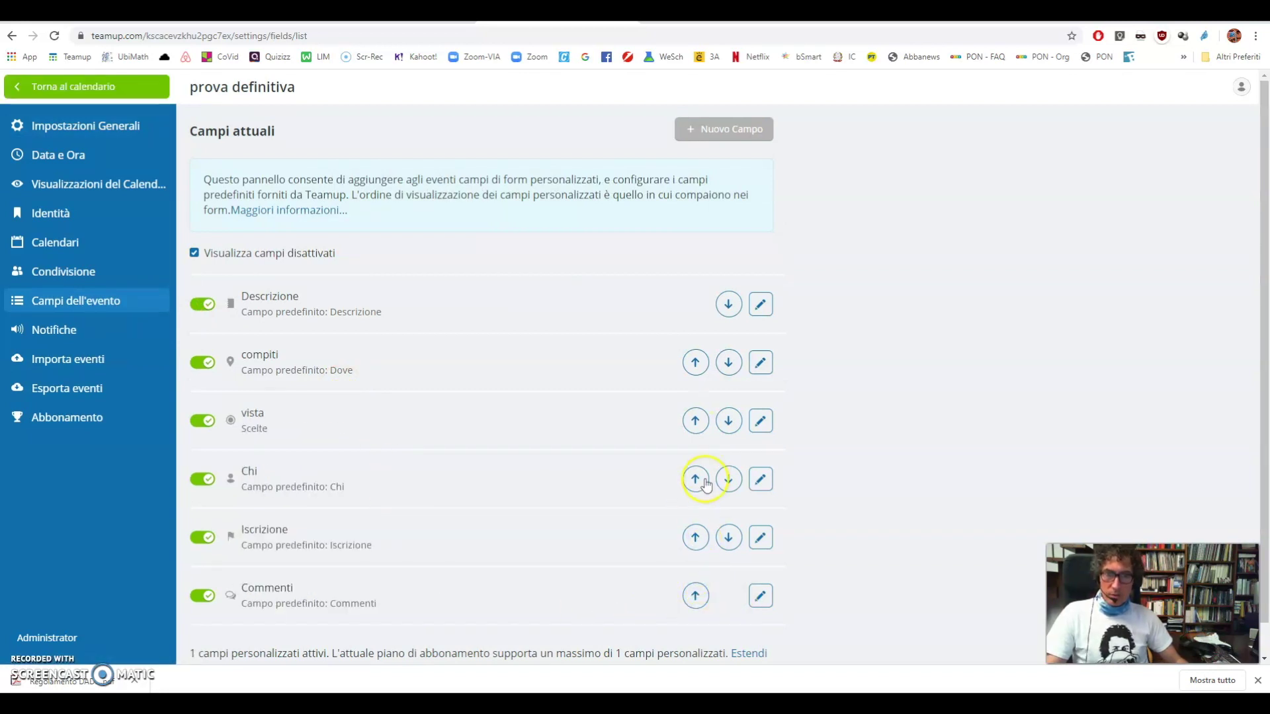
{"action": "left_click", "coordinate": [693, 422]}
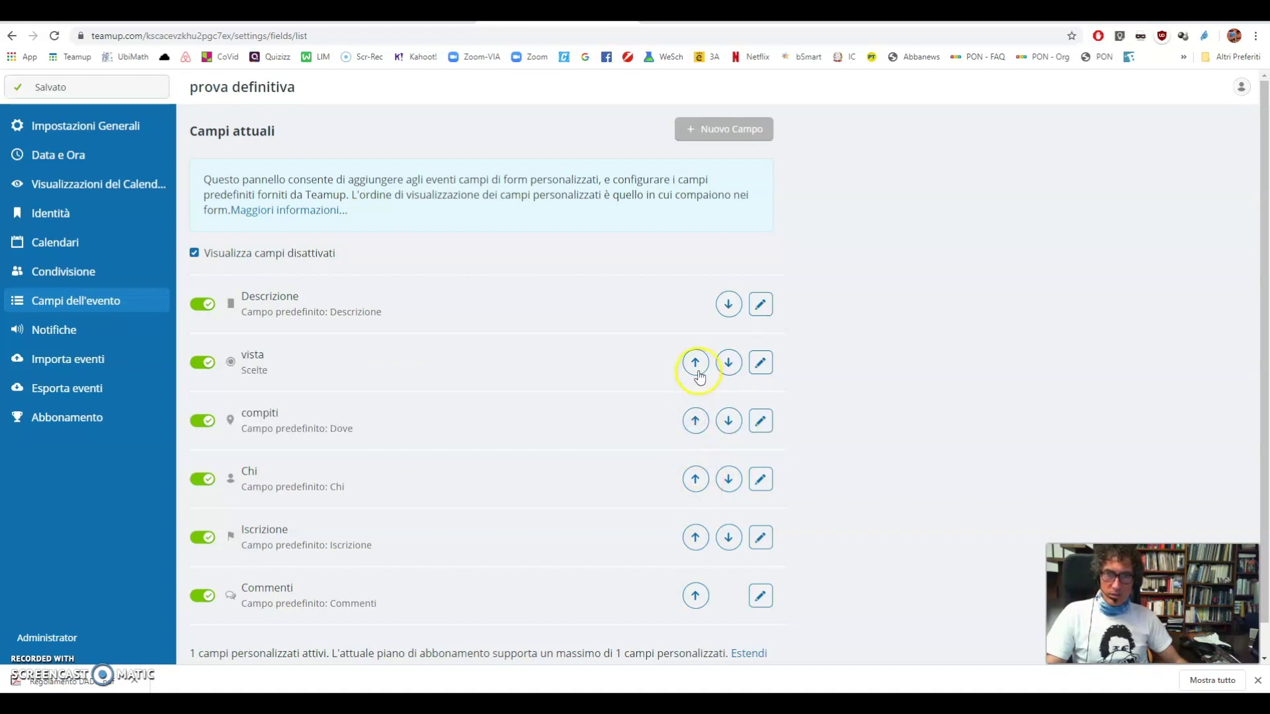
Set the vista field to show its emoji in event titles, save it, and return to the calendar
{"action": "left_click", "coordinate": [761, 363]}
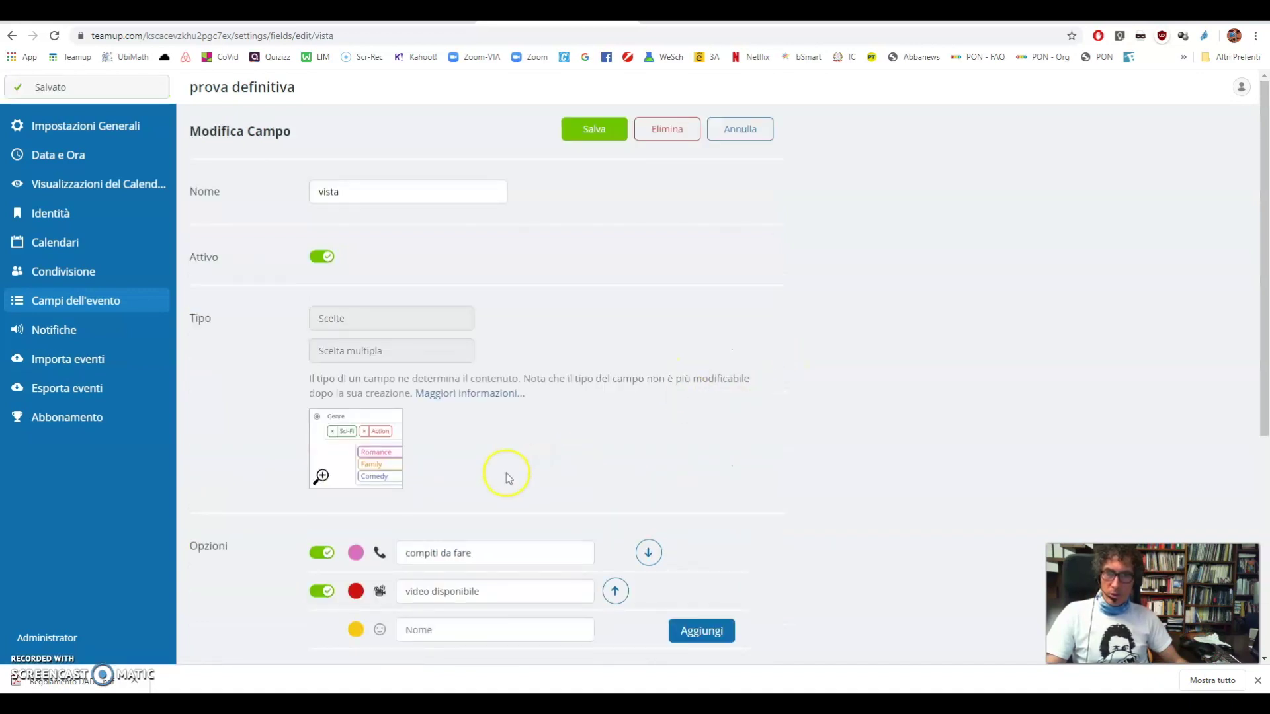
{"action": "scroll", "coordinate": [506, 474], "scroll_direction": "down", "scroll_amount": 5}
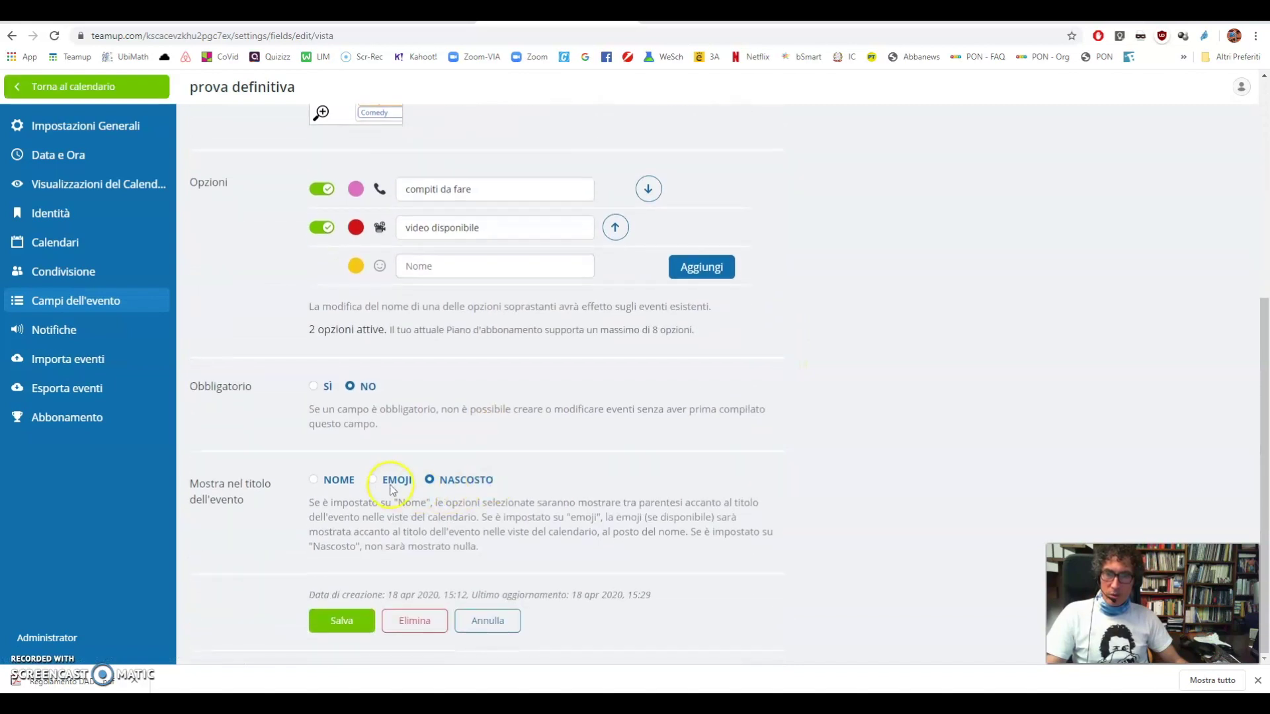
{"action": "left_click", "coordinate": [373, 482]}
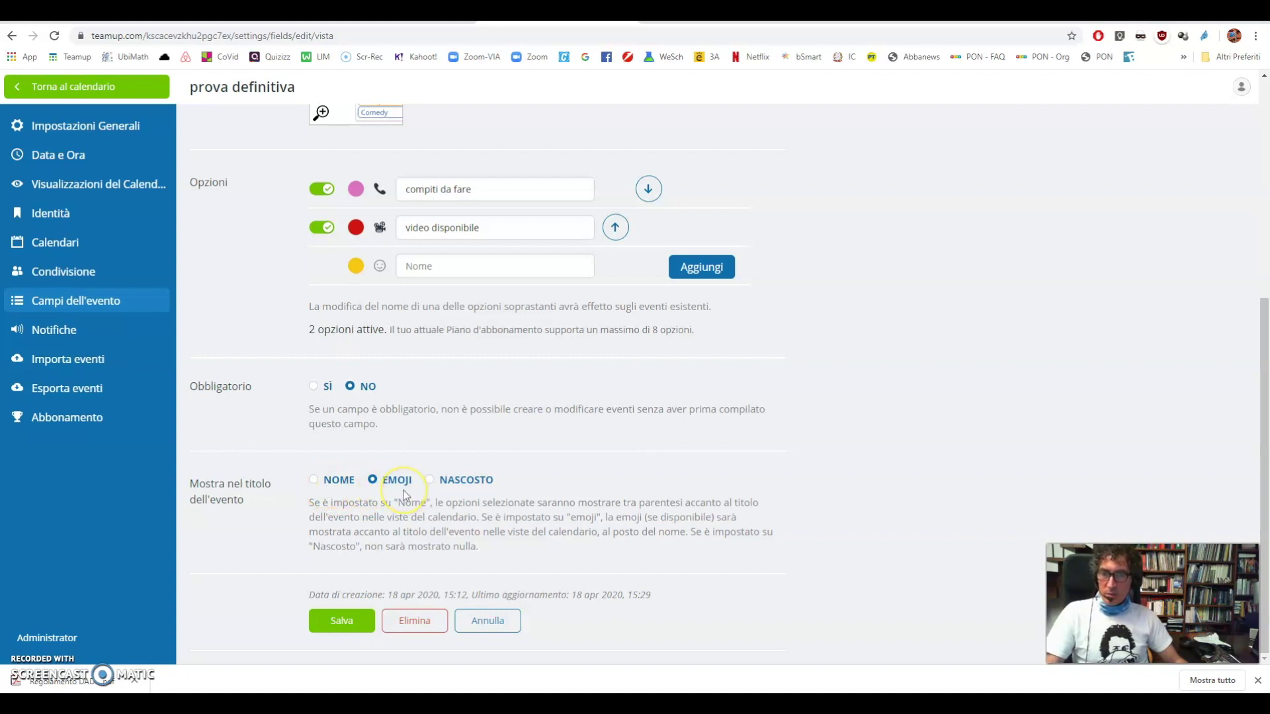
{"action": "left_click", "coordinate": [350, 620]}
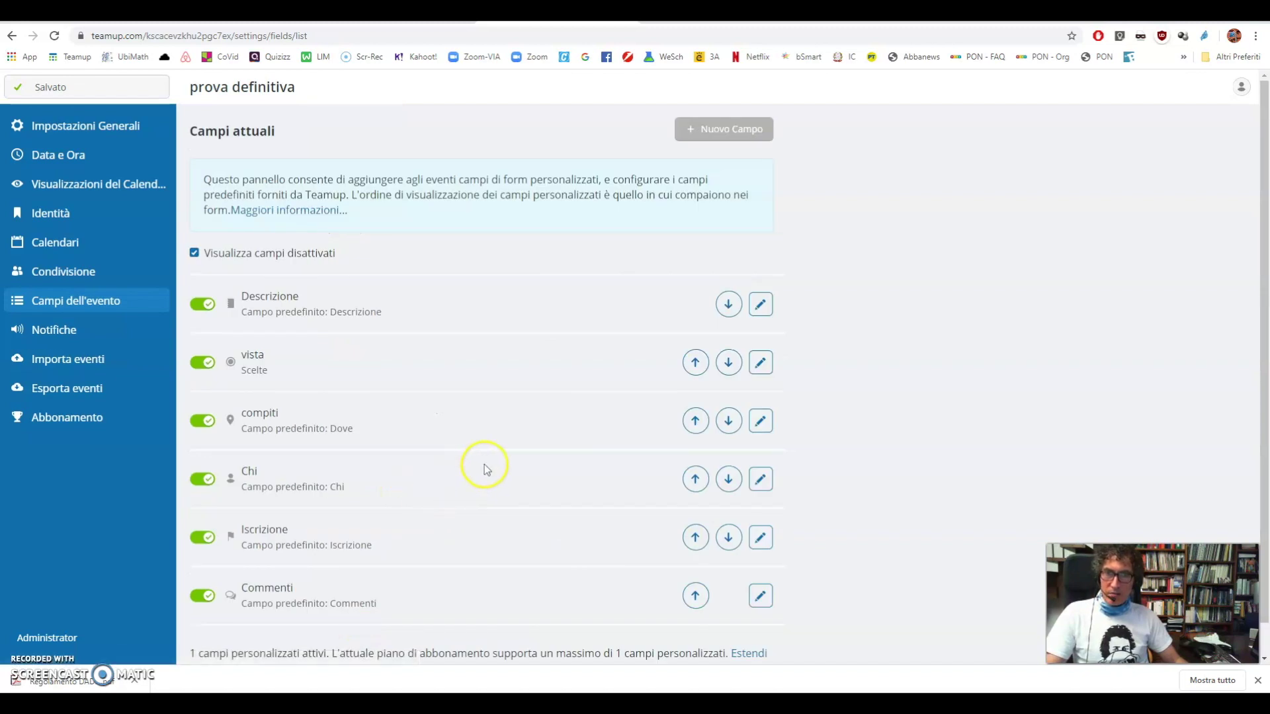
{"action": "left_click", "coordinate": [99, 86]}
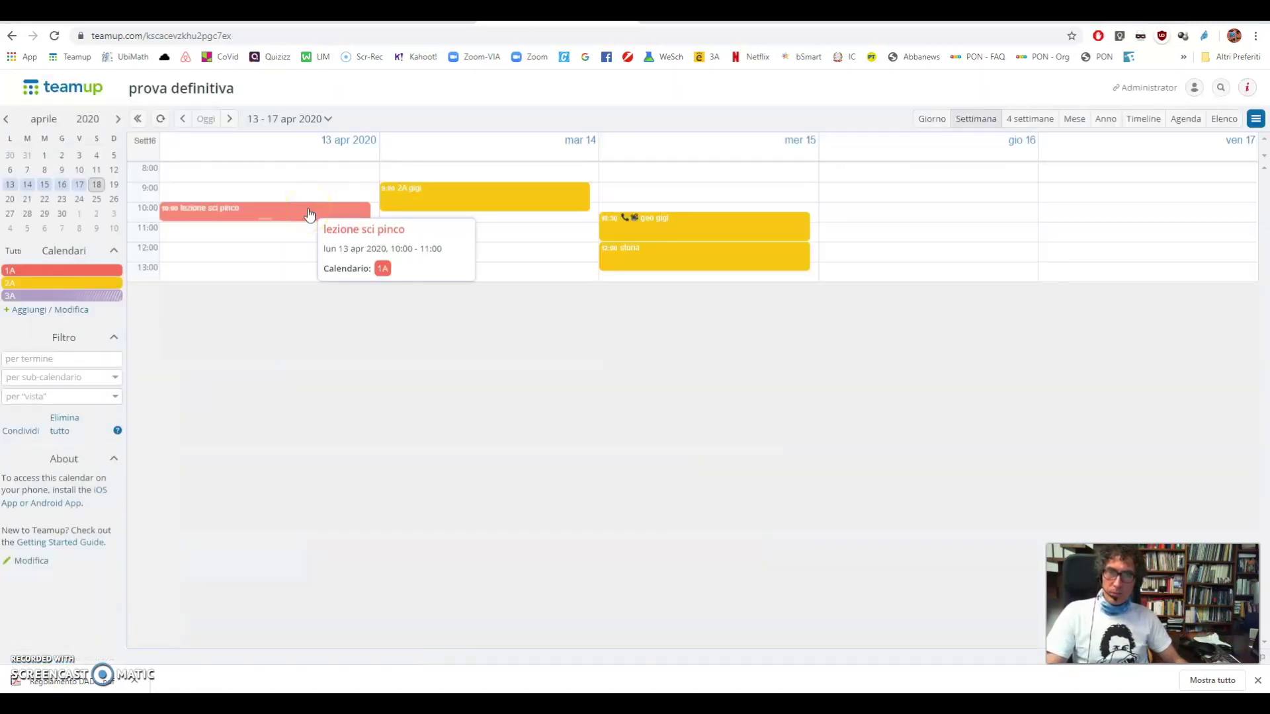
Open the "geo gigi" lesson, examine its sharing choices and event registration settings, and close it without changes
{"action": "mouse_move", "coordinate": [648, 226]}
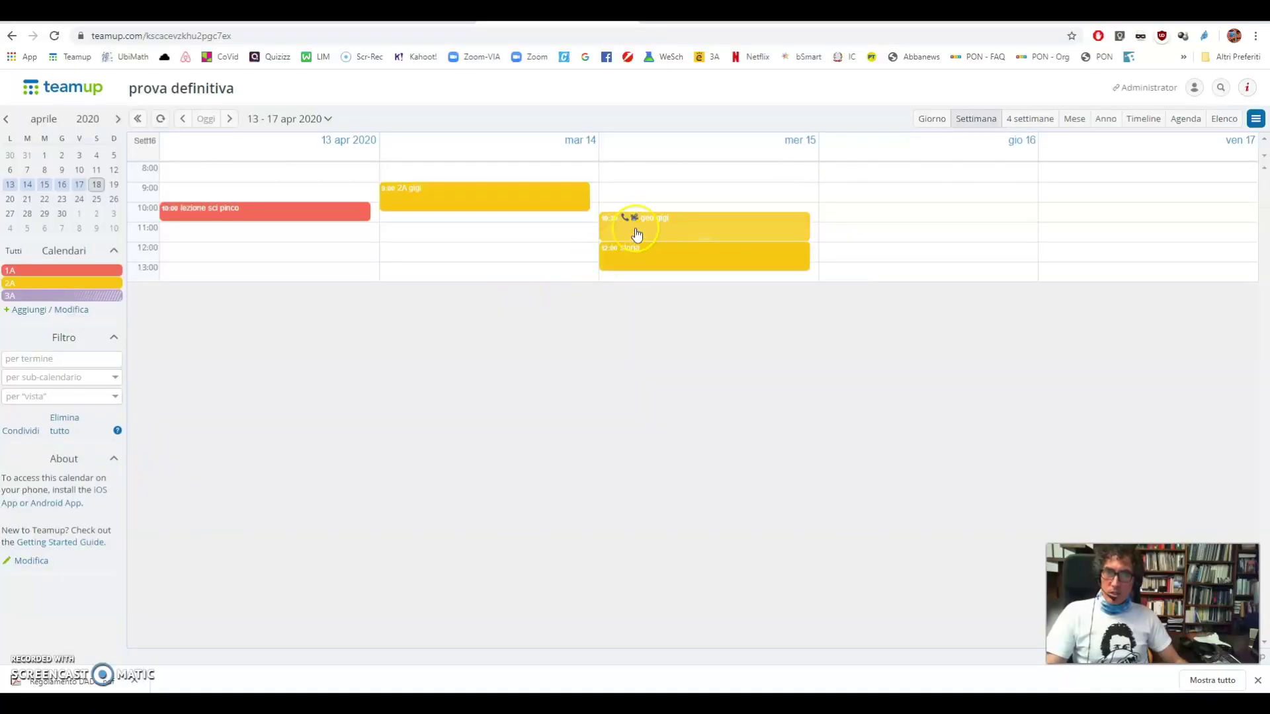
{"action": "left_click", "coordinate": [636, 233]}
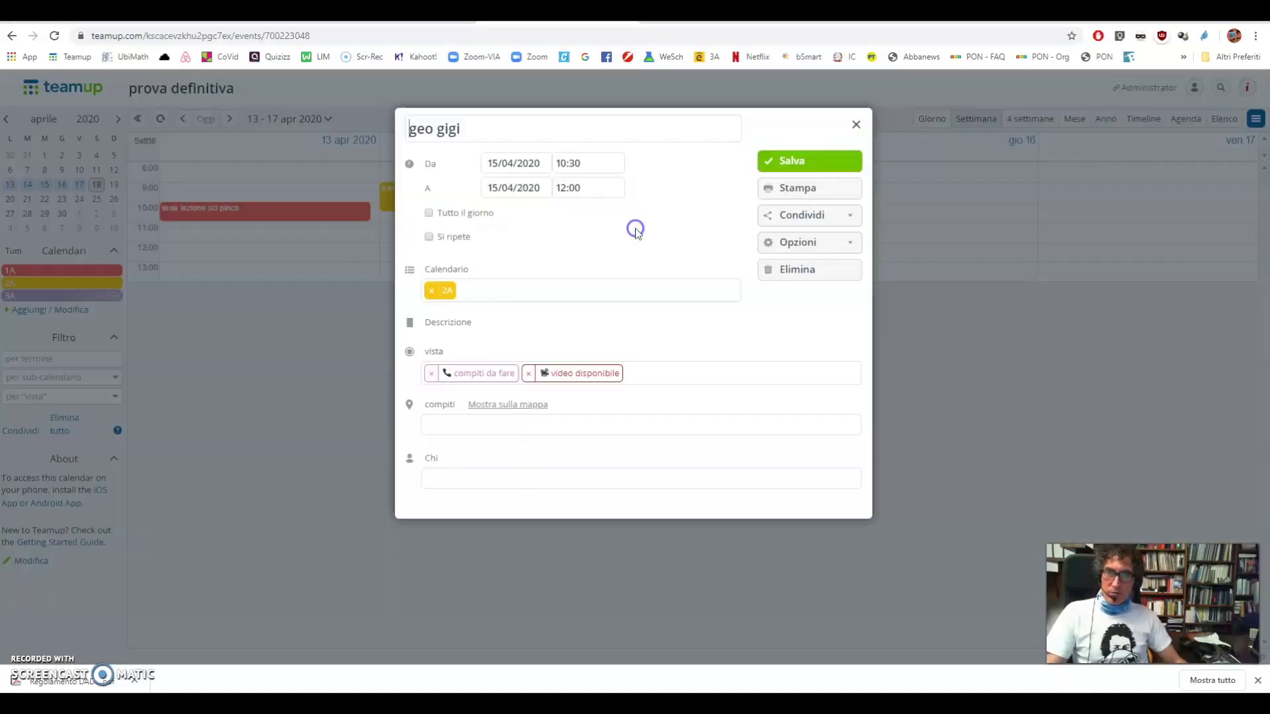
{"action": "left_click", "coordinate": [847, 217]}
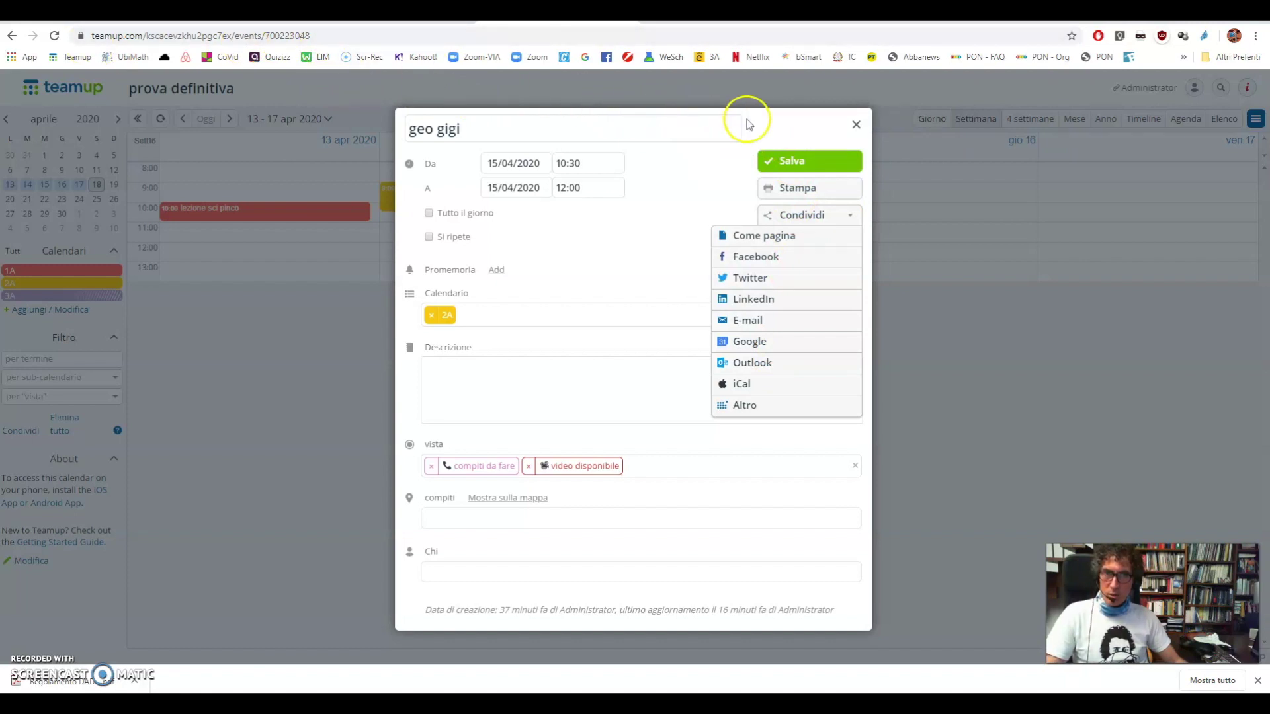
{"action": "left_click", "coordinate": [765, 128]}
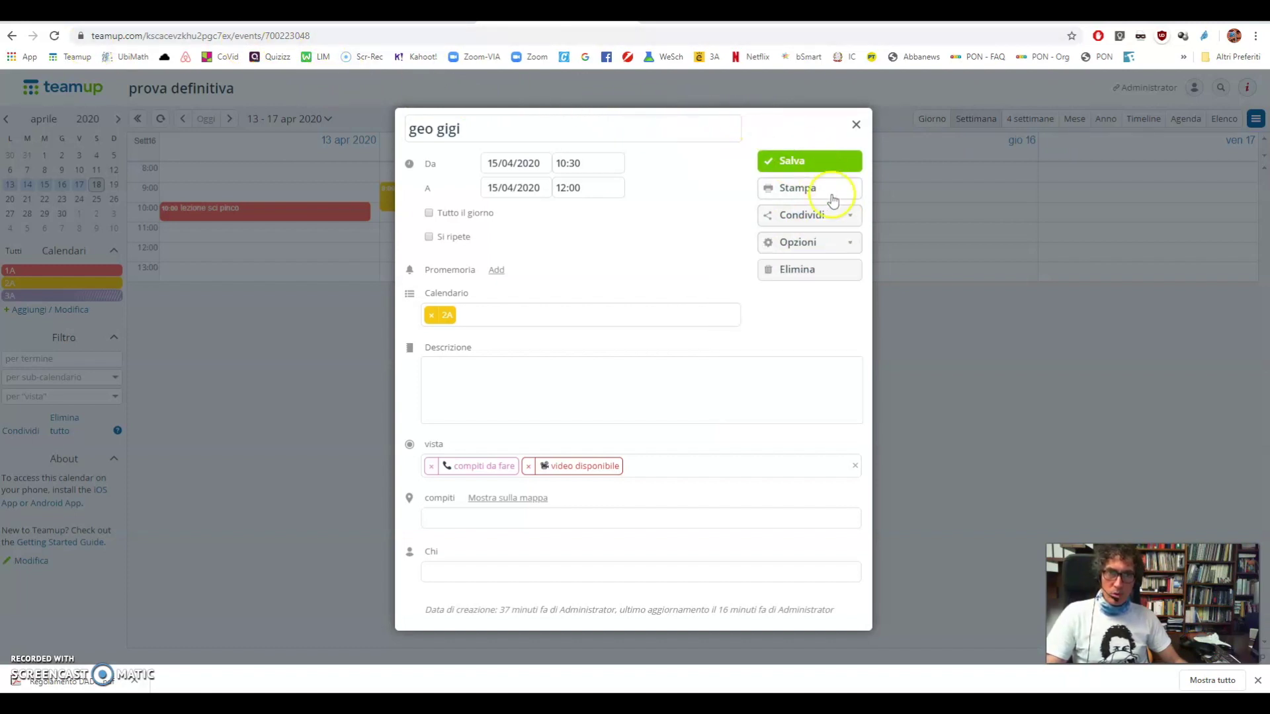
{"action": "left_click", "coordinate": [849, 246]}
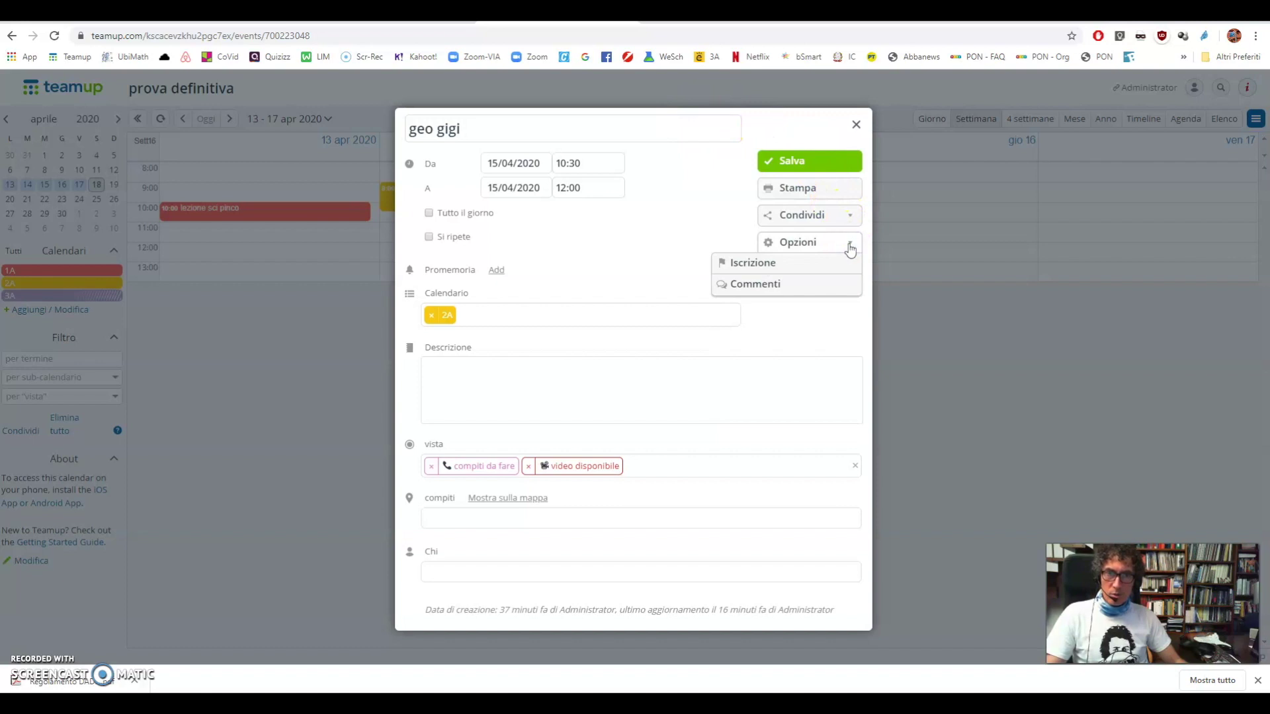
{"action": "left_click", "coordinate": [758, 263]}
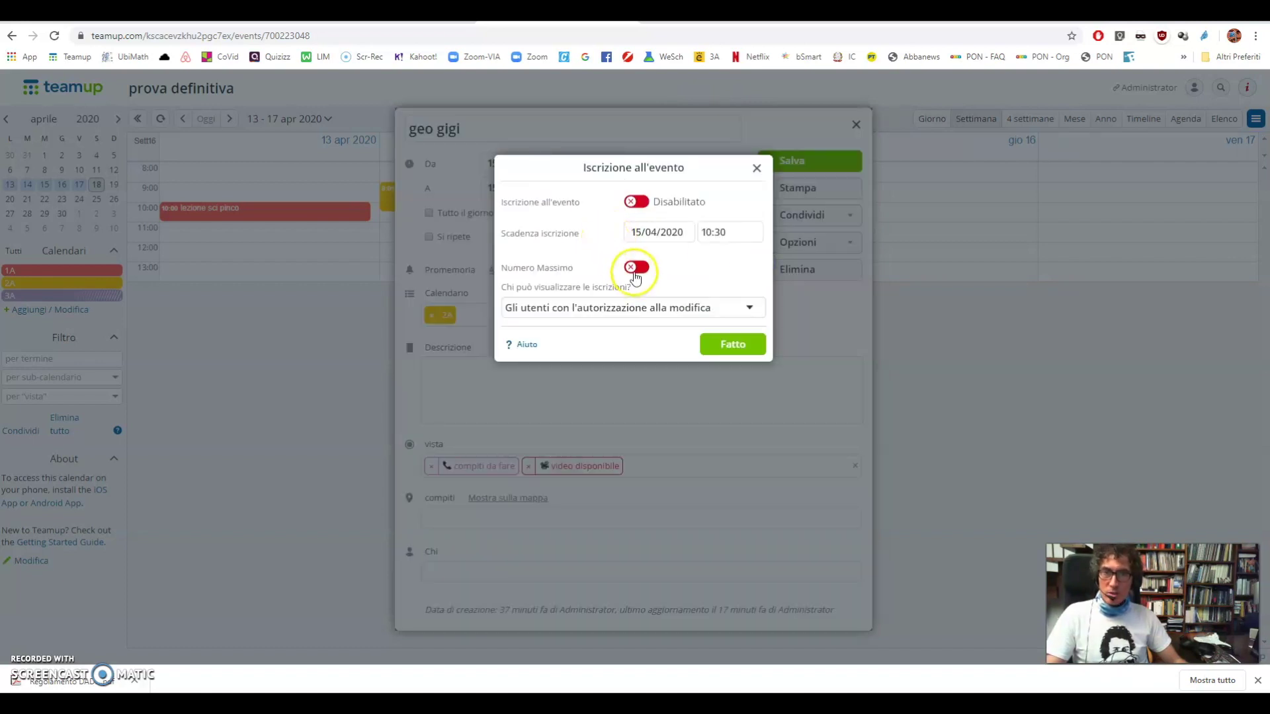
{"action": "left_click", "coordinate": [755, 170]}
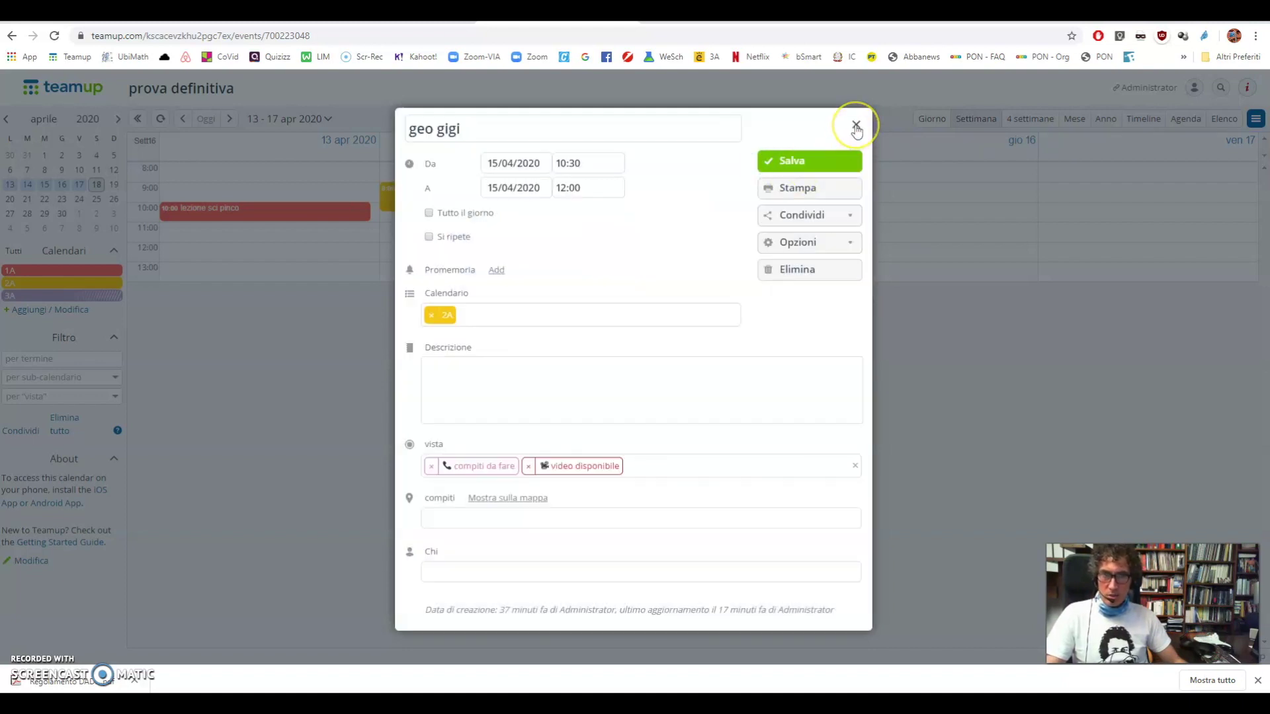
{"action": "left_click", "coordinate": [855, 126]}
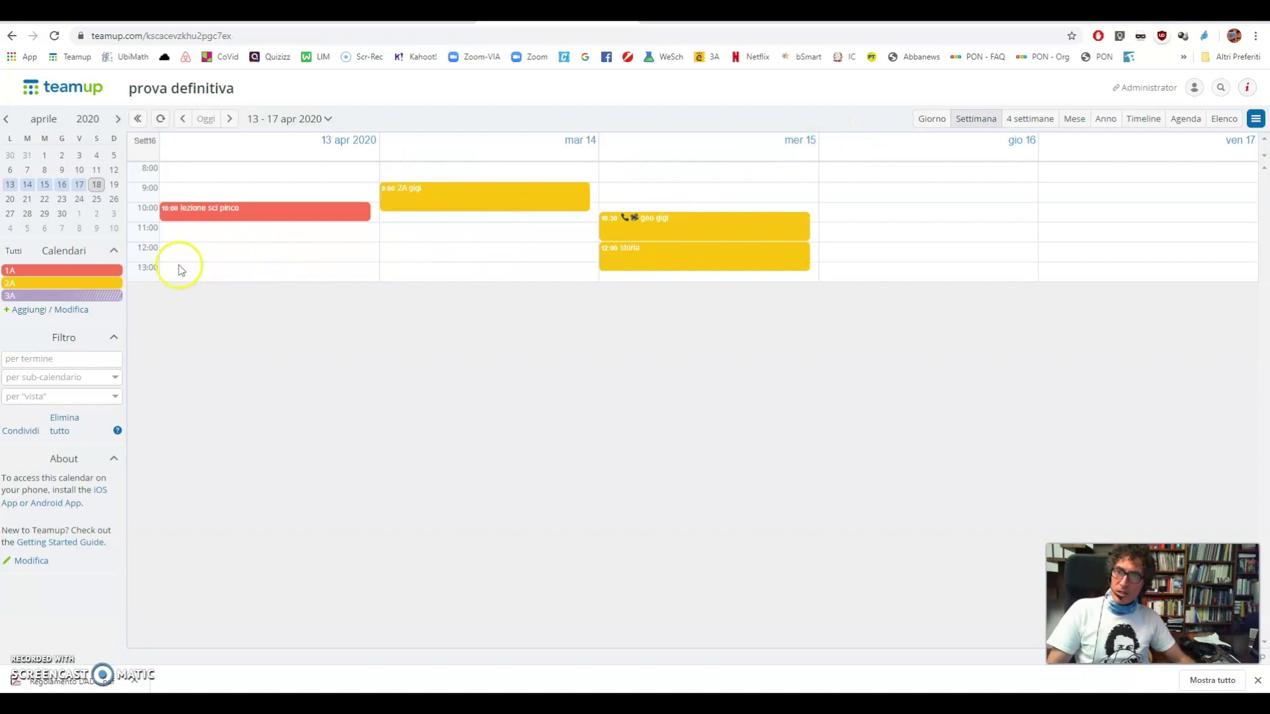
View the 1A calendar alone, and turn the 2A and 3A calendars back on
{"action": "left_click", "coordinate": [115, 281]}
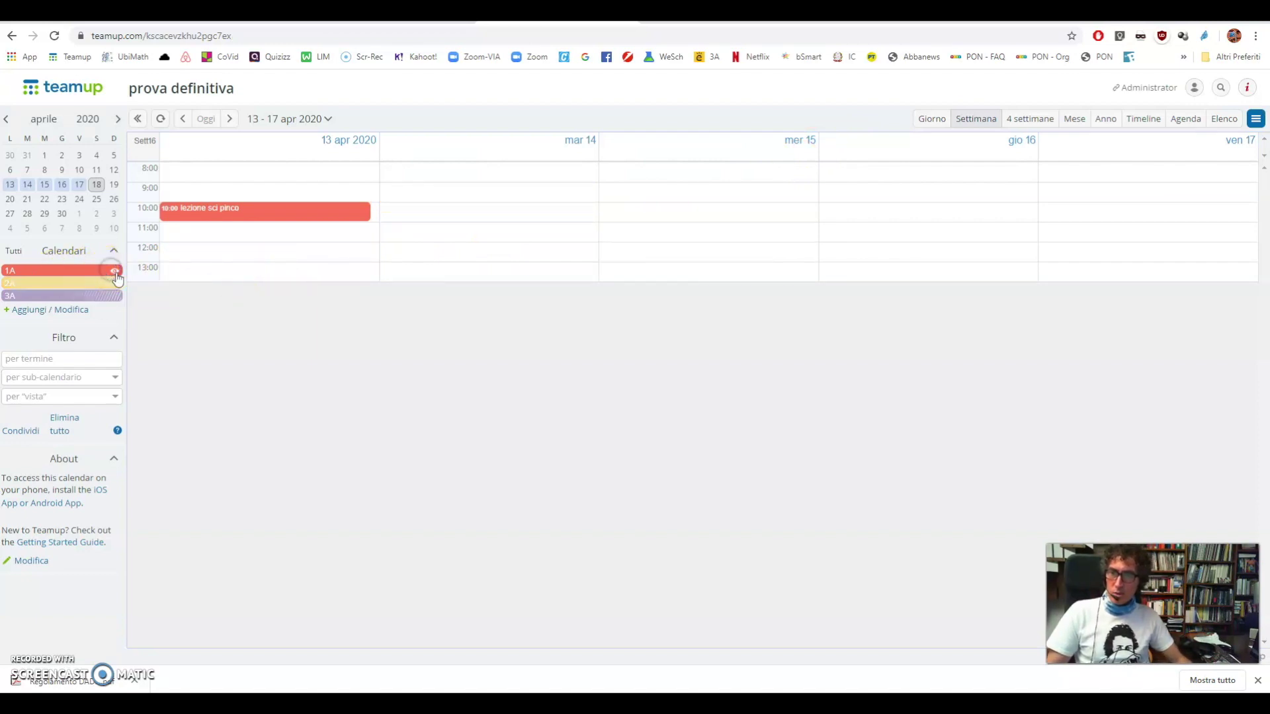
{"action": "left_click", "coordinate": [79, 283]}
{"action": "left_click", "coordinate": [79, 296]}
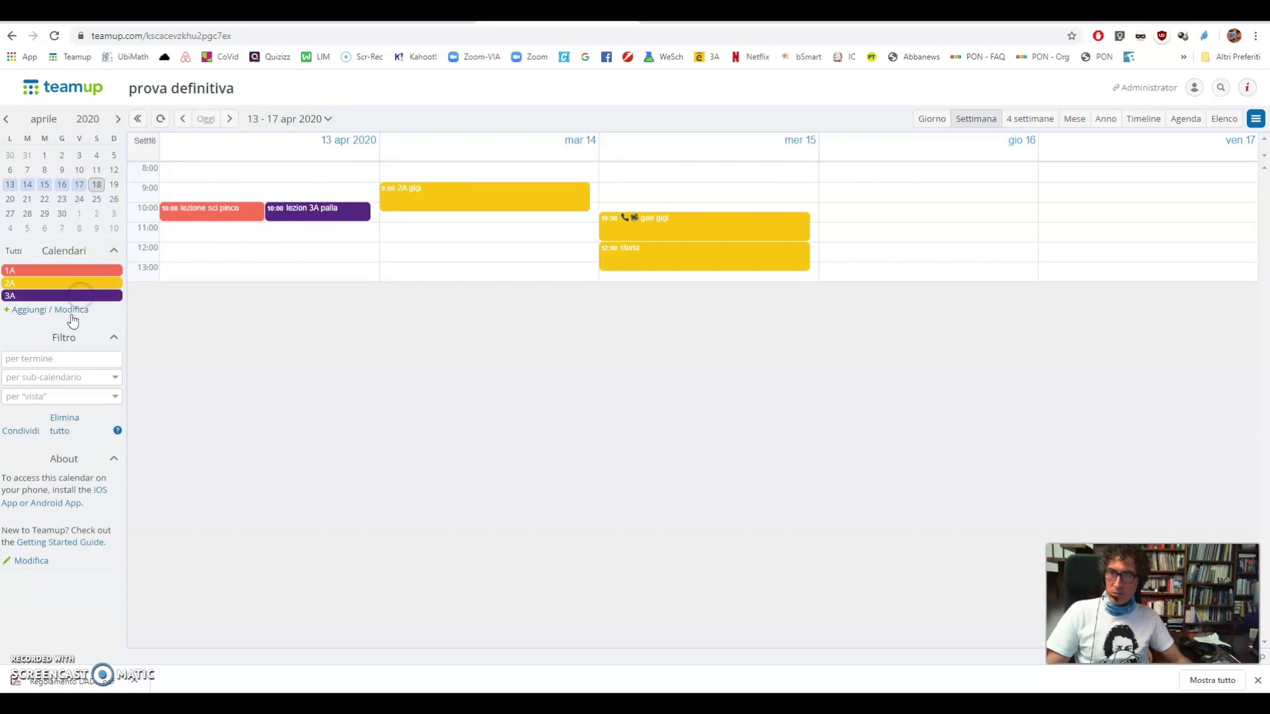
Filter the lessons by the term "pinco" and clear the filter
{"action": "left_click", "coordinate": [59, 359]}
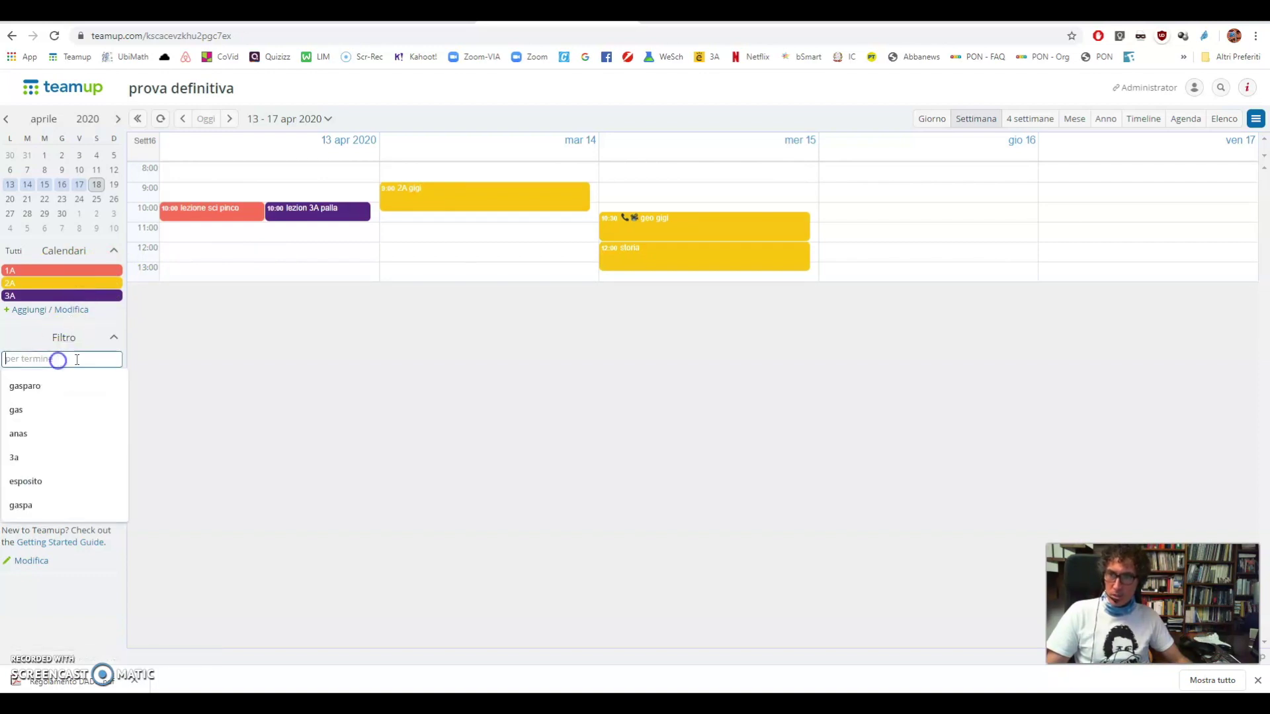
{"action": "type", "text": "pinco"}
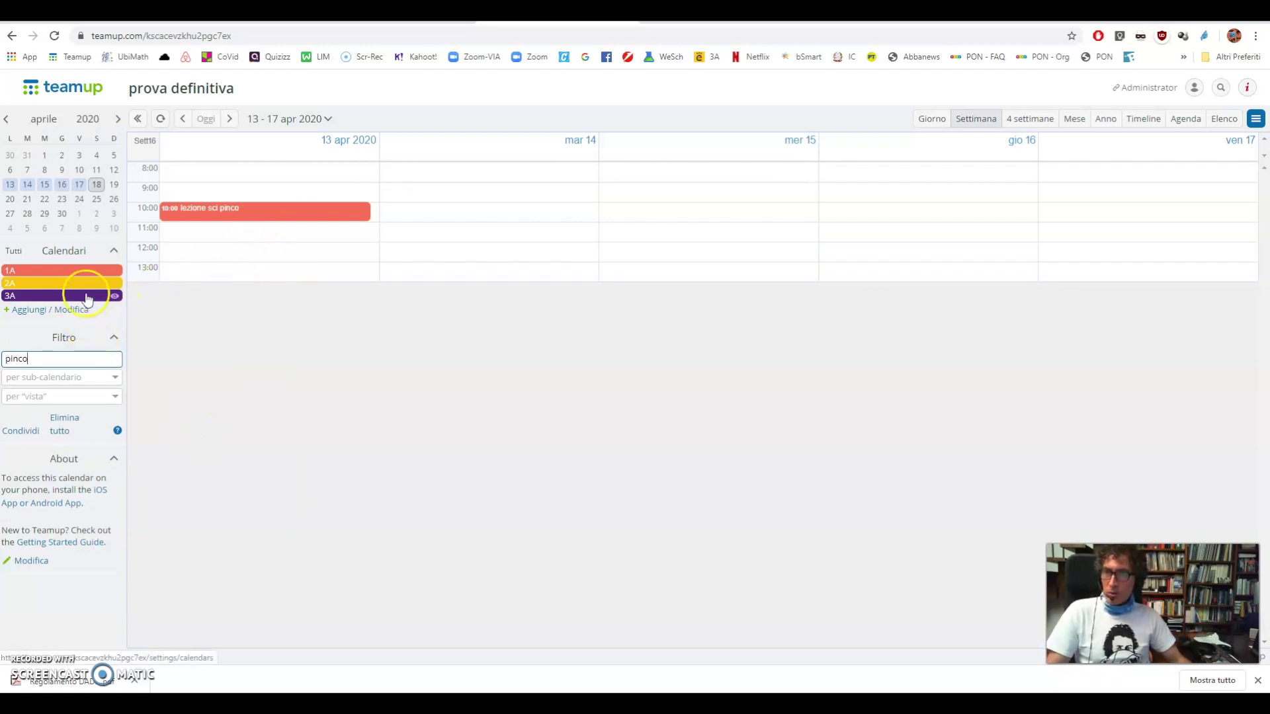
{"action": "key", "text": "BackSpace"}
Show only the 2A calendar and open the "geo gigi" lesson's description for editing
{"action": "left_click", "coordinate": [109, 286]}
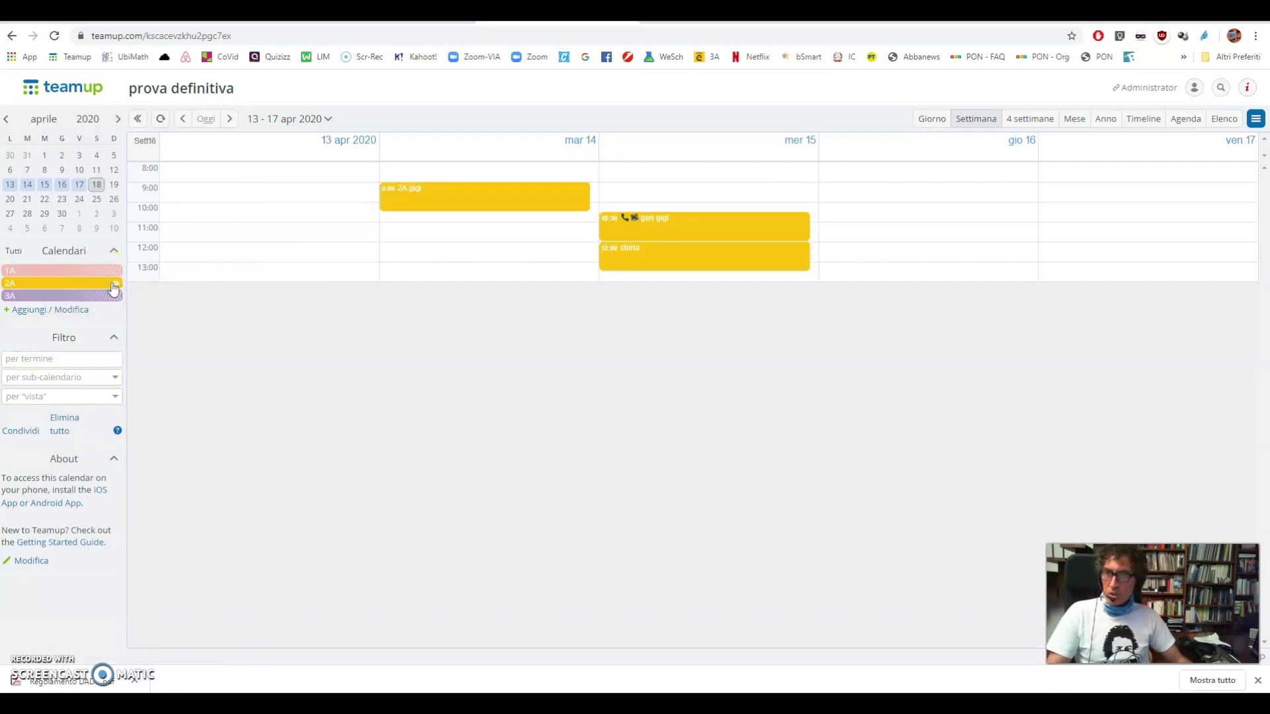
{"action": "mouse_move", "coordinate": [680, 234]}
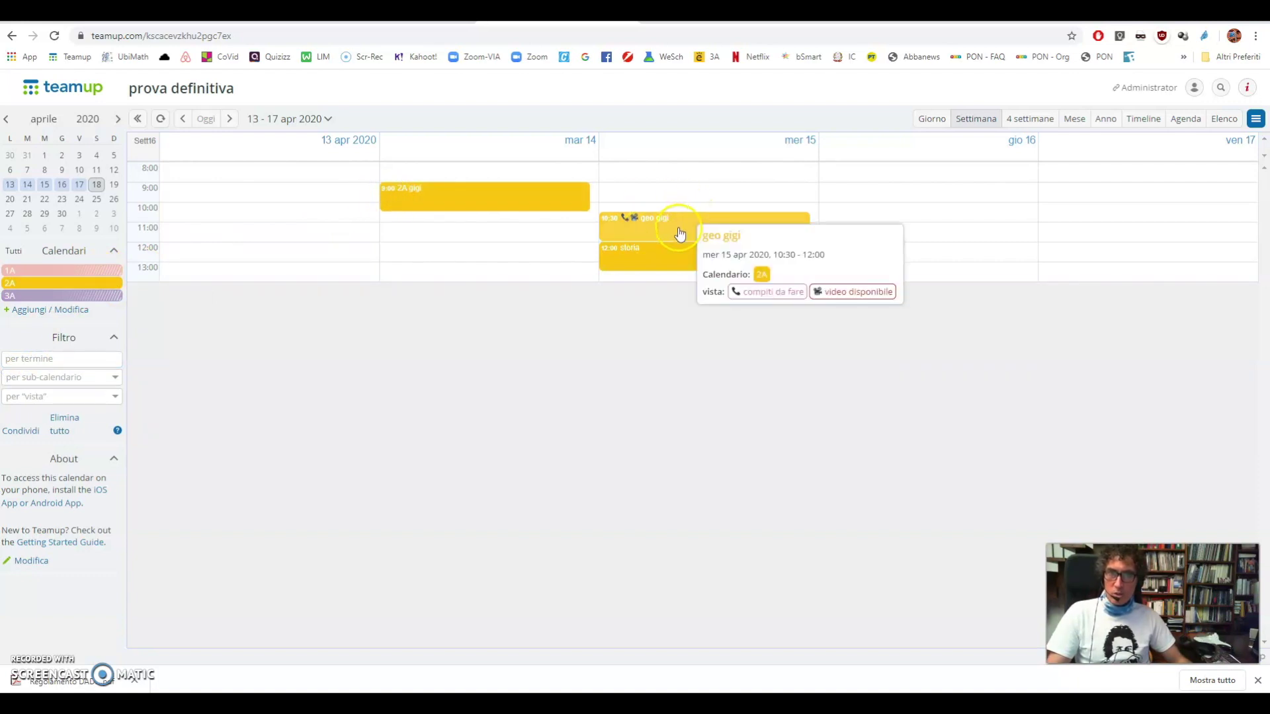
{"action": "left_click", "coordinate": [634, 225]}
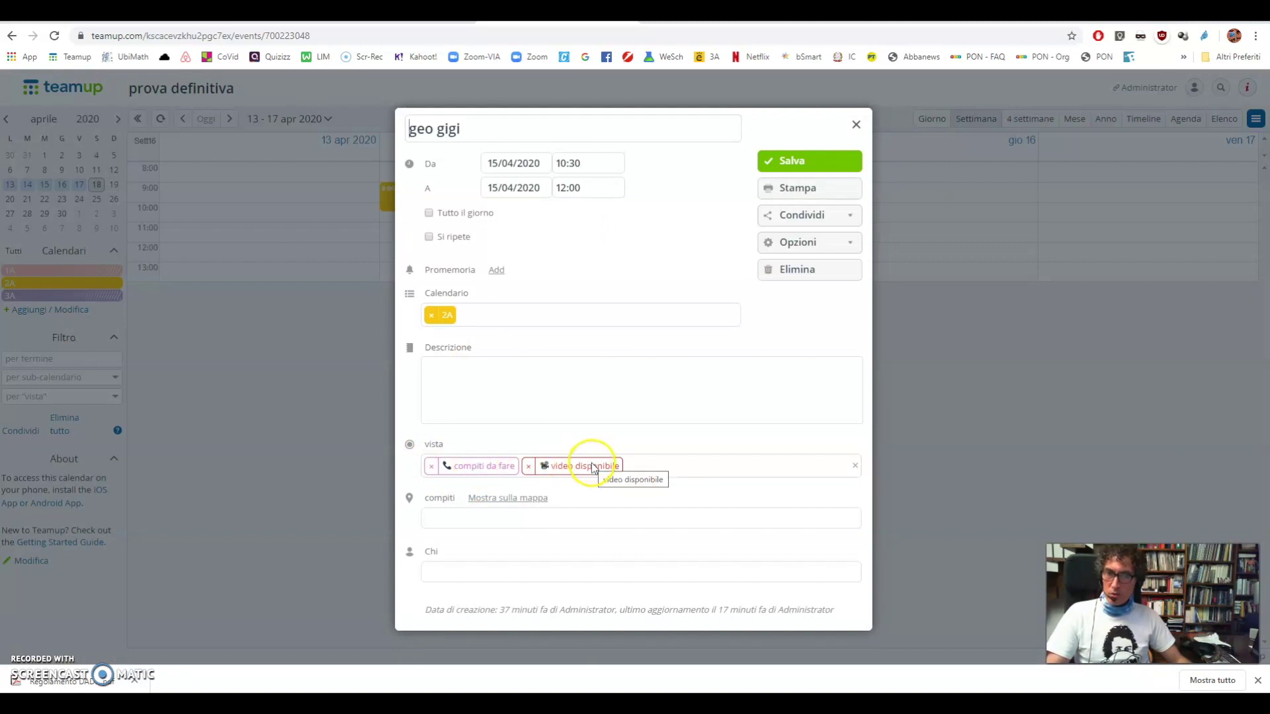
{"action": "left_click", "coordinate": [457, 373]}
{"action": "left_click", "coordinate": [471, 402]}
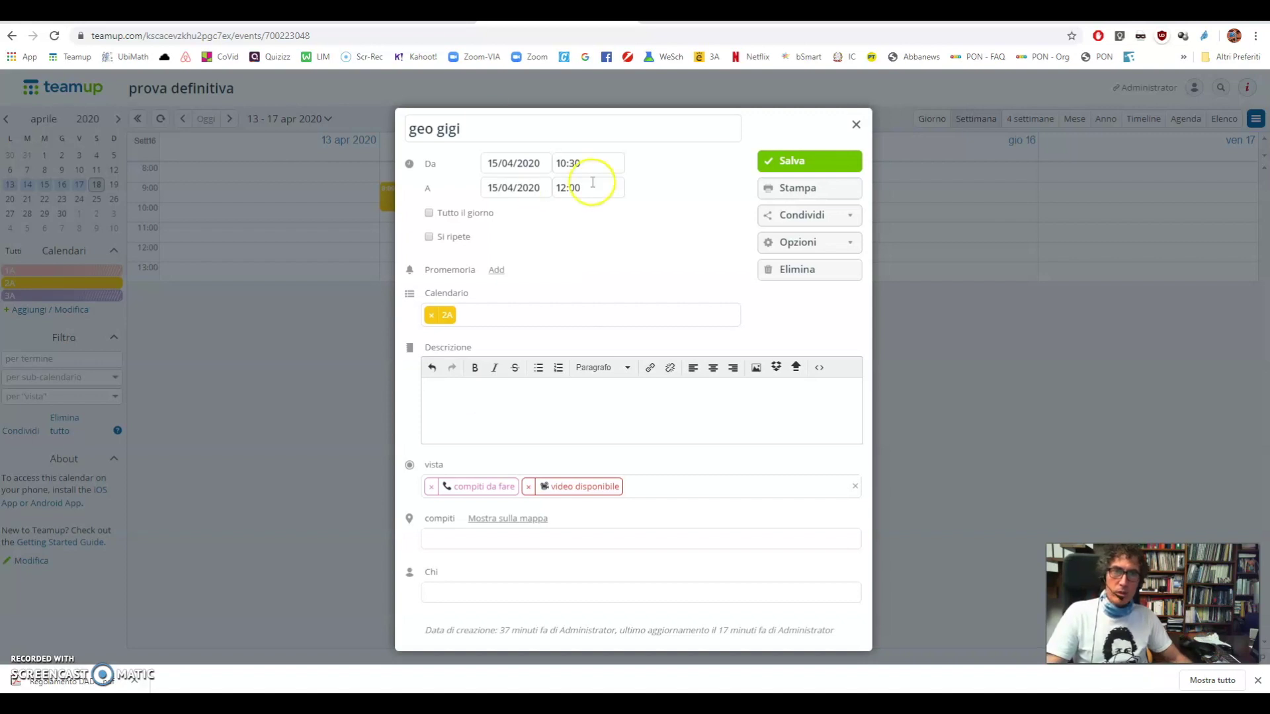
Search Google in a new browser tab for "yotube cambiamenti climatici"
{"action": "key", "text": "ctrl+t"}
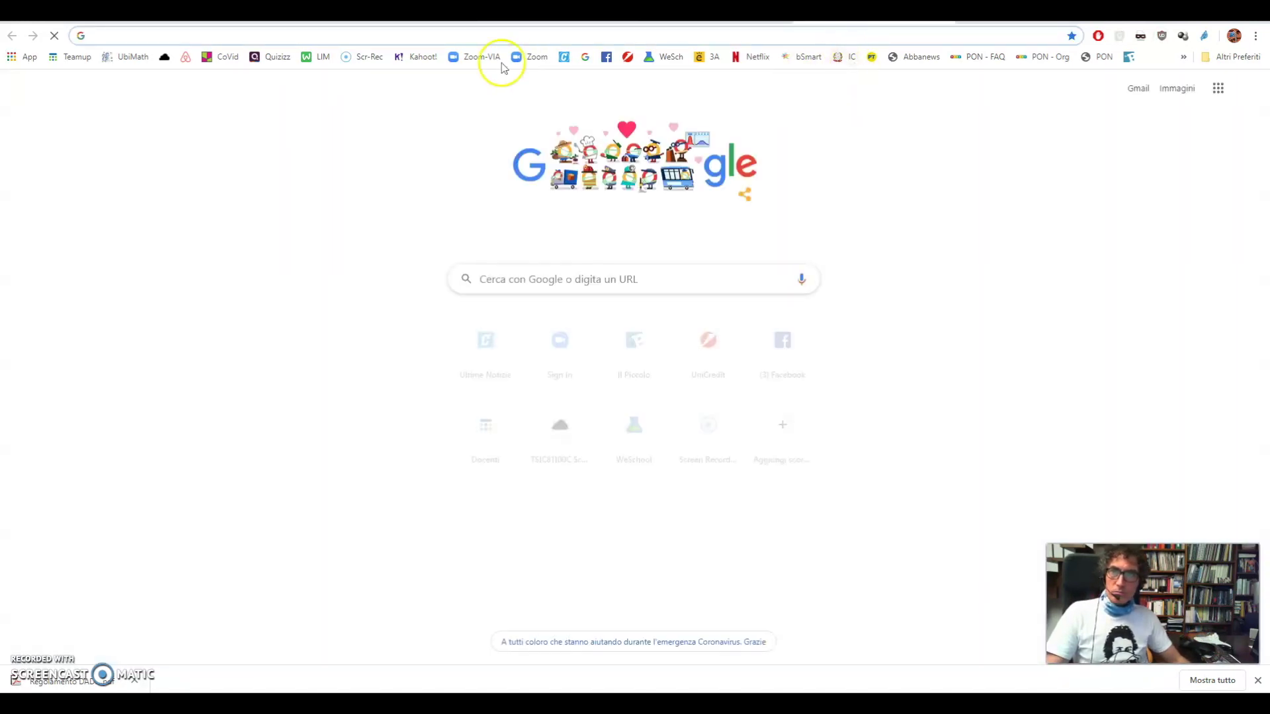
{"action": "type", "text": "yotu"}
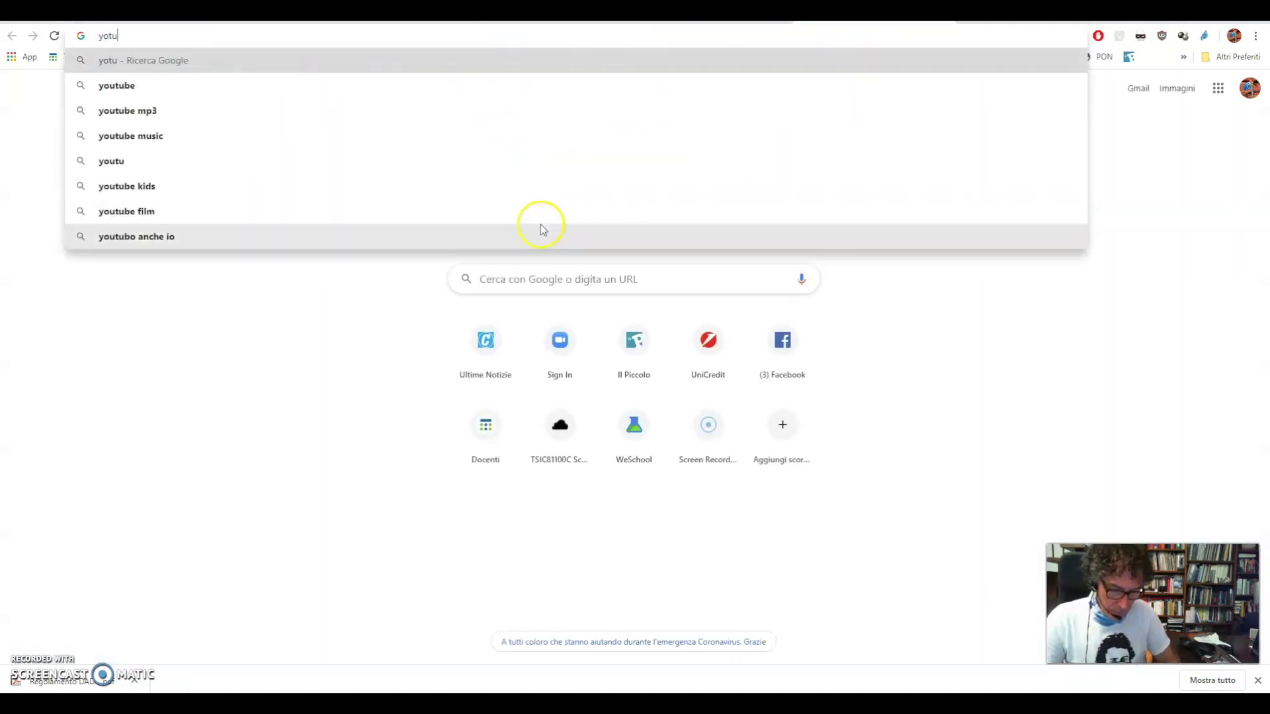
{"action": "type", "text": "be cambiamen"}
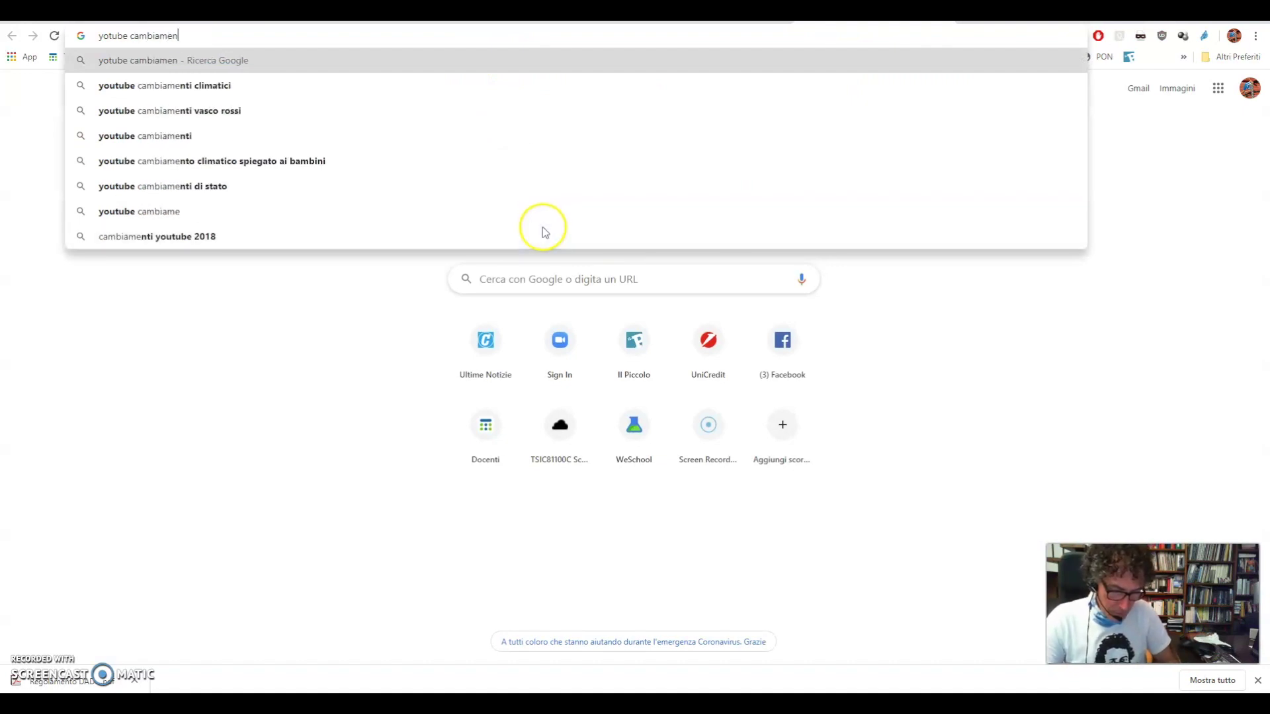
{"action": "type", "text": "ti climatici"}
{"action": "key", "text": "Return"}
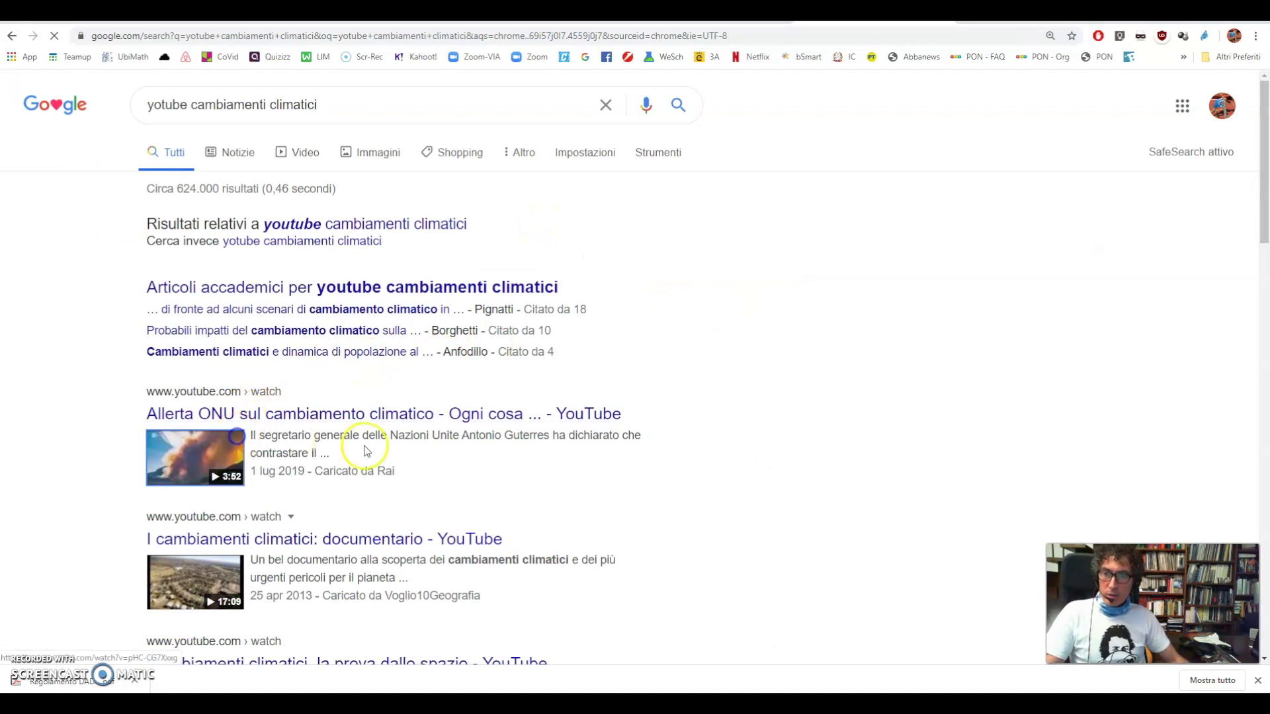
Open the YouTube video "Allerta ONU sul cambiamento climatico" and copy its web address
{"action": "left_click", "coordinate": [365, 440]}
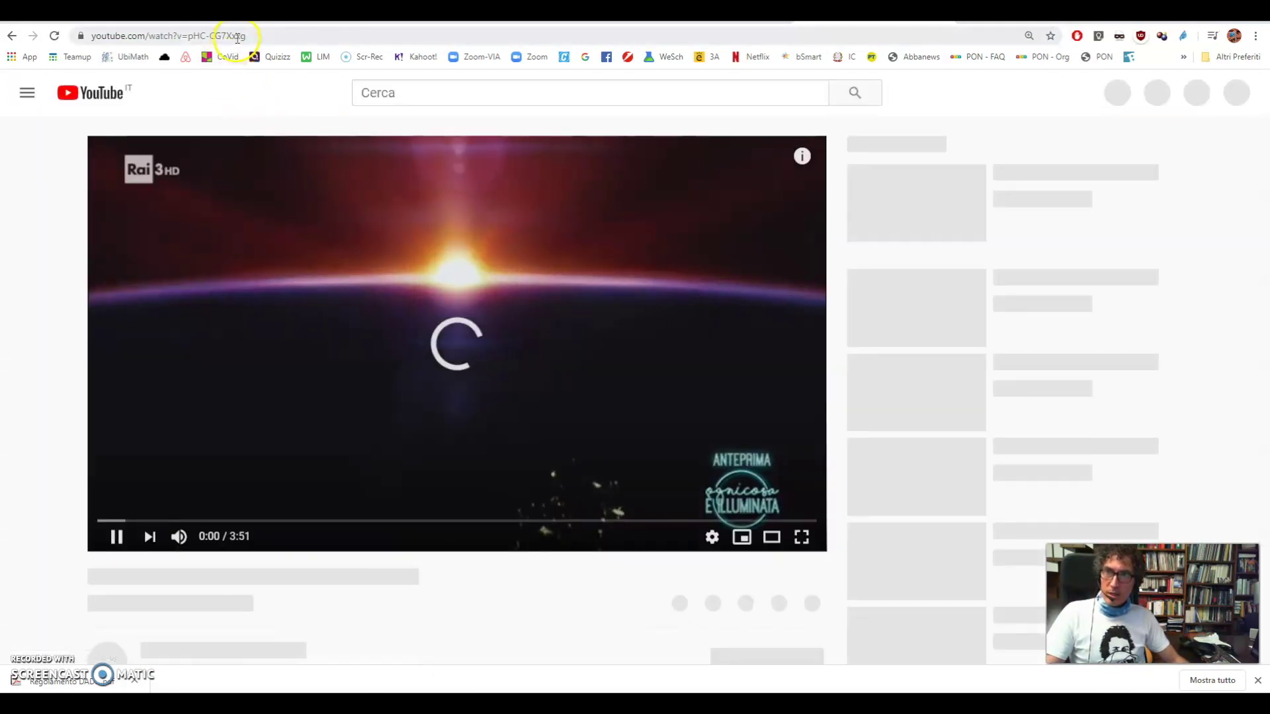
{"action": "left_click", "coordinate": [237, 35]}
{"action": "key", "text": "ctrl+c"}
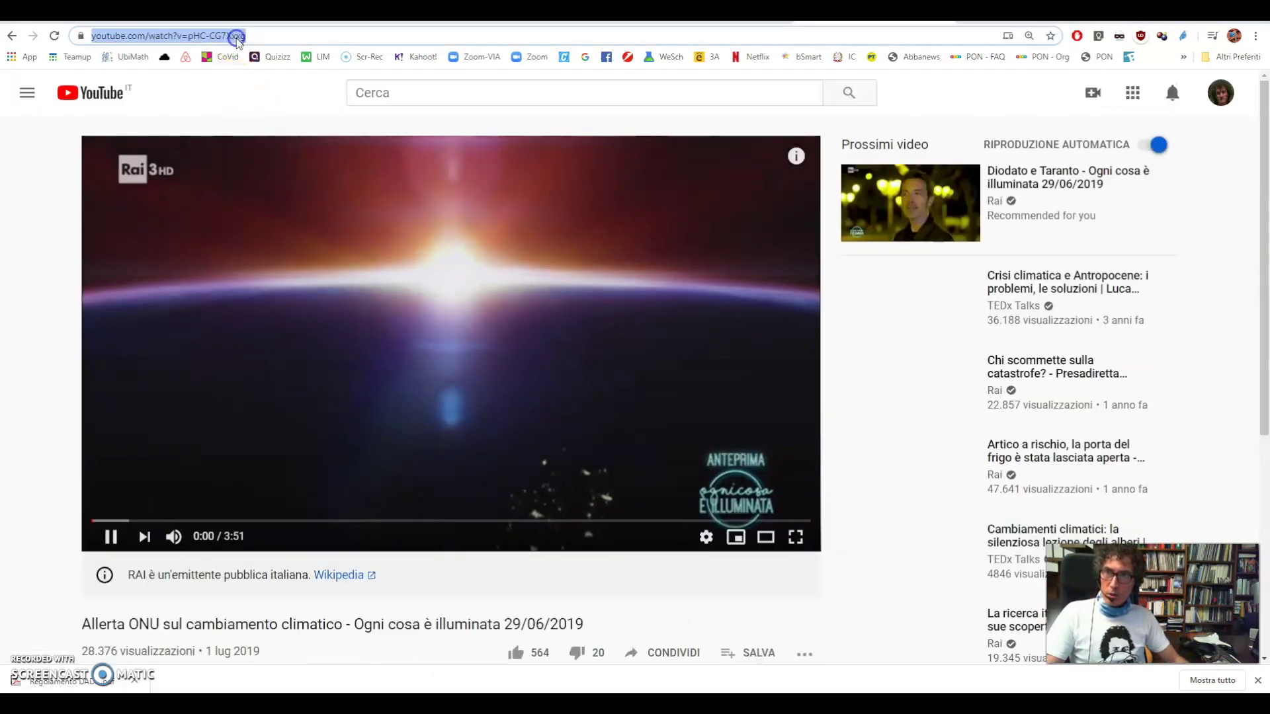
Pause the YouTube video, return to the Teamup calendar and paste the copied video link into the "geo gigi" lesson's description
{"action": "left_click", "coordinate": [112, 536]}
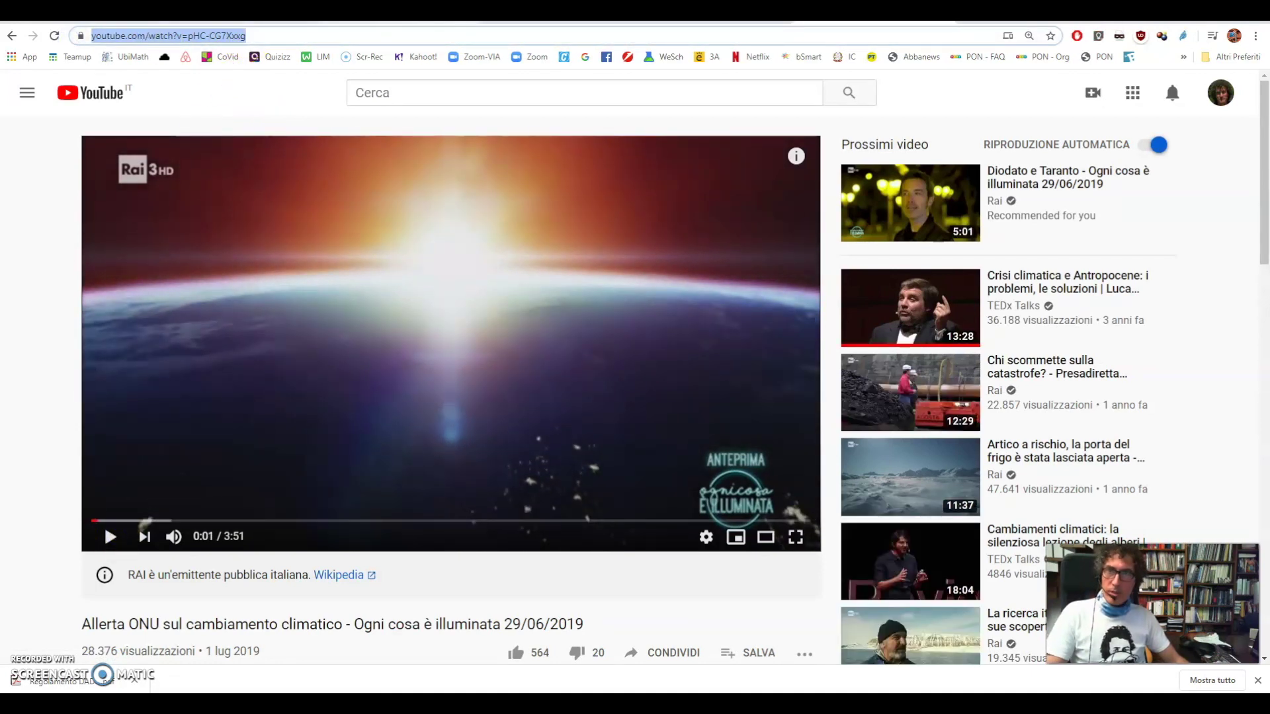
{"action": "key", "text": "ctrl+Tab"}
{"action": "left_click", "coordinate": [491, 400]}
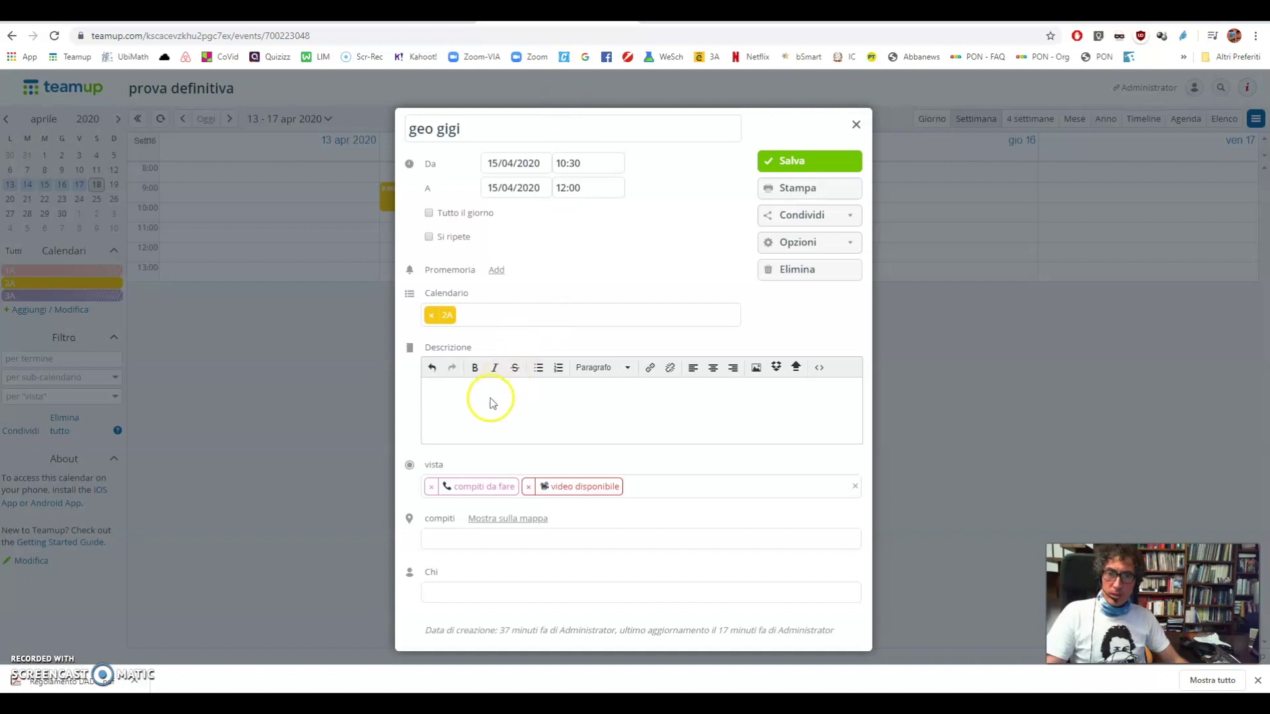
{"action": "key", "text": "ctrl+v"}
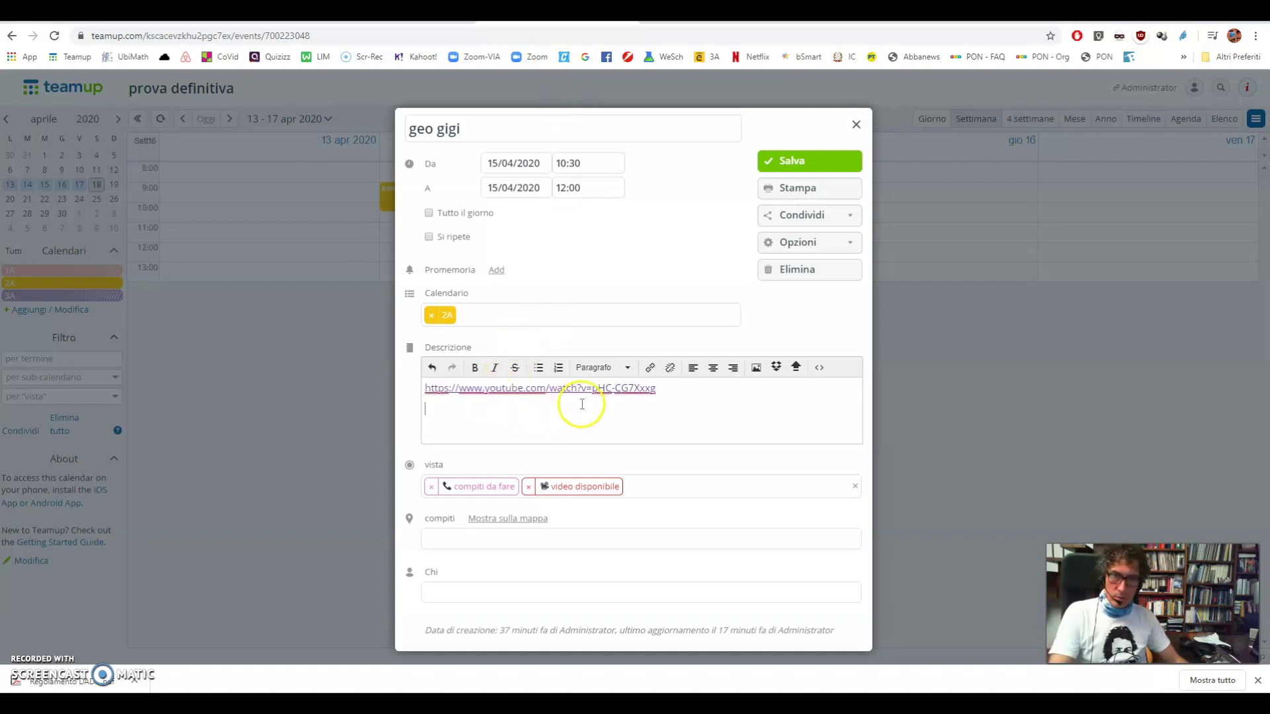
{"action": "left_click", "coordinate": [432, 412]}
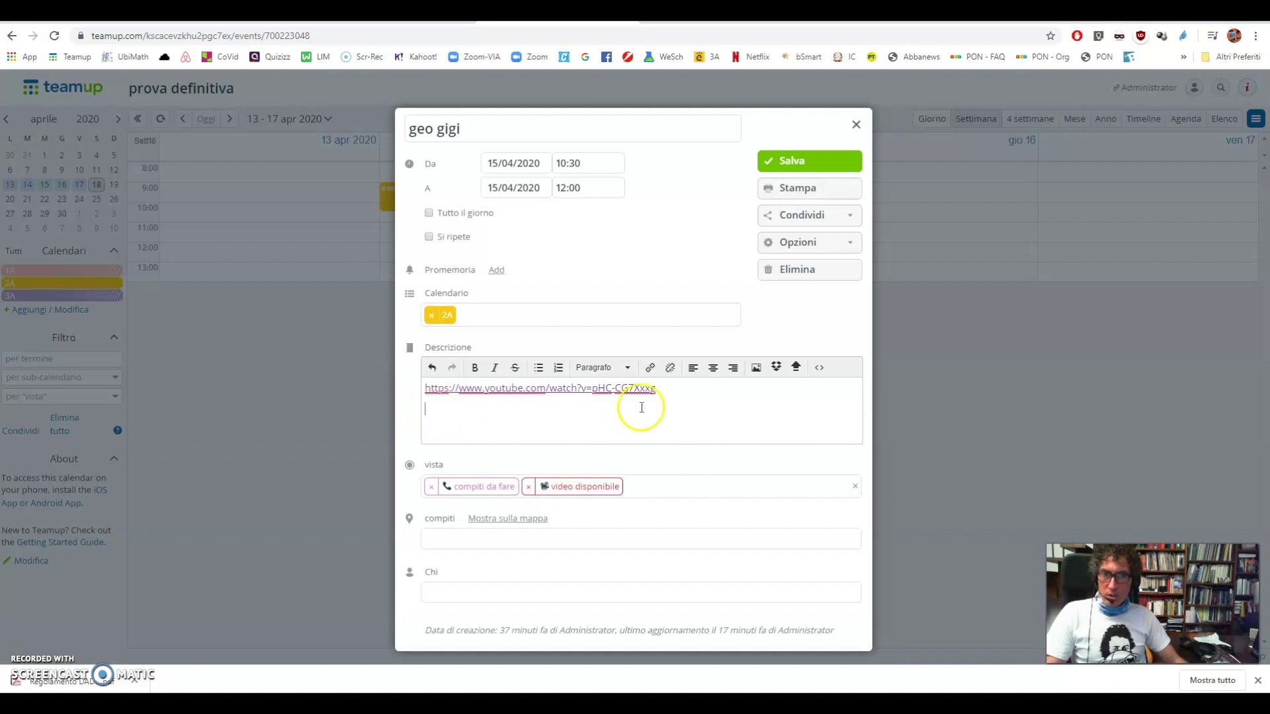
Try to upload a file into the "geo gigi" lesson's description
{"action": "left_click", "coordinate": [797, 369]}
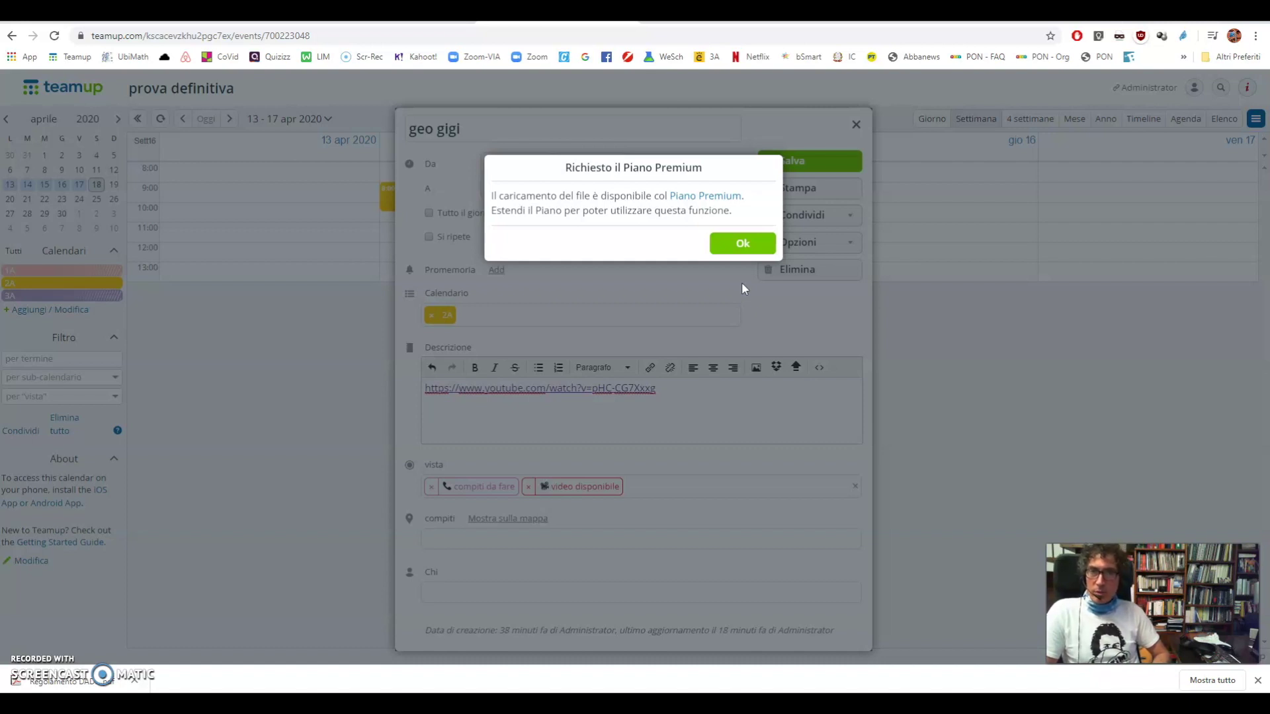
{"action": "left_click", "coordinate": [743, 243]}
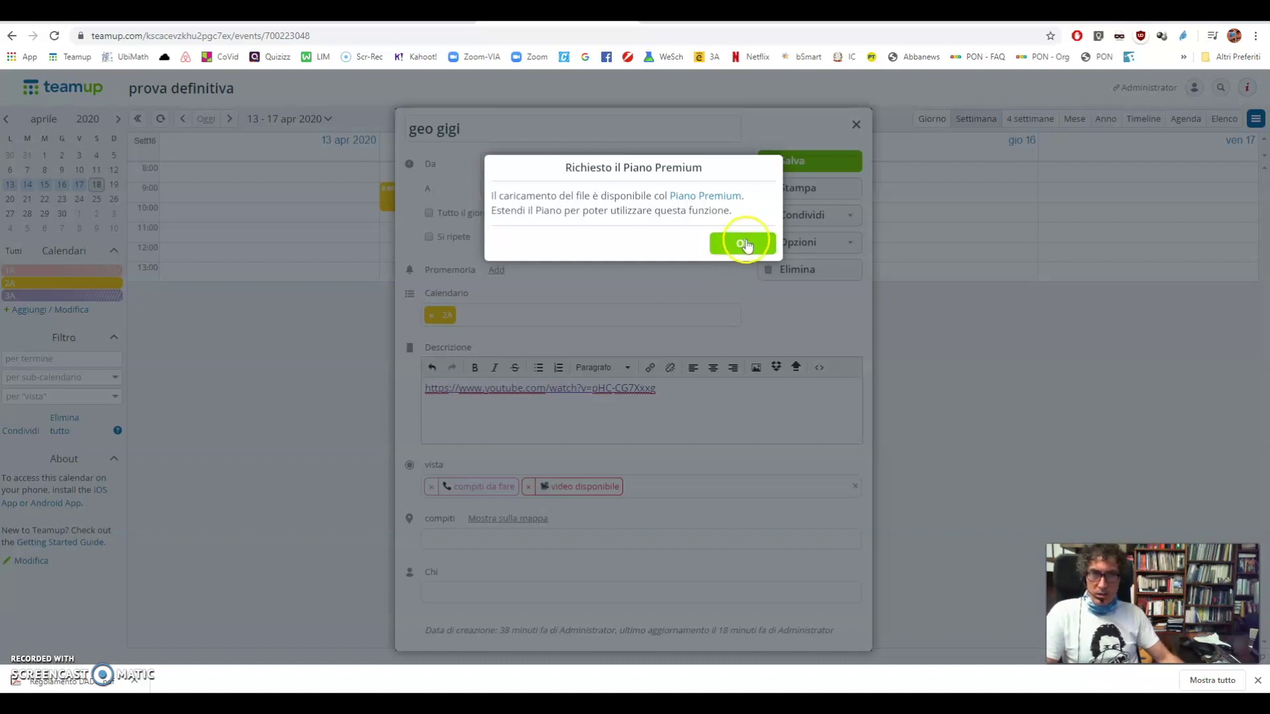
Open the settings for inserting an image in the description and look through the general and advanced options
{"action": "left_click", "coordinate": [756, 371]}
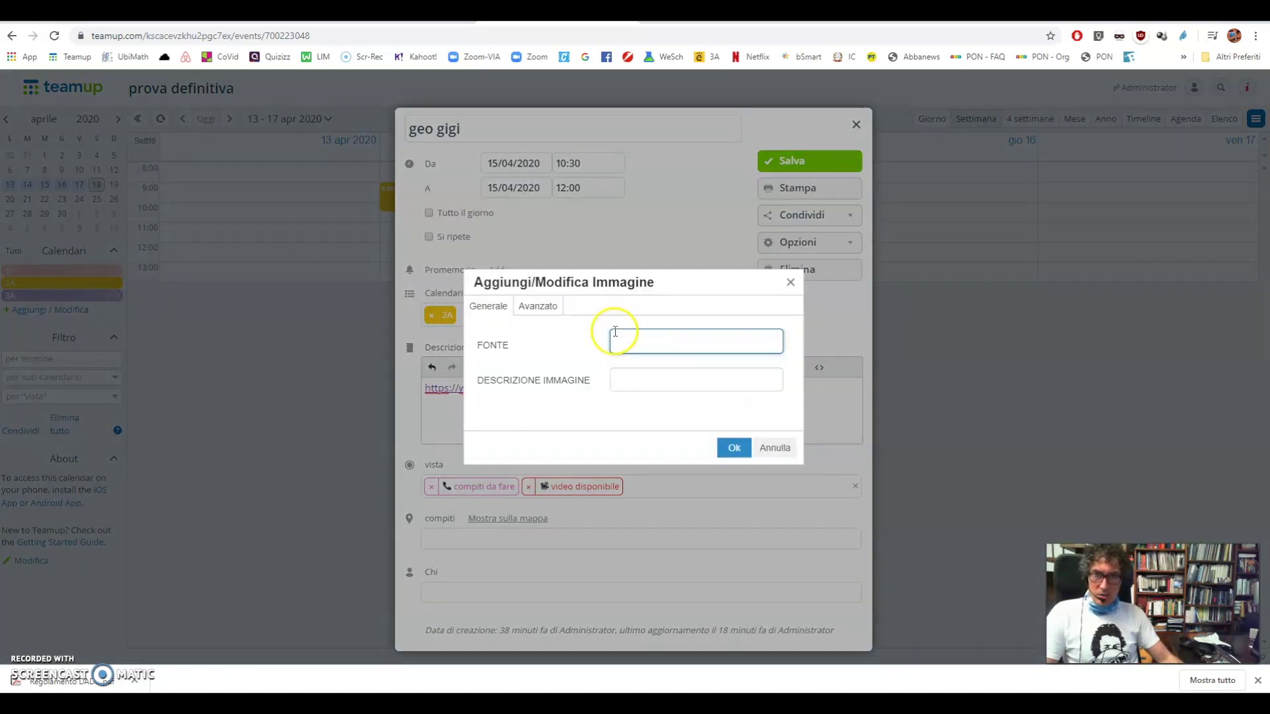
{"action": "left_click", "coordinate": [539, 307]}
{"action": "left_click", "coordinate": [492, 307]}
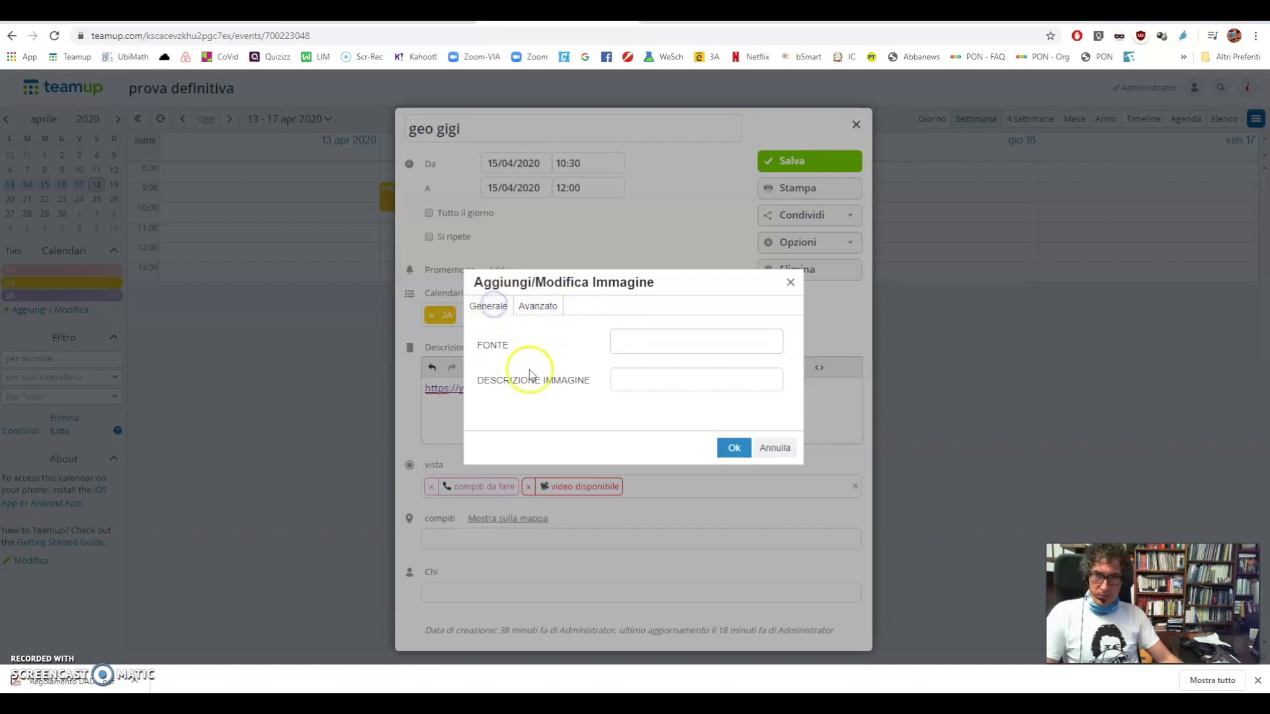
{"action": "left_click", "coordinate": [630, 342]}
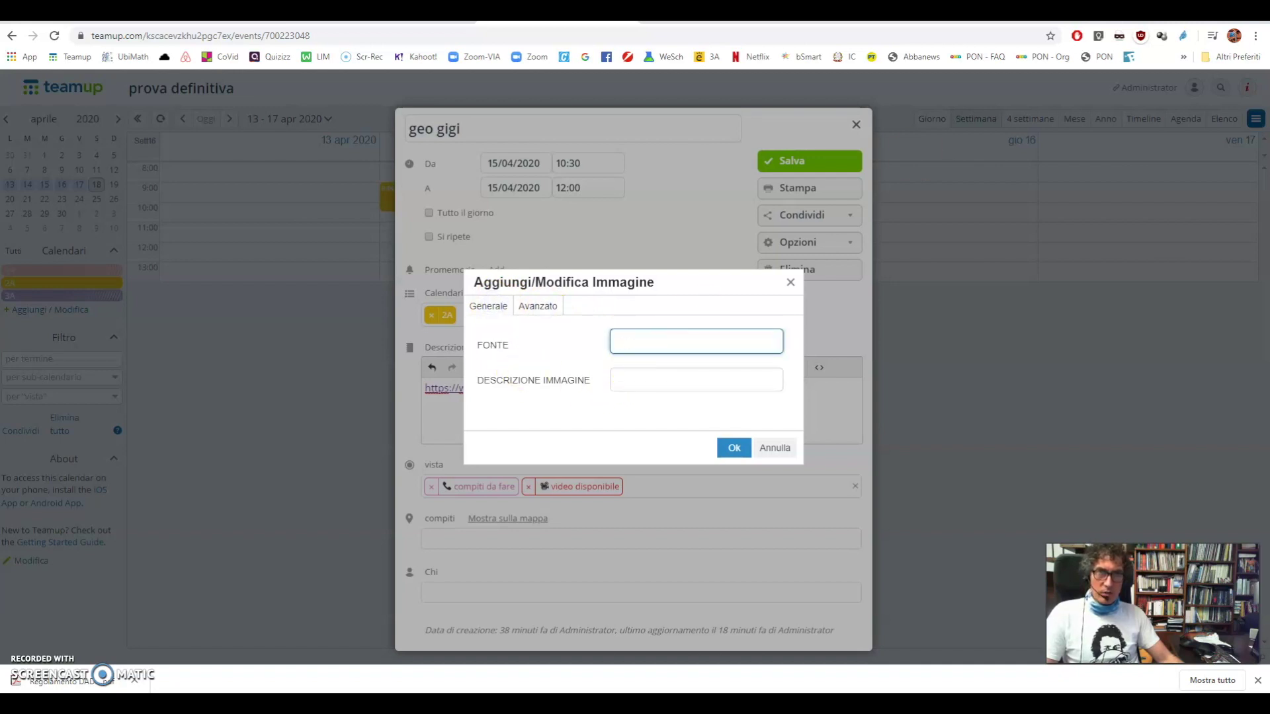
Search Google Images for "sole" in a new browser tab
{"action": "key", "text": "ctrl+t"}
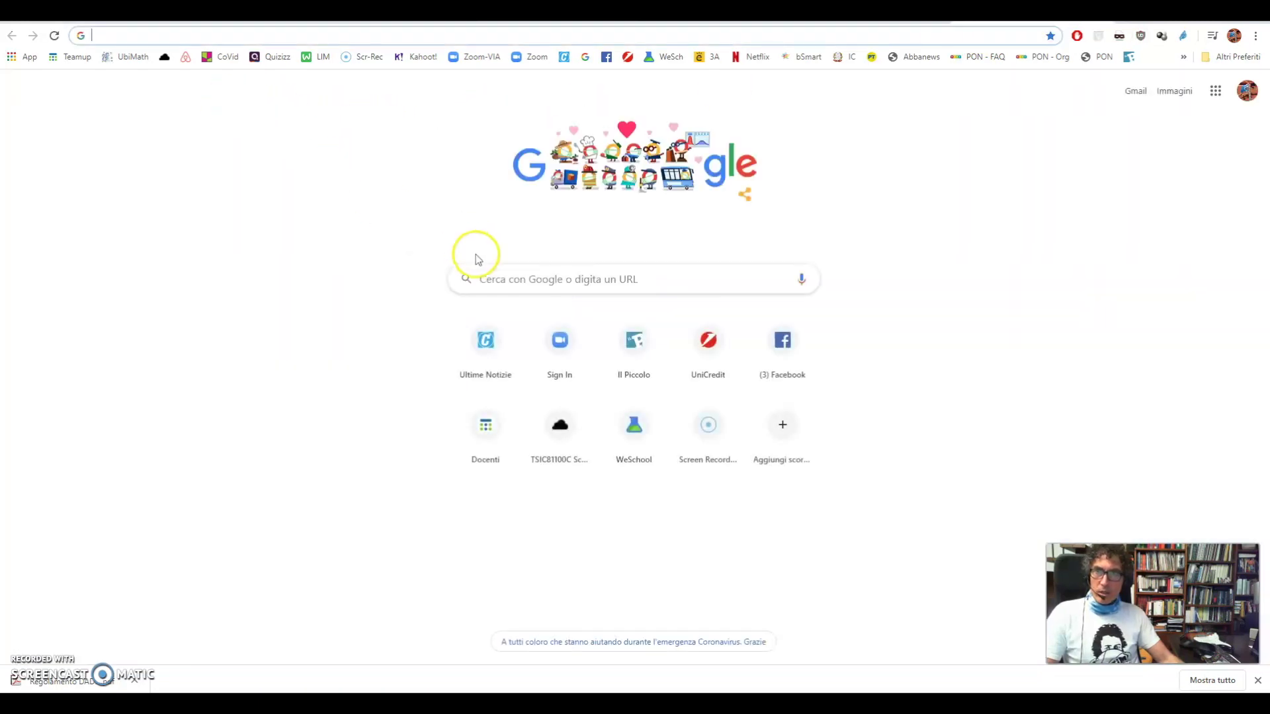
{"action": "left_click", "coordinate": [491, 278]}
{"action": "type", "text": "sole"}
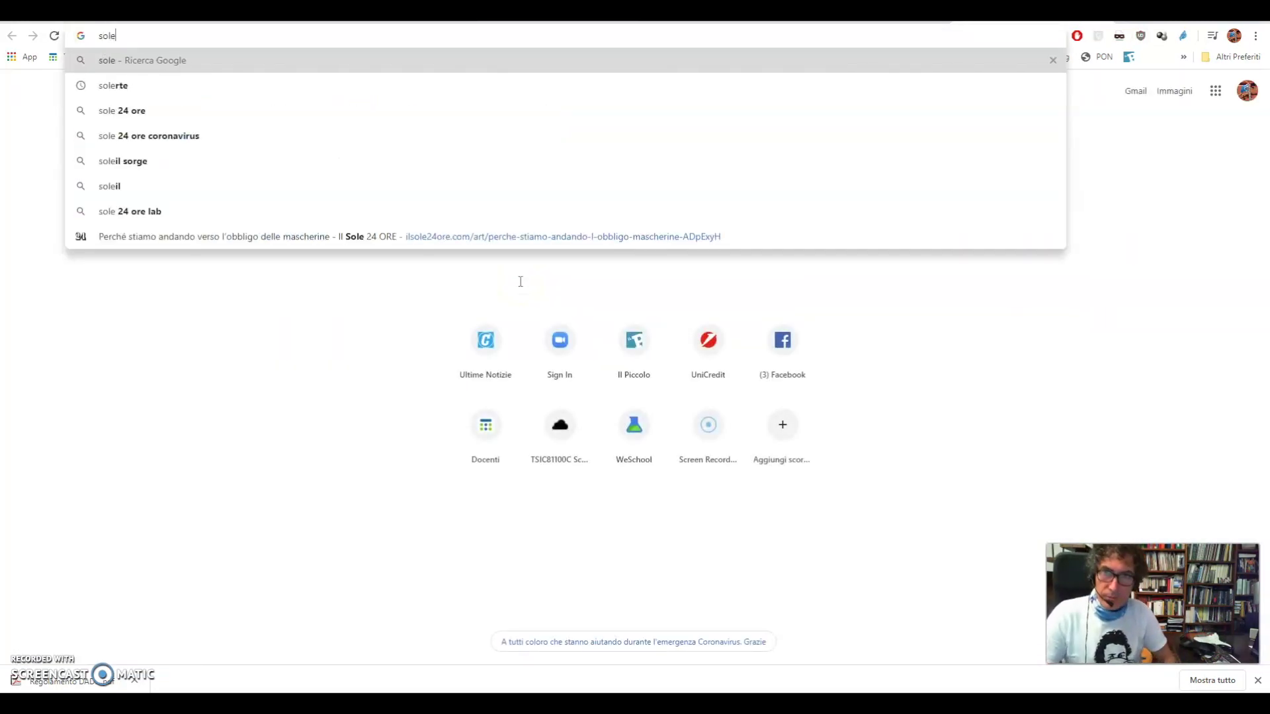
{"action": "key", "text": "Return"}
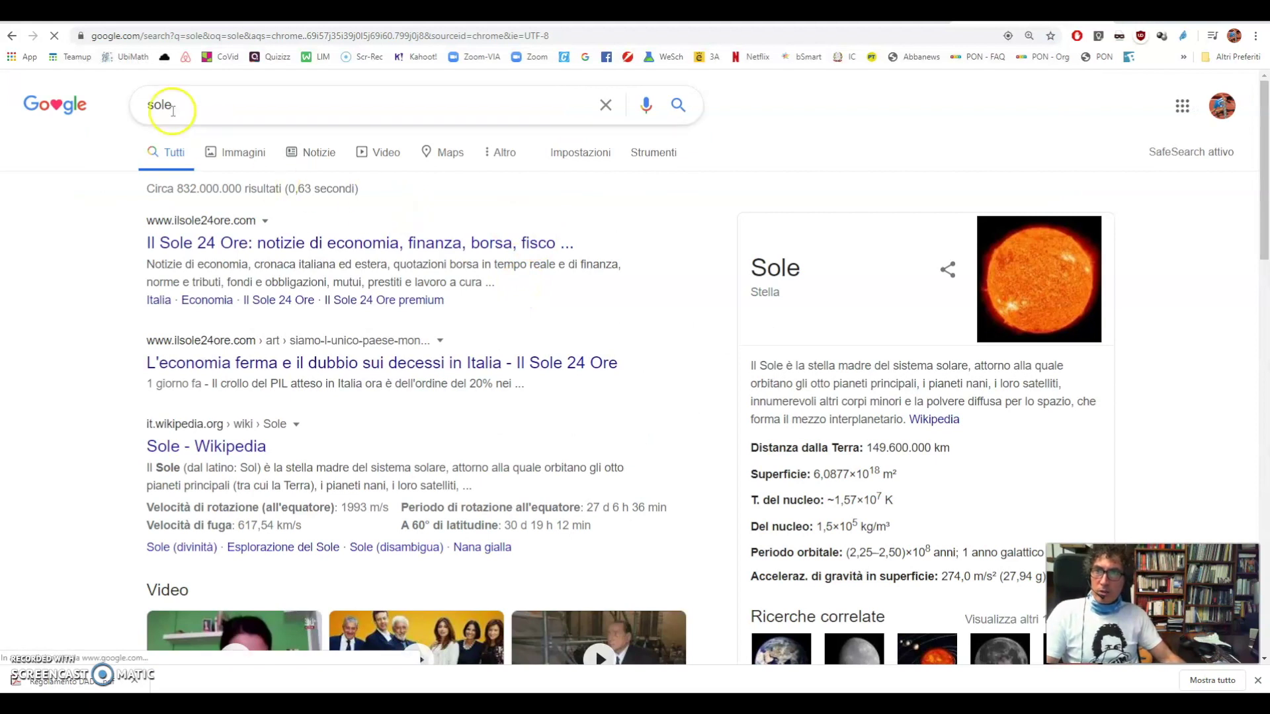
{"action": "left_click", "coordinate": [248, 149]}
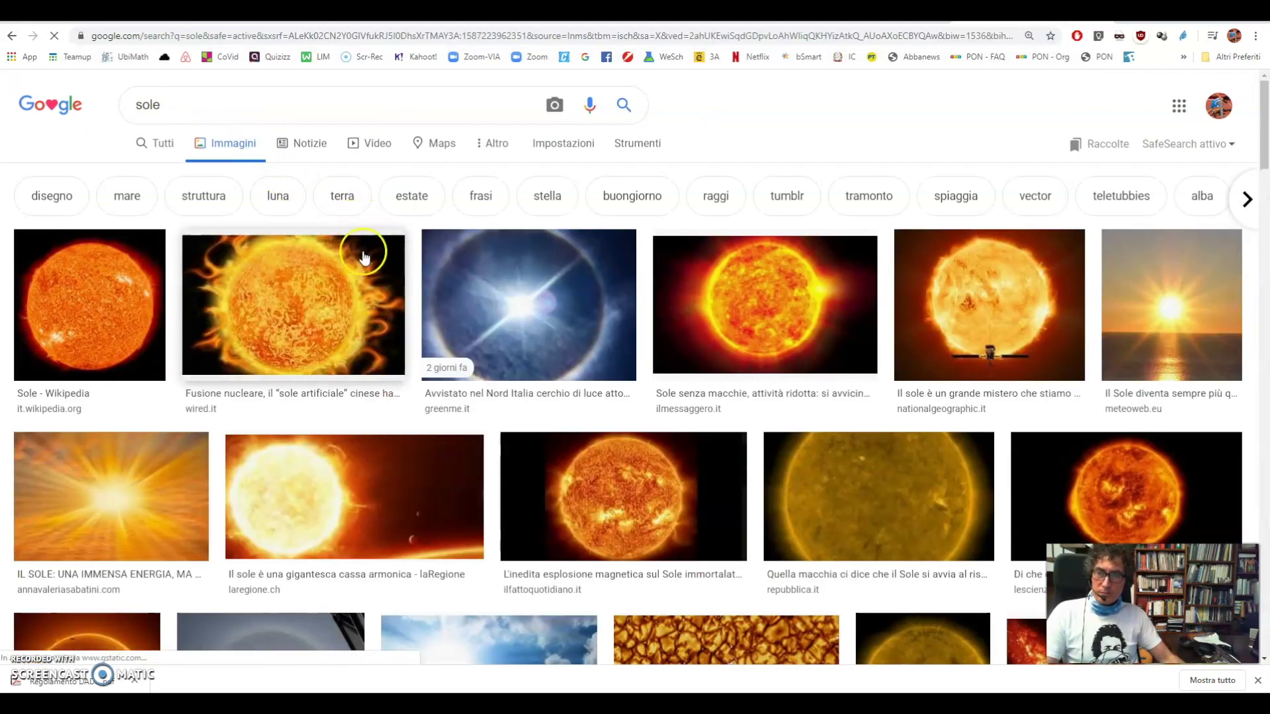
Open the National Geographic article behind the sun picture and copy the address of its main image
{"action": "left_click", "coordinate": [439, 344]}
{"action": "left_click", "coordinate": [311, 358]}
{"action": "left_click", "coordinate": [825, 309]}
{"action": "right_click", "coordinate": [720, 454]}
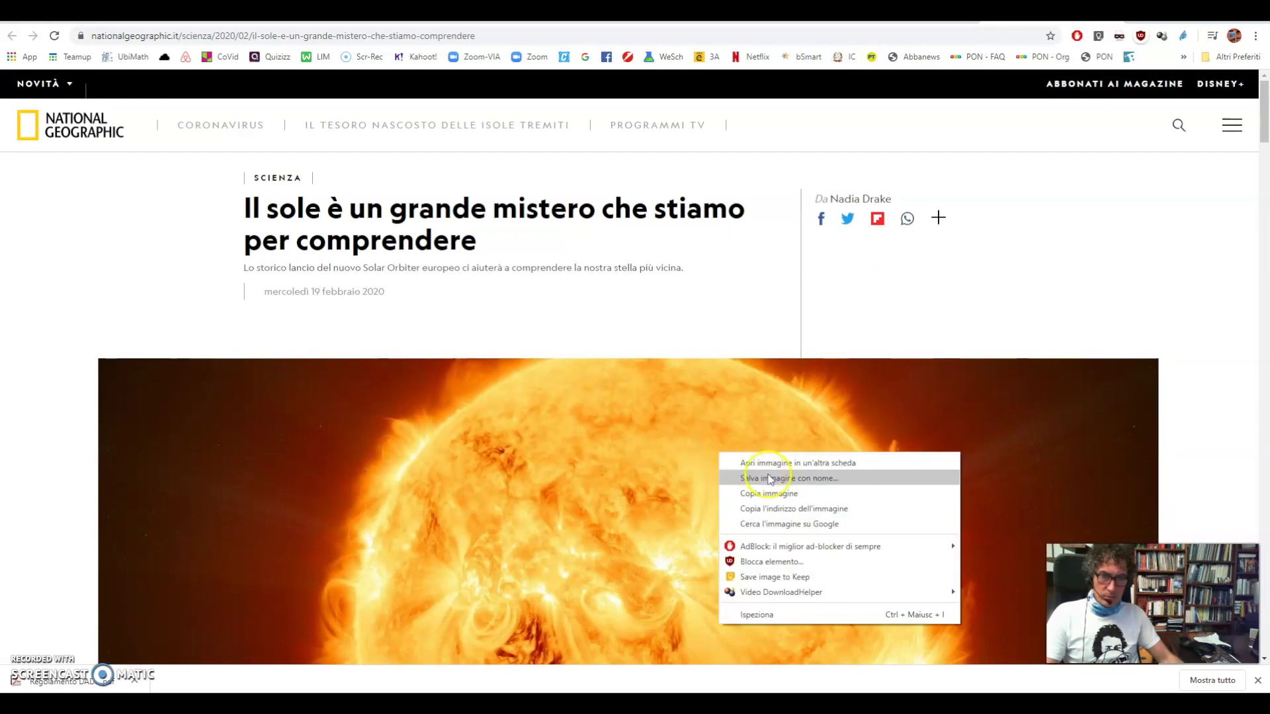
{"action": "left_click", "coordinate": [787, 510]}
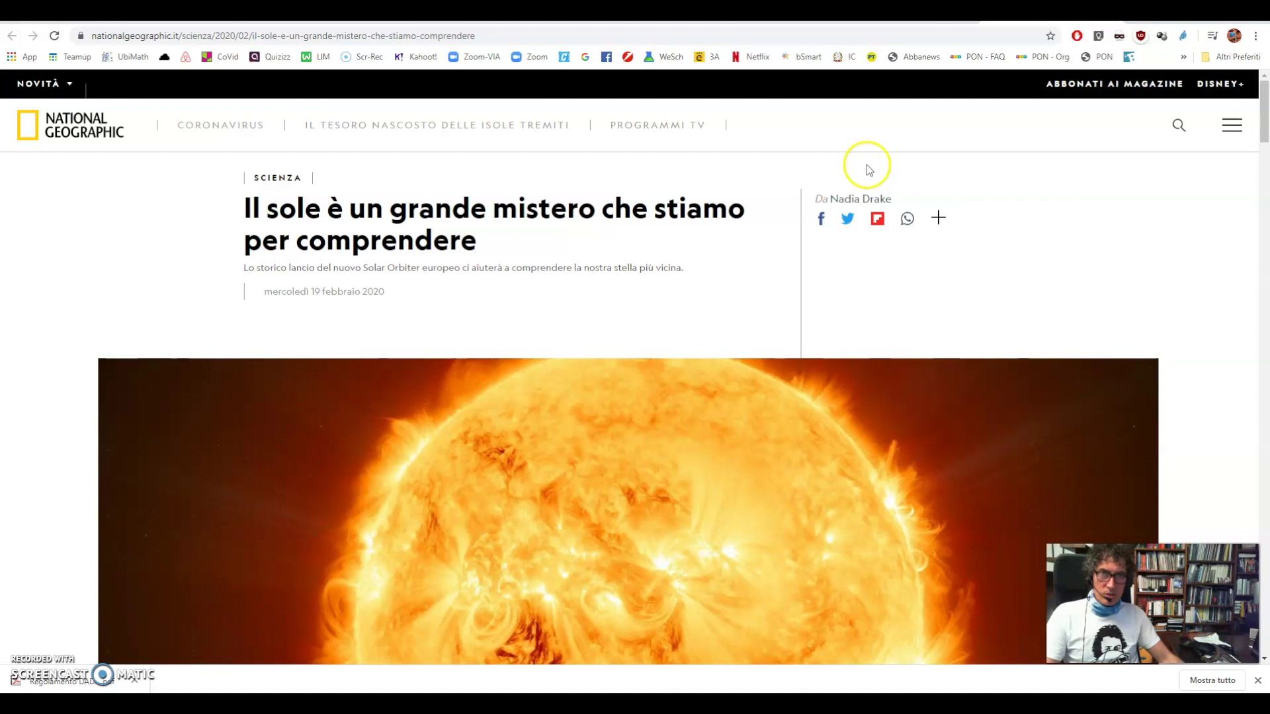
Return to the "geo gigi" lesson and insert the sun image into its description, using the copied address as the source
{"action": "left_click", "coordinate": [588, 13]}
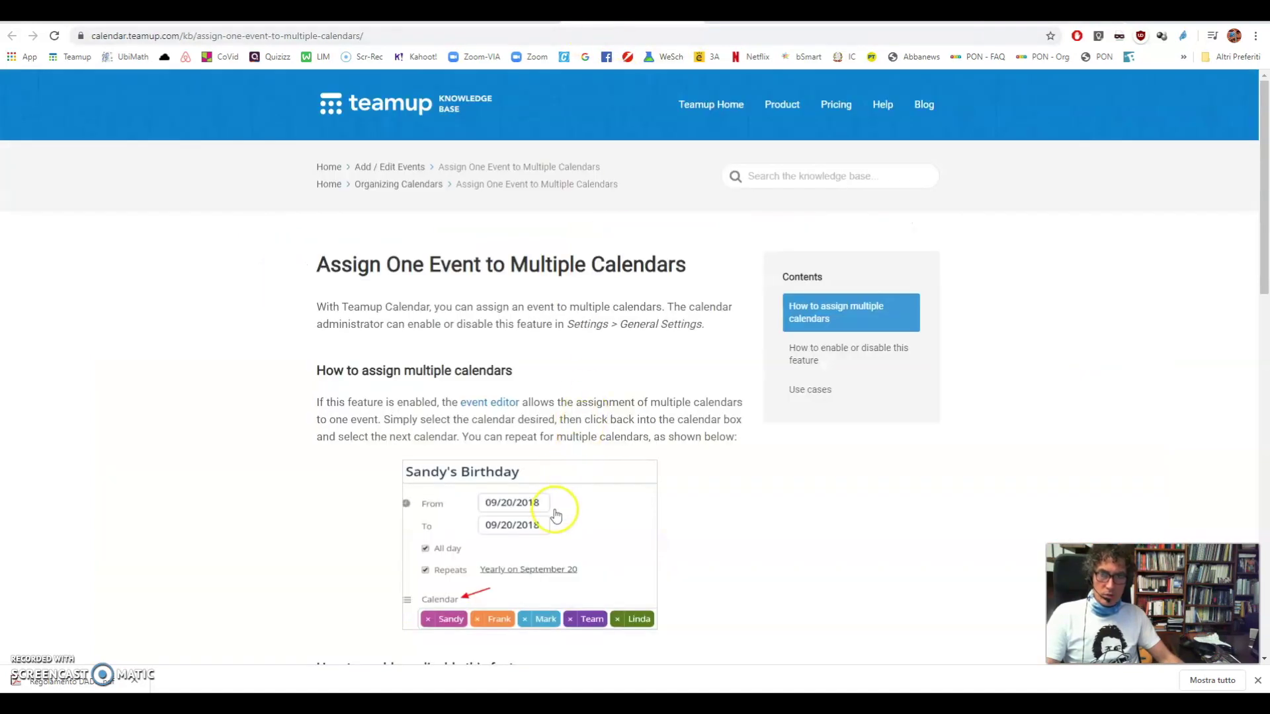
{"action": "left_click", "coordinate": [523, 13]}
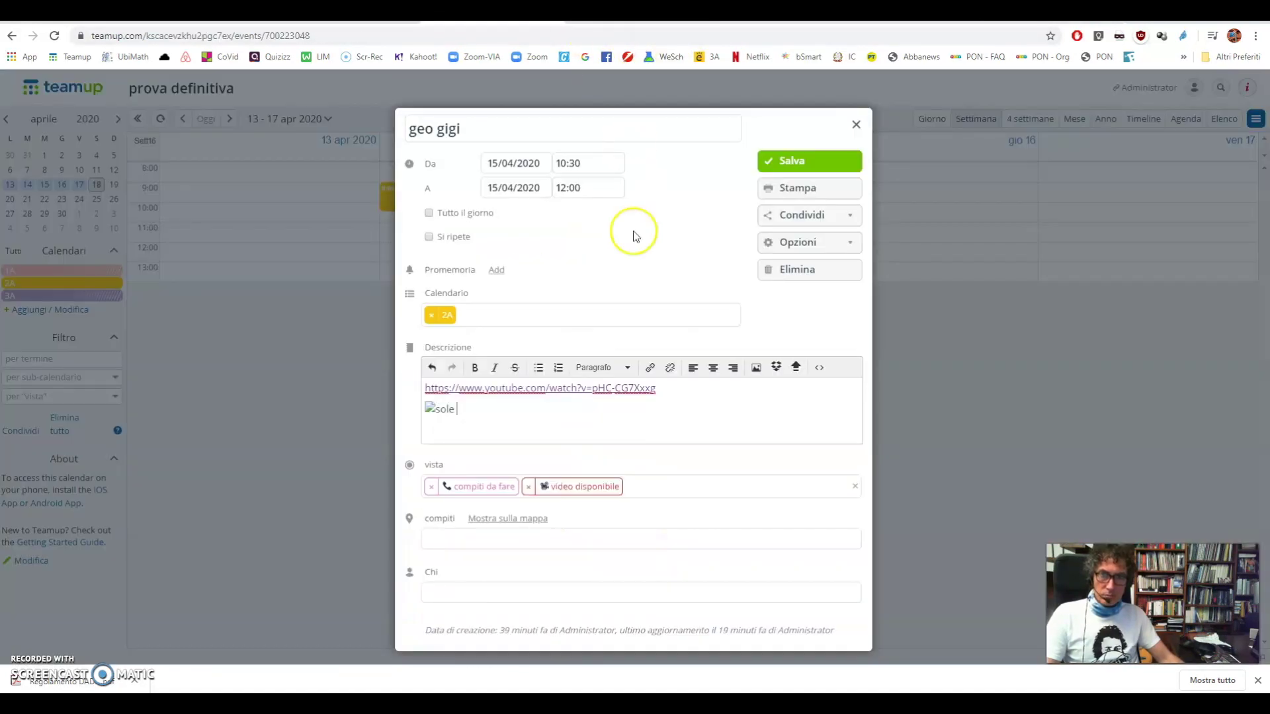
{"action": "left_click", "coordinate": [433, 404]}
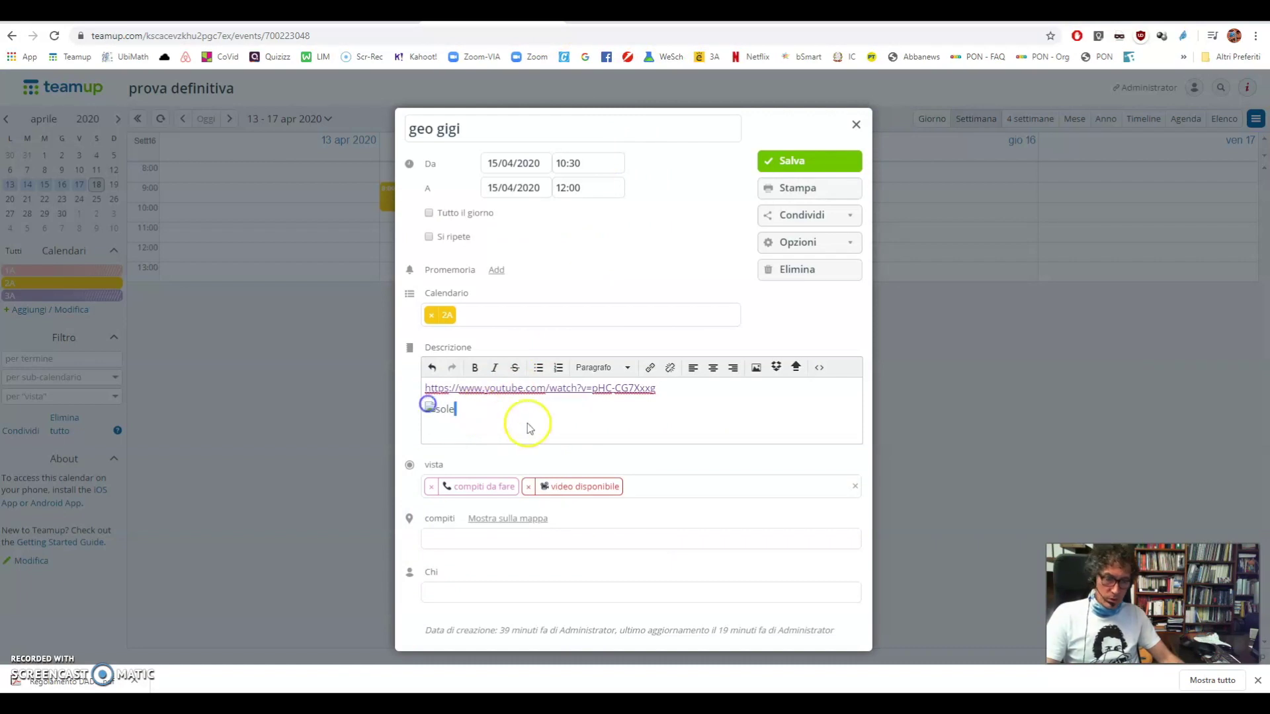
{"action": "left_click", "coordinate": [757, 365]}
{"action": "key", "text": "ctrl+v"}
{"action": "left_click", "coordinate": [653, 379]}
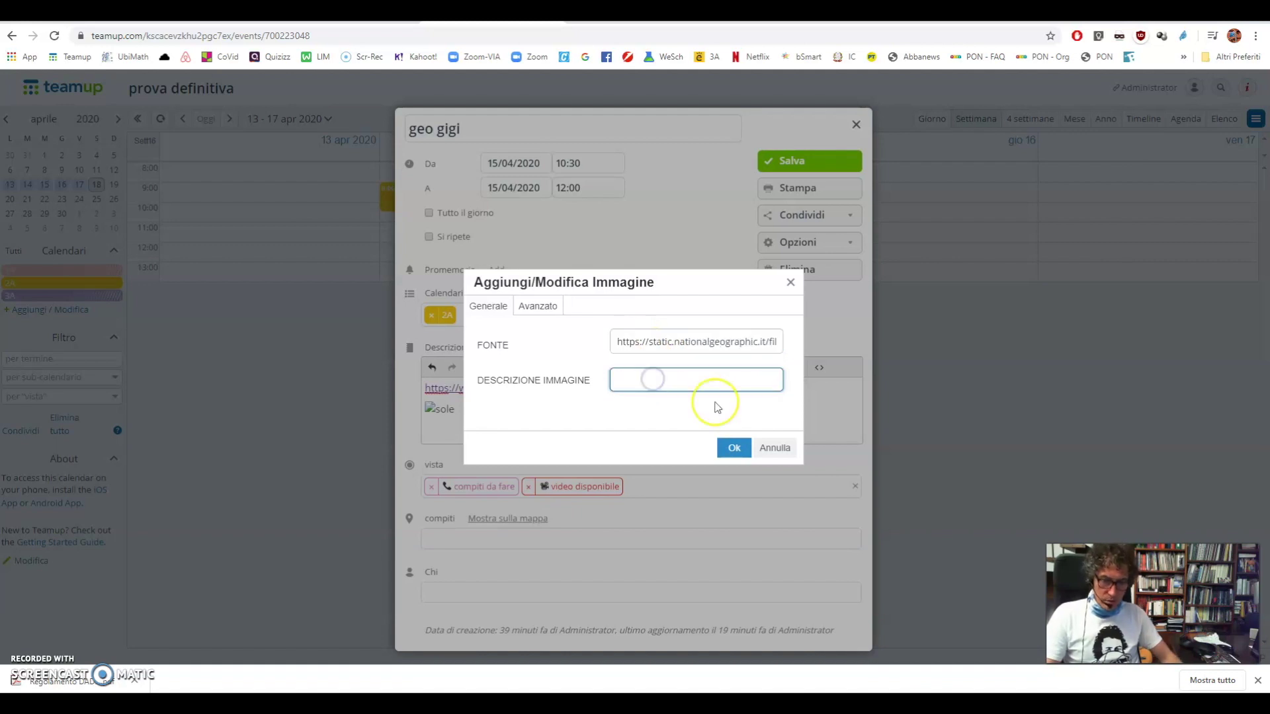
{"action": "left_click", "coordinate": [734, 447]}
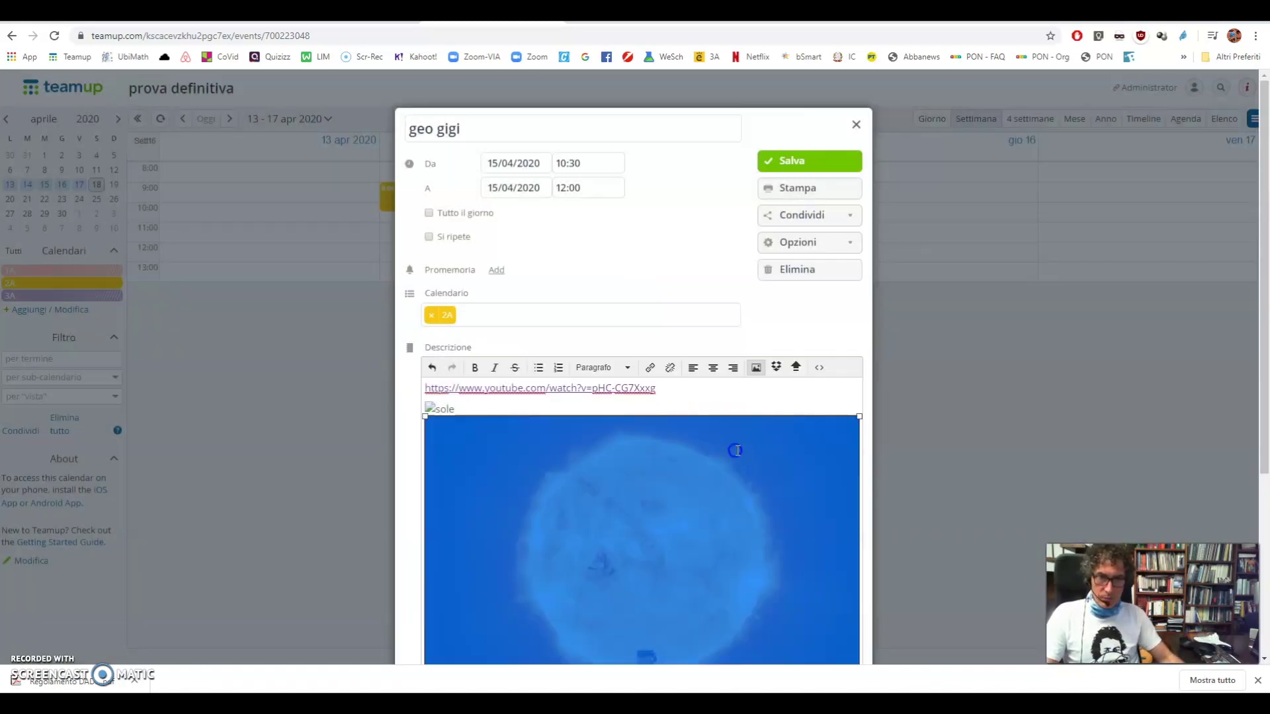
Examine the inserted sun image and the URL, display text and title settings of the YouTube link in the description
{"action": "left_click", "coordinate": [751, 390]}
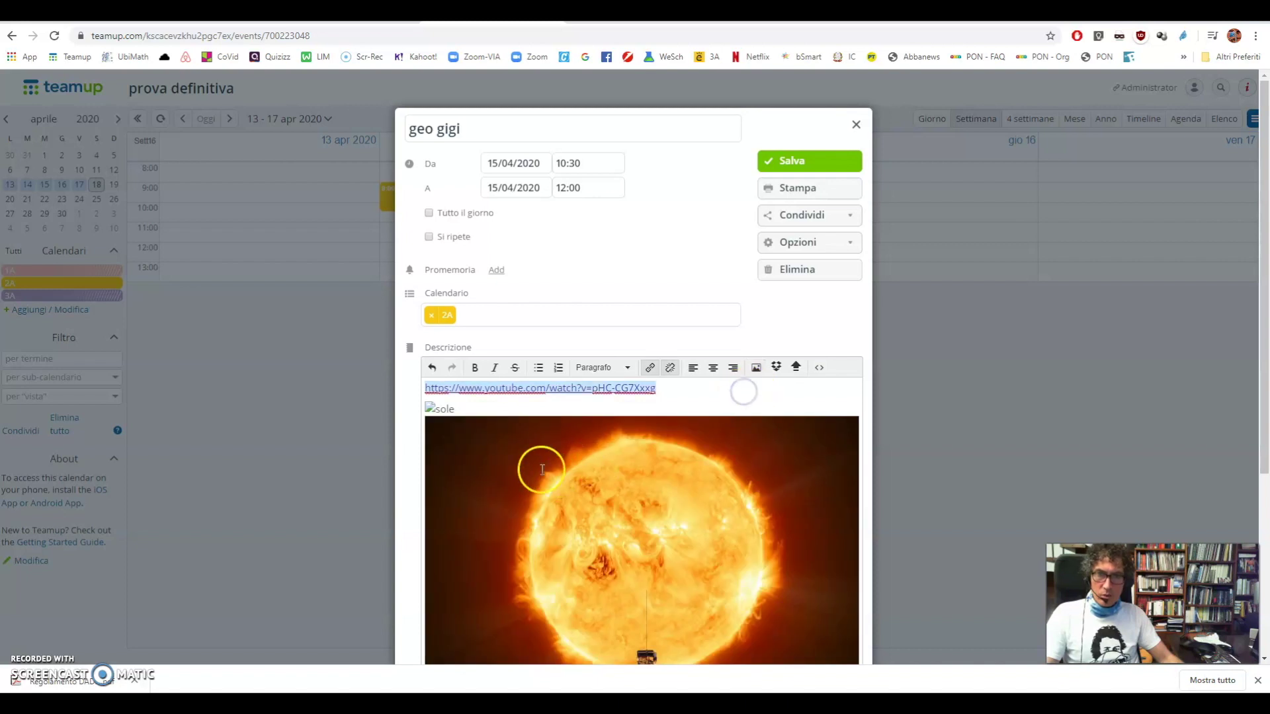
{"action": "scroll", "coordinate": [535, 461], "scroll_direction": "down", "scroll_amount": 2}
{"action": "scroll", "coordinate": [530, 461], "scroll_direction": "down", "scroll_amount": 1}
{"action": "scroll", "coordinate": [550, 469], "scroll_direction": "up", "scroll_amount": 2}
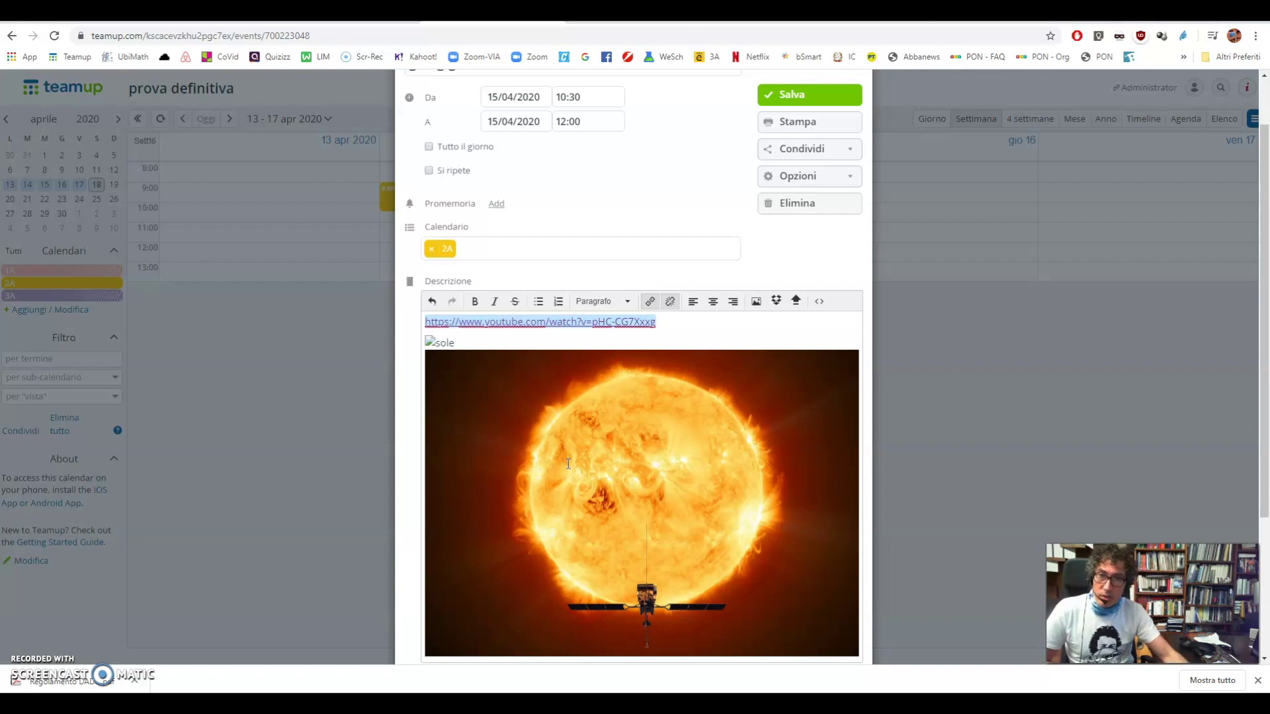
{"action": "left_click", "coordinate": [650, 303]}
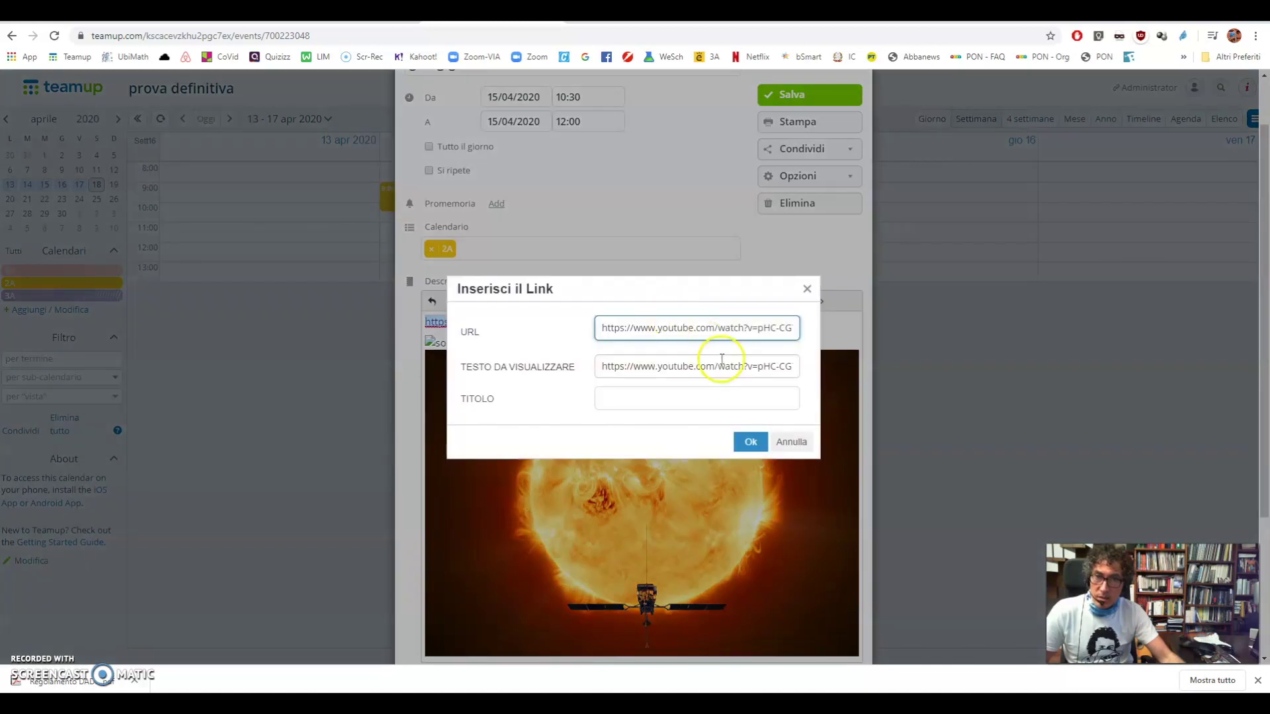
{"action": "left_click", "coordinate": [791, 441]}
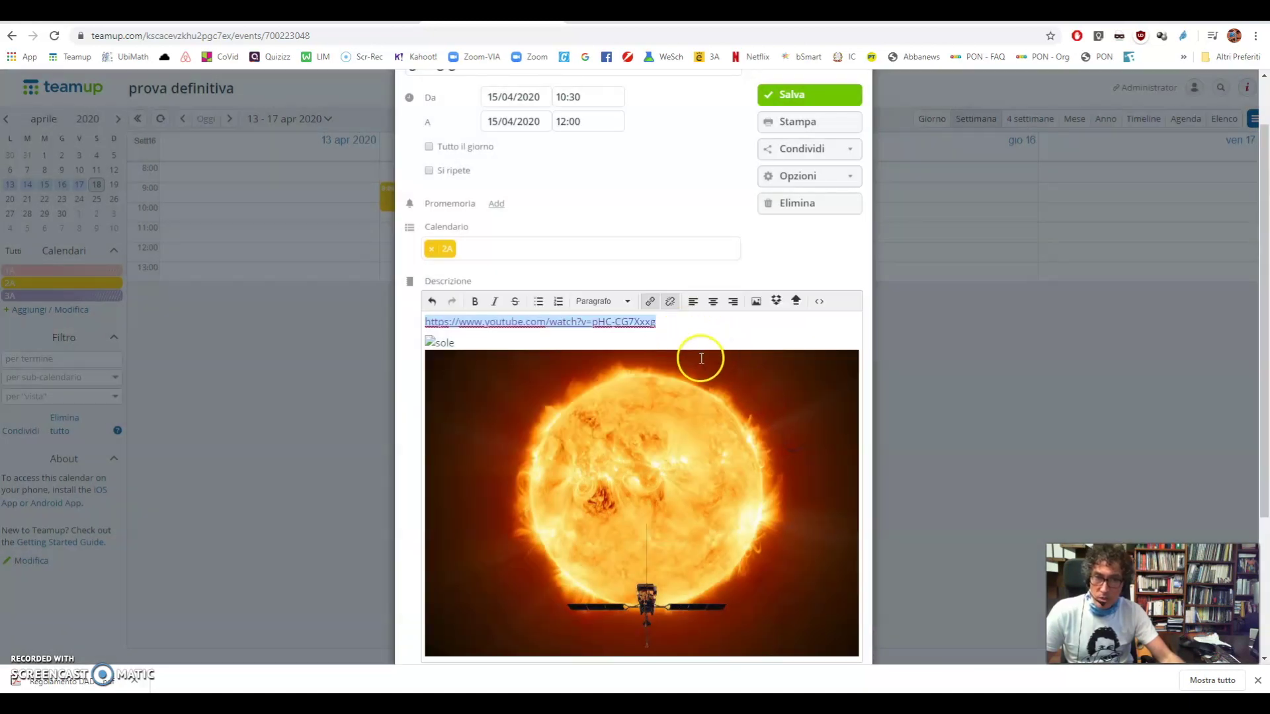
Add the Dropbox file "CORSO DI FORMAZIONE Didattica a distanza DEF.pdf" to the description as a link and save the lesson
{"action": "left_click", "coordinate": [777, 303]}
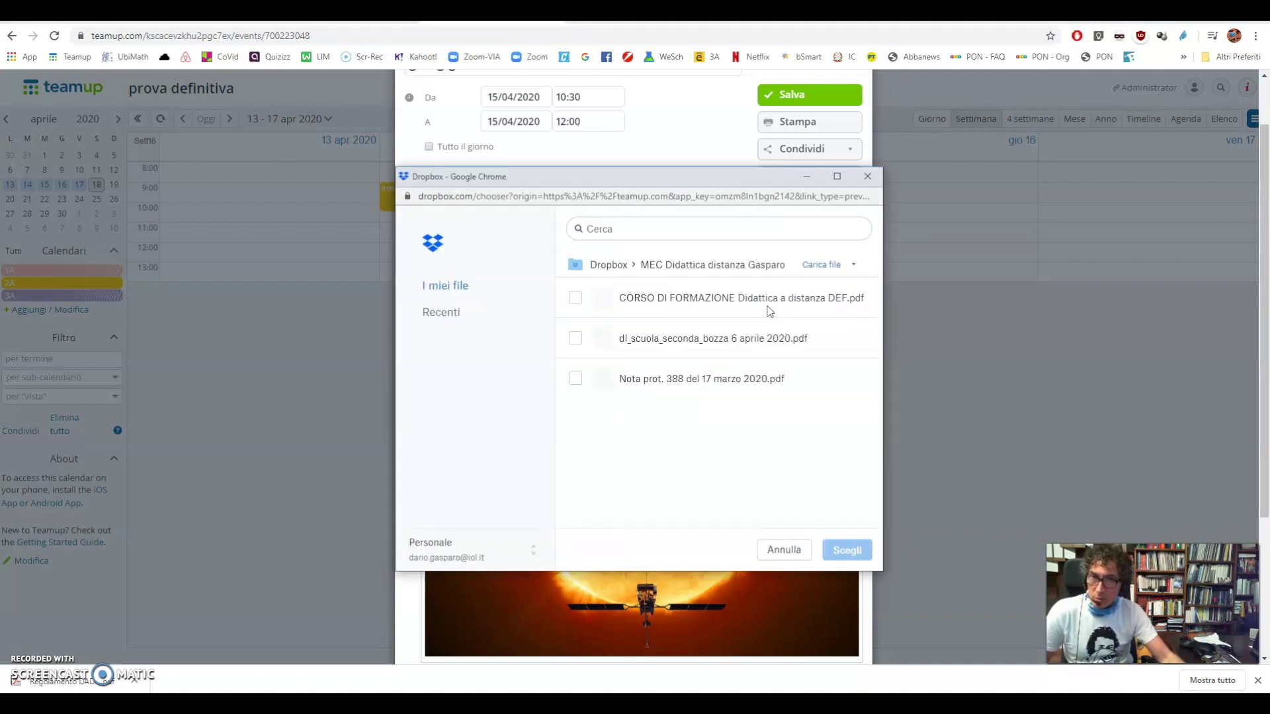
{"action": "left_click", "coordinate": [660, 304]}
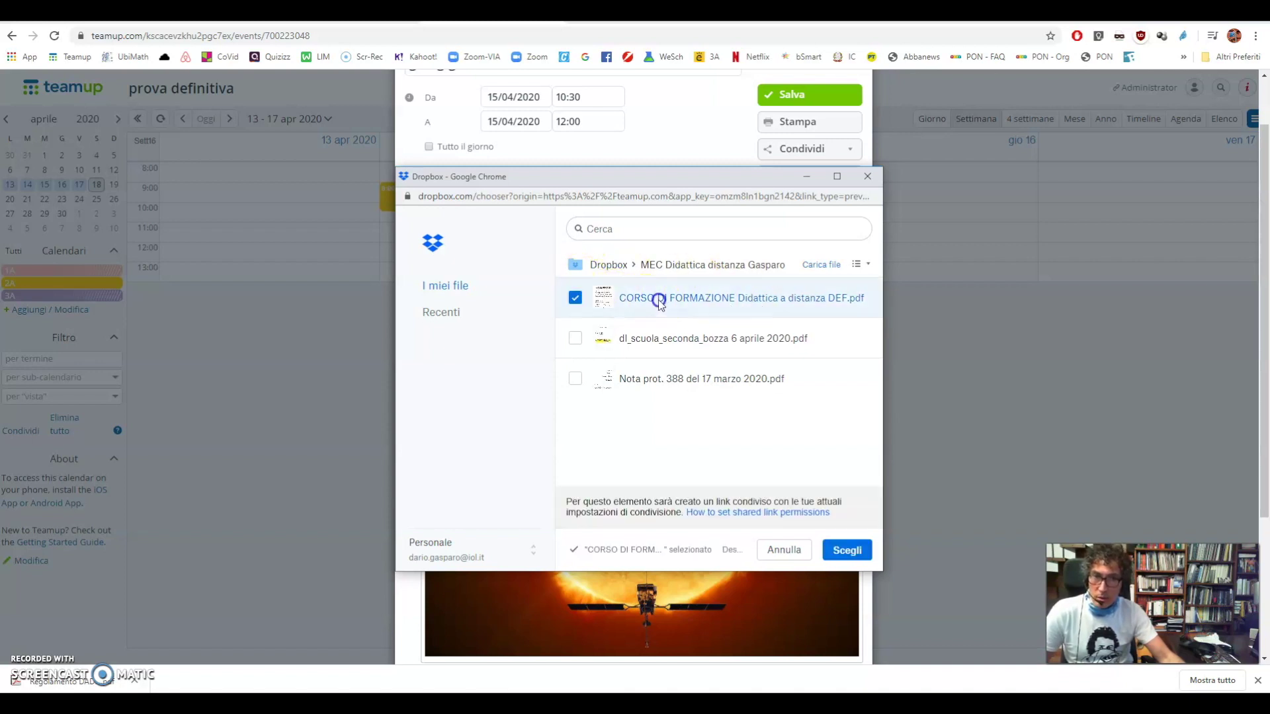
{"action": "left_click", "coordinate": [843, 550]}
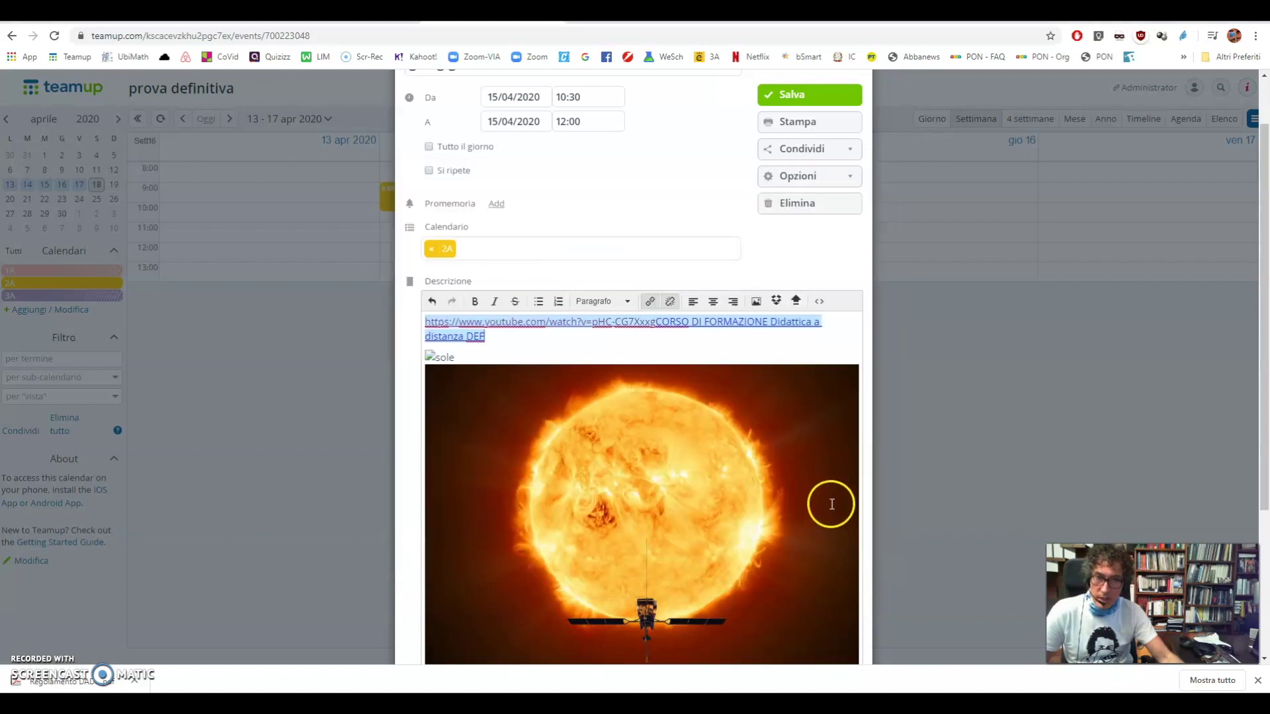
{"action": "scroll", "coordinate": [527, 346], "scroll_direction": "down", "scroll_amount": 2}
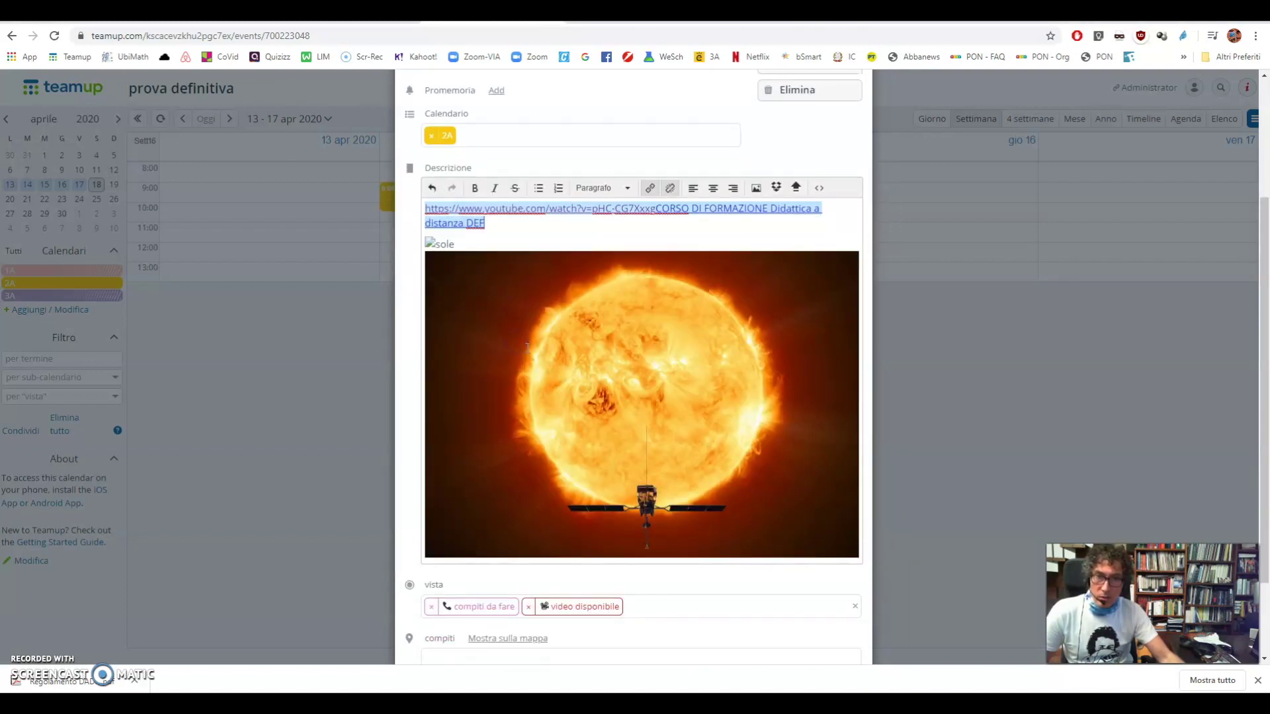
{"action": "scroll", "coordinate": [527, 347], "scroll_direction": "down", "scroll_amount": 2}
{"action": "scroll", "coordinate": [533, 353], "scroll_direction": "up", "scroll_amount": 5}
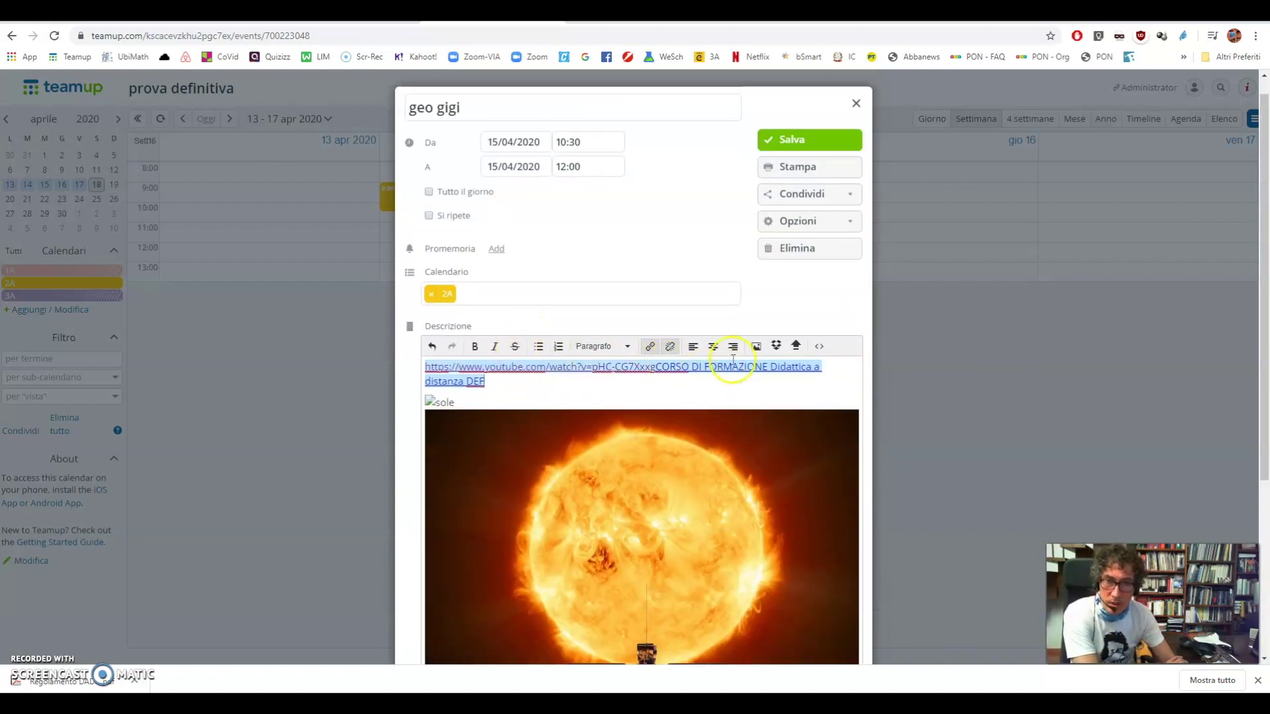
{"action": "left_click", "coordinate": [802, 140]}
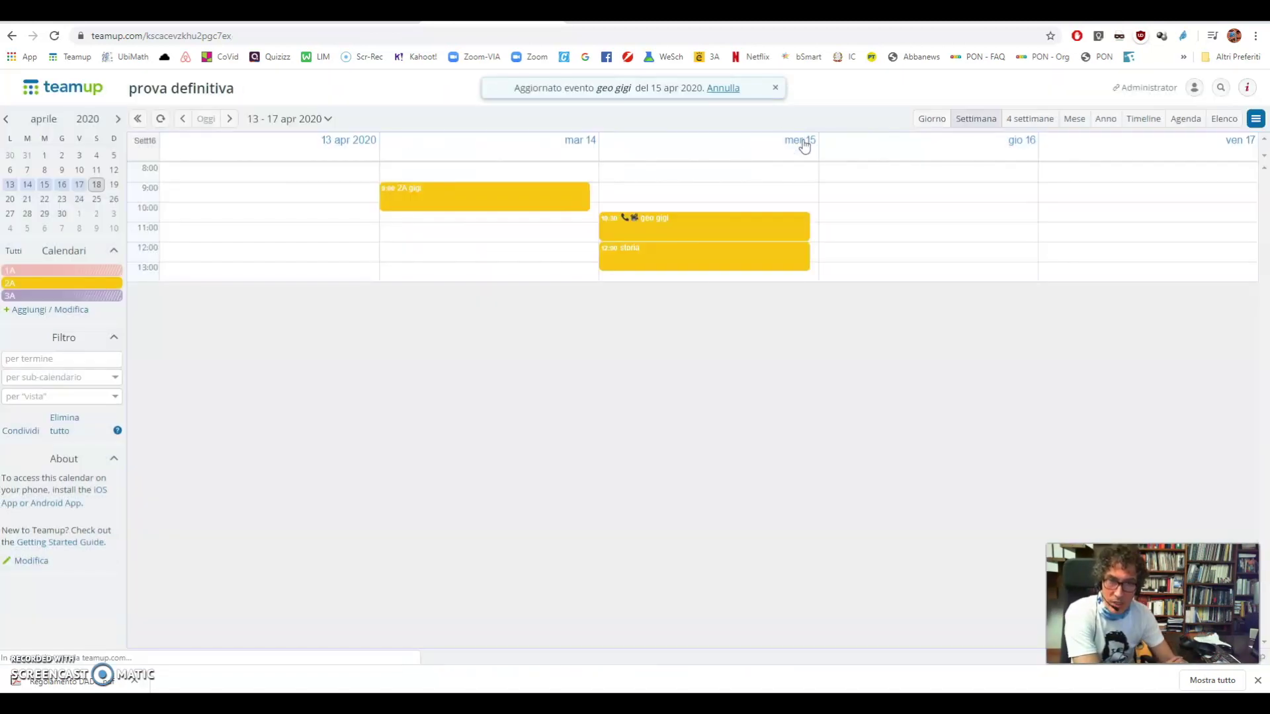
Reopen the "geo gigi" lesson, view its linked course PDF enlarged, and close both the PDF and the lesson
{"action": "left_click", "coordinate": [635, 222]}
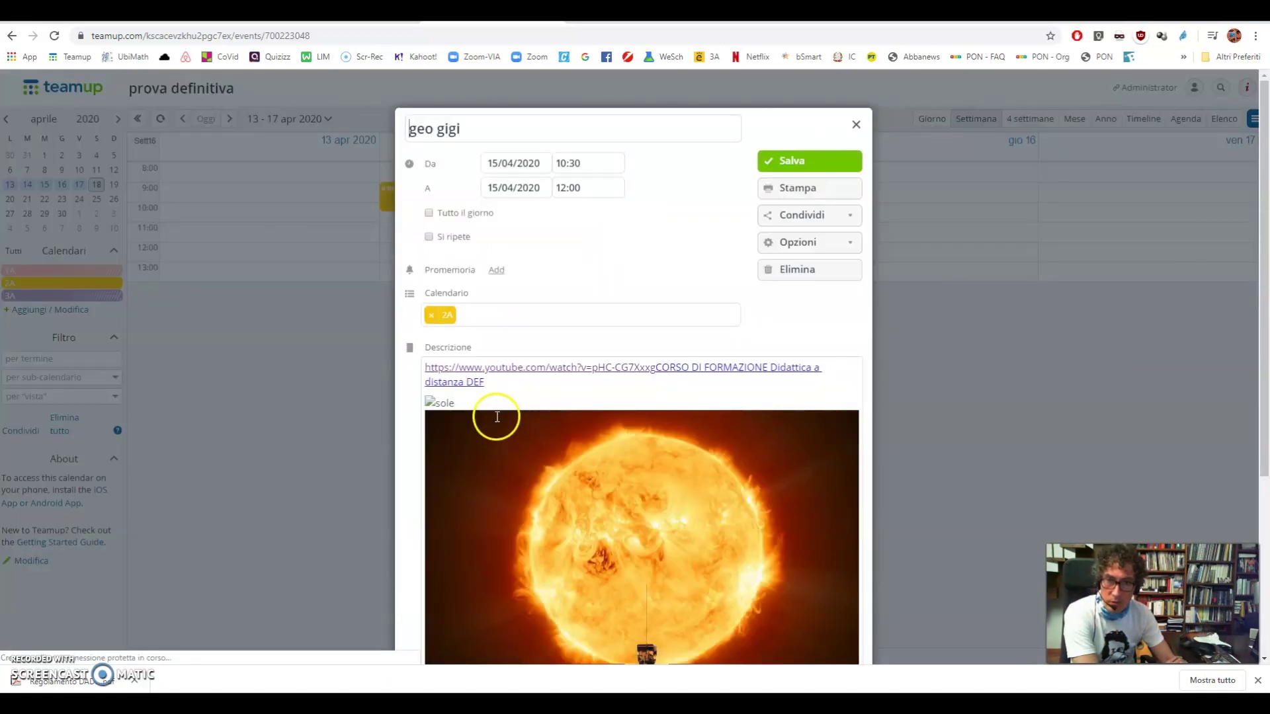
{"action": "left_click", "coordinate": [721, 369]}
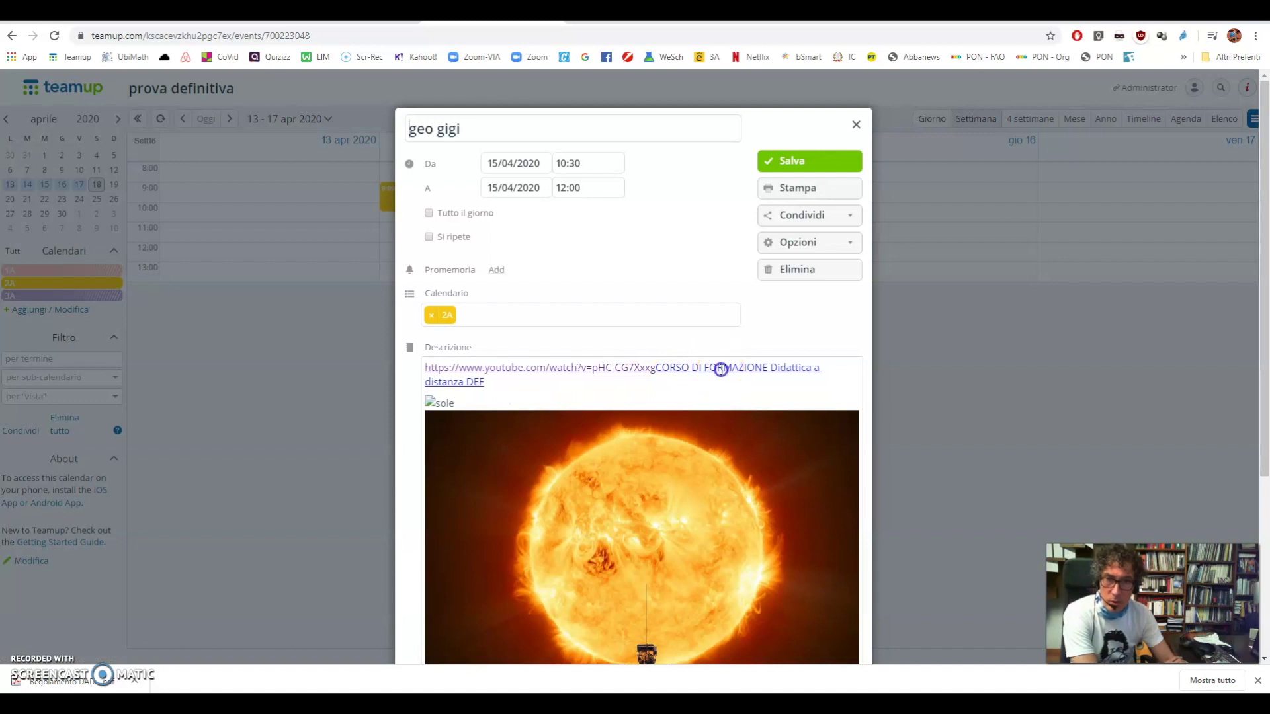
{"action": "left_click", "coordinate": [721, 387]}
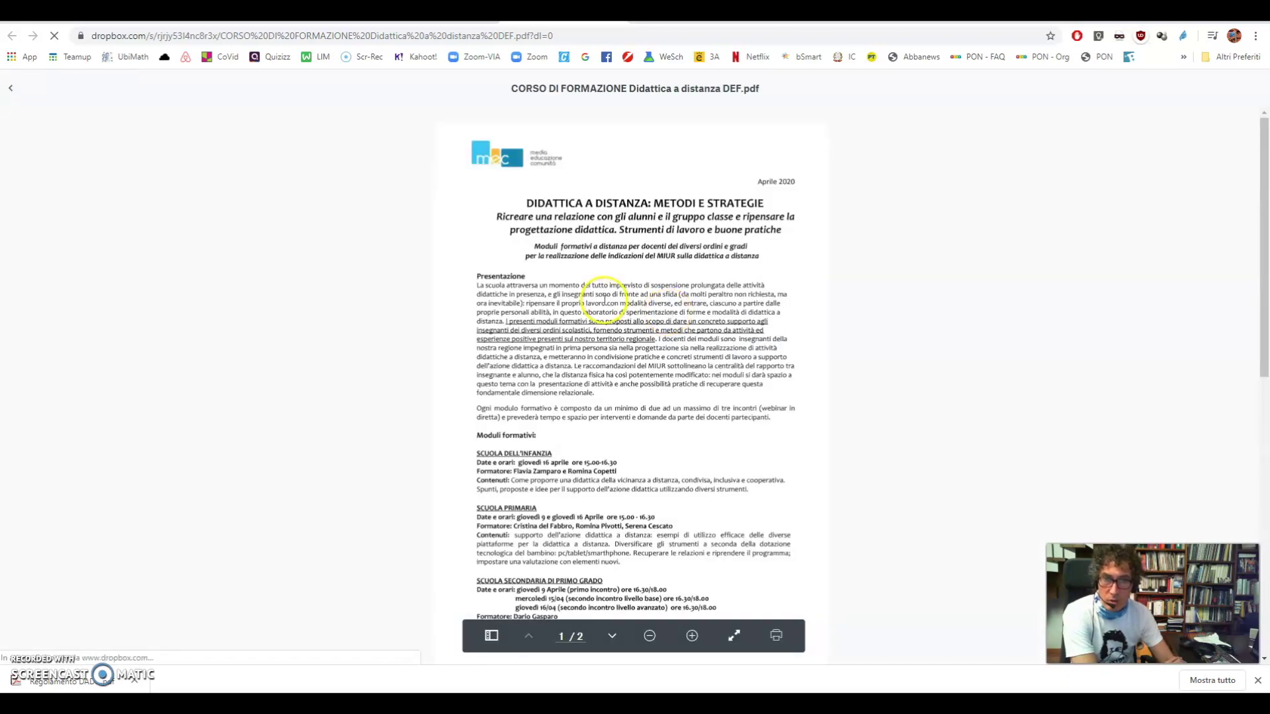
{"action": "key", "text": "ctrl+plus"}
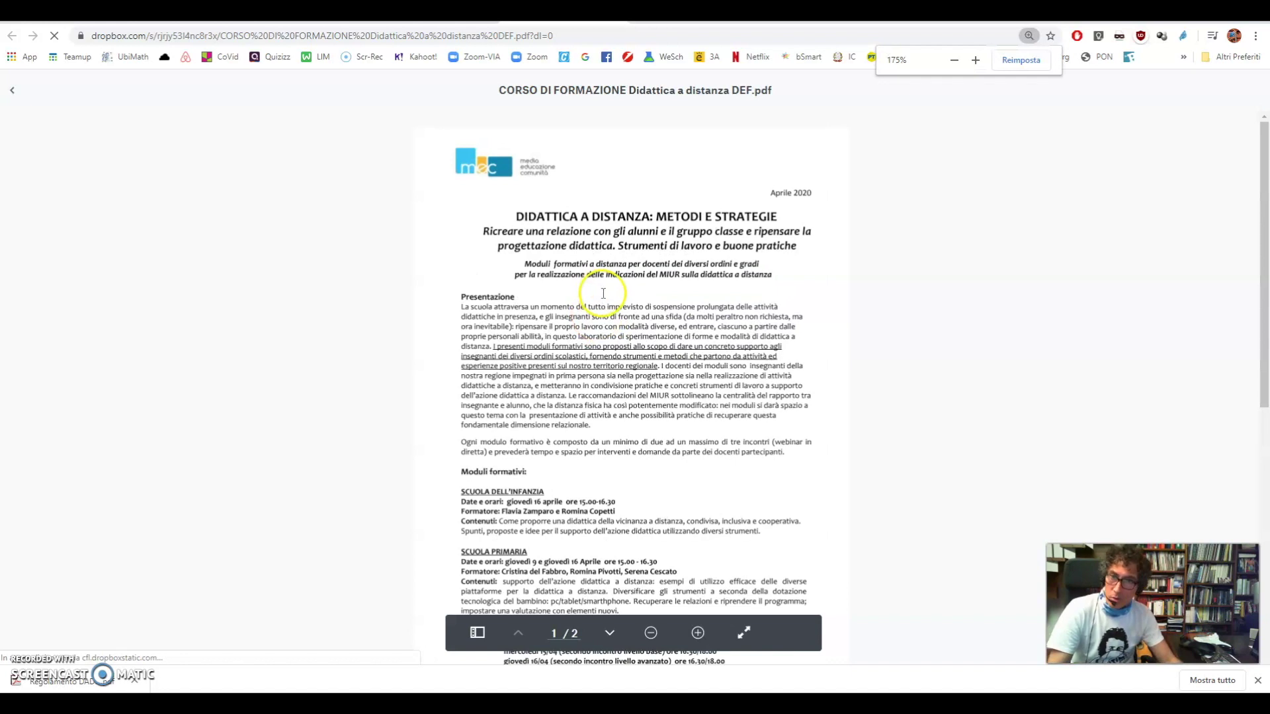
{"action": "key", "text": "ctrl+plus"}
{"action": "key", "text": "ctrl+plus"}
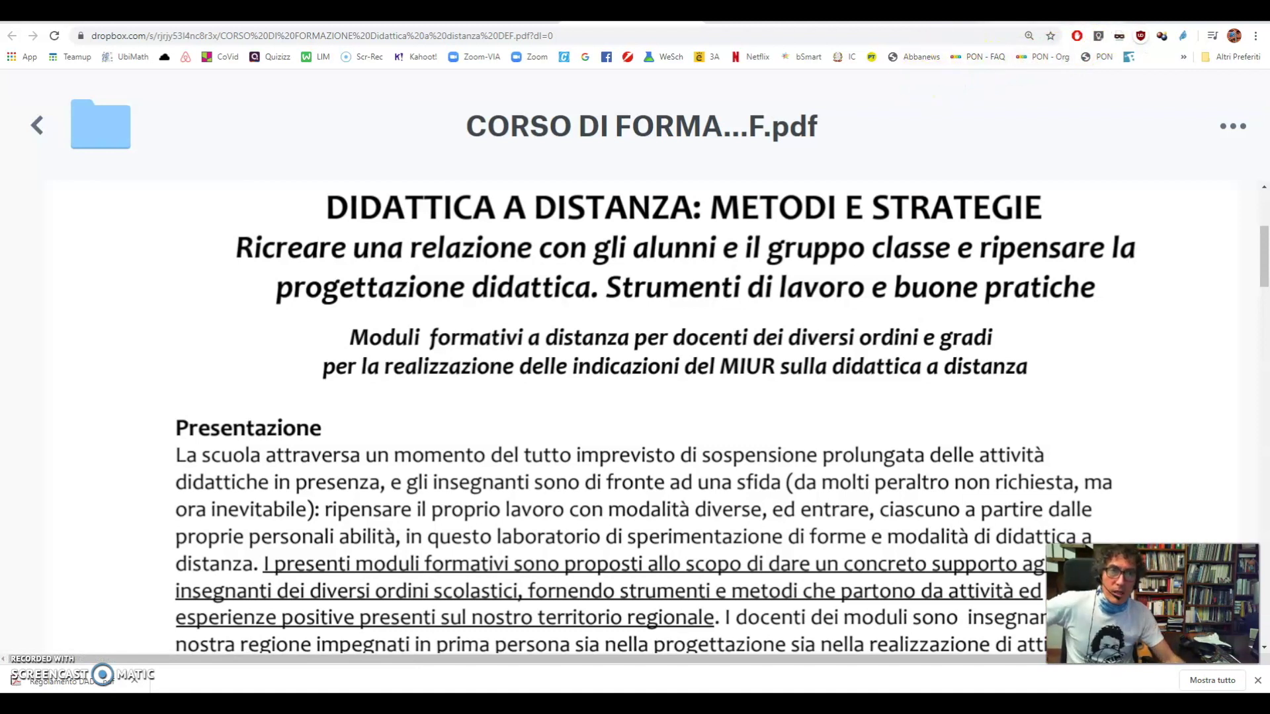
{"action": "key", "text": "ctrl+w"}
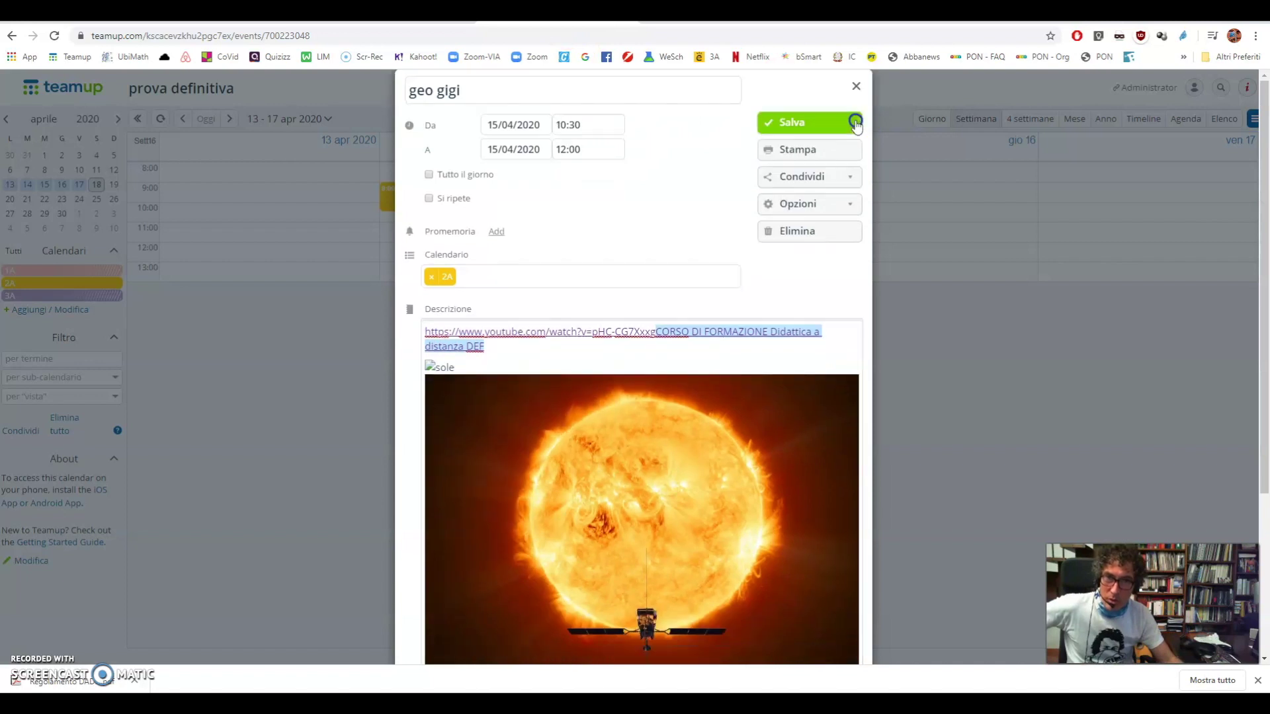
{"action": "left_click", "coordinate": [855, 91]}
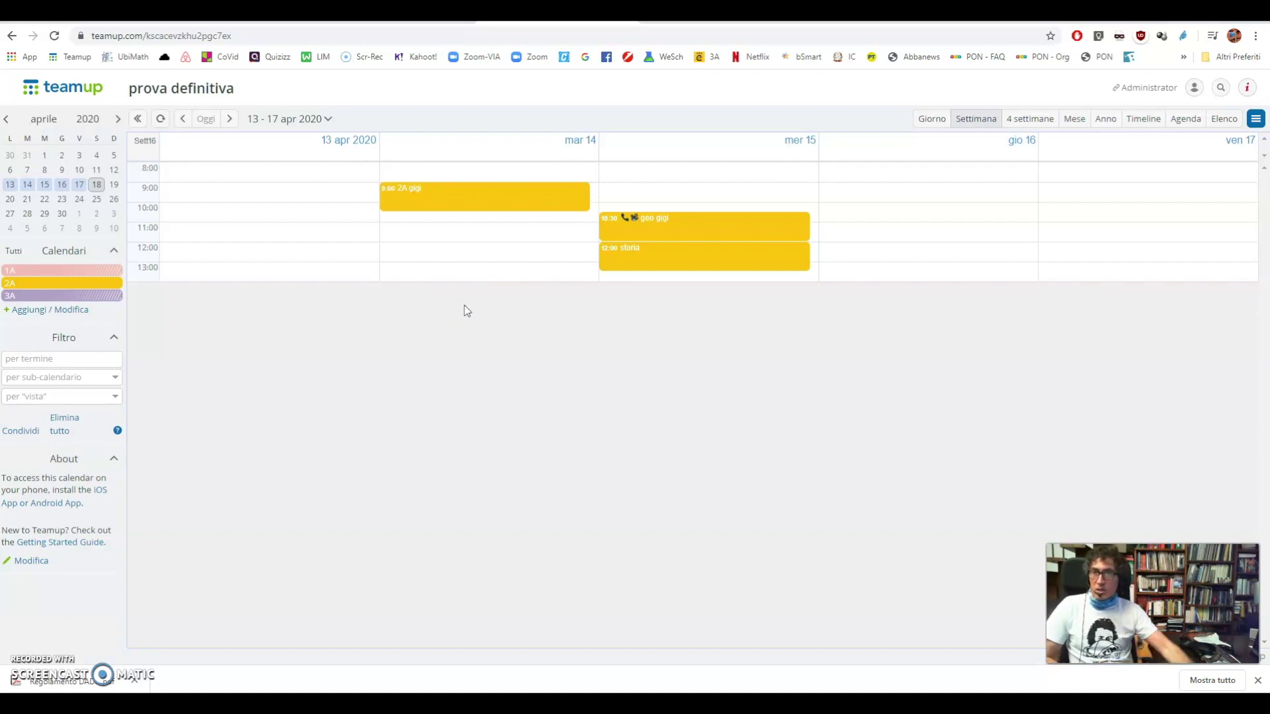
Select the calendar's web address in the browser
{"action": "left_click", "coordinate": [236, 36]}
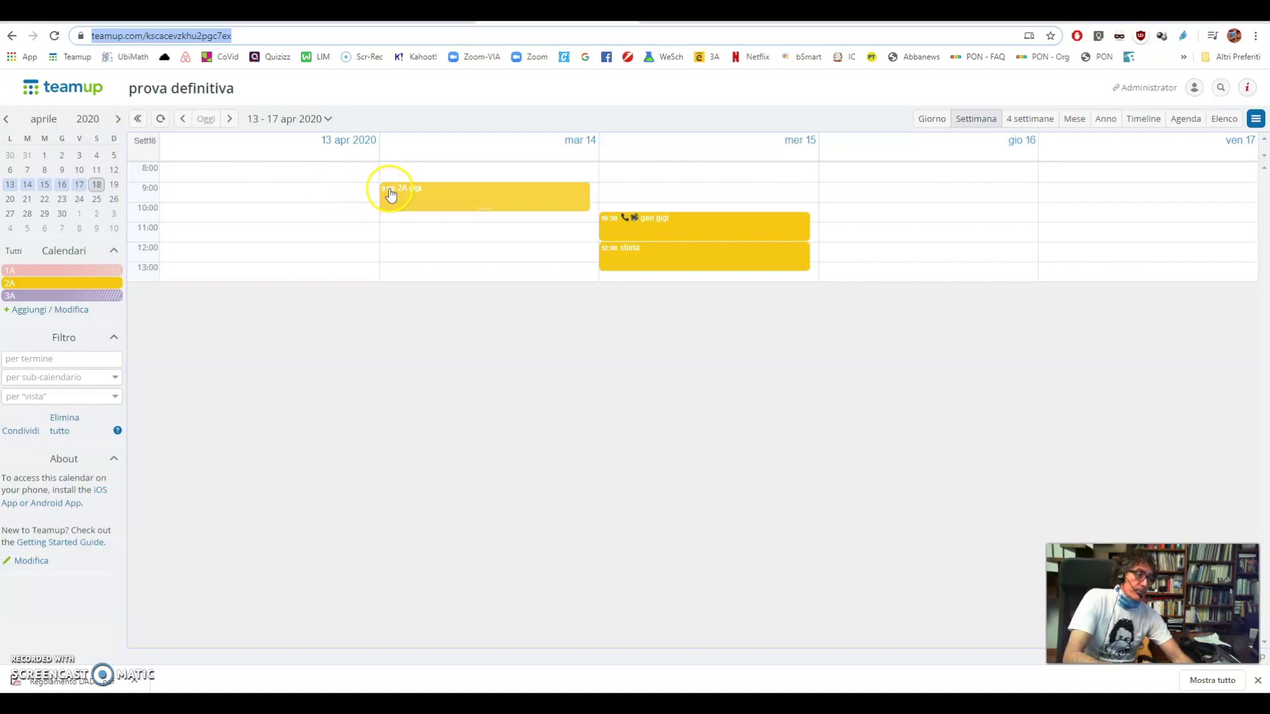
{"action": "mouse_move", "coordinate": [427, 212]}
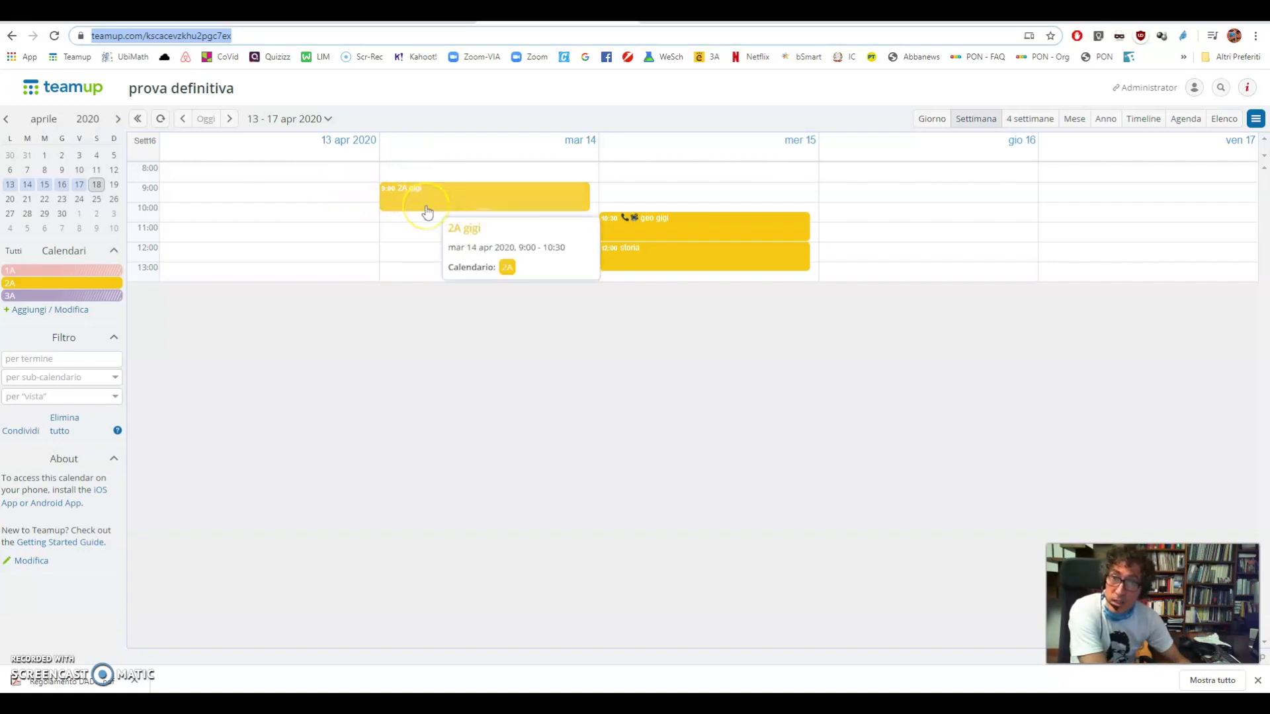